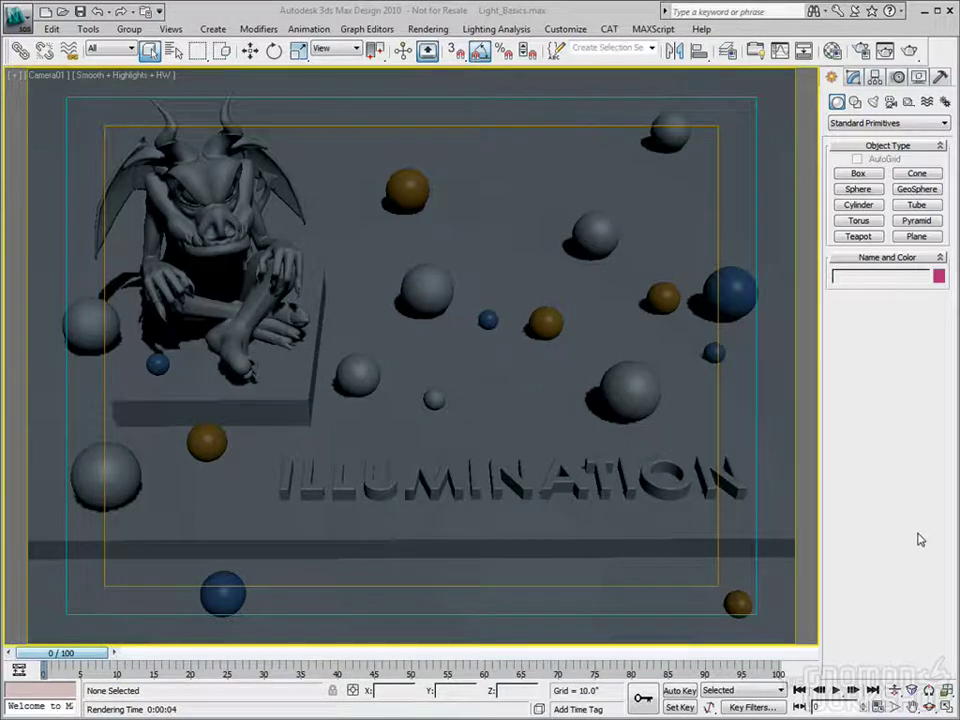
Step: Browse the light types in the Create menu, then close the menu
left_click(213, 29)
mouse_move(244, 245)
mouse_move(350, 246)
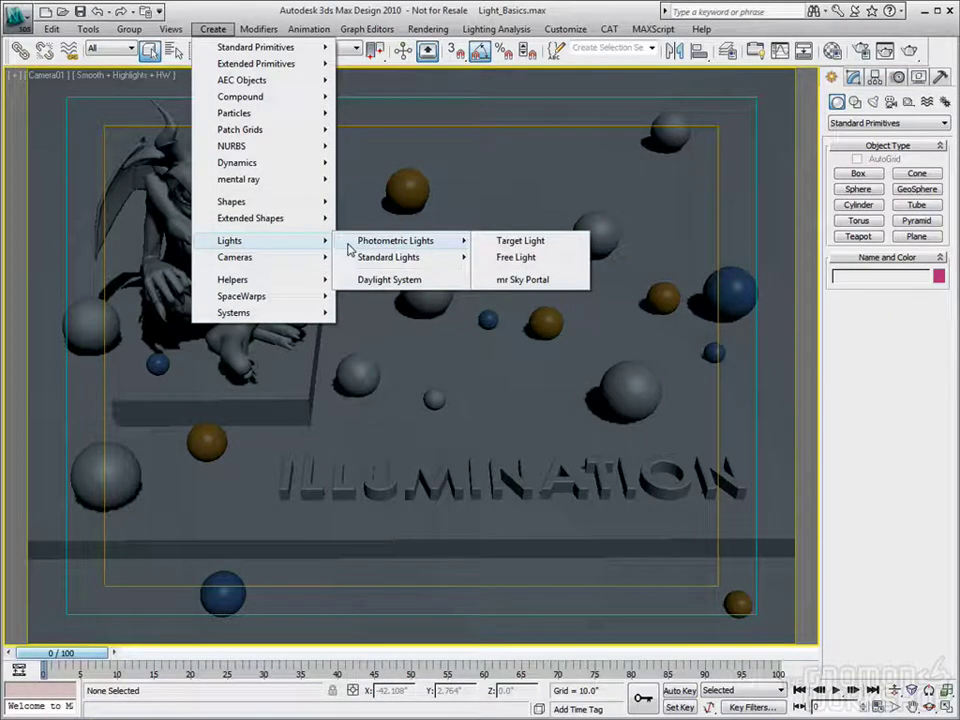
mouse_move(381, 260)
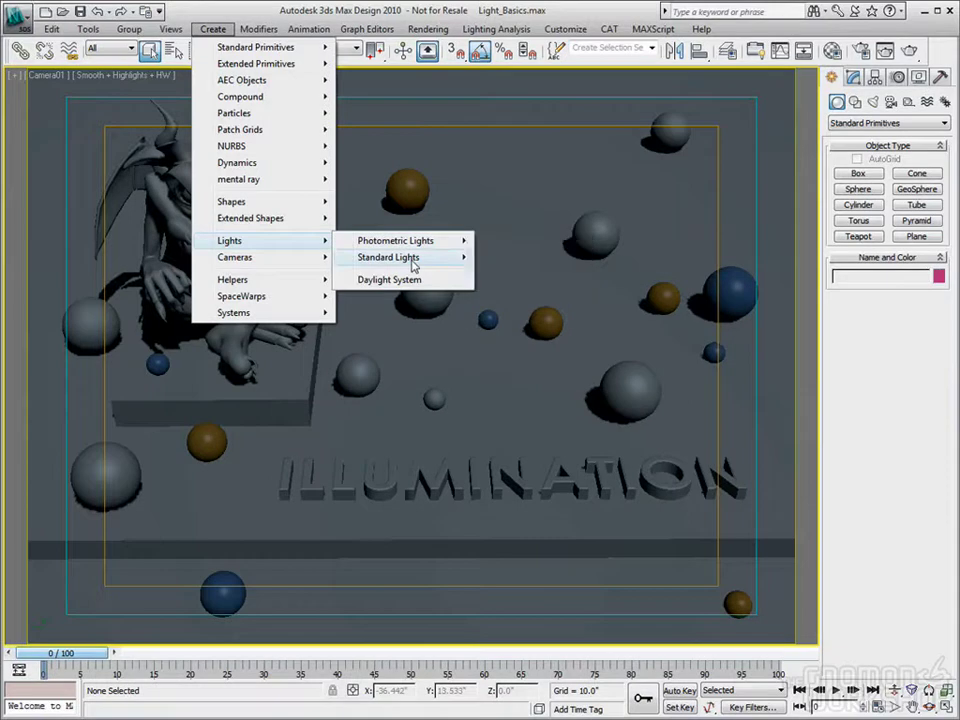
mouse_move(413, 262)
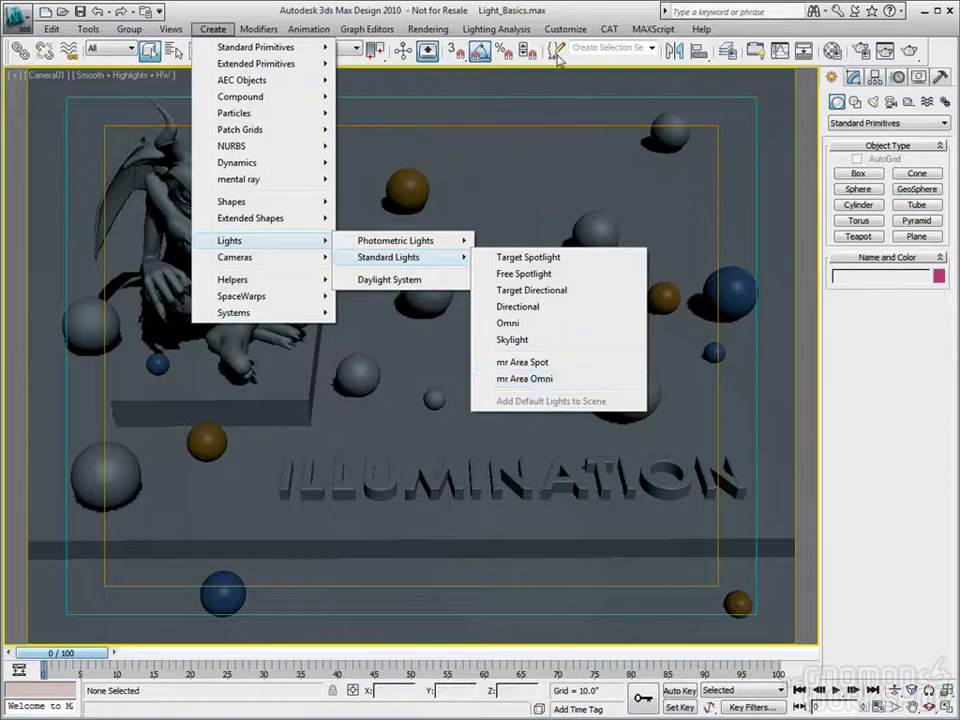
left_click(293, 22)
left_click(213, 28)
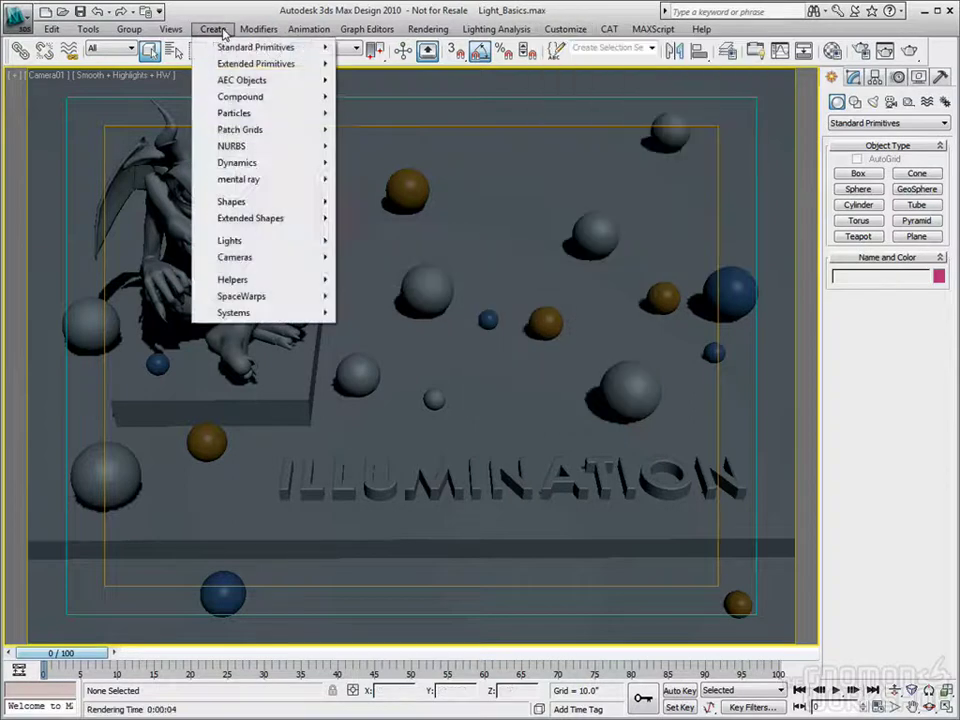
left_click(308, 28)
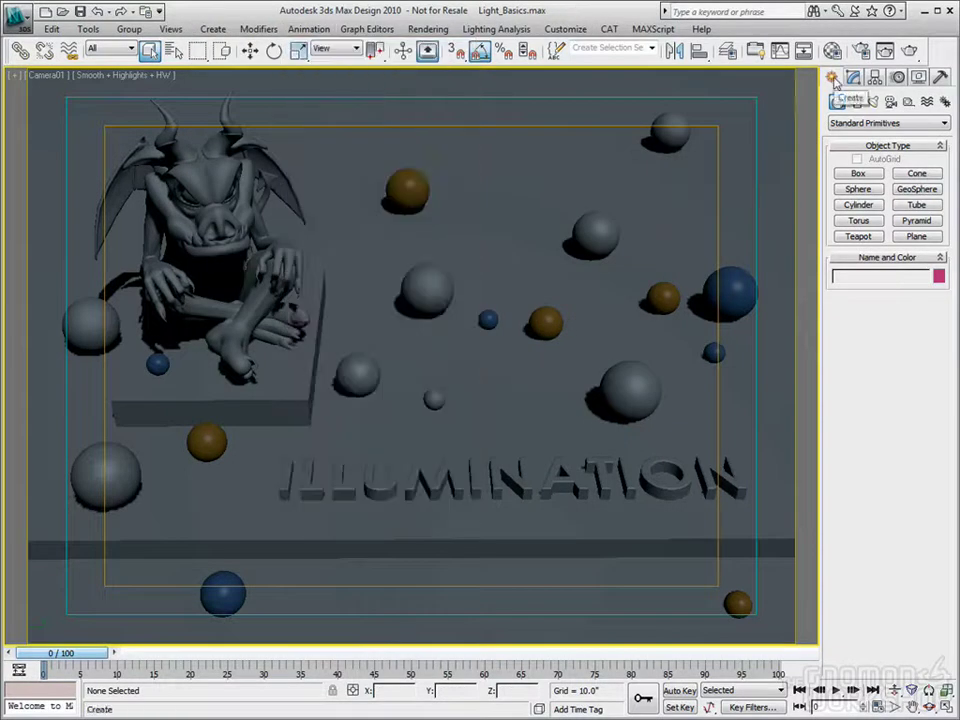
Step: List the Standard light types in the Create panel's Lights category instead of Photometric
left_click(873, 104)
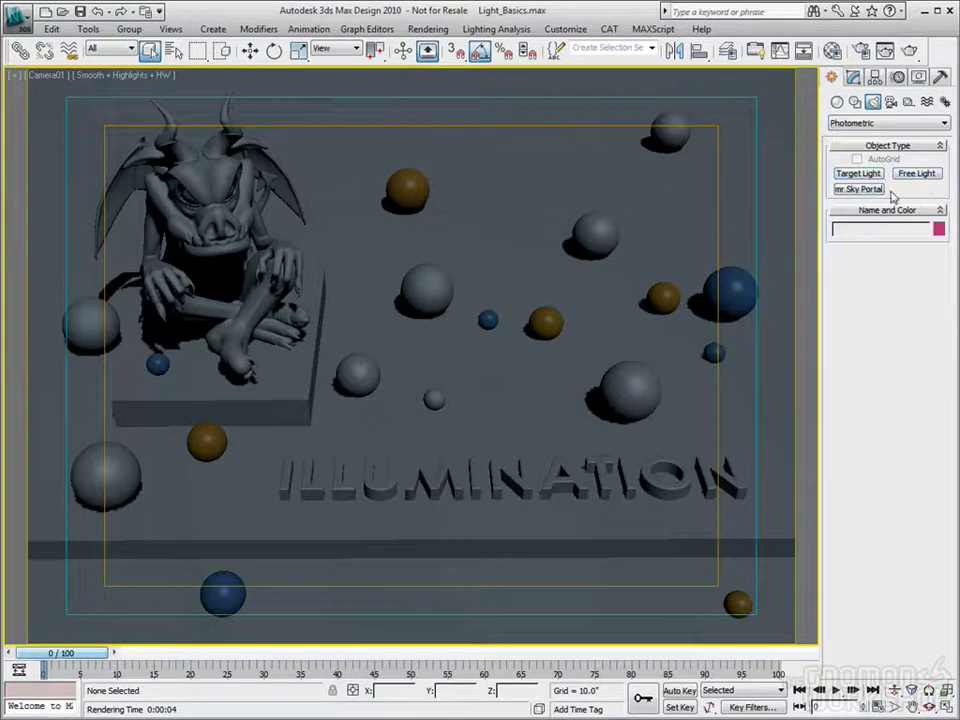
left_click(893, 123)
left_click(886, 148)
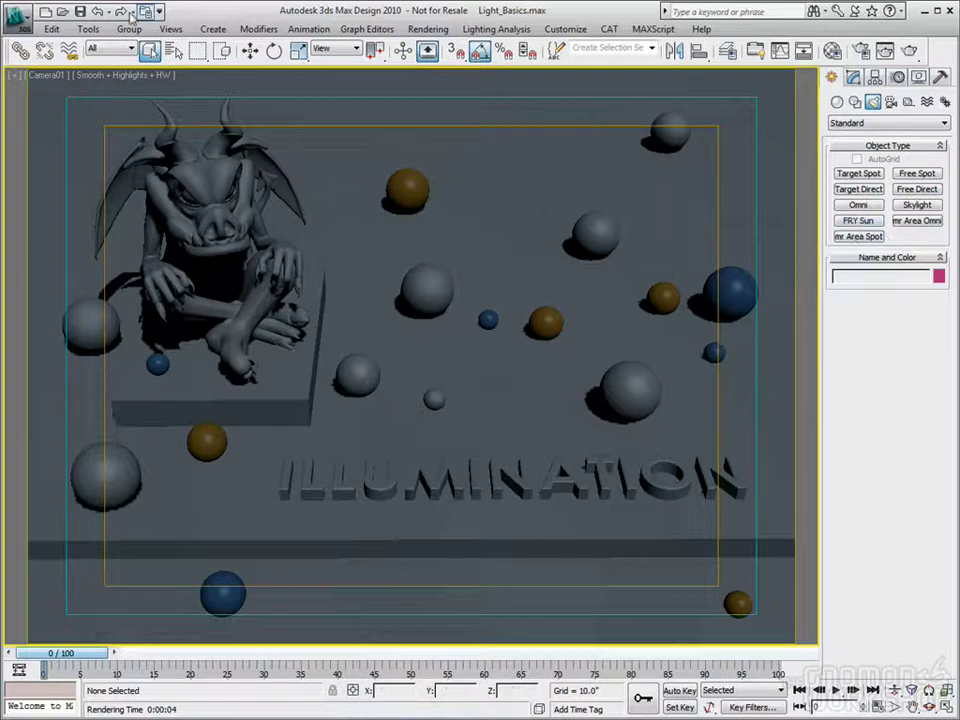
left_click(859, 221)
left_click(930, 123)
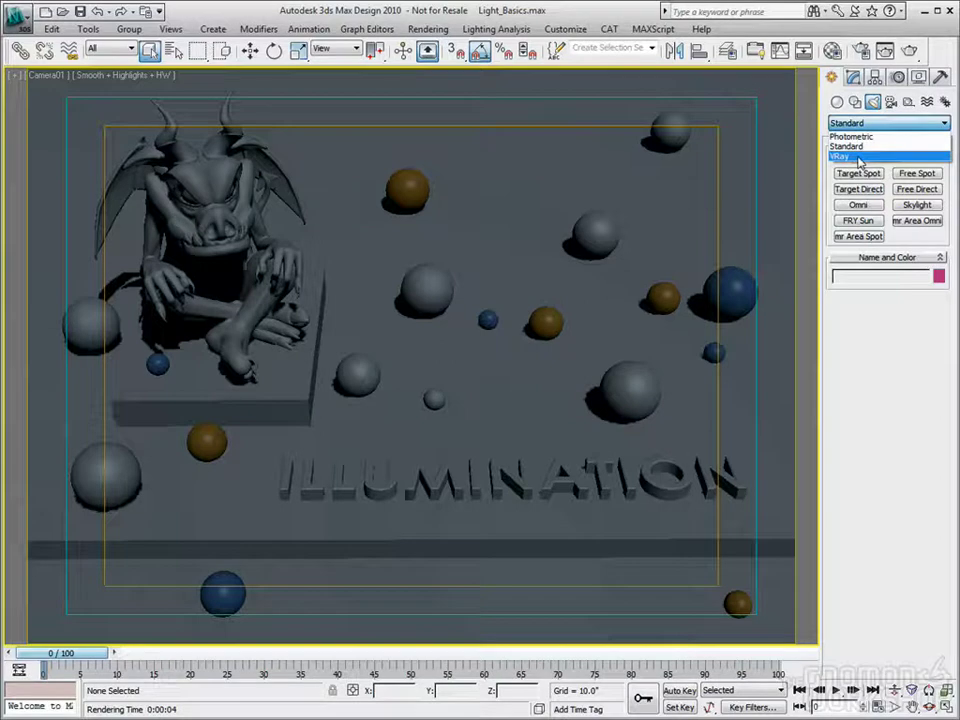
left_click(654, 251)
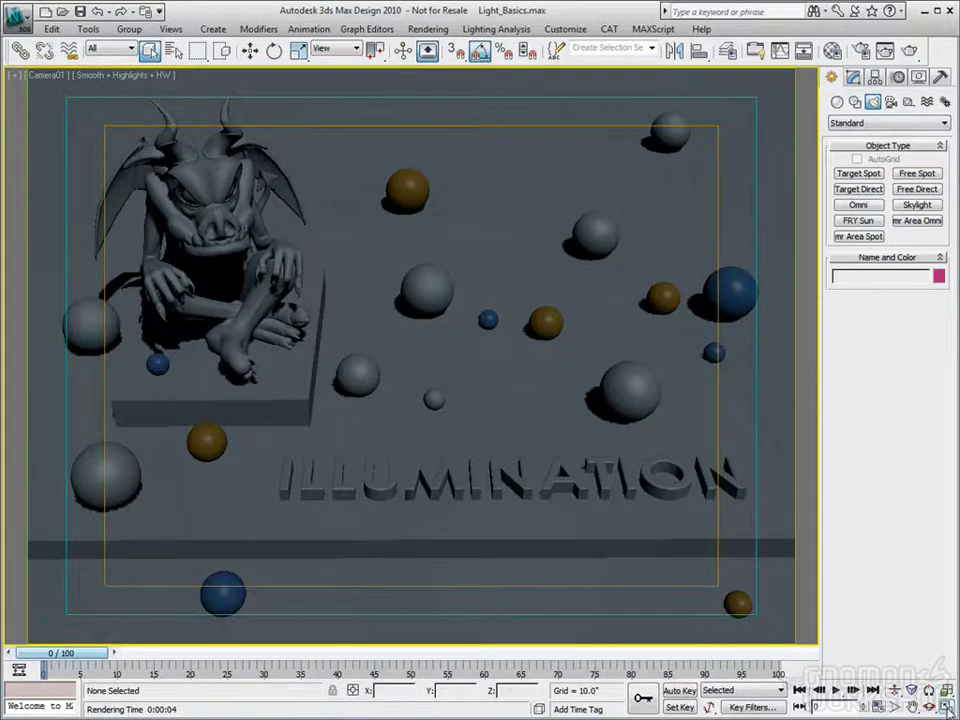
Step: Maximize the Front viewport and pan it to frame the scene
key("alt+w")
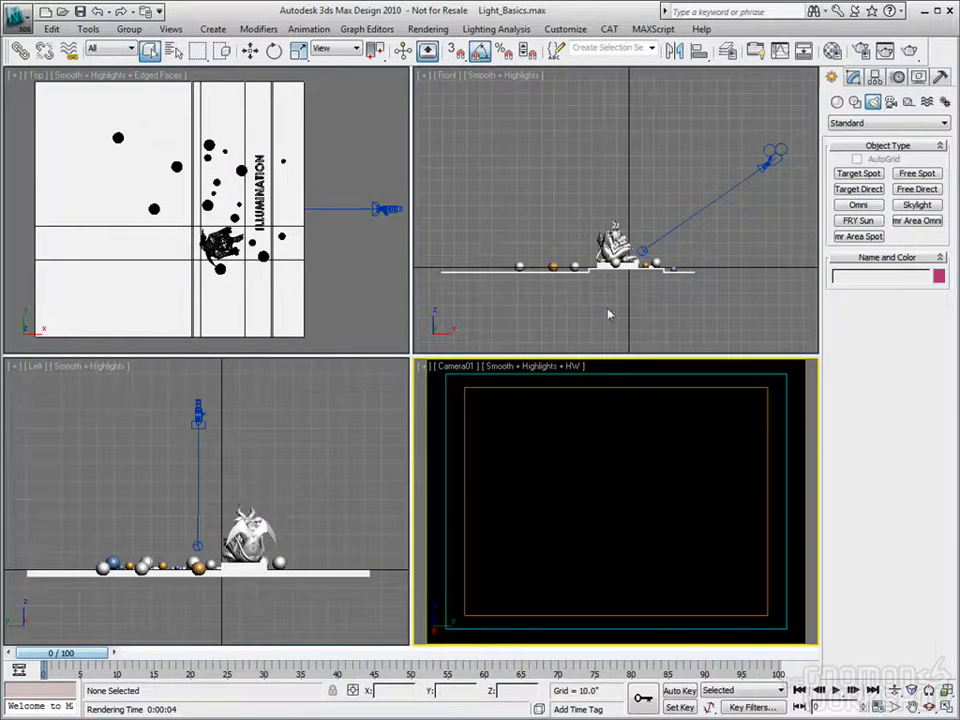
left_click(793, 232)
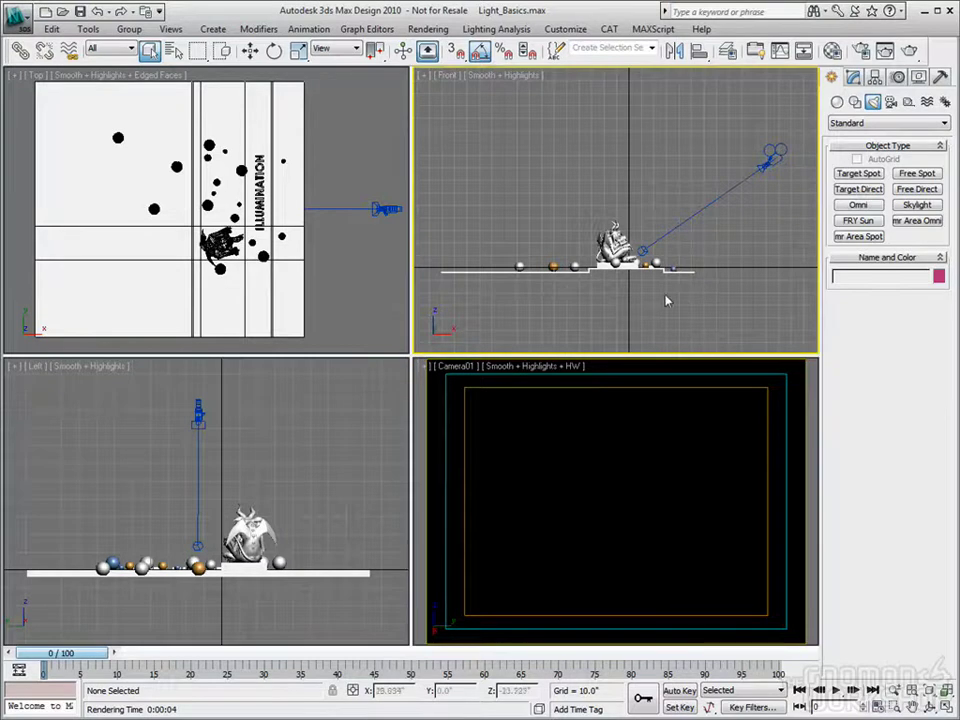
middle_click_drag(666, 300, 676, 314)
key("alt+w")
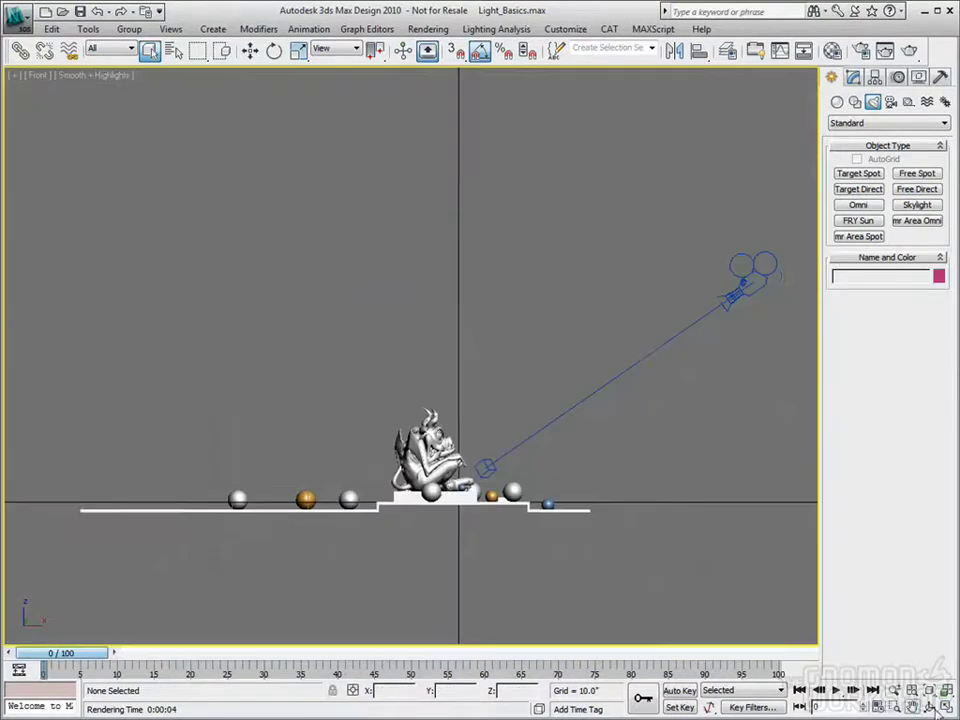
middle_click_drag(390, 430, 396, 470)
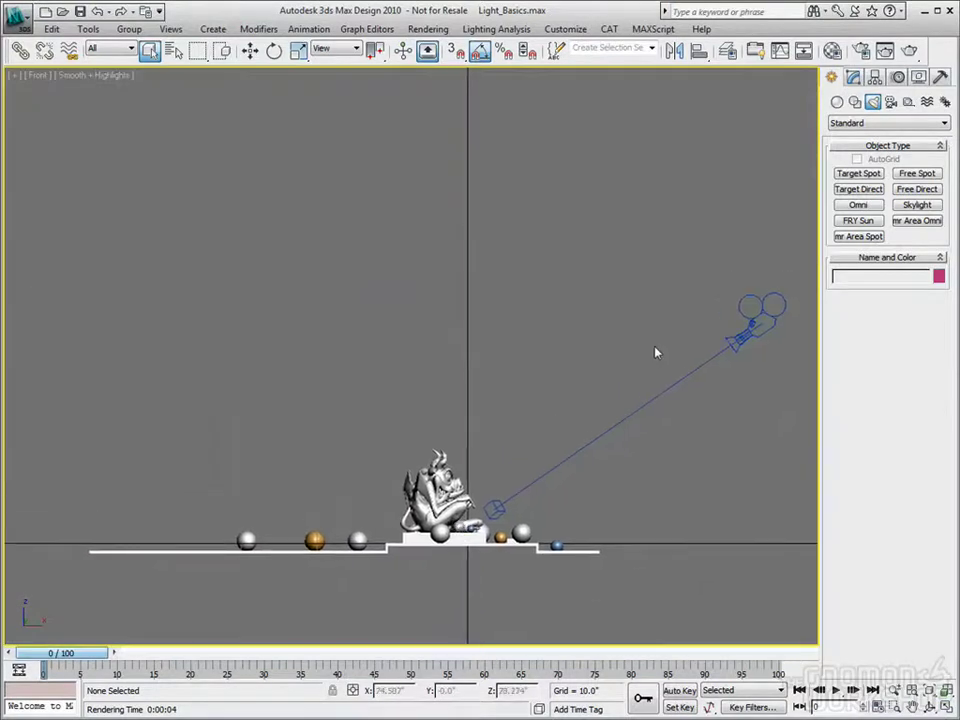
Step: Drag out a Target Spot from high above down to the gargoyle's base, restoring four viewports
left_click(858, 173)
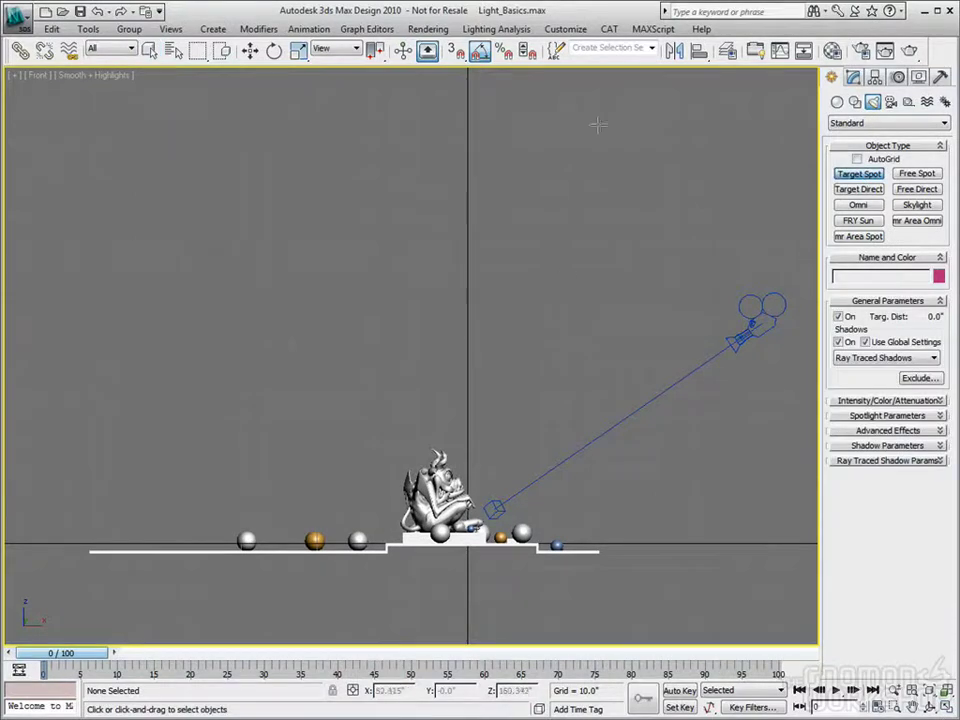
left_click(858, 189)
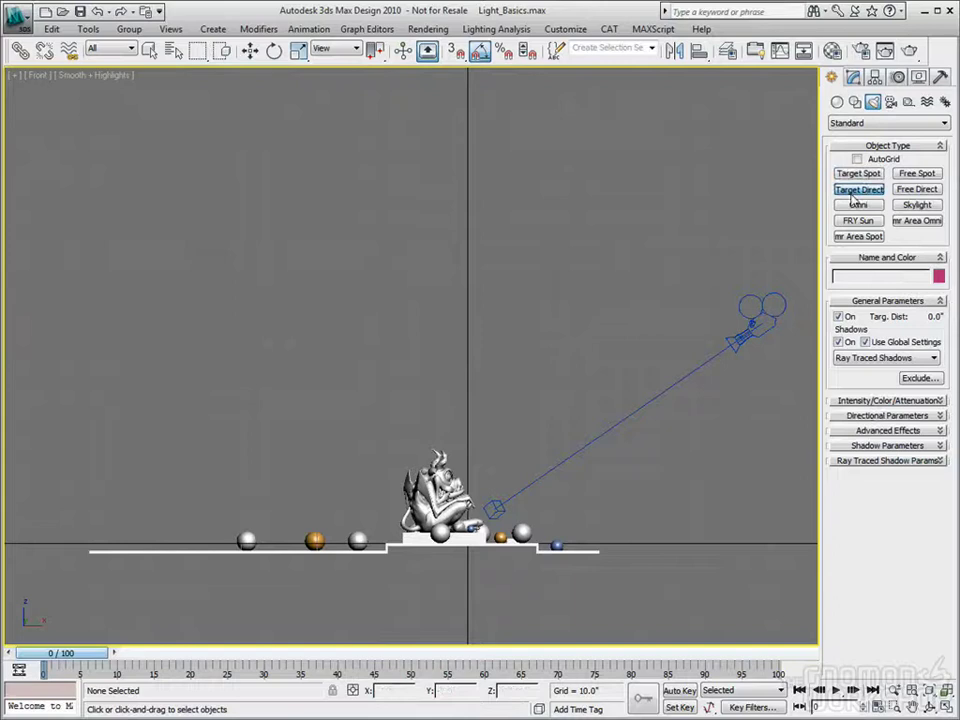
left_click(917, 173)
left_click(859, 175)
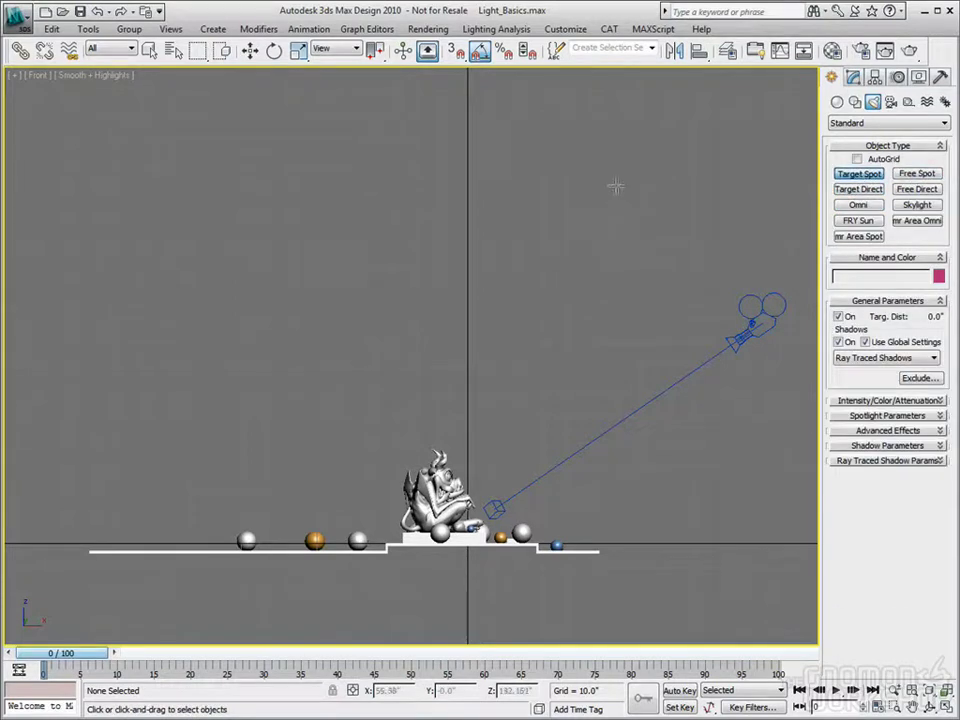
left_click_drag(606, 186, 617, 186)
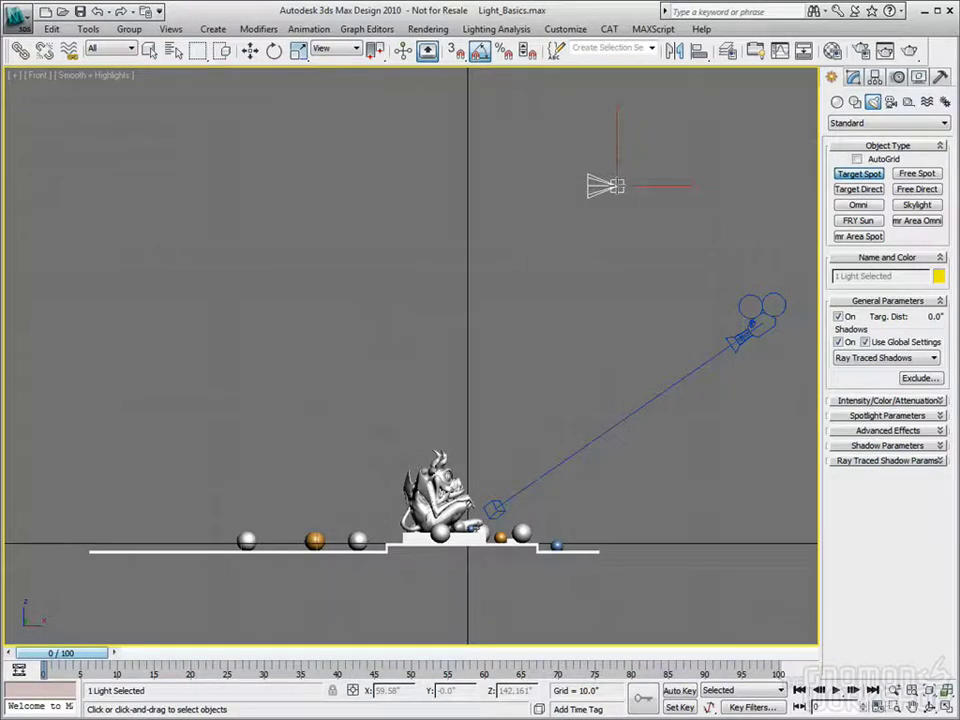
left_click_drag(617, 186, 444, 556)
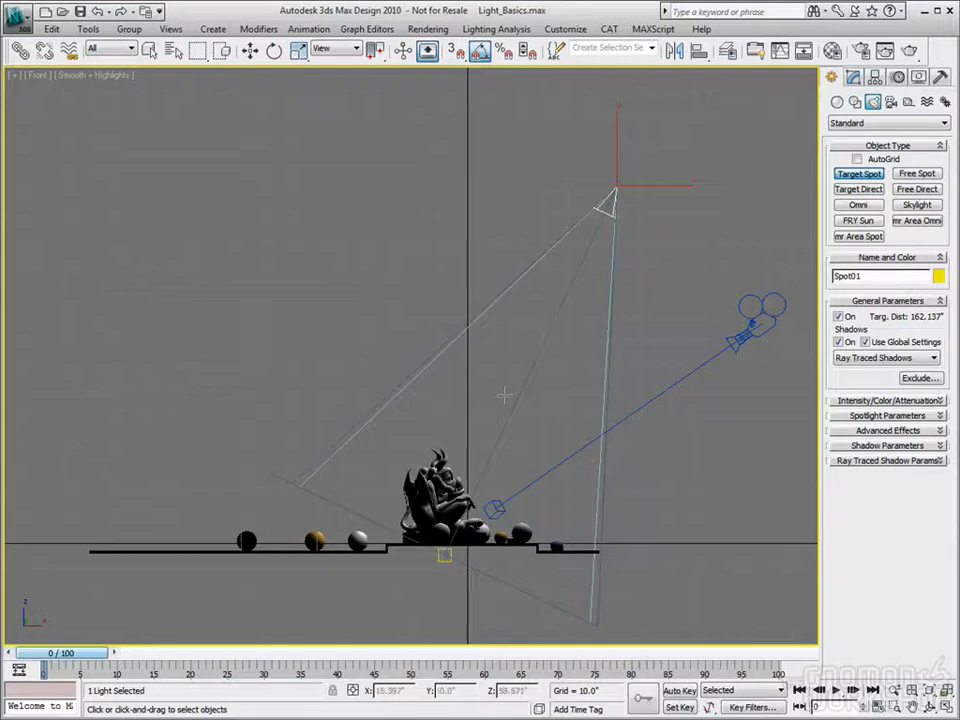
key("alt+w")
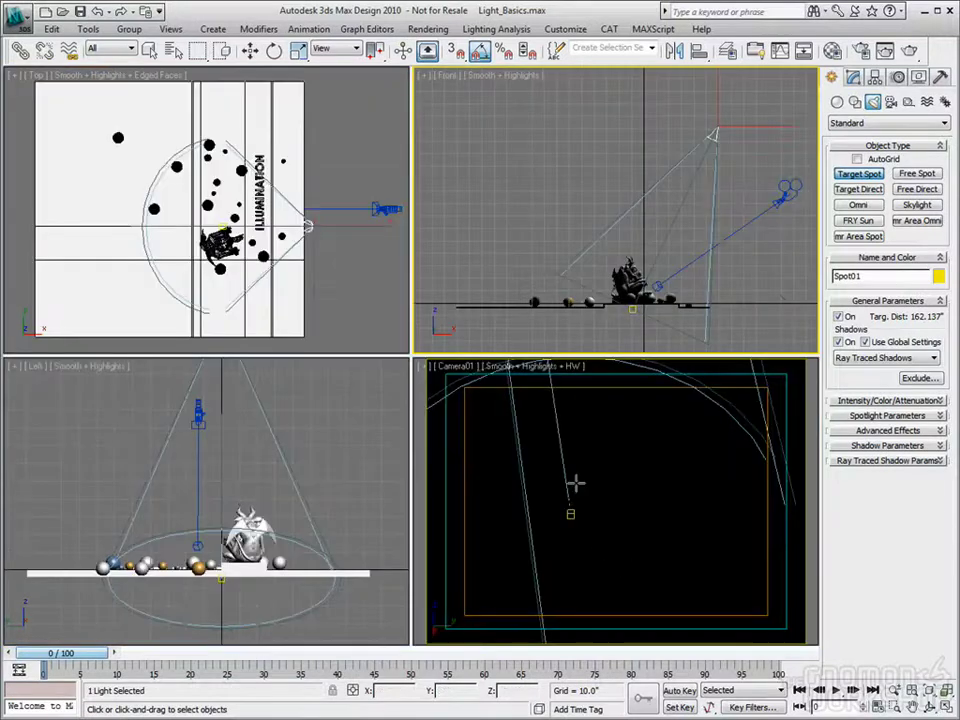
Step: Maximize Camera01 and set its lighting to Illuminate with Scene Lights
right_click(660, 550)
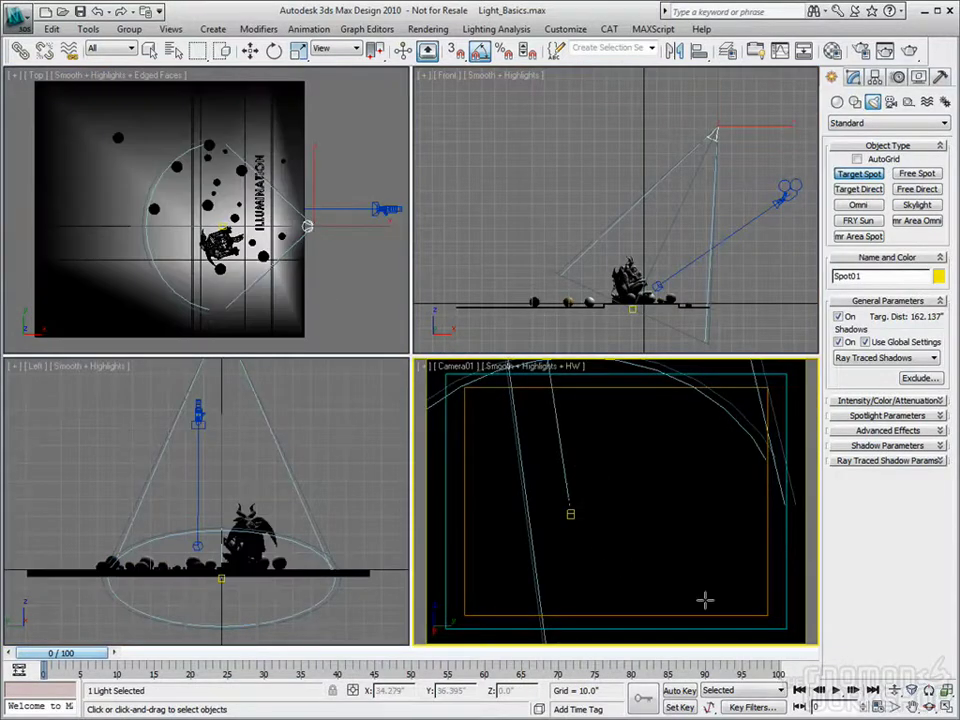
left_click(946, 706)
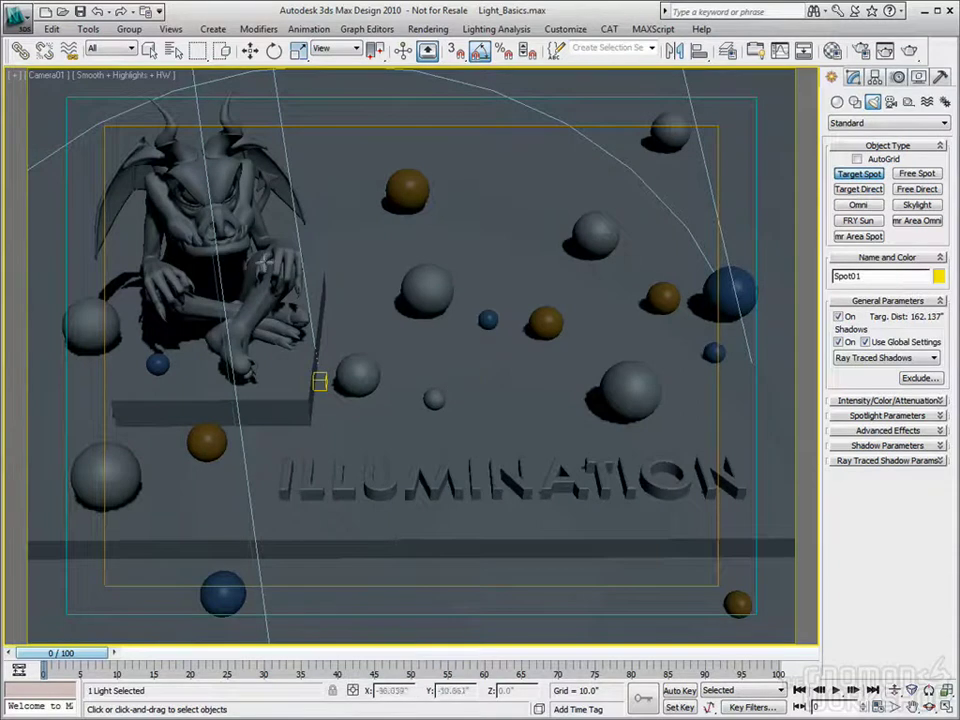
left_click(88, 75)
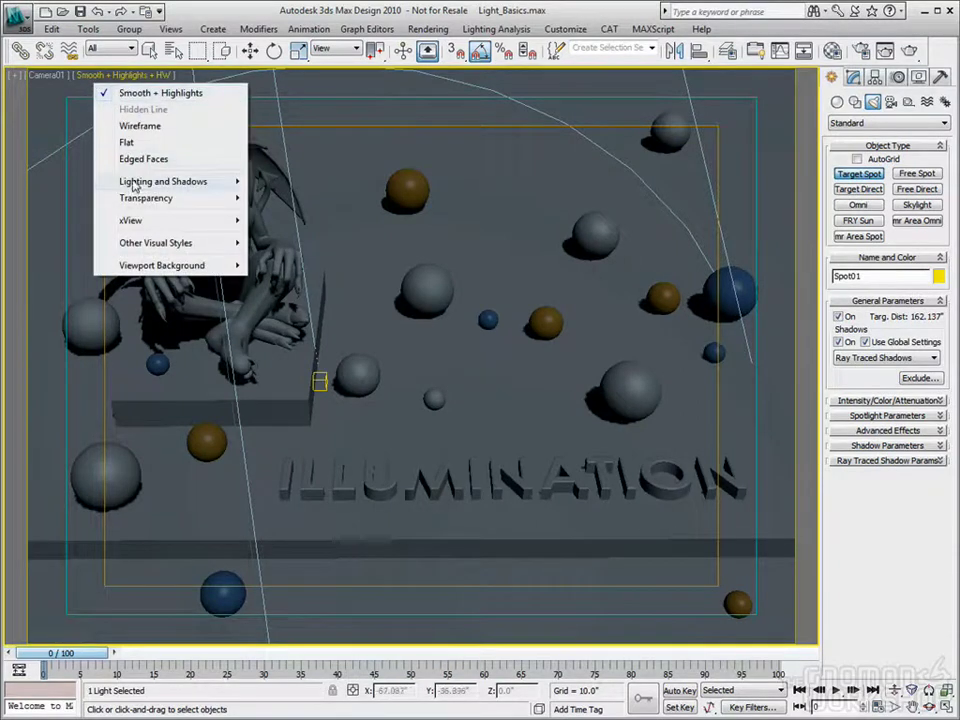
mouse_move(165, 184)
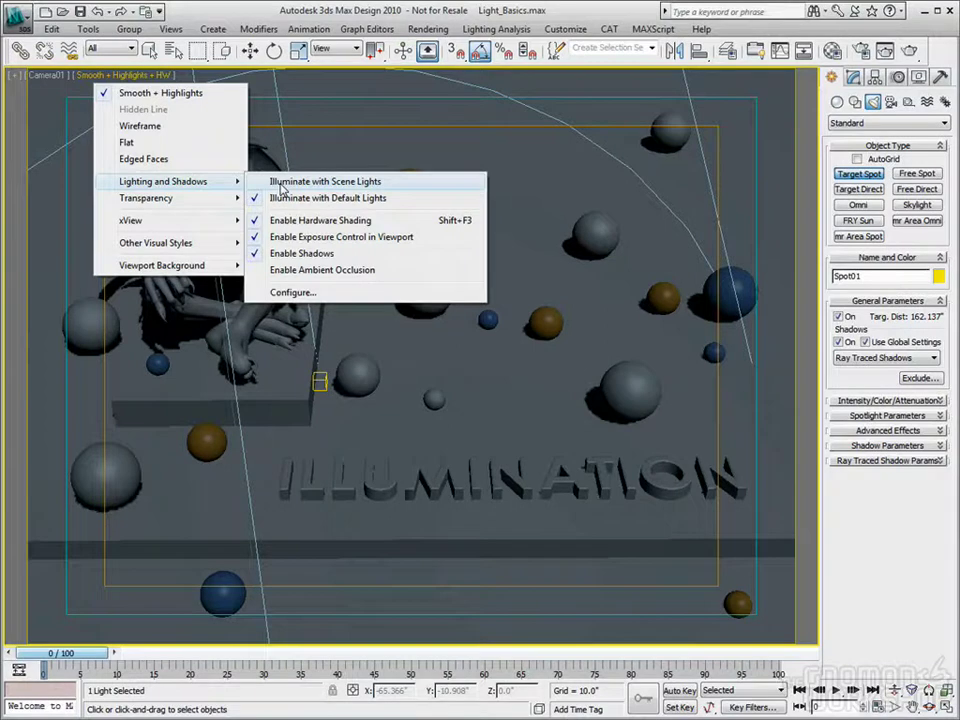
left_click(283, 185)
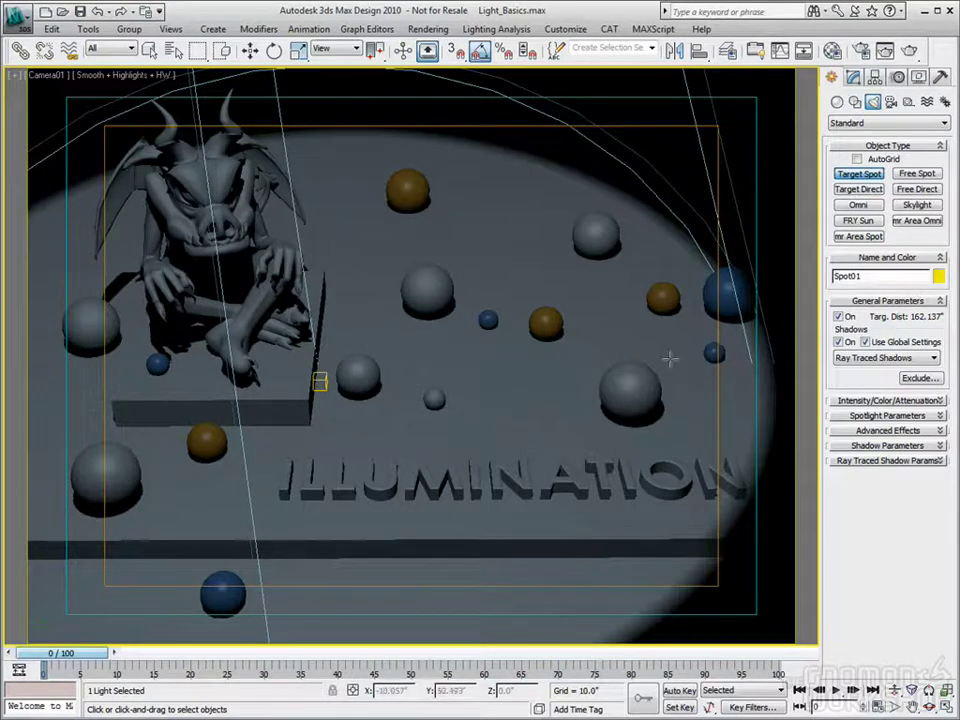
Step: In the Modify panel, toggle Spot01 off and on and switch its type to Directional, then Omni
left_click(853, 78)
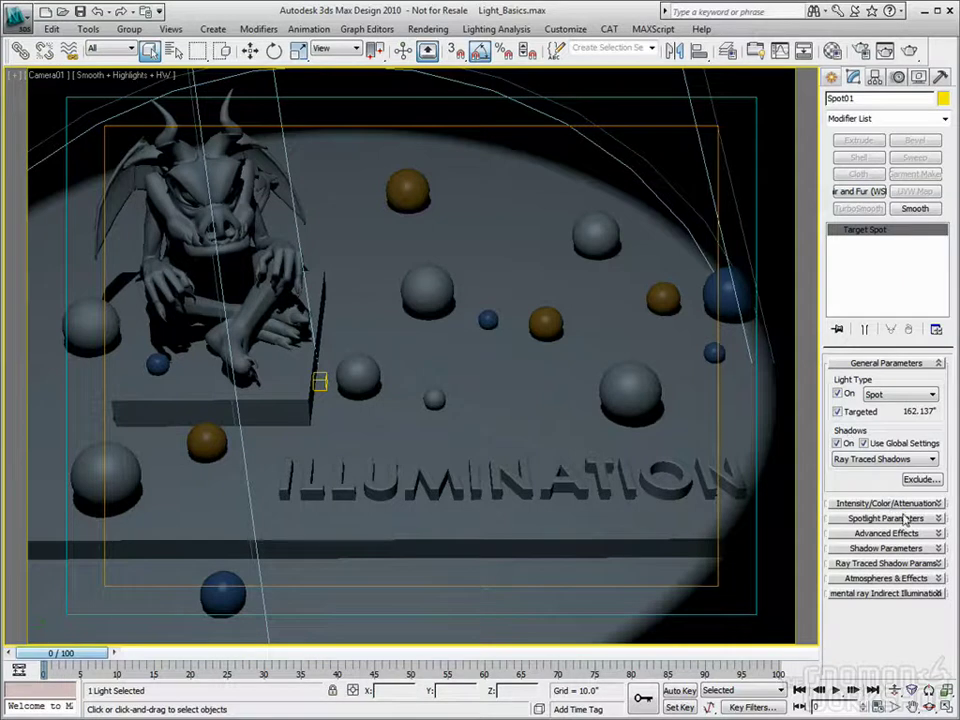
left_click(838, 395)
left_click(838, 395)
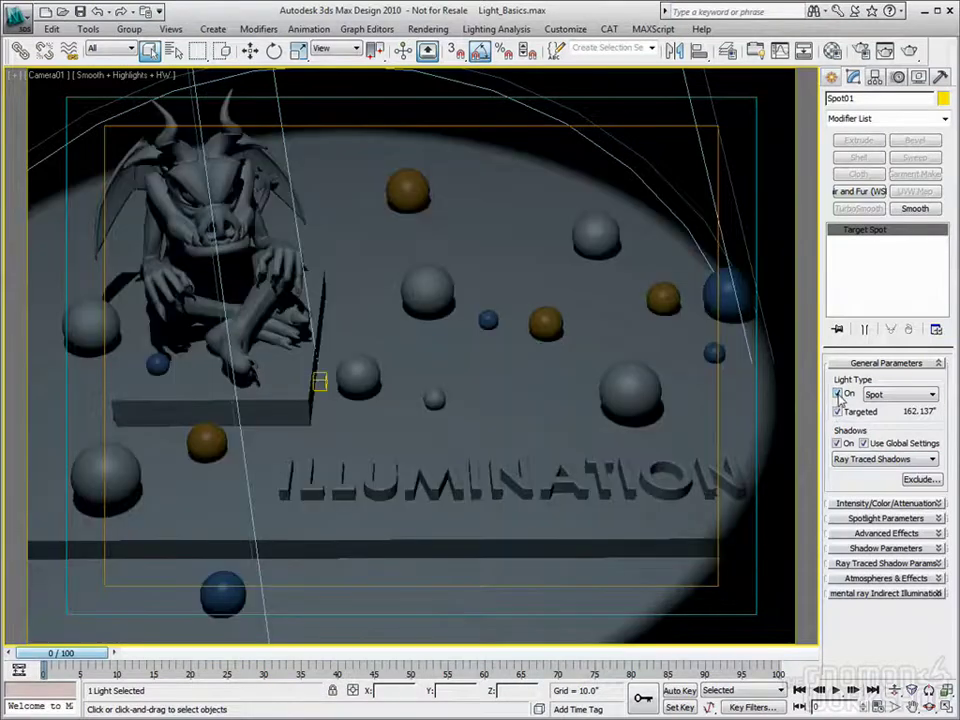
left_click(905, 394)
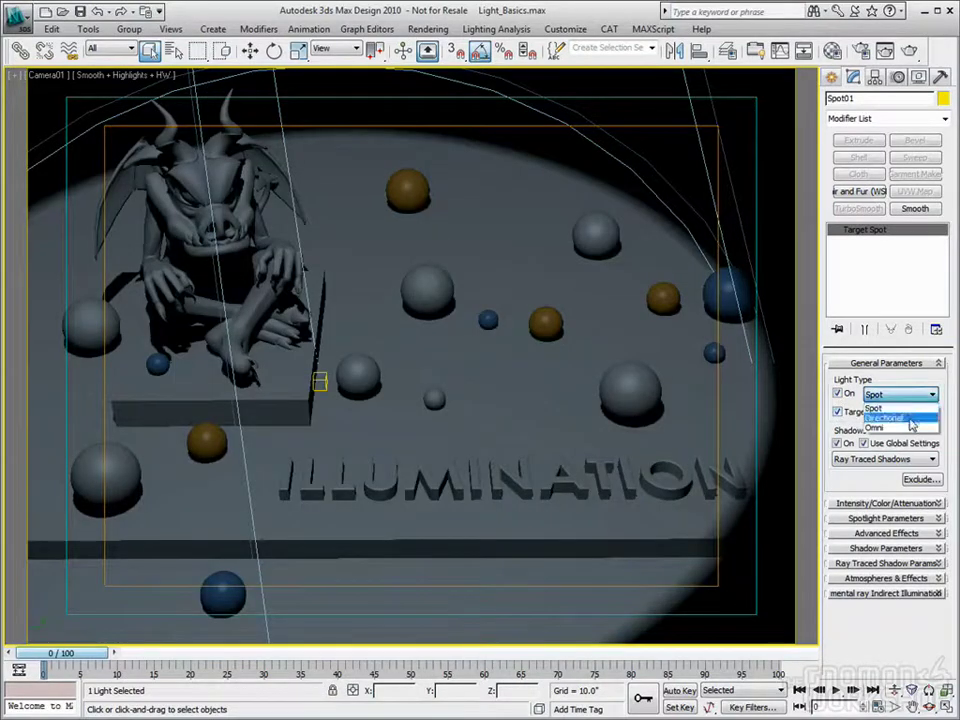
left_click(906, 420)
left_click(906, 394)
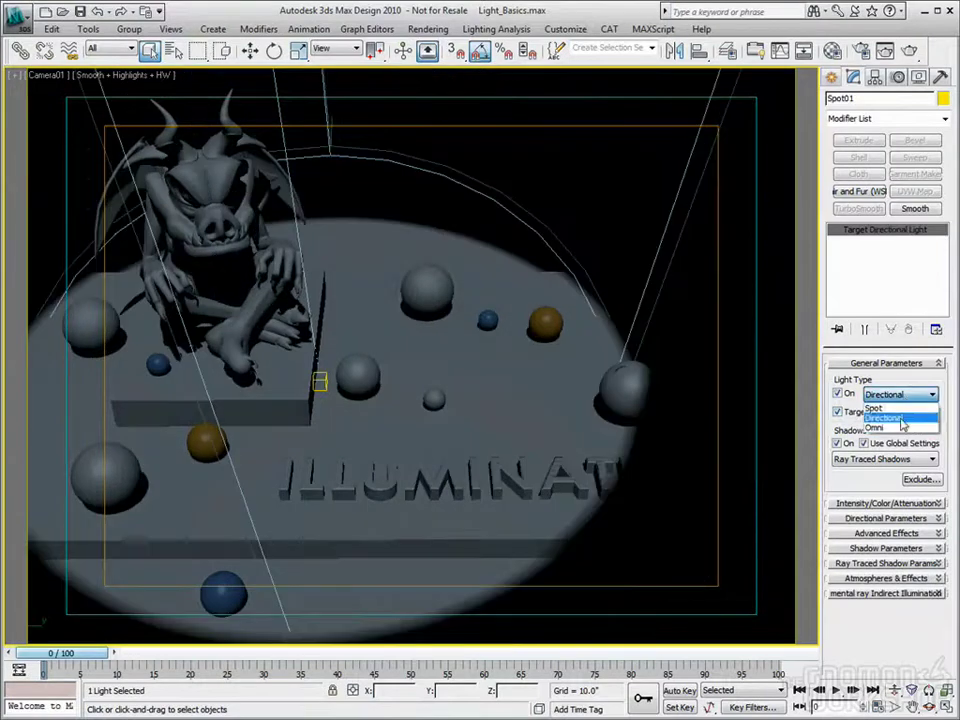
left_click(906, 432)
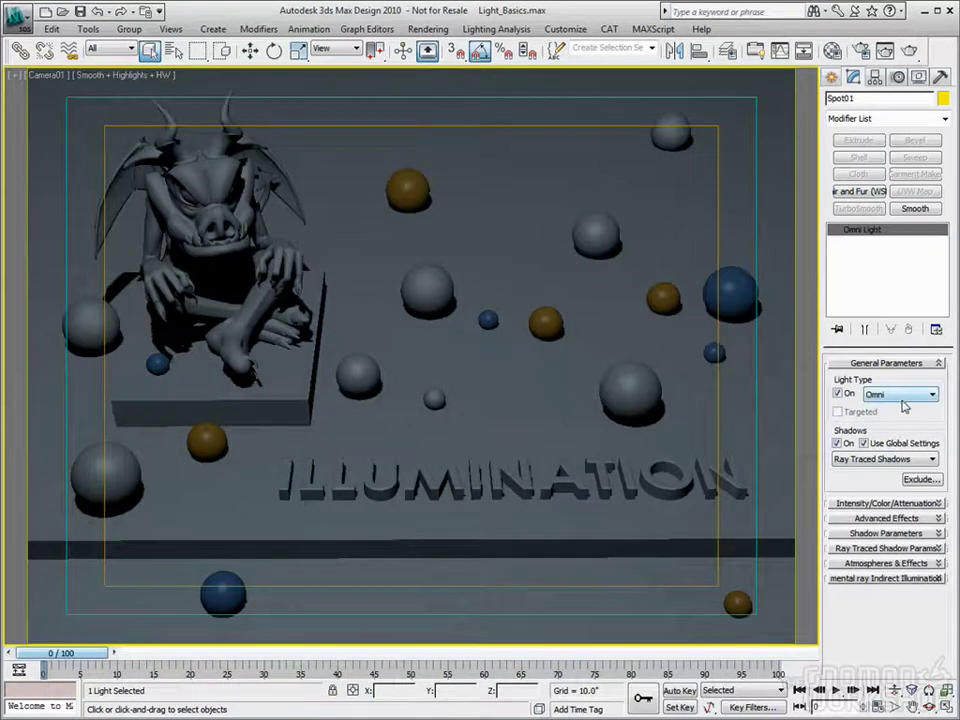
Step: Restore four viewports and cycle the light type through Directional and Omni back to Spot
key("alt+w")
right_click(613, 240)
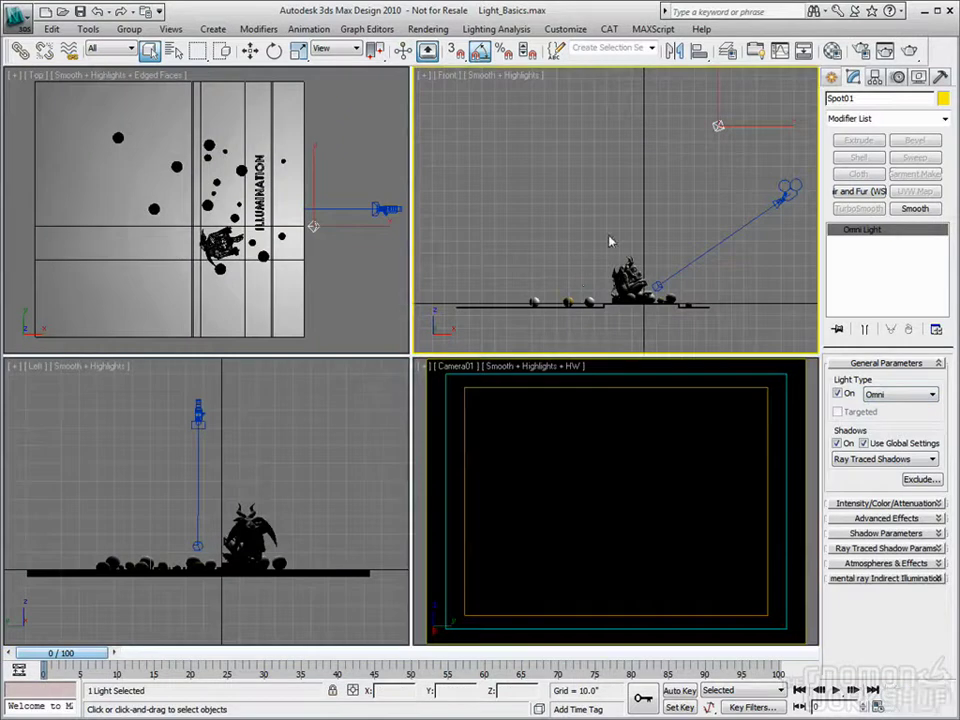
left_click(905, 394)
left_click(899, 420)
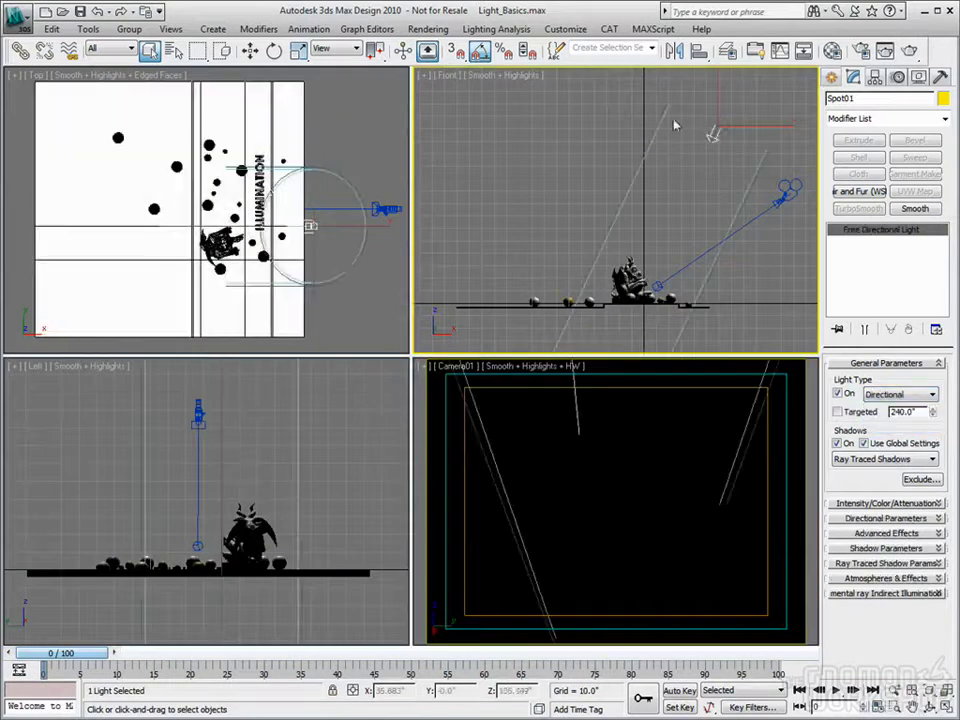
left_click(904, 394)
left_click(882, 408)
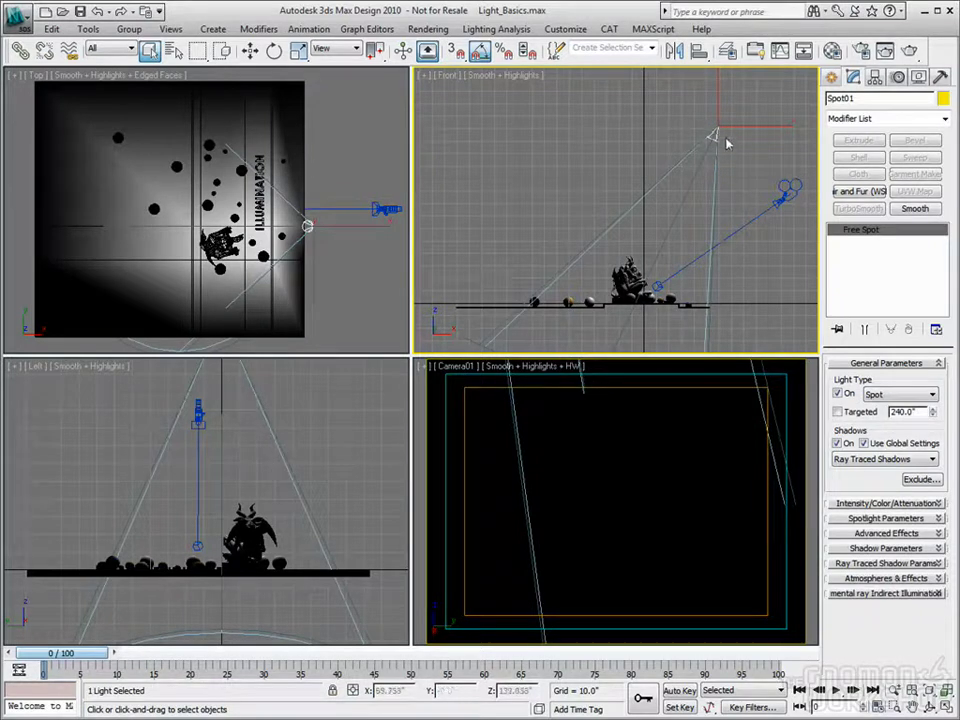
left_click(904, 395)
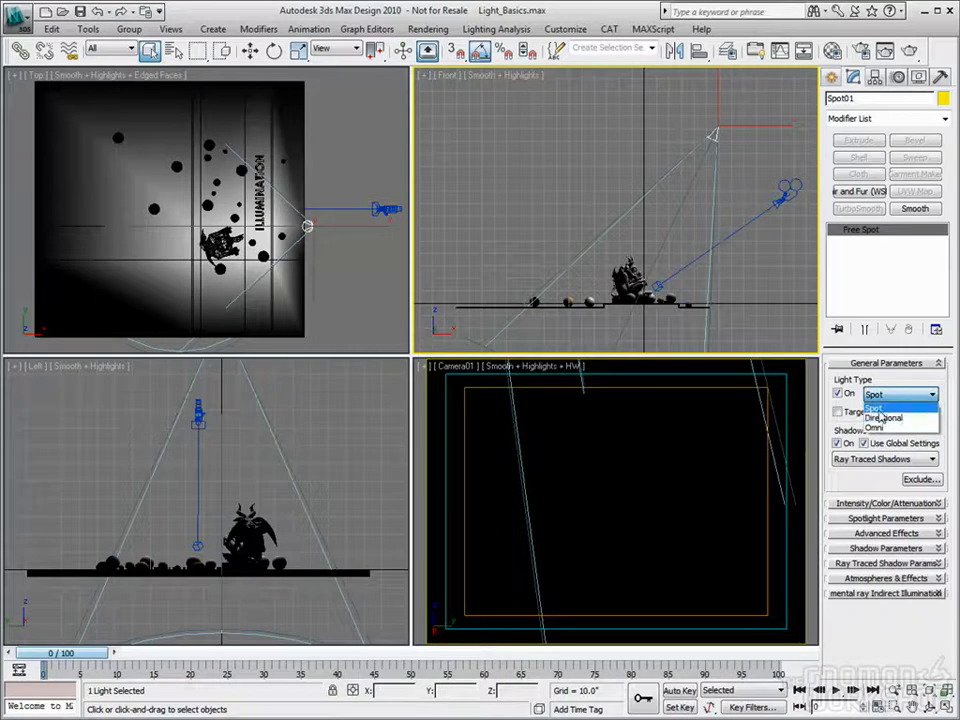
left_click(874, 428)
left_click(897, 396)
left_click(892, 404)
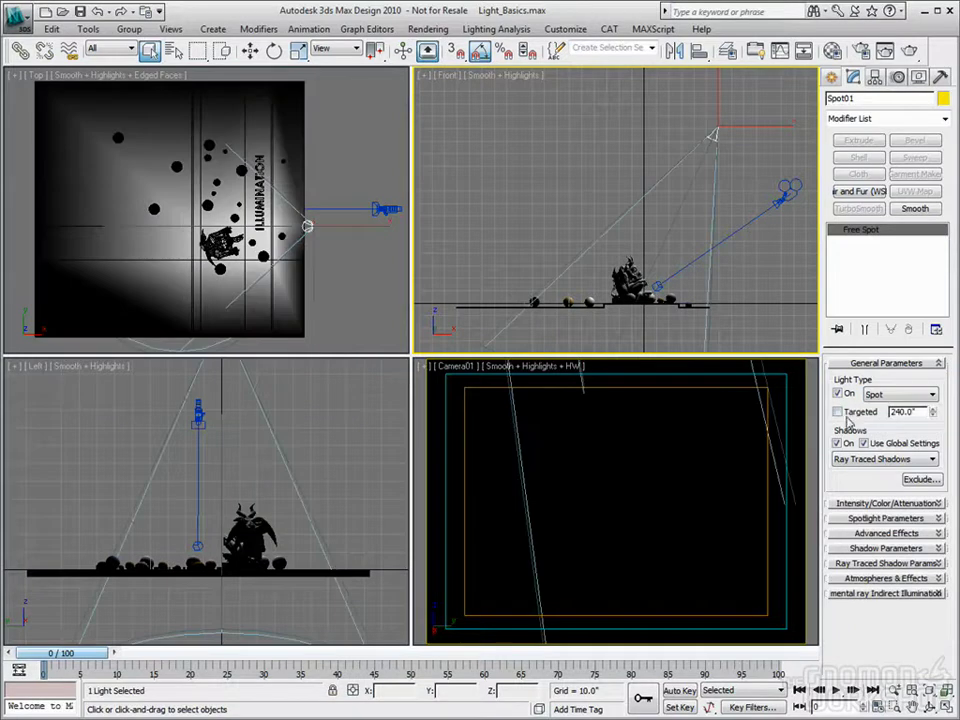
Step: Set the spotlight's target distance to 156.0 and turn Targeted on
scroll(600, 250, "down", 5)
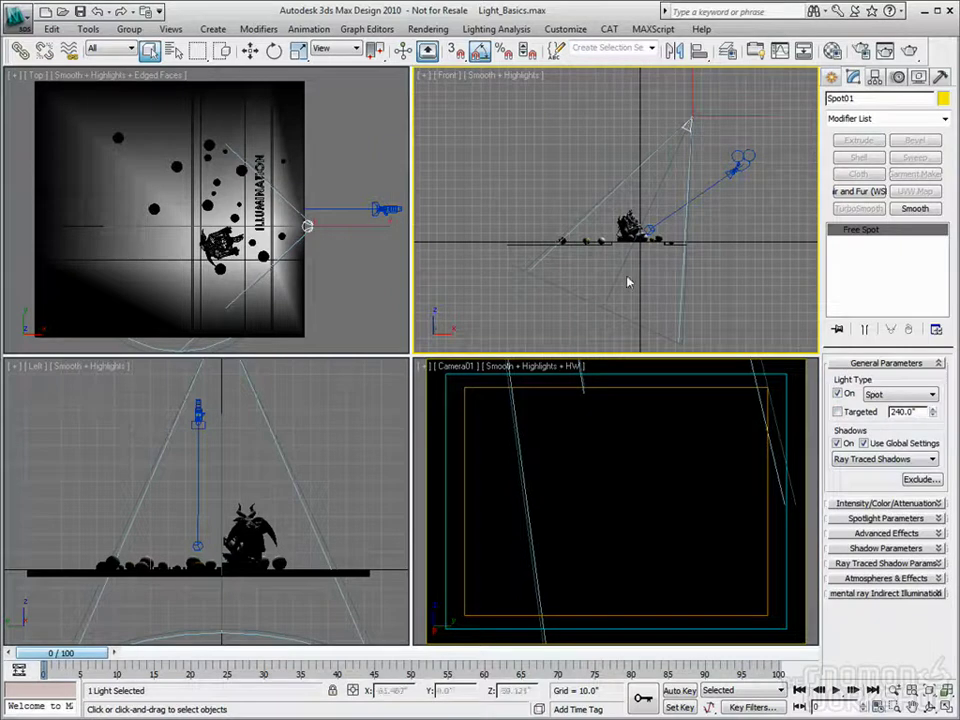
left_click_drag(932, 411, 945, 478)
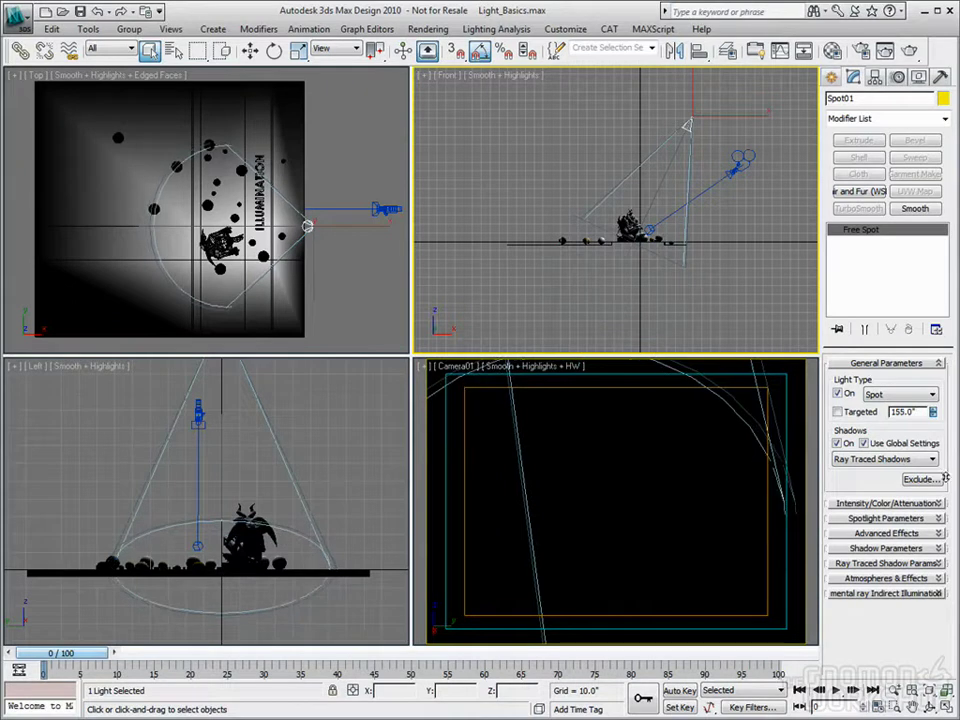
left_click(838, 411)
scroll(596, 285, "up", 5)
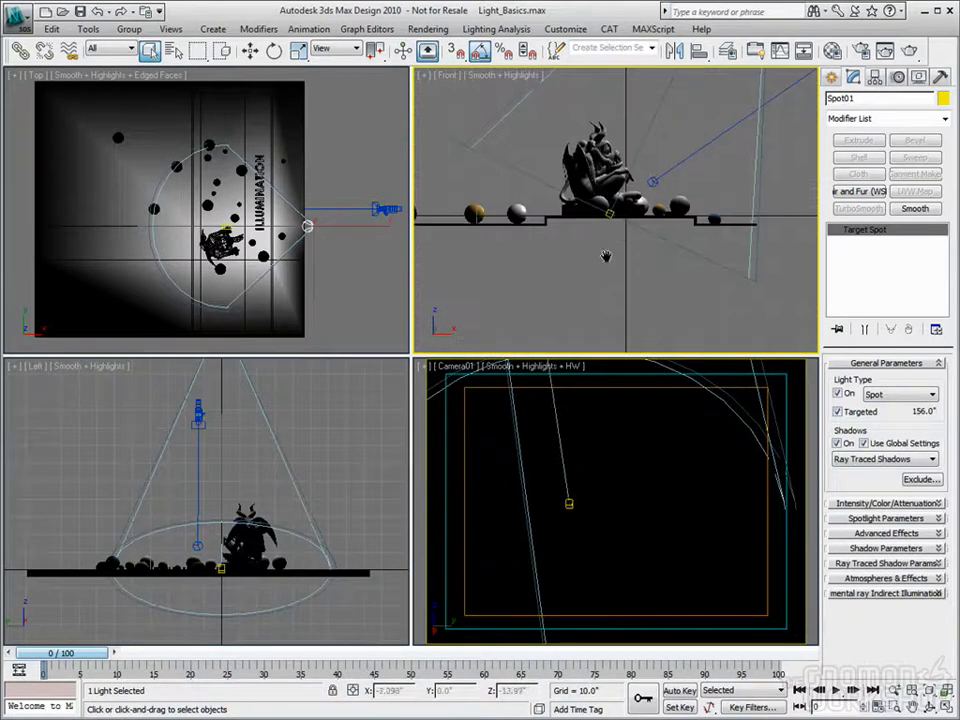
Step: Filter selection to Lights and move Spot01.Target in the Top viewport to re-aim the cone
left_click(112, 48)
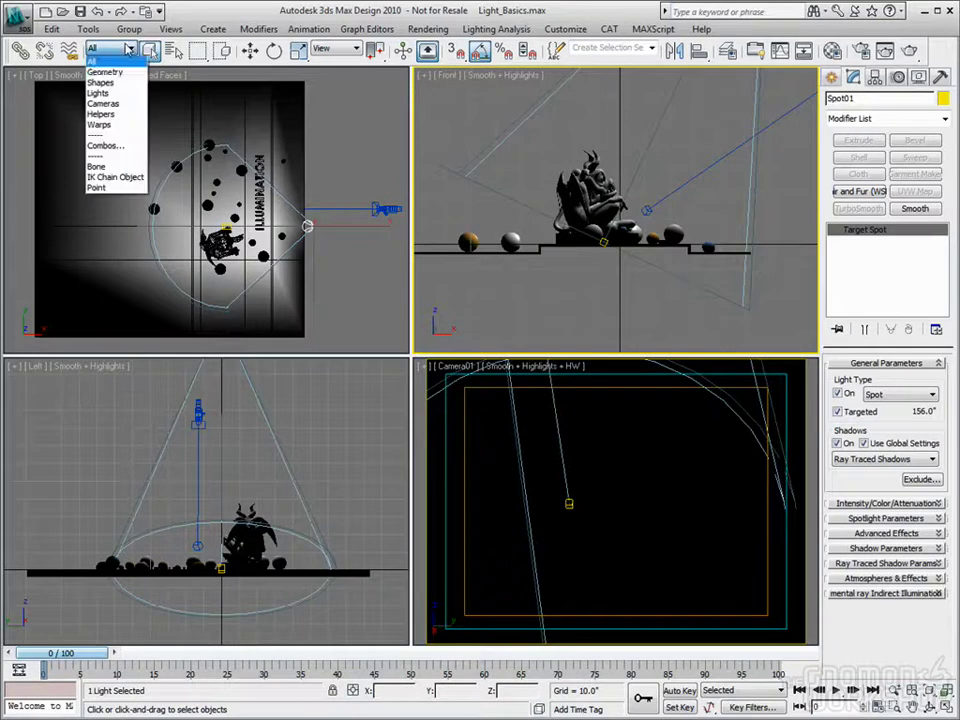
left_click(116, 93)
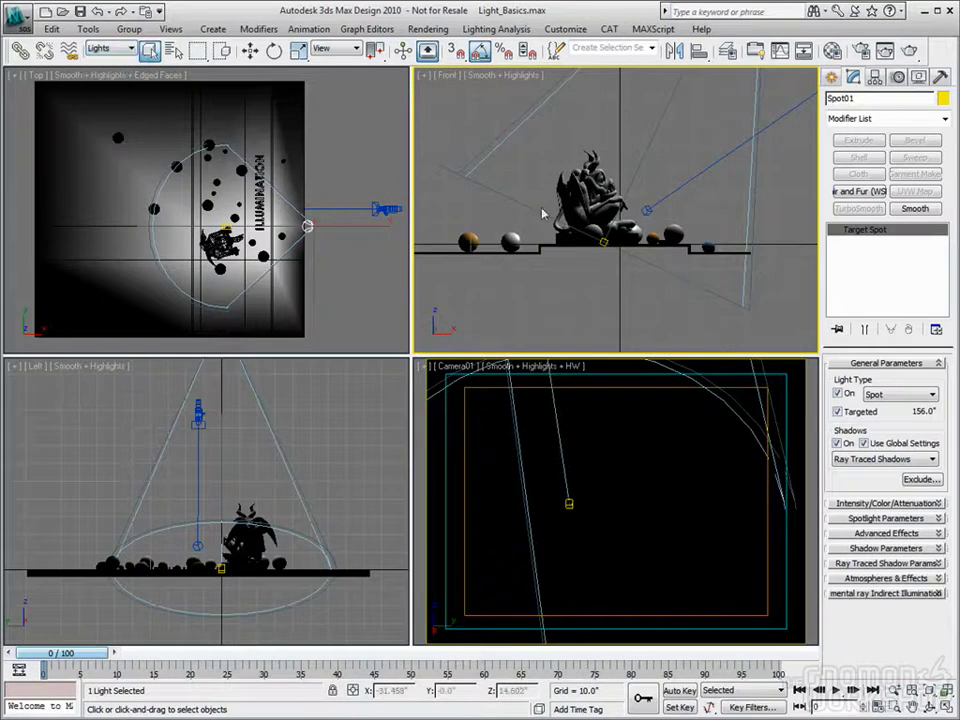
left_click(603, 243)
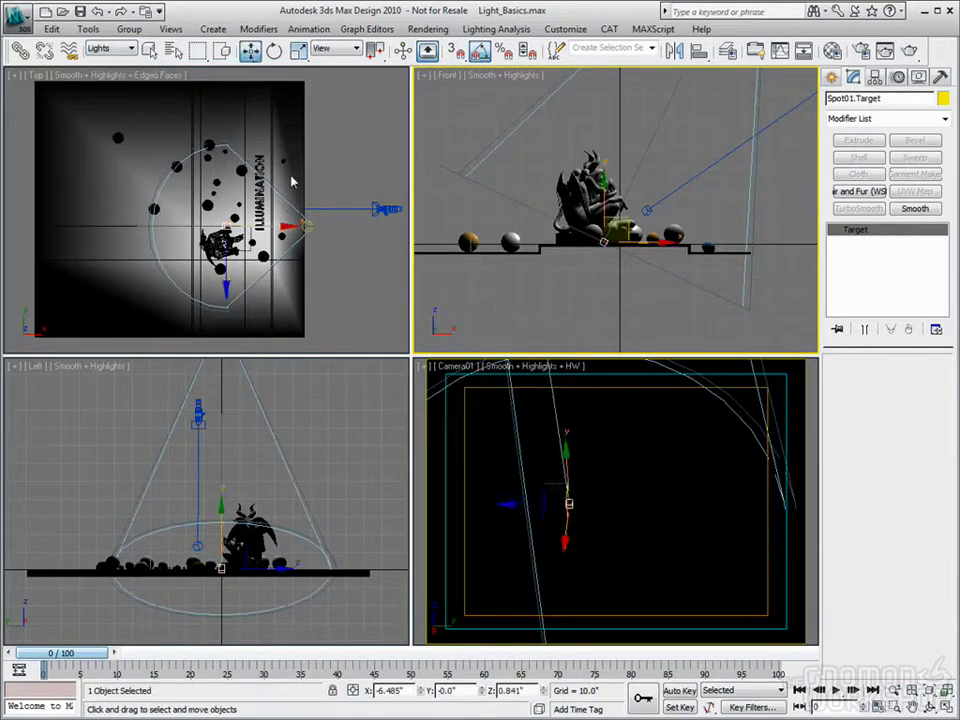
right_click(283, 207)
key("w")
left_click_drag(283, 207, 228, 231)
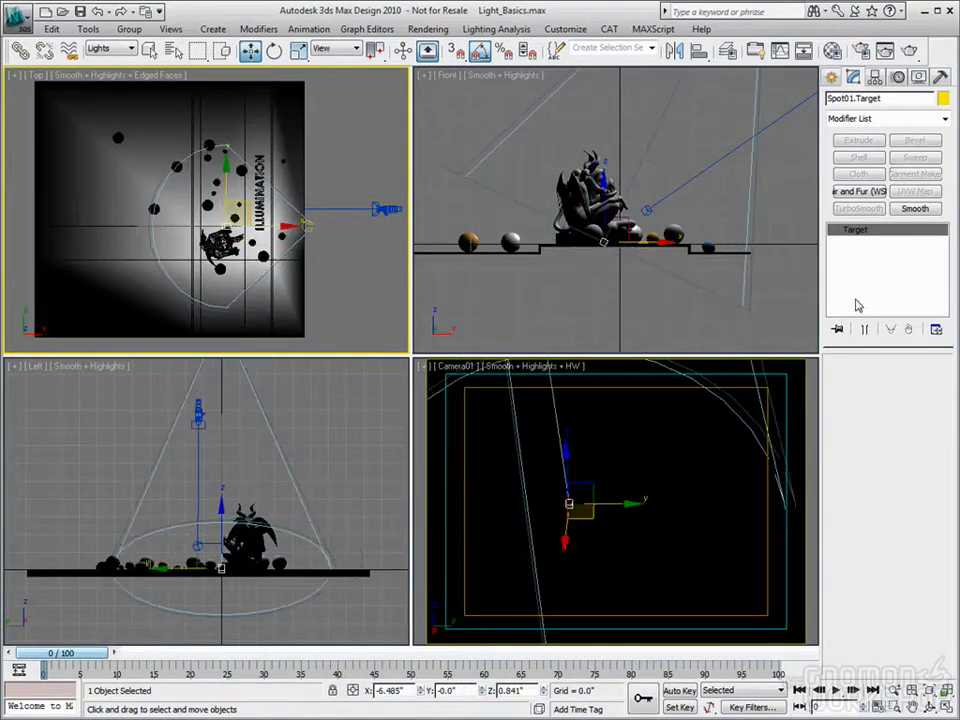
Step: Select Spot01 and uncheck Targeted to make it a free spotlight
left_click(568, 300)
scroll(568, 300, "down", 3)
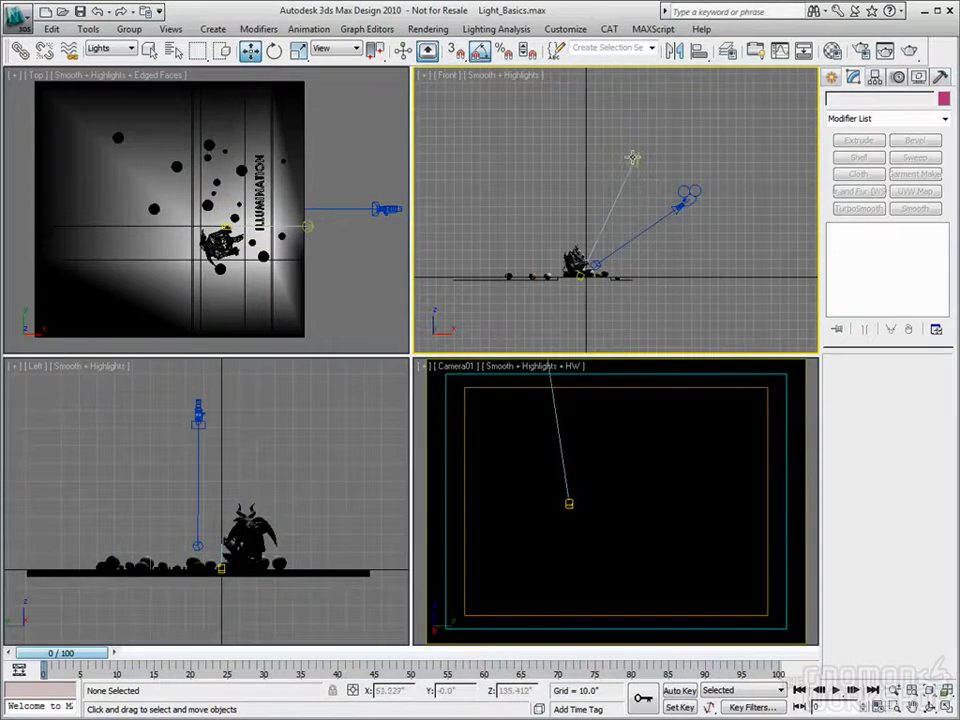
left_click(633, 158)
left_click(838, 411)
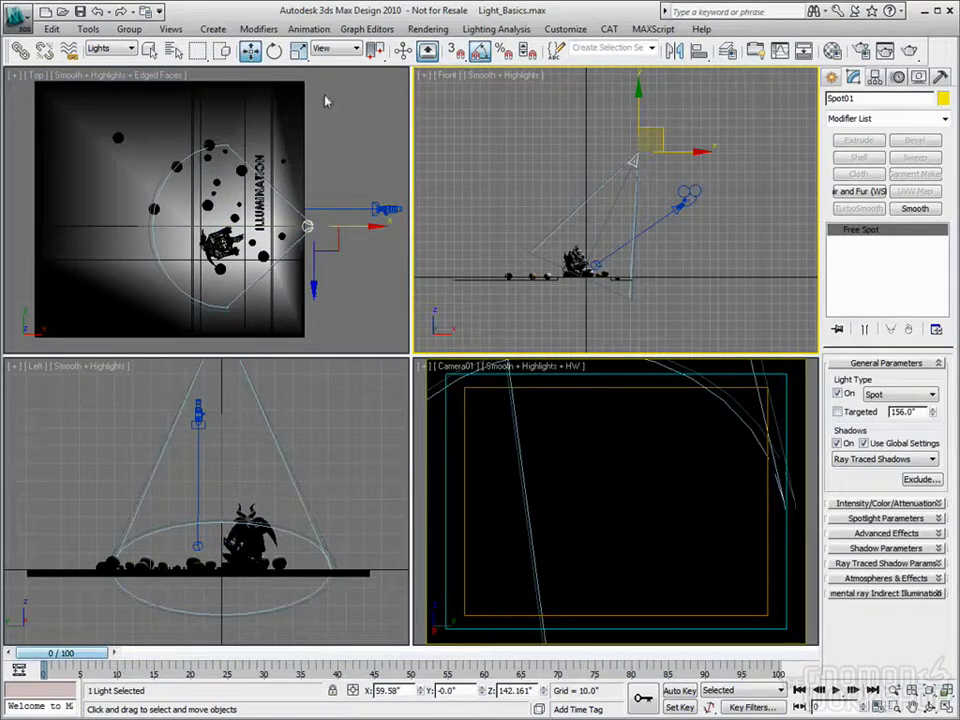
Step: Rotate Spot01 to -45 degrees on Z and open the Shadows type list
key("e")
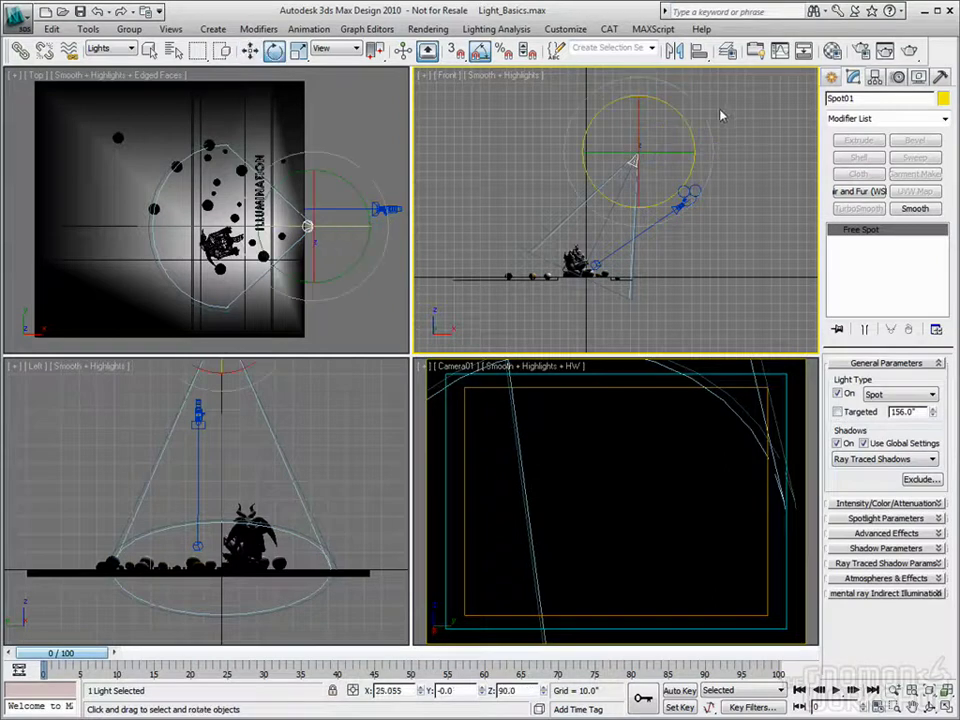
left_click_drag(687, 121, 721, 128)
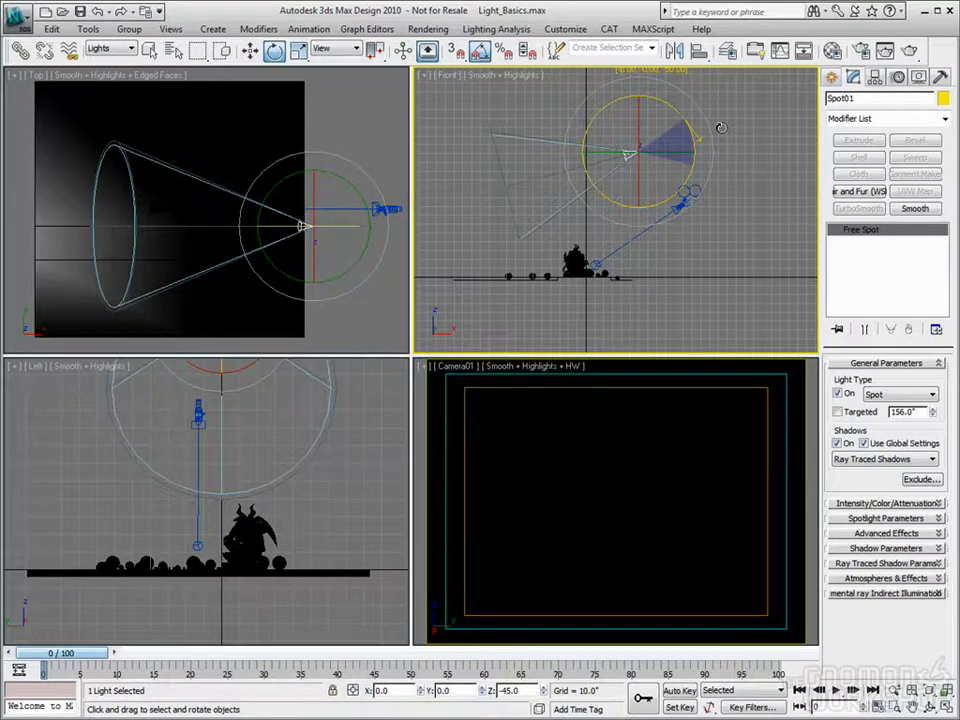
left_click(885, 459)
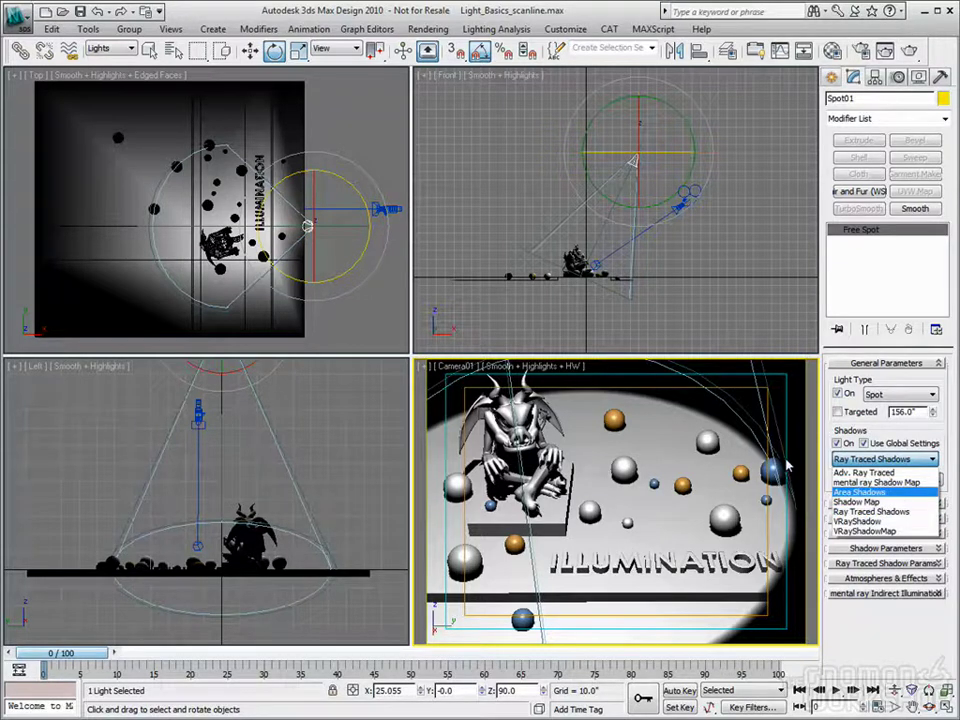
Step: Close the Shadows type list, keeping Ray Traced Shadows
left_click(843, 455)
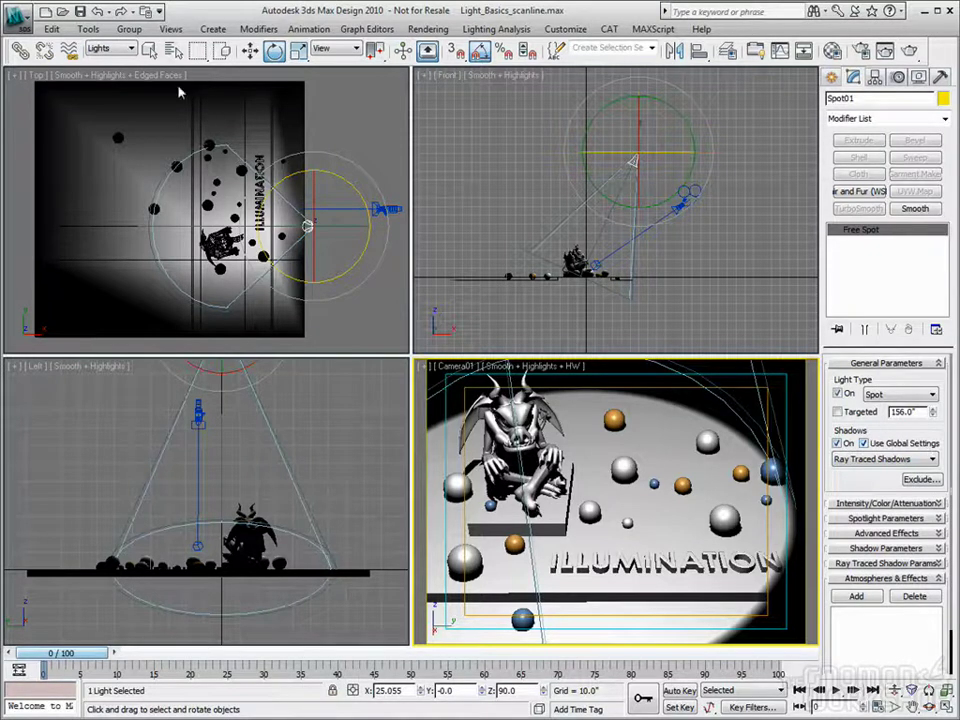
Step: Shift-drag Spot01 along Y in the Top view to make copy Spot02, then reselect Spot01
left_click(306, 223)
key("w")
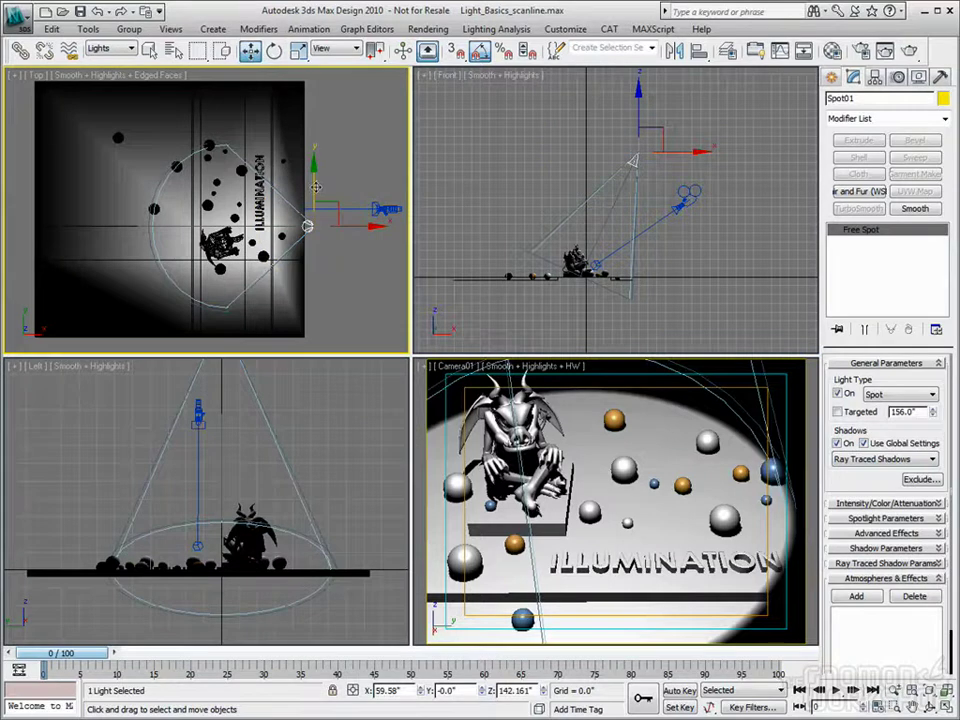
left_click_drag(315, 187, 316, 120, "shift")
left_click(401, 320)
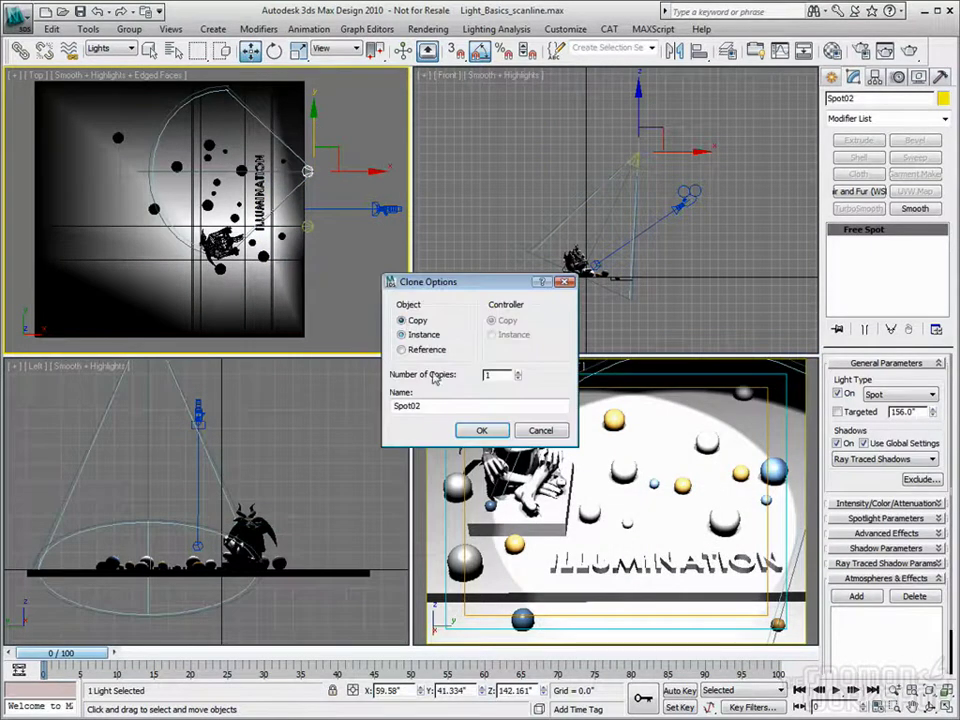
left_click(481, 430)
left_click_drag(315, 110, 315, 86)
left_click(361, 189)
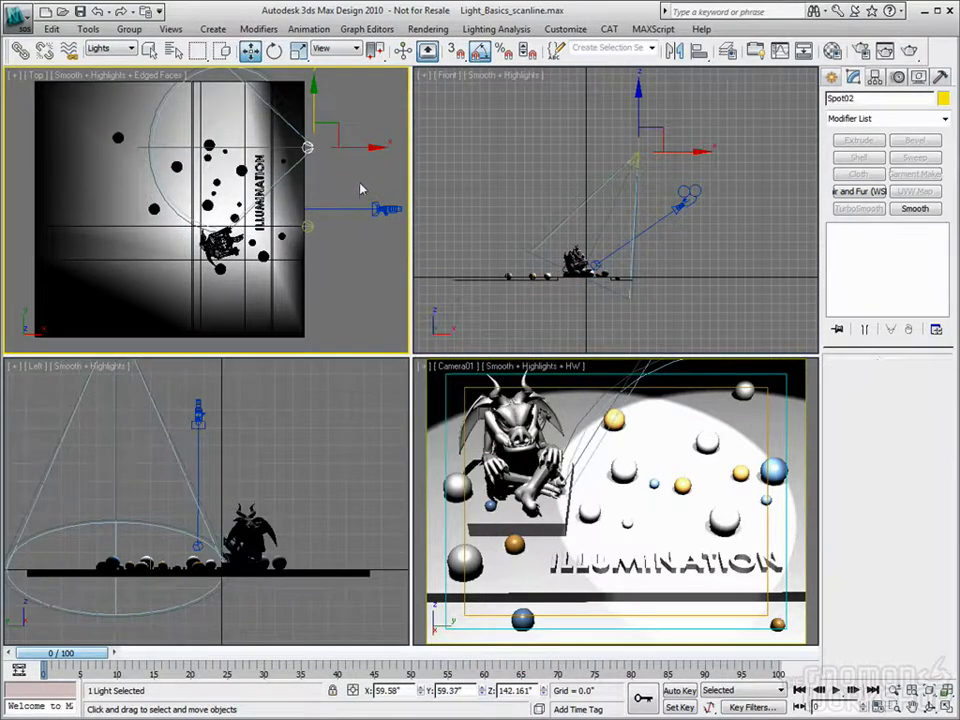
left_click(307, 226)
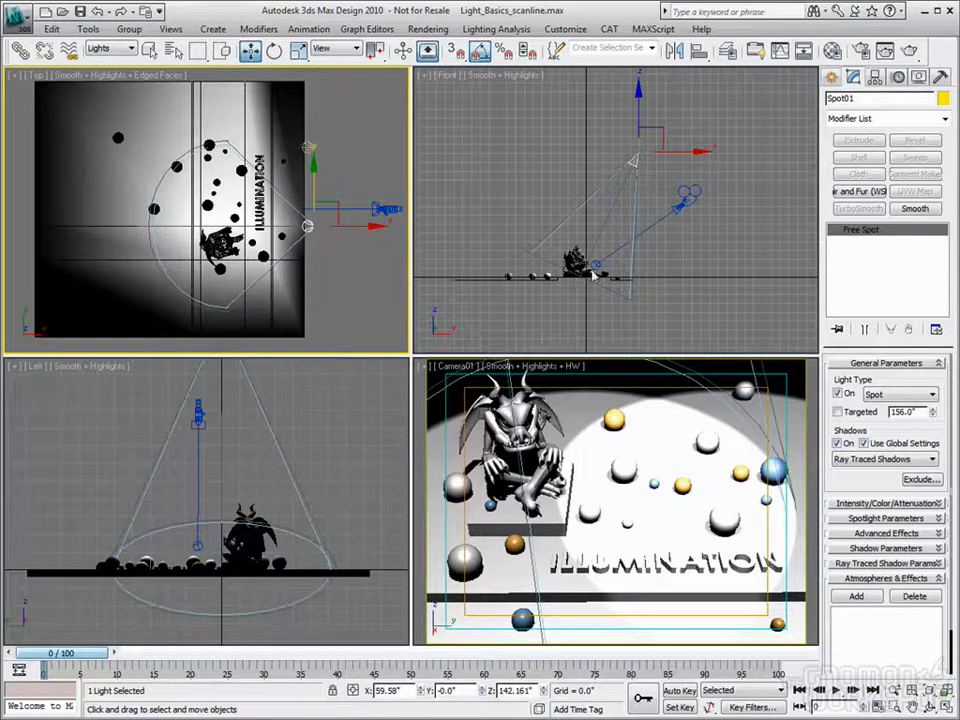
Step: Keep Ray Traced Shadows and expand Ray Traced Shadow Params, showing Ray Bias 0.2
left_click(886, 458)
left_click(882, 491)
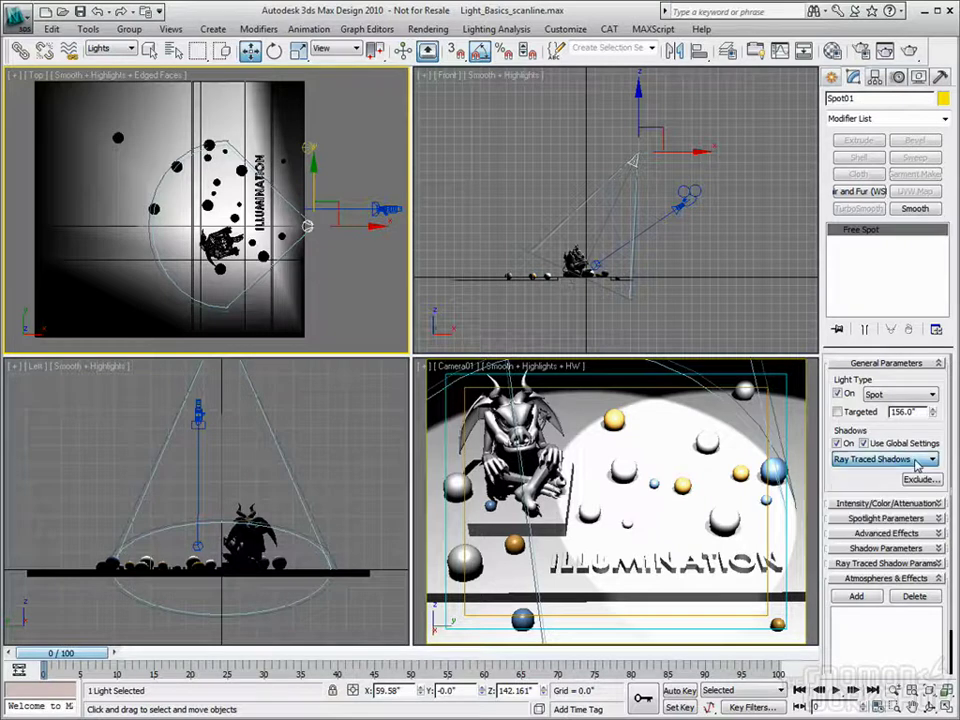
left_click(896, 578)
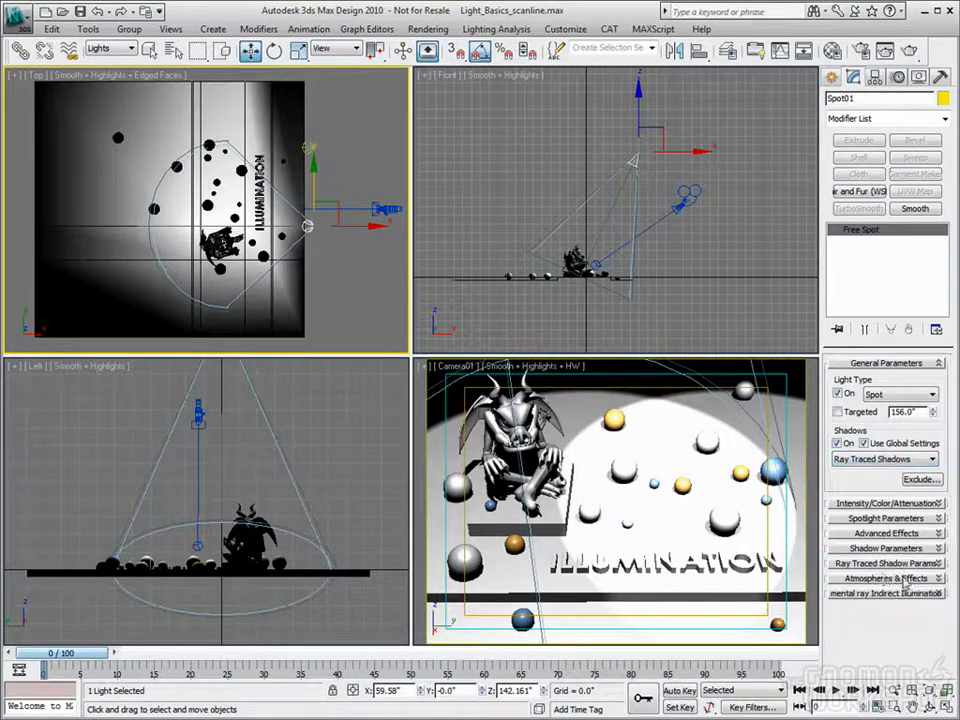
left_click(874, 564)
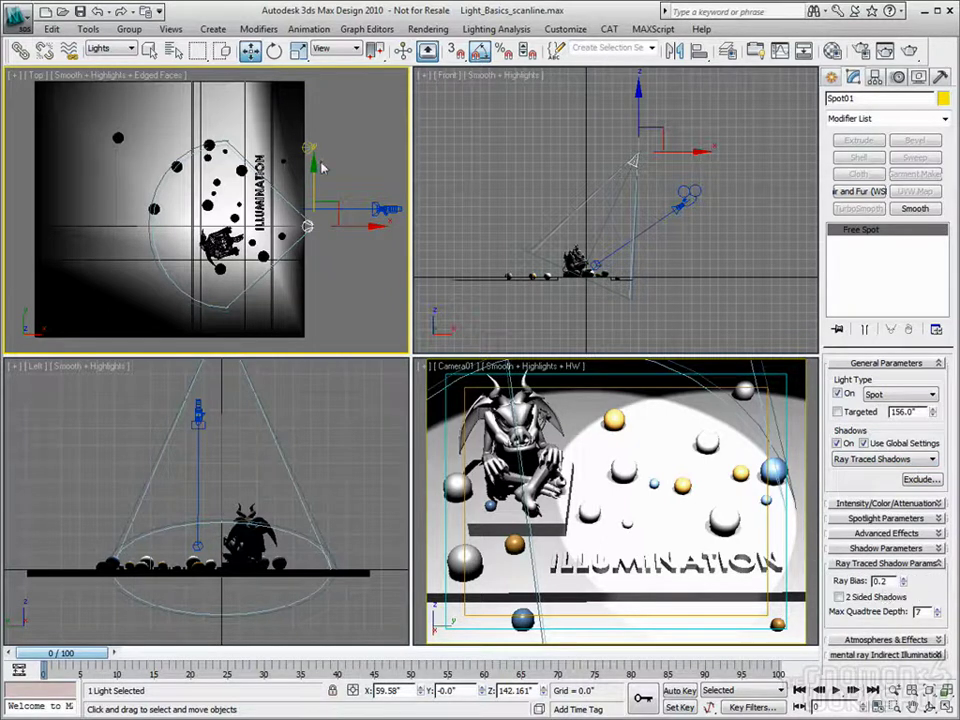
left_click_drag(307, 226, 307, 147, "shift")
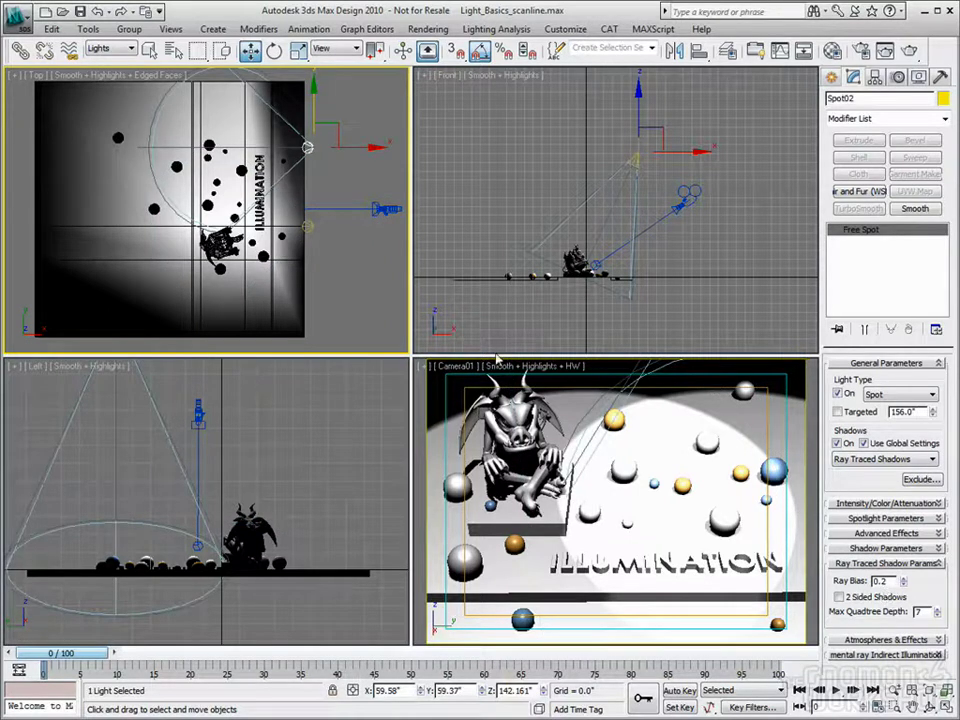
left_click(306, 226)
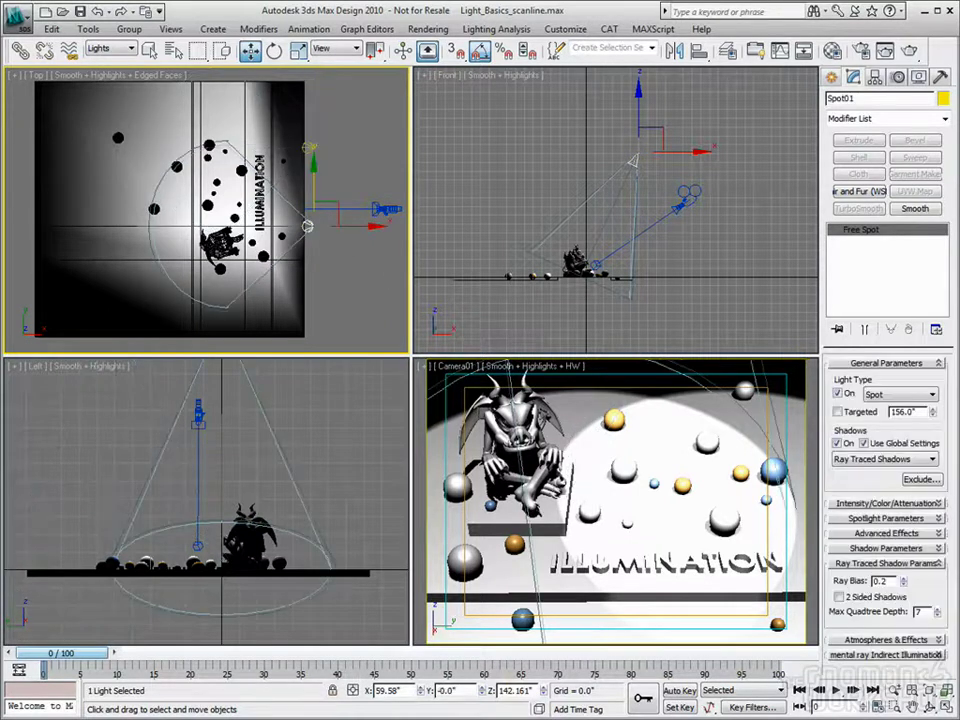
Step: Raise Spot01's Ray Bias to 3.0, then give Spot02 Ray Traced Shadows
left_click_drag(904, 582, 676, 425)
left_click(309, 149)
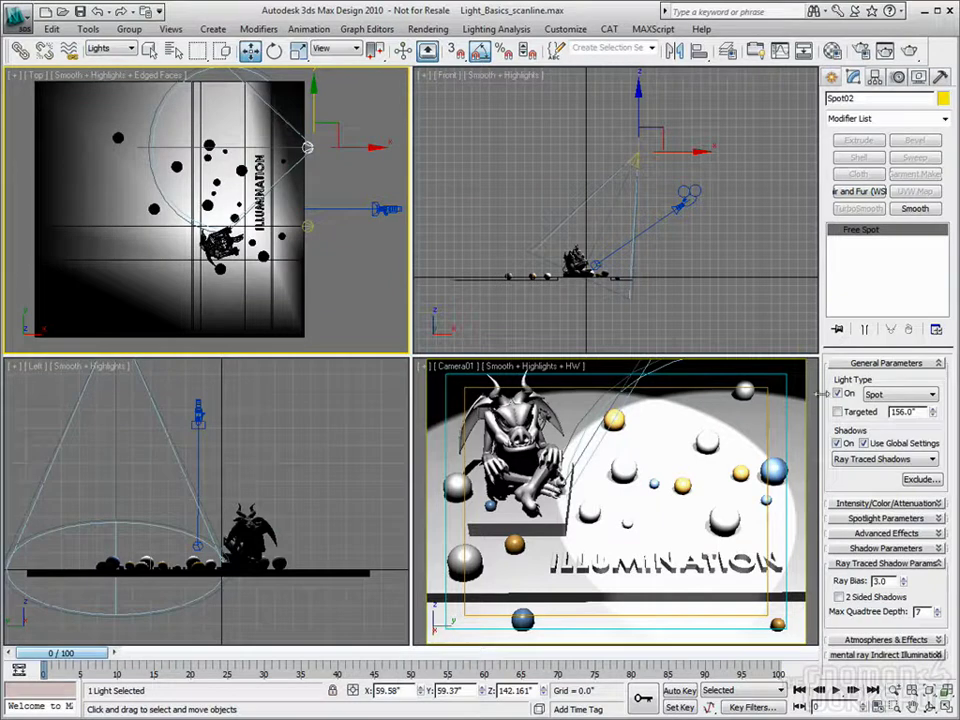
left_click(885, 459)
left_click(872, 452)
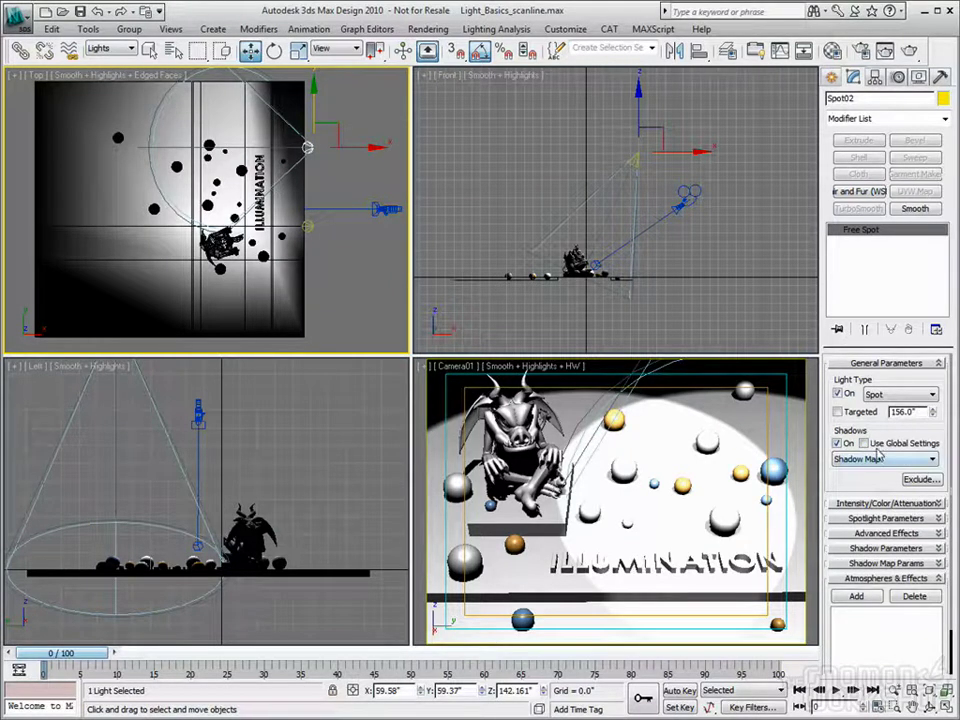
left_click(860, 564)
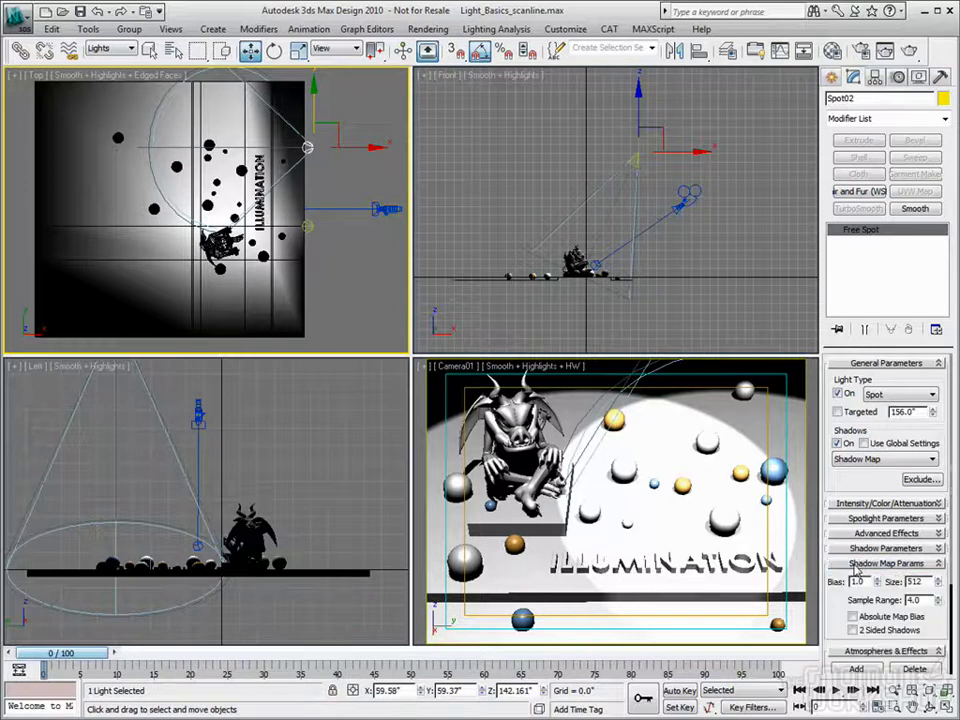
left_click(884, 460)
left_click(866, 470)
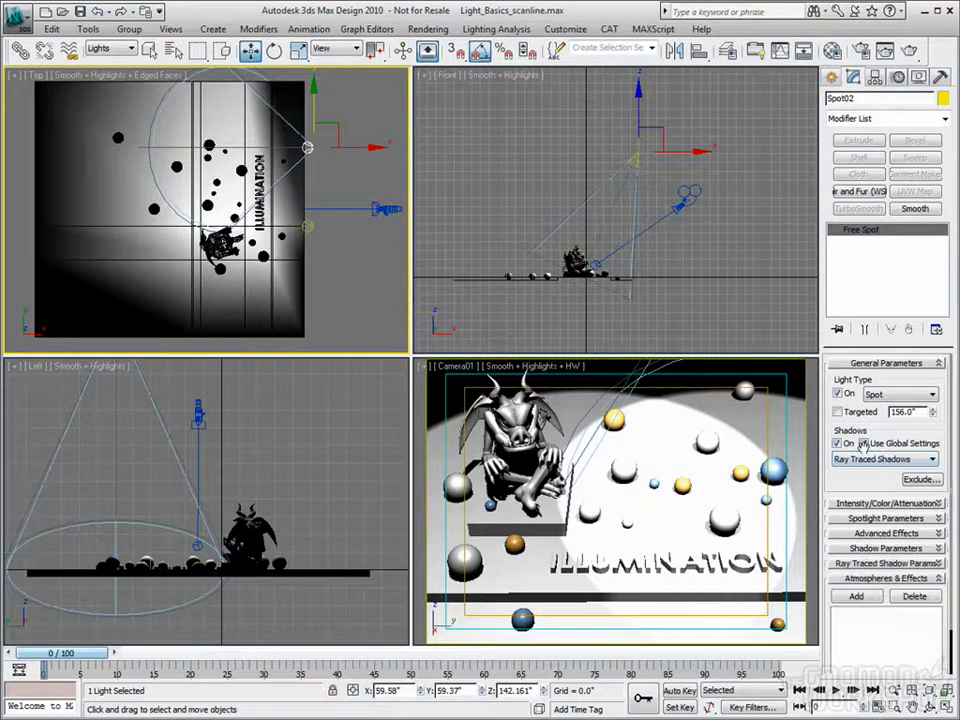
left_click(884, 460)
left_click(858, 484)
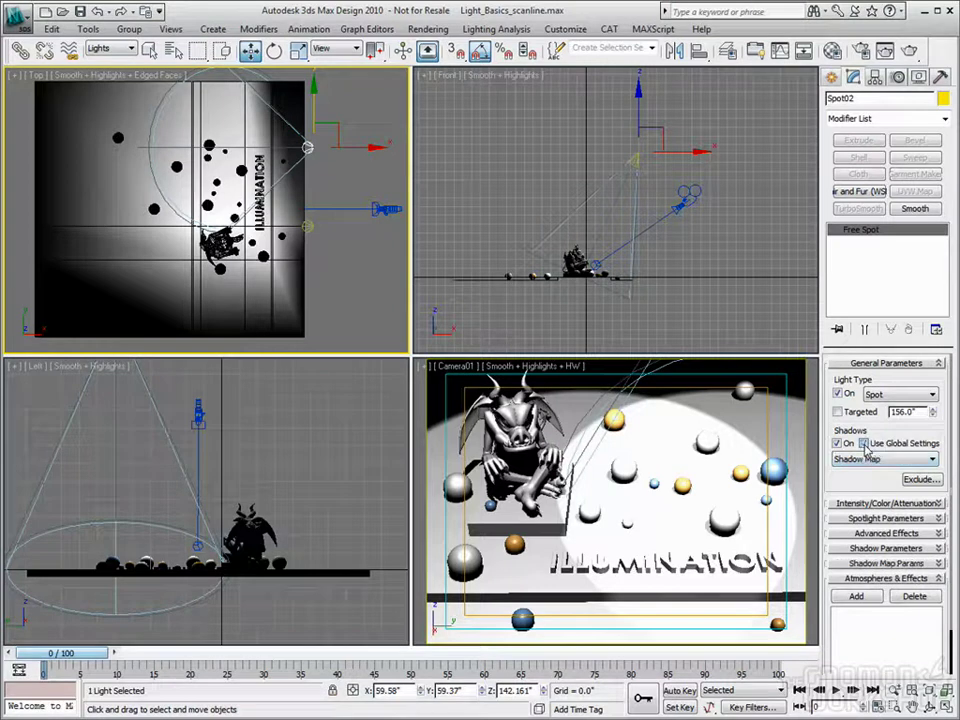
left_click(873, 460)
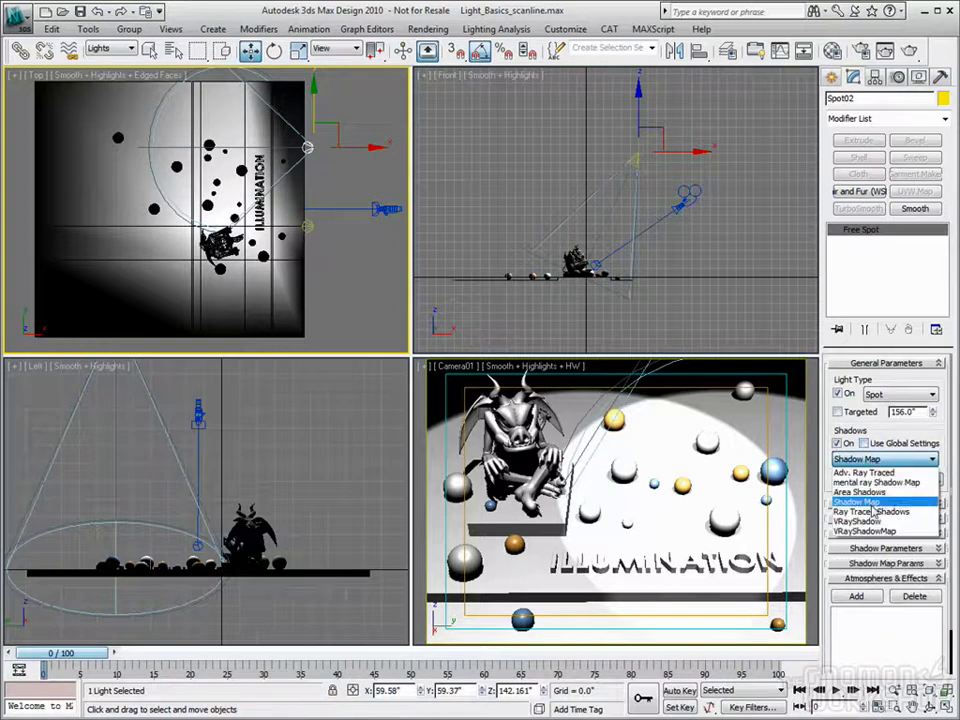
left_click(873, 512)
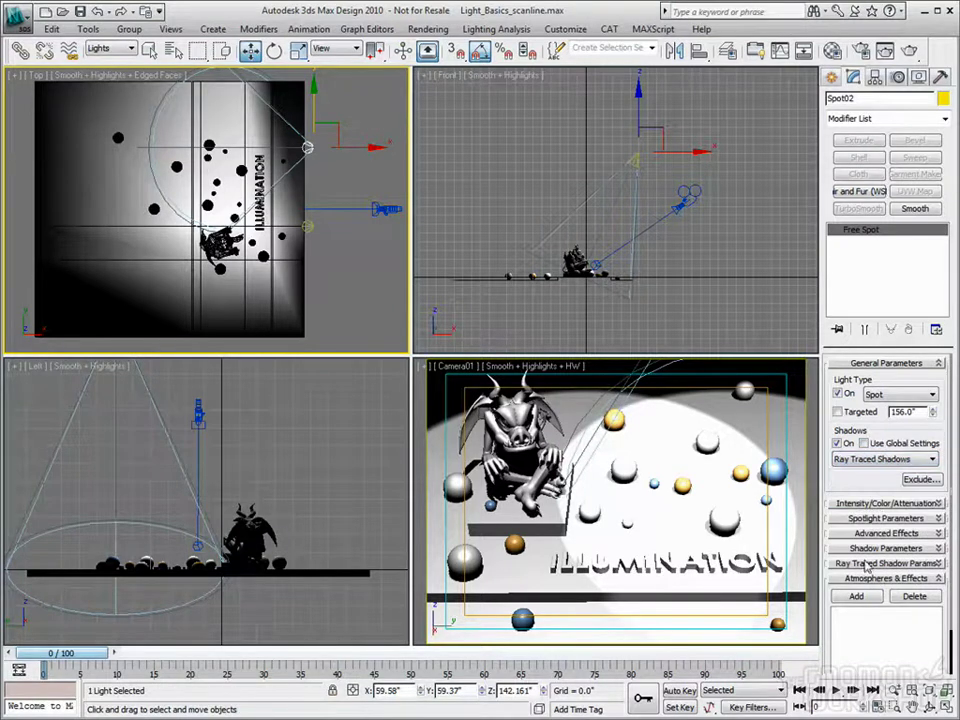
Step: Expand Spot02's Ray Traced Shadow Params, then select Spot01 and edit its Ray Bias
left_click(886, 545)
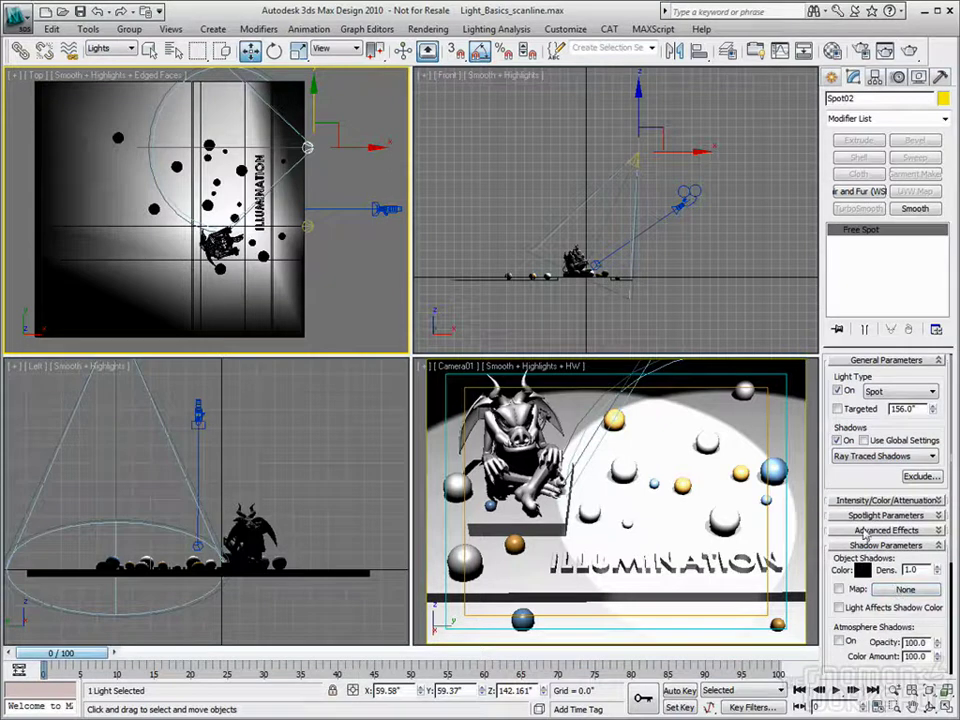
left_click(876, 546)
left_click(876, 546)
double_click(879, 578)
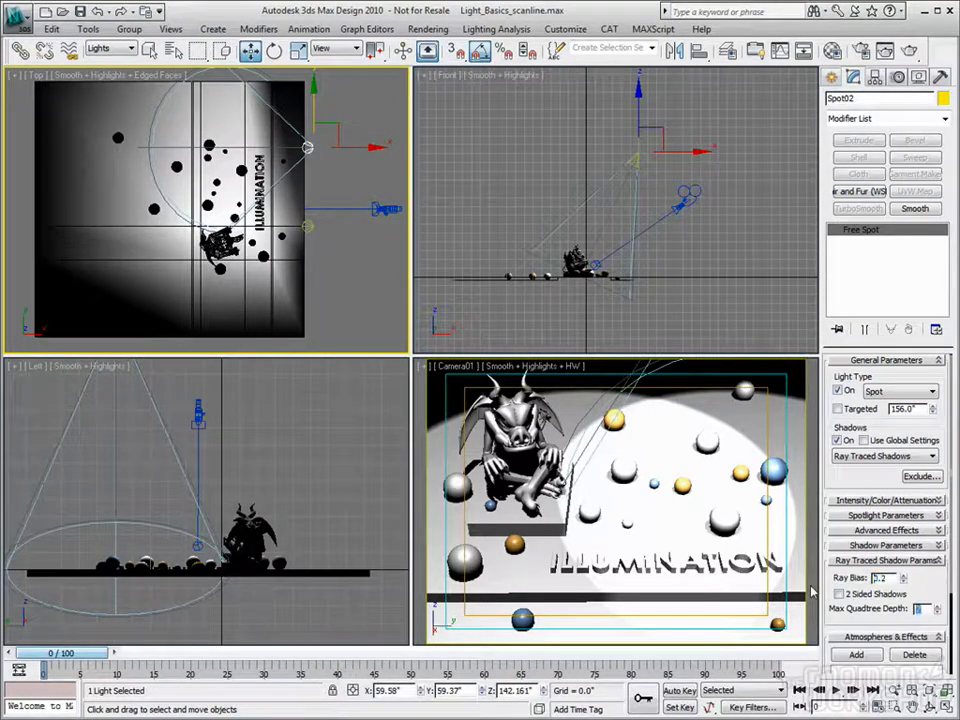
left_click(310, 227)
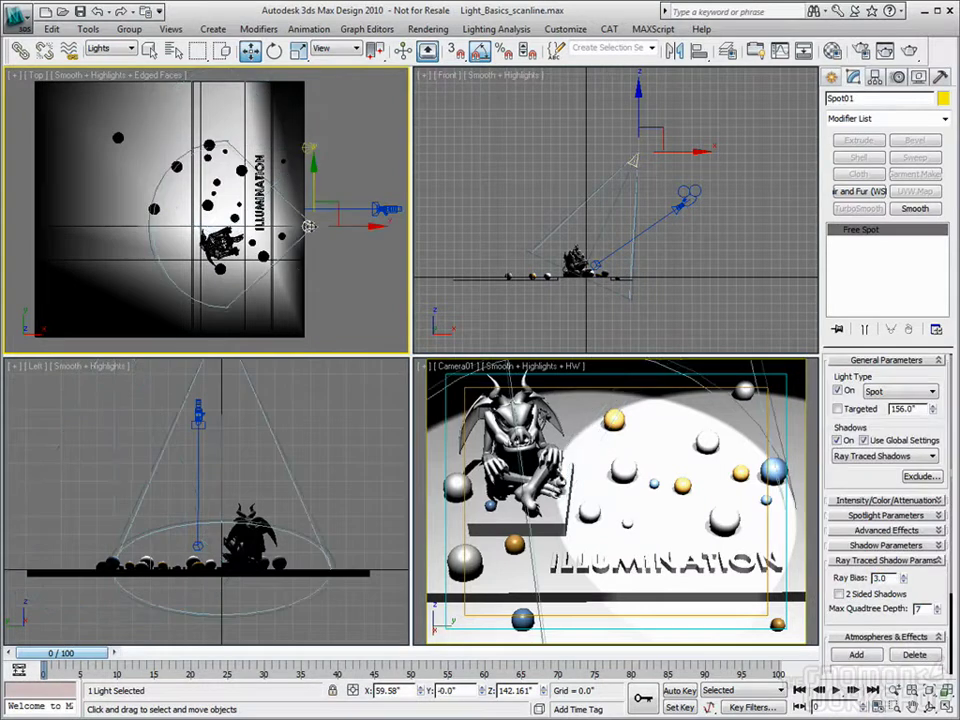
double_click(879, 580)
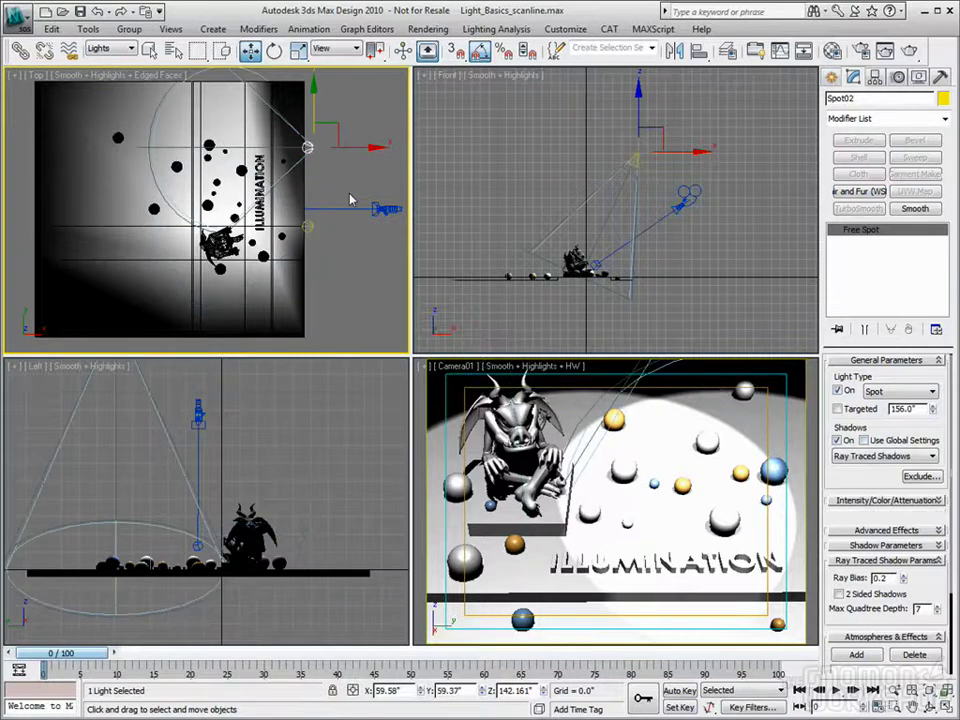
Step: Deselect the current light and select Spot01 in the Front viewport
left_click(262, 145)
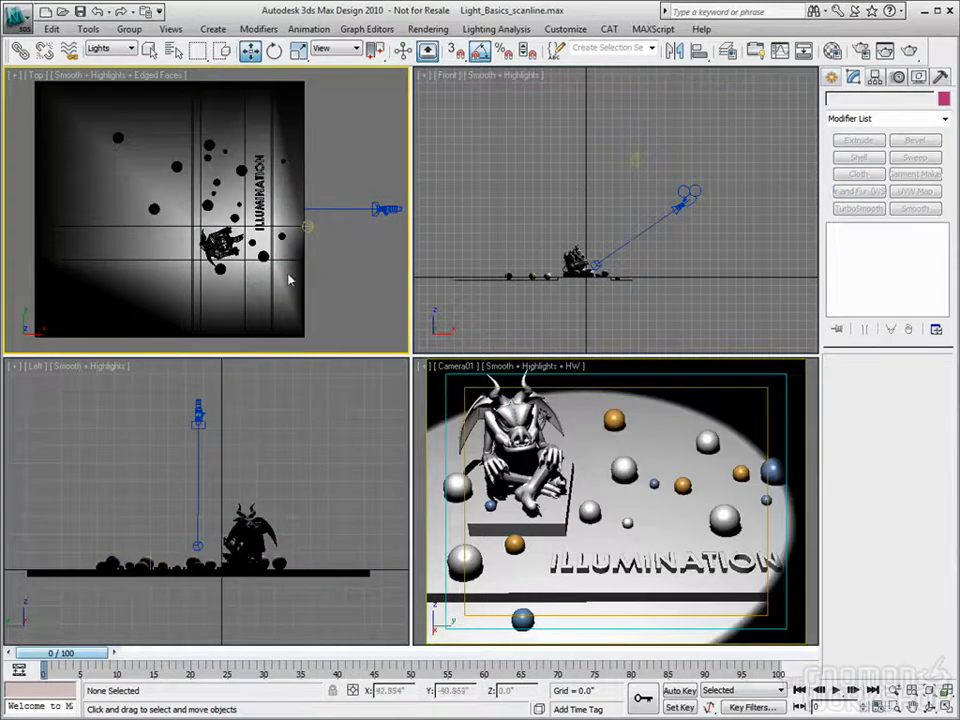
left_click(630, 160)
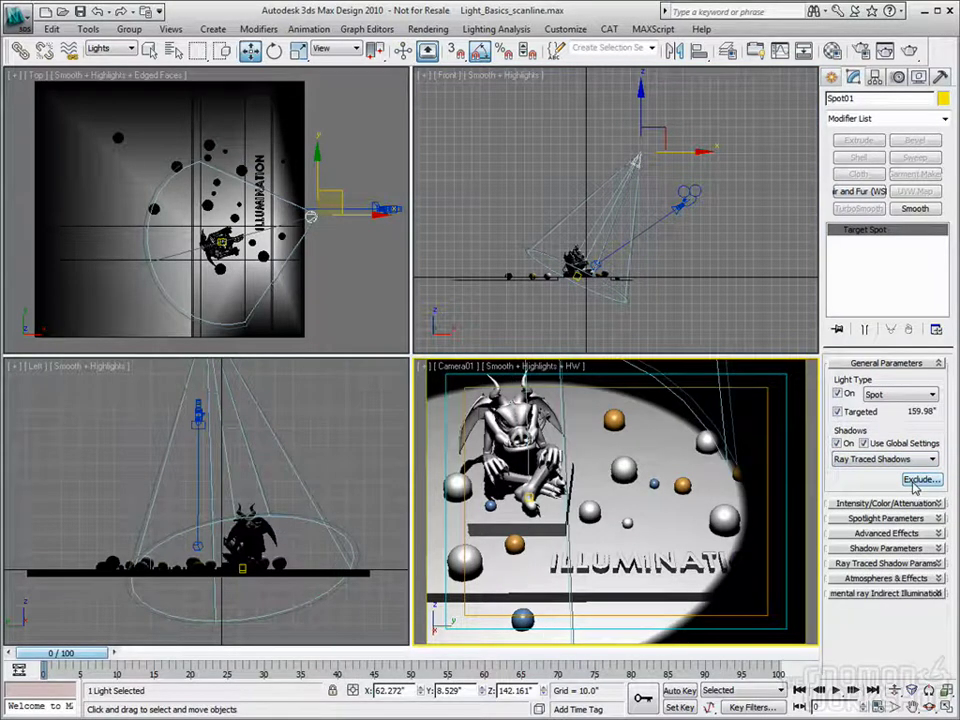
Step: Render the camera view to check the lighting, then open Spot01's Exclude/Include list
key("shift+q")
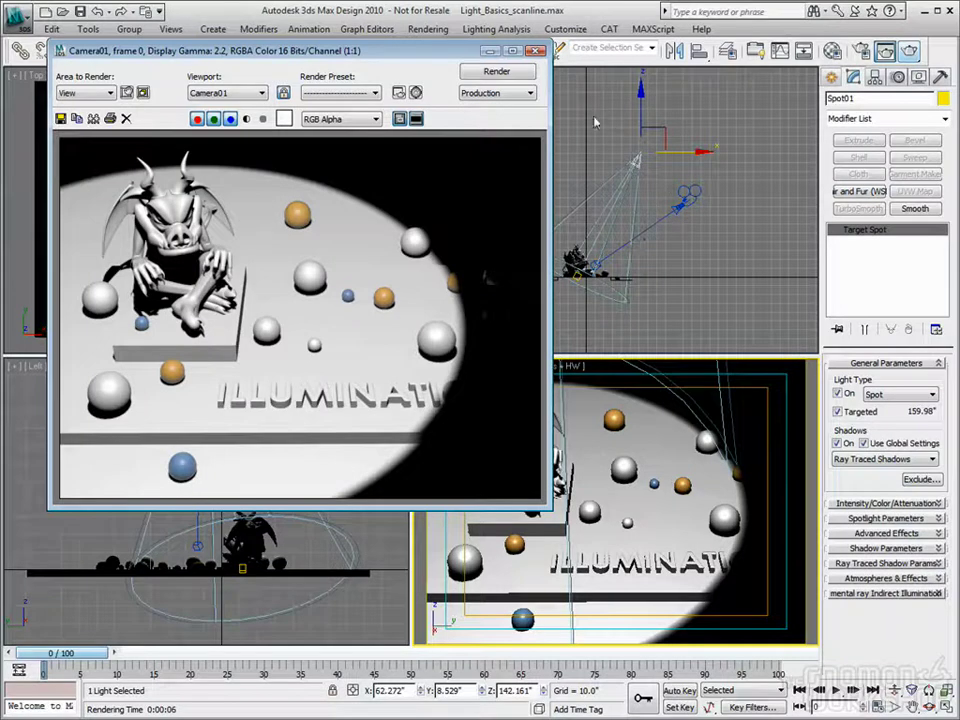
left_click(536, 51)
left_click(921, 479)
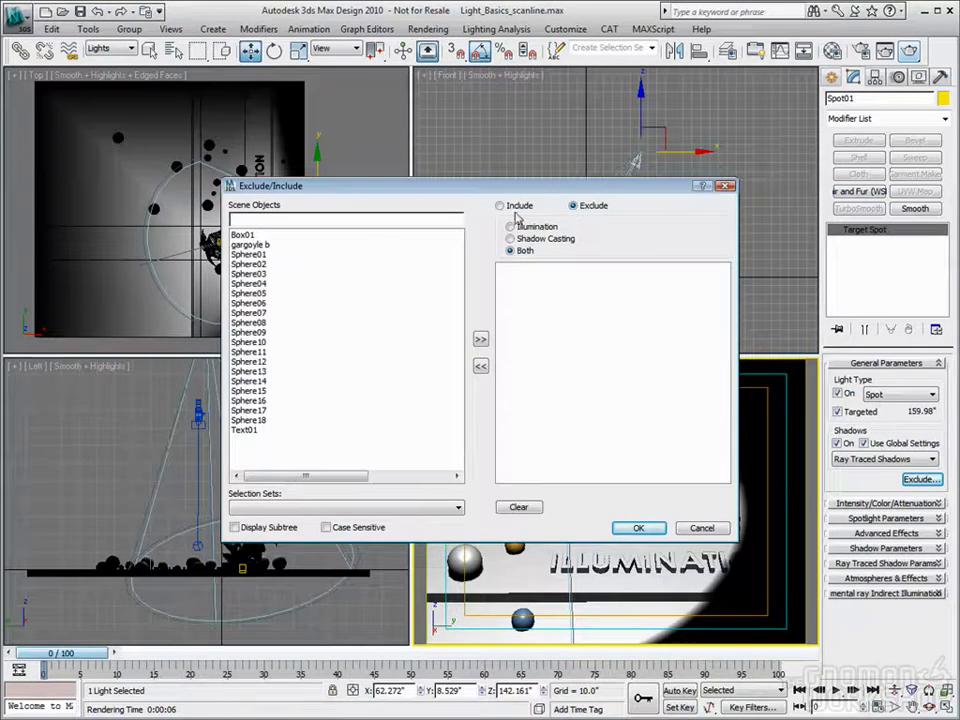
Step: Set Spot01 to Include only gargoyle b and render to confirm it alone is lit
left_click(258, 245)
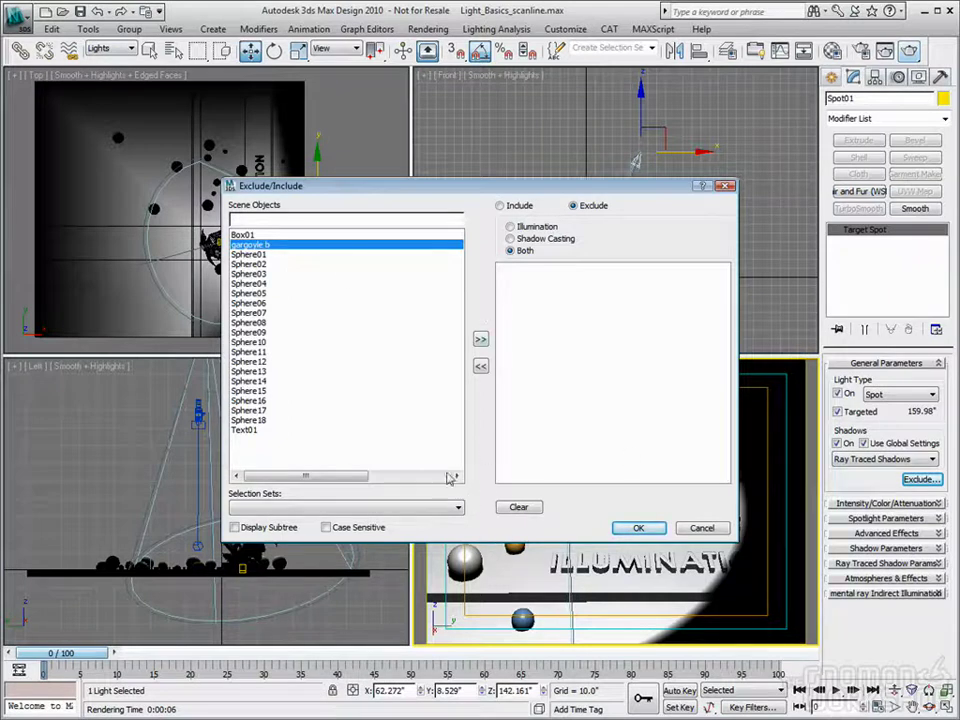
left_click(480, 341)
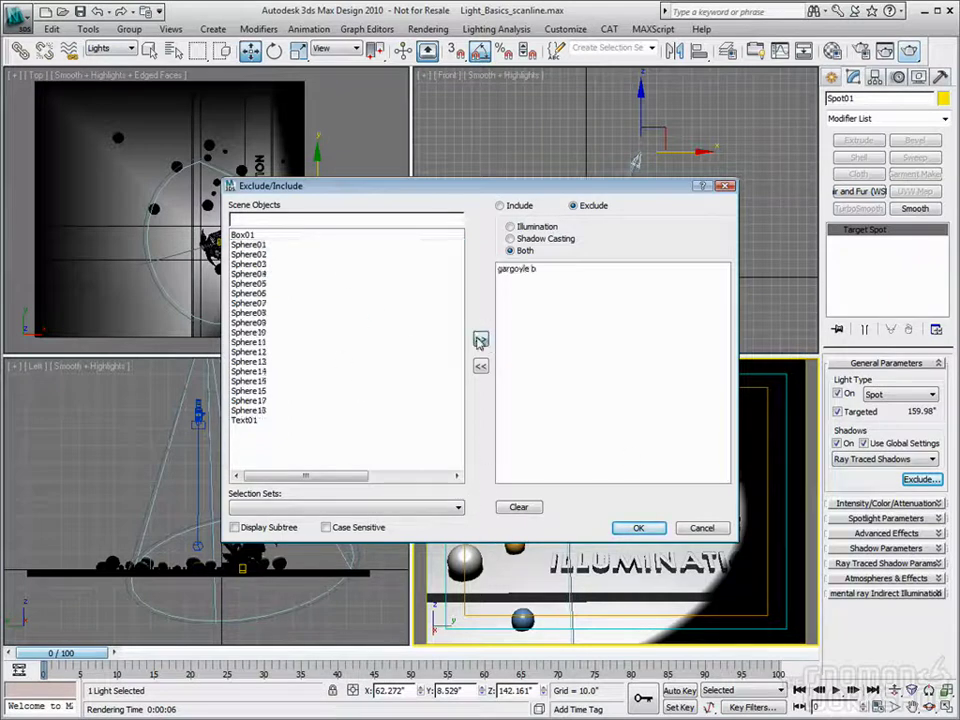
left_click(500, 206)
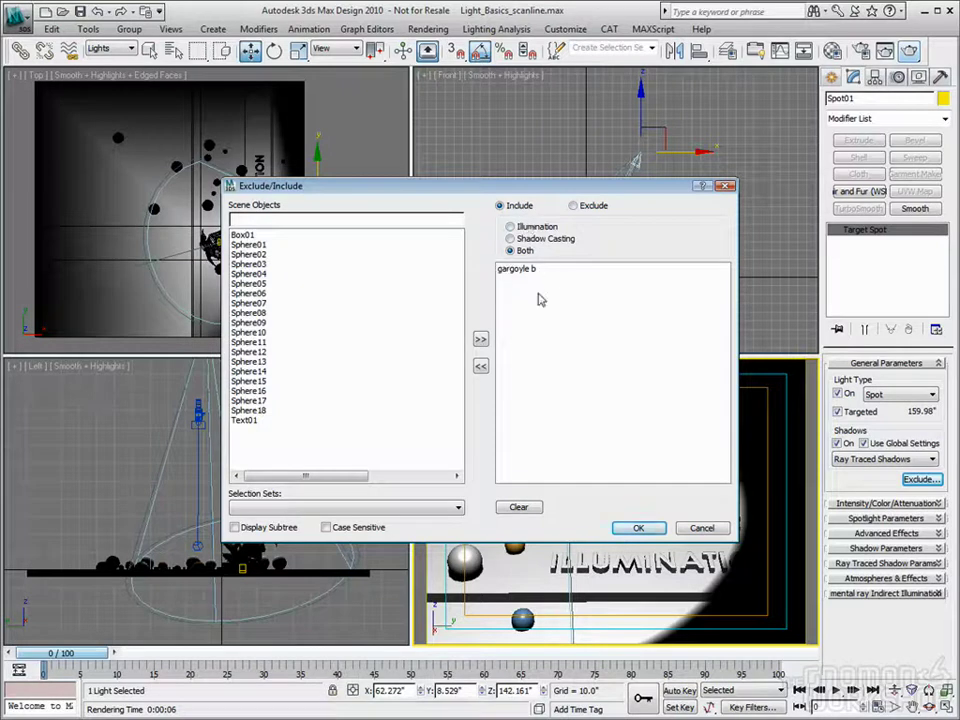
left_click(638, 527)
left_click(912, 52)
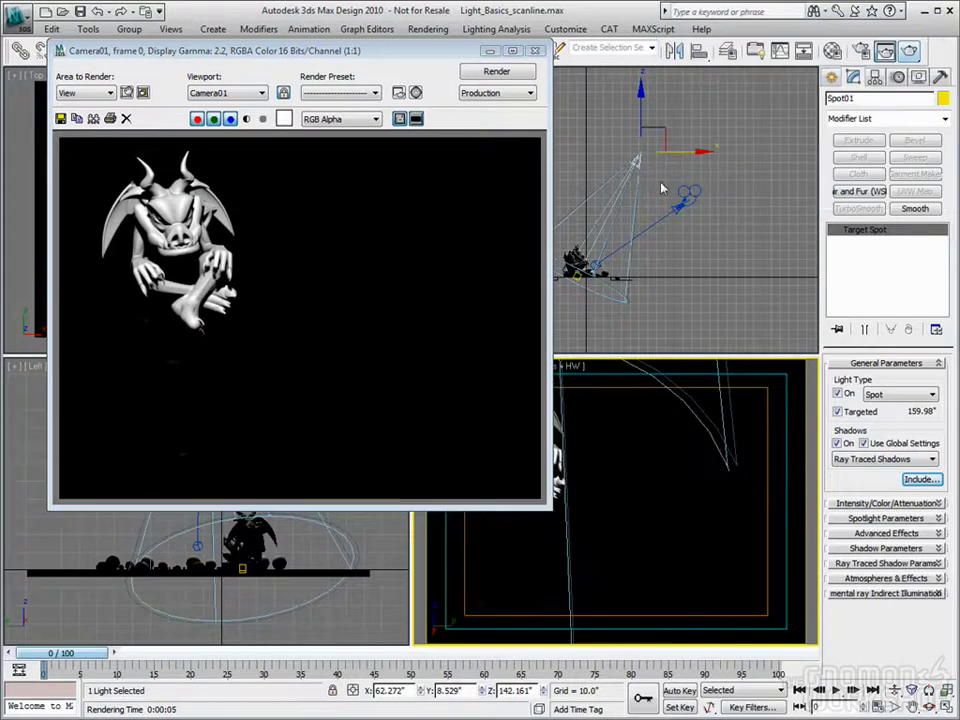
Step: Switch Spot01 from including to excluding gargoyle b, then render the result
left_click(535, 50)
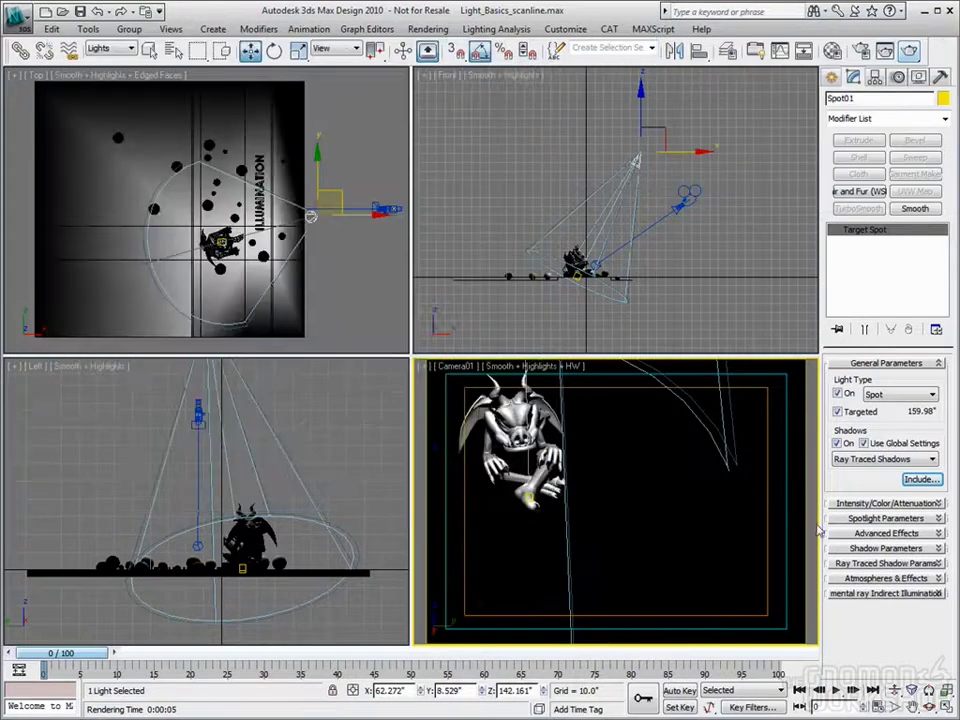
left_click(921, 480)
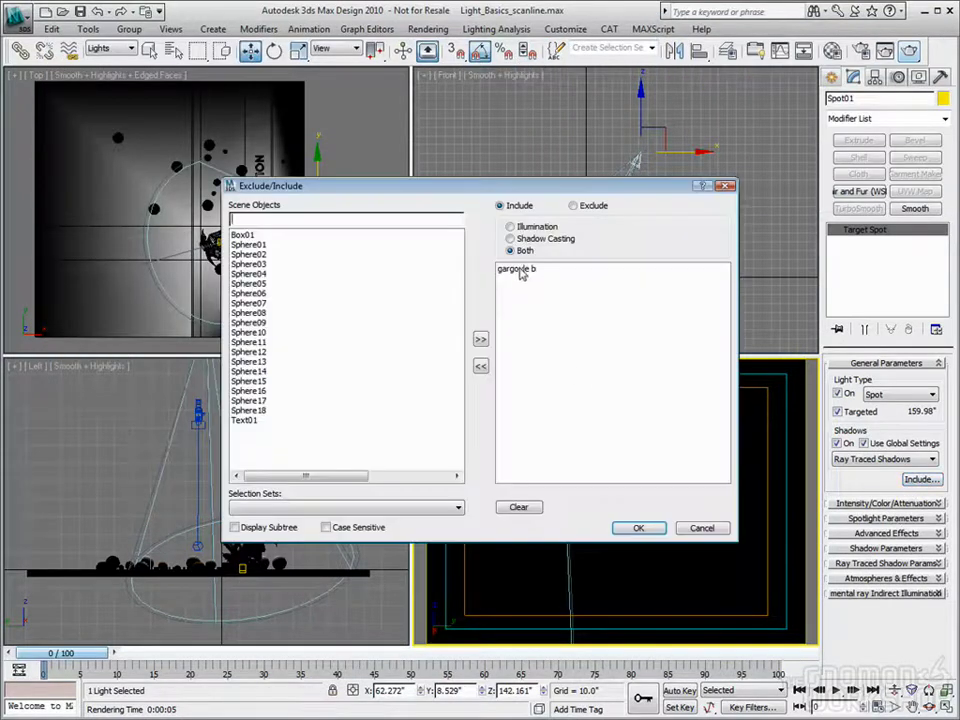
left_click(517, 269)
left_click(481, 366)
left_click(573, 205)
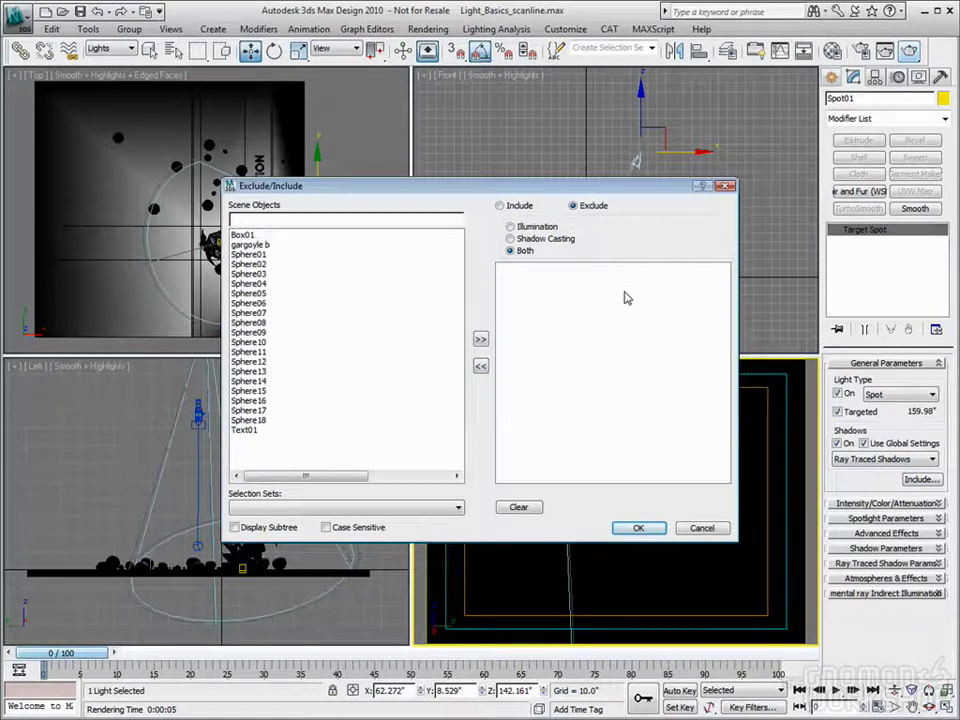
left_click(256, 245)
left_click(481, 342)
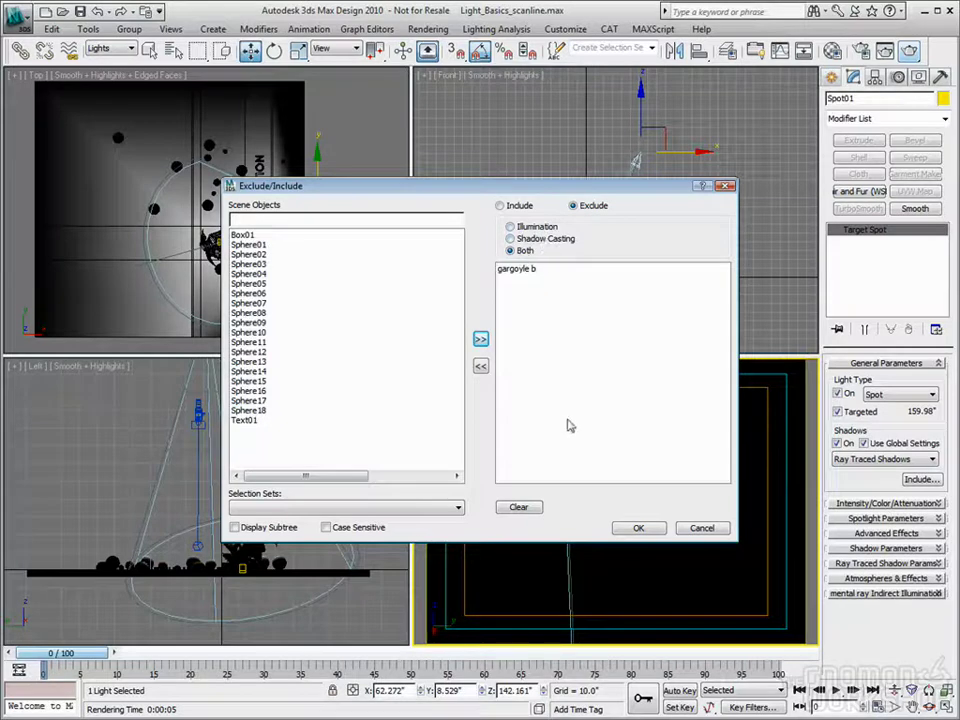
left_click(643, 532)
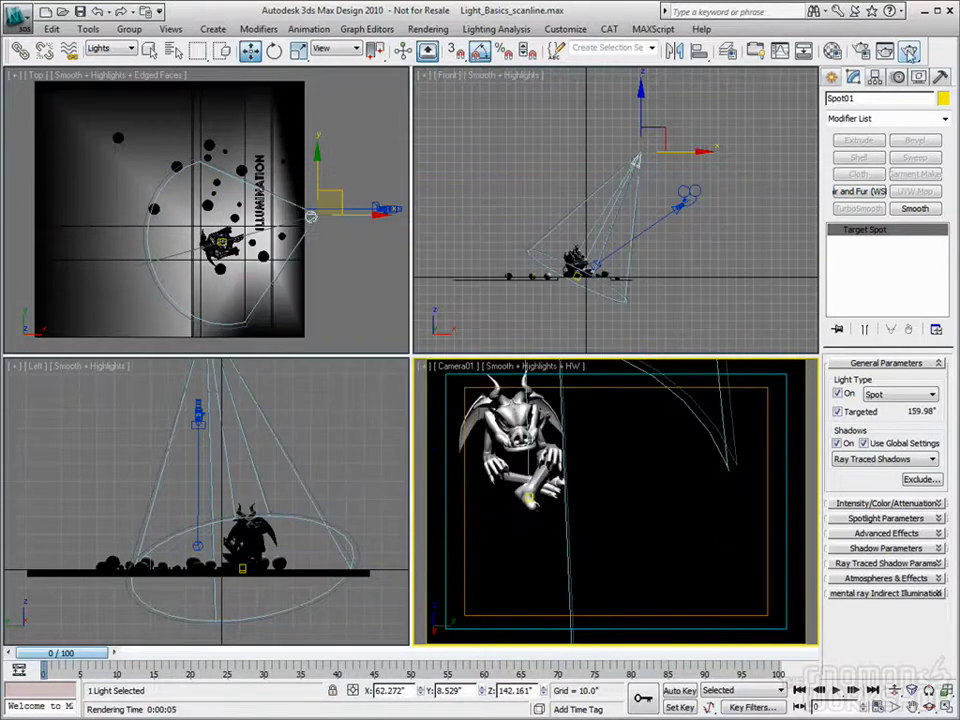
key("shift+q")
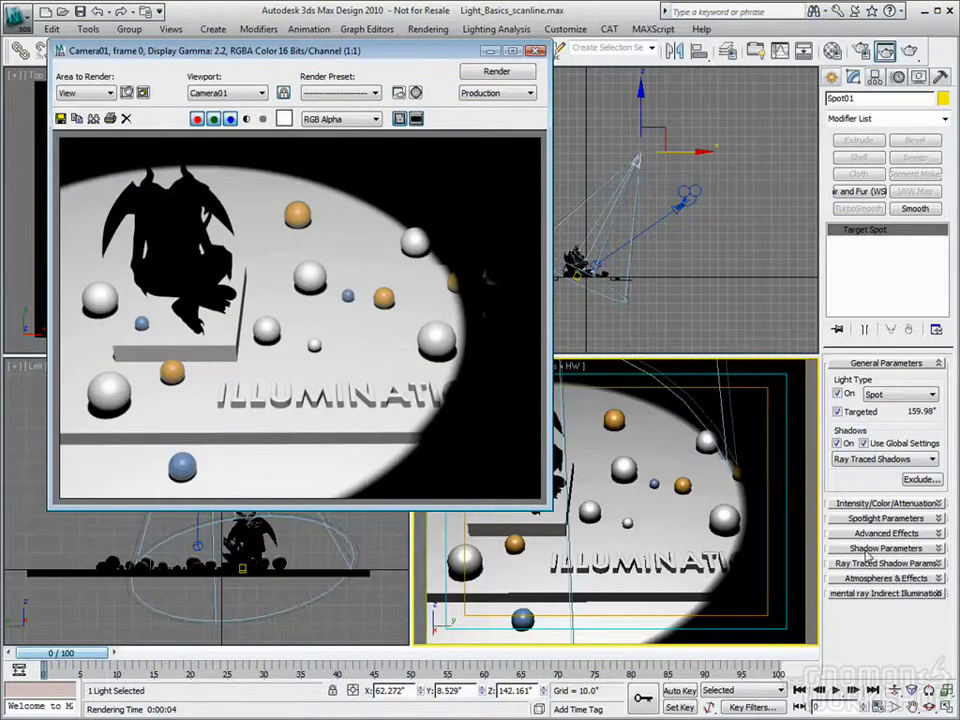
Step: Clear Spot01's exclude list so the light reaches all objects again
left_click(922, 479)
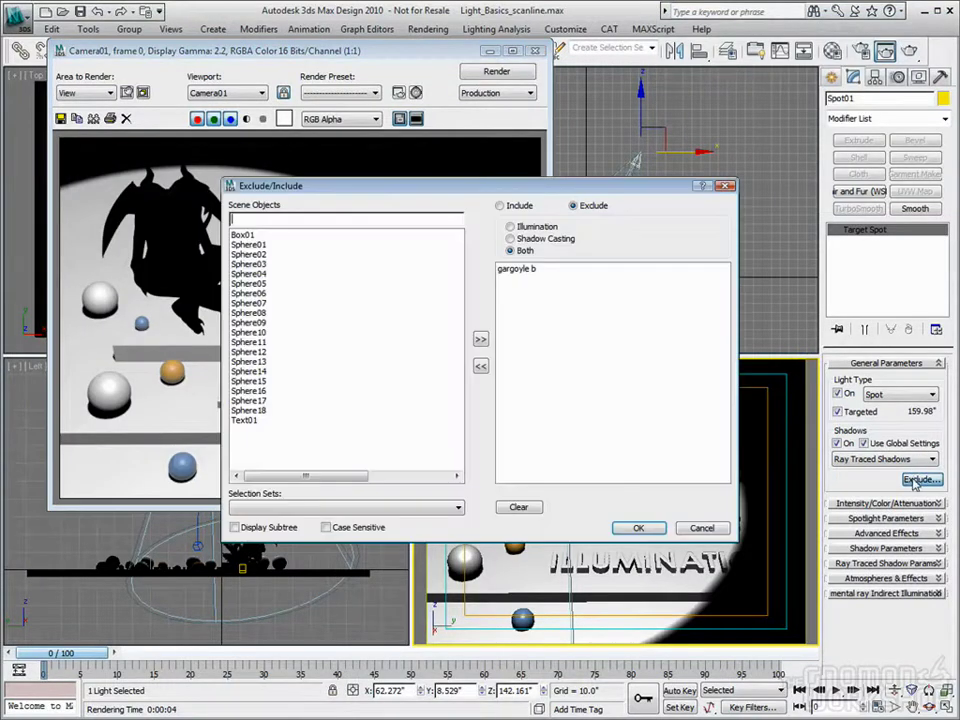
left_click(522, 271)
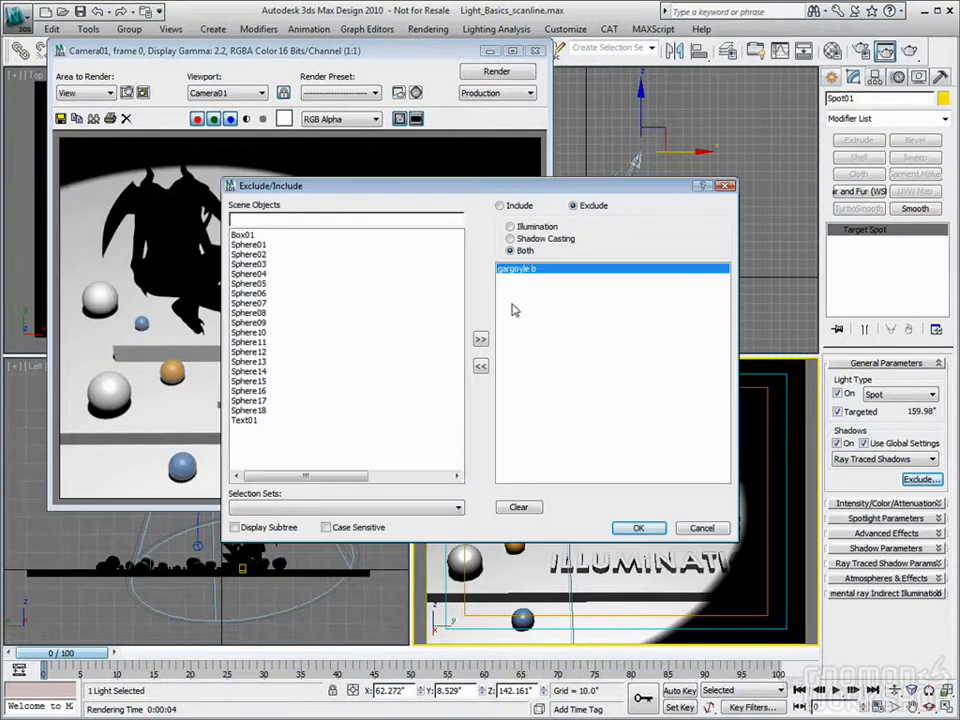
left_click(518, 507)
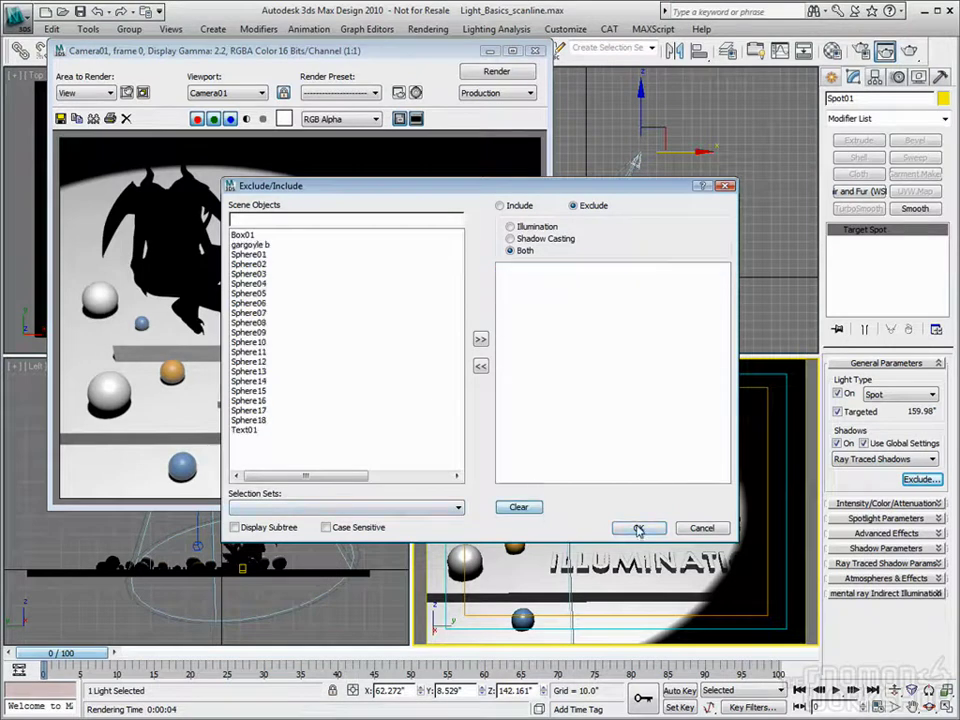
left_click(637, 528)
left_click(612, 468)
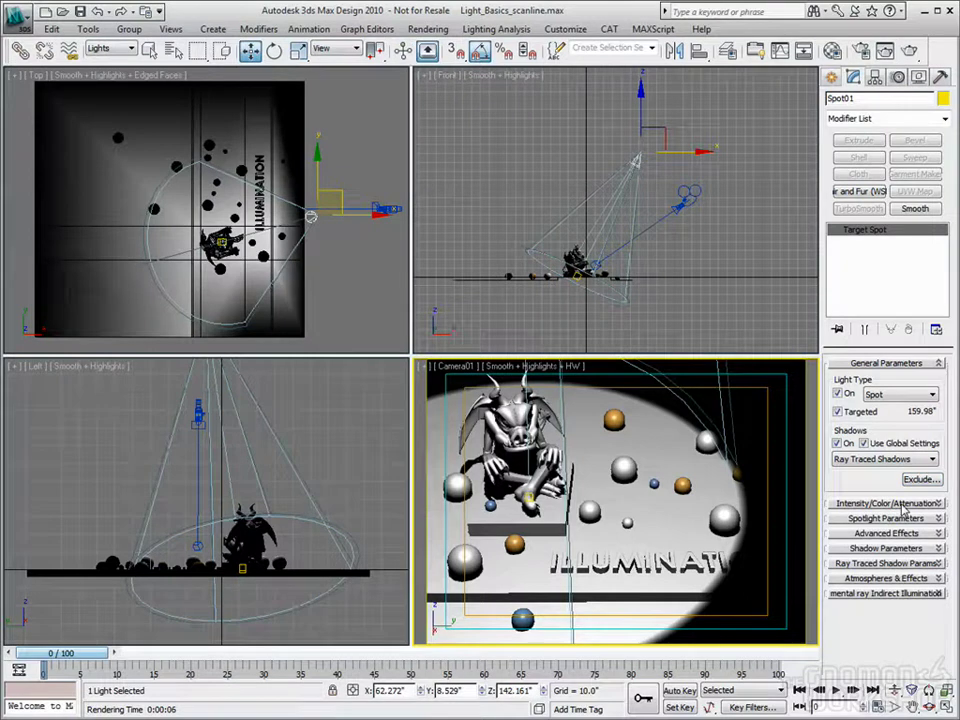
Step: Reset Spot01's intensity Multiplier to 1.0 and bring up its light Color Selector
left_click(902, 505)
scroll(890, 505, "down", 2)
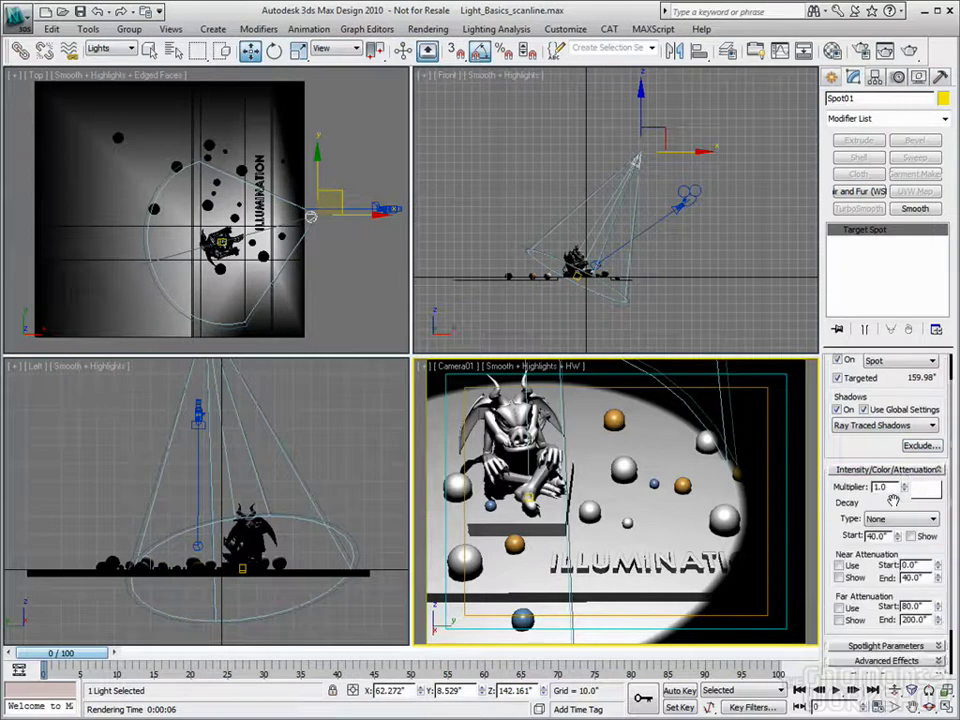
scroll(893, 500, "down", 2)
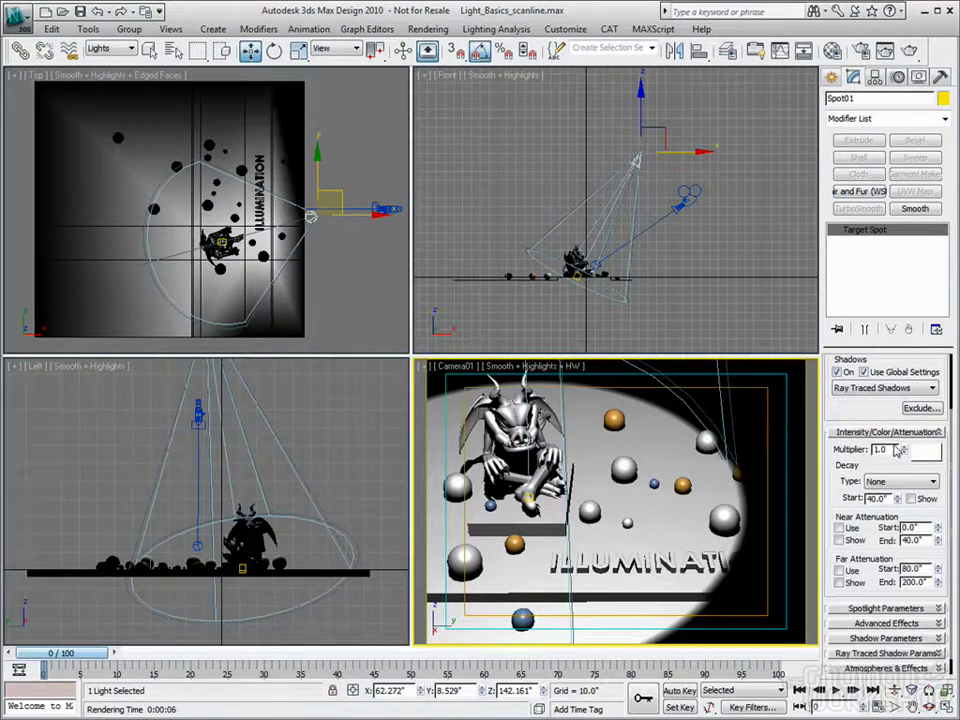
left_click_drag(906, 452, 903, 410)
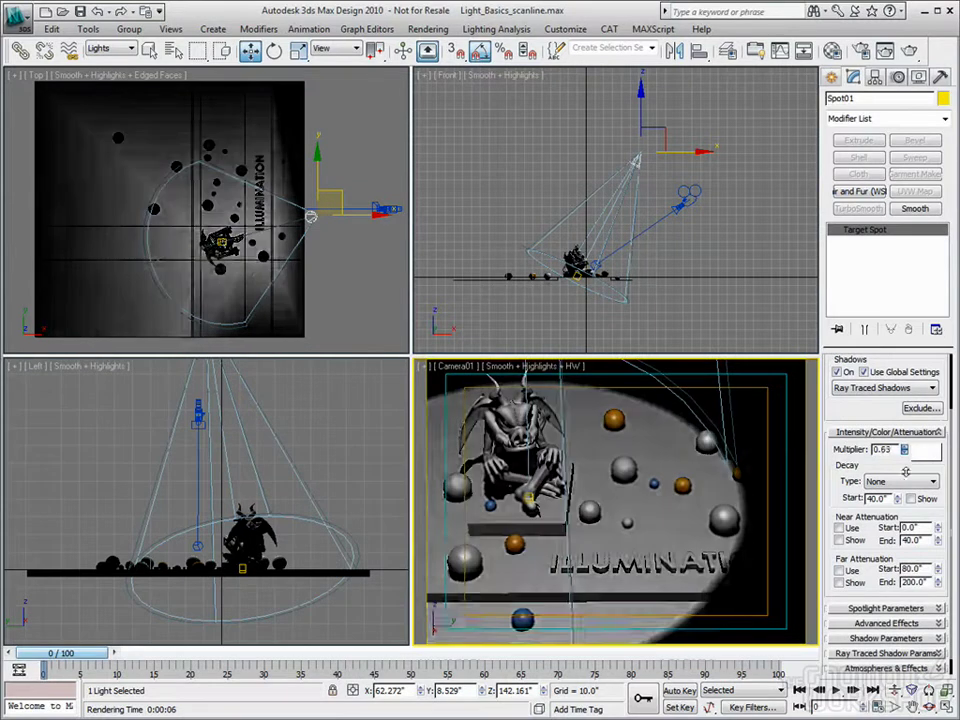
double_click(880, 449)
type("1.0")
key("Return")
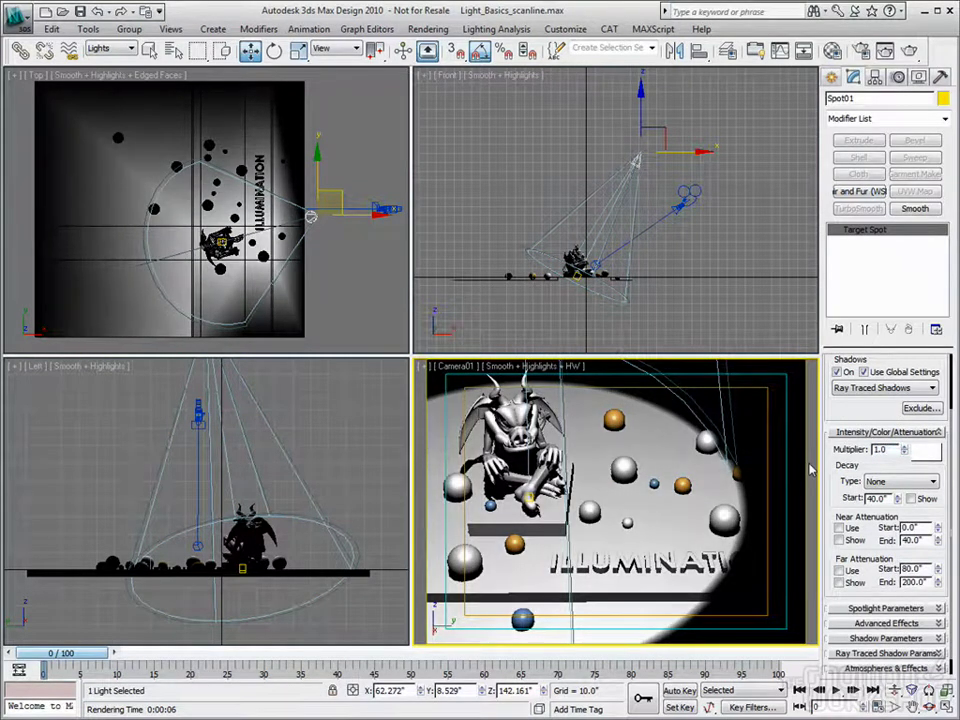
left_click(924, 451)
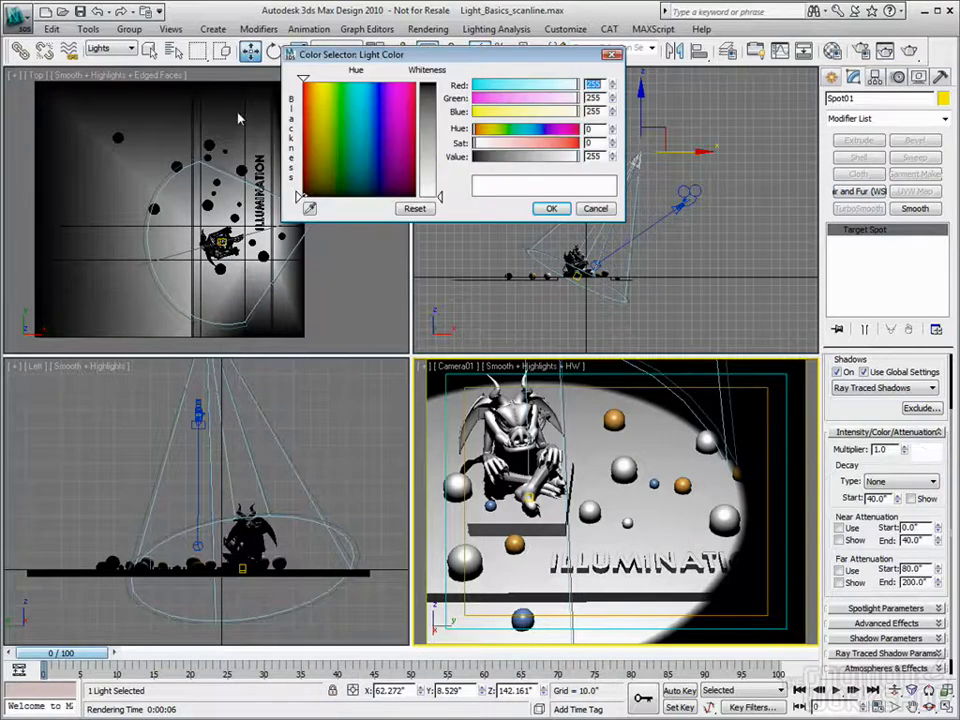
Step: Tint Spot01 pale beige, keep decay at None, and open the Attenuation help page
left_click_drag(437, 200, 440, 100)
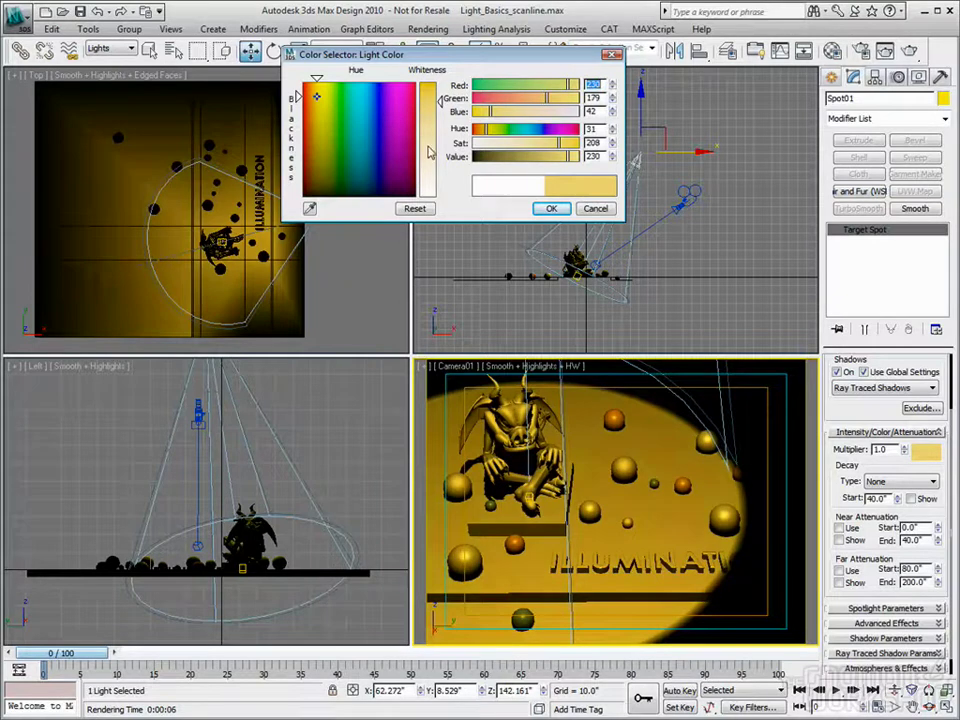
left_click_drag(428, 150, 430, 172)
left_click(551, 208)
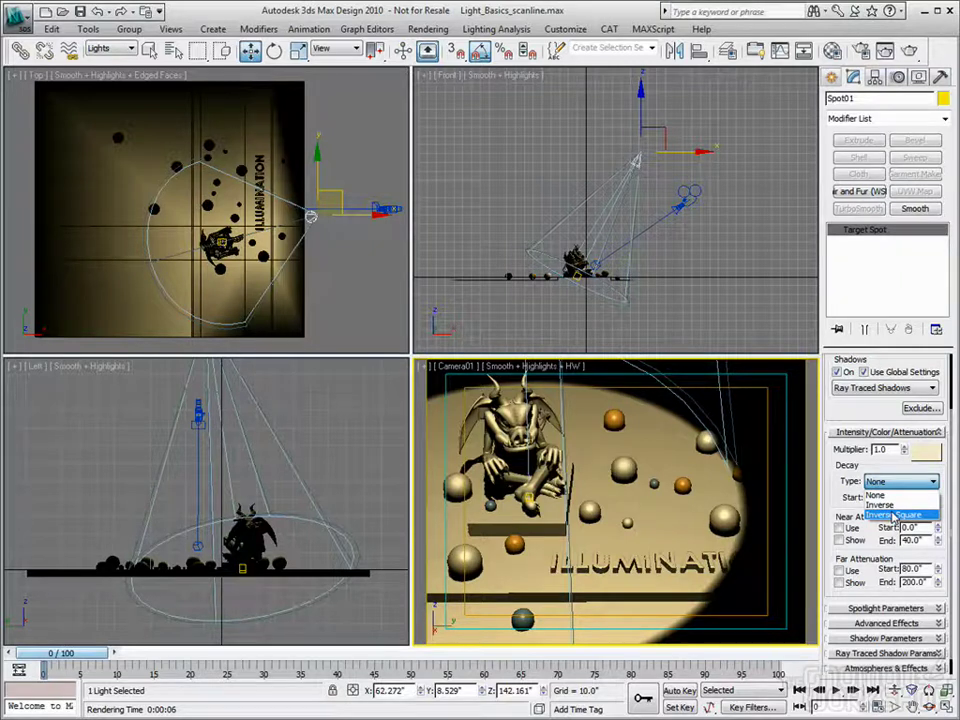
key("Return")
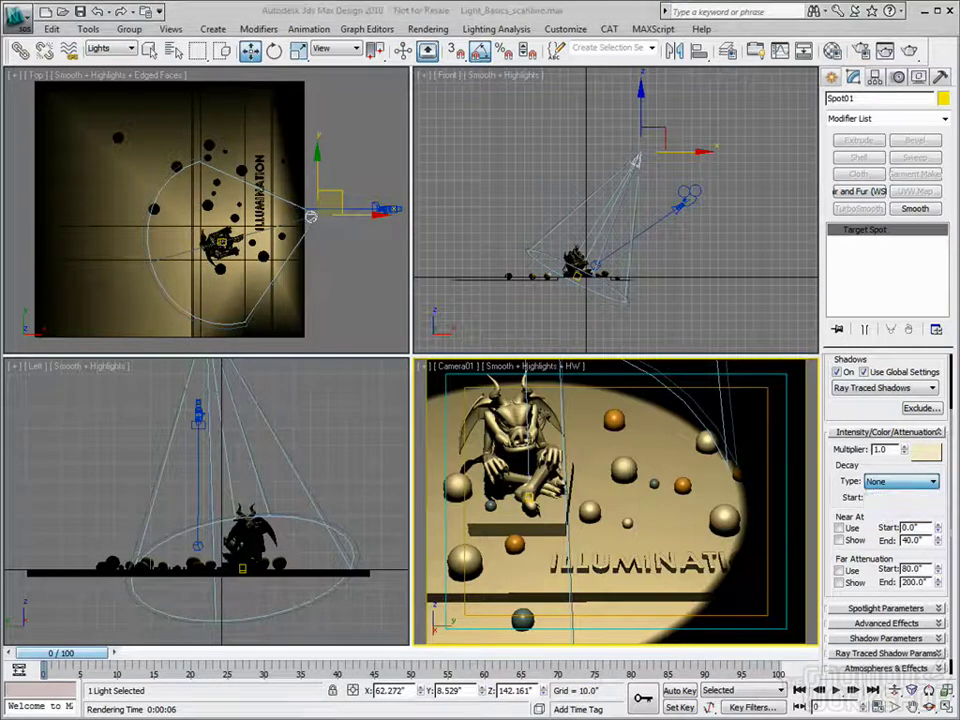
key("F1")
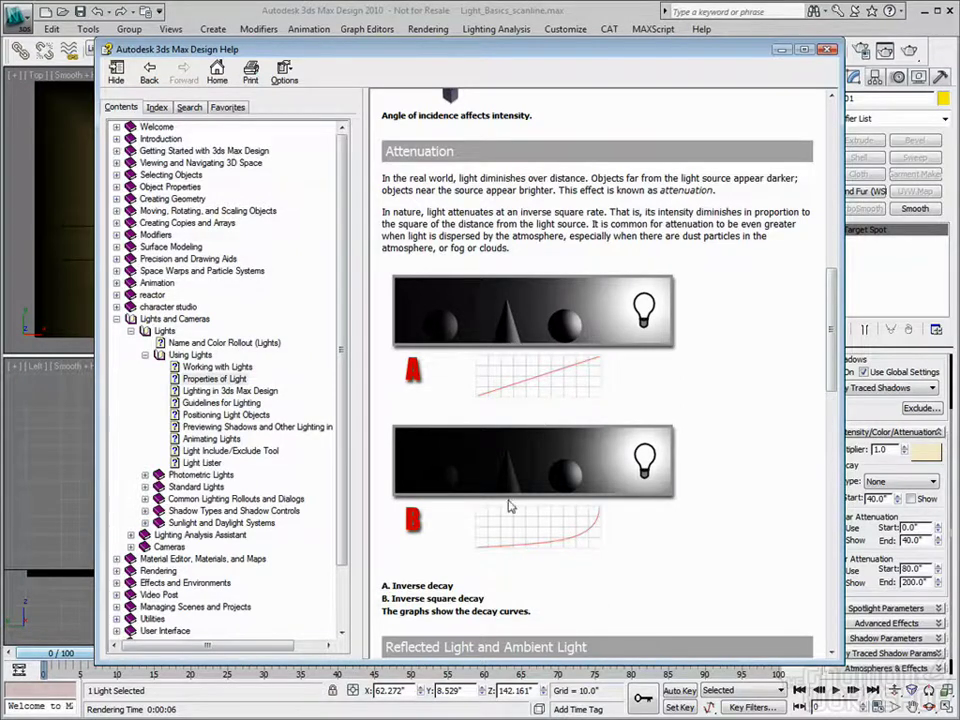
Step: Shift the Attenuation Help window slightly aside before closing it
left_click_drag(579, 51, 610, 60)
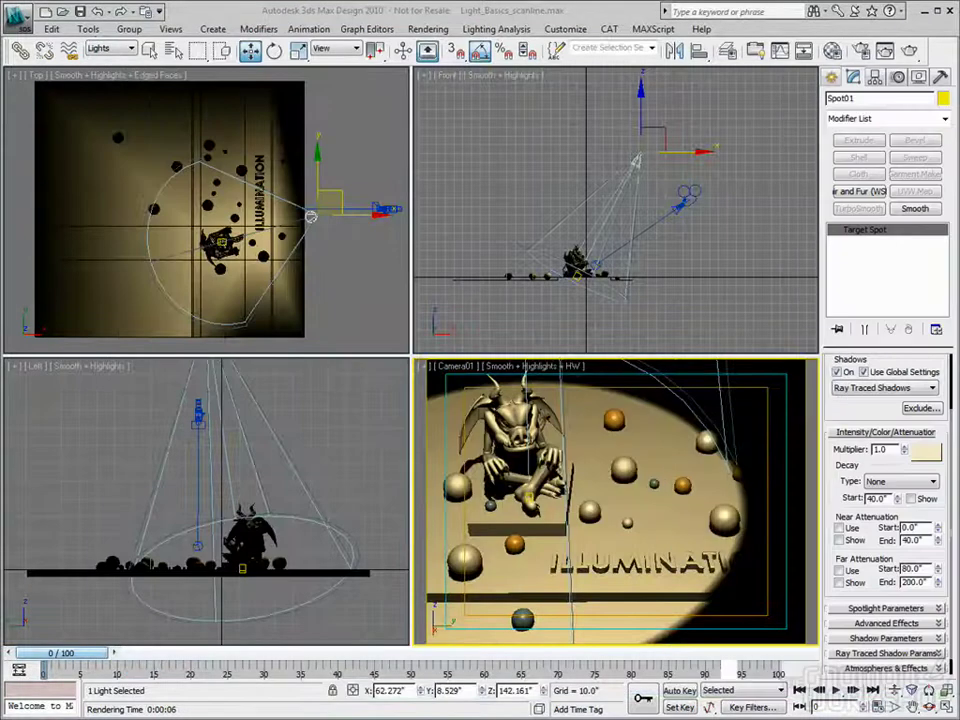
Step: Compare Inverse Square and Inverse decay on Spot01, settling on Inverse Square
left_click(928, 482)
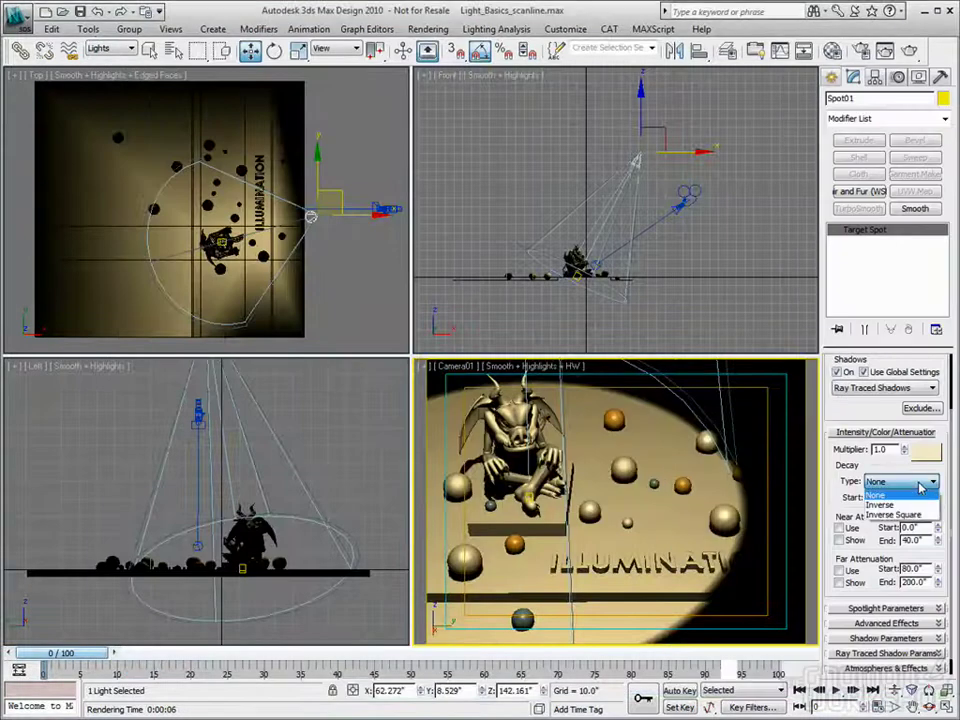
left_click(905, 515)
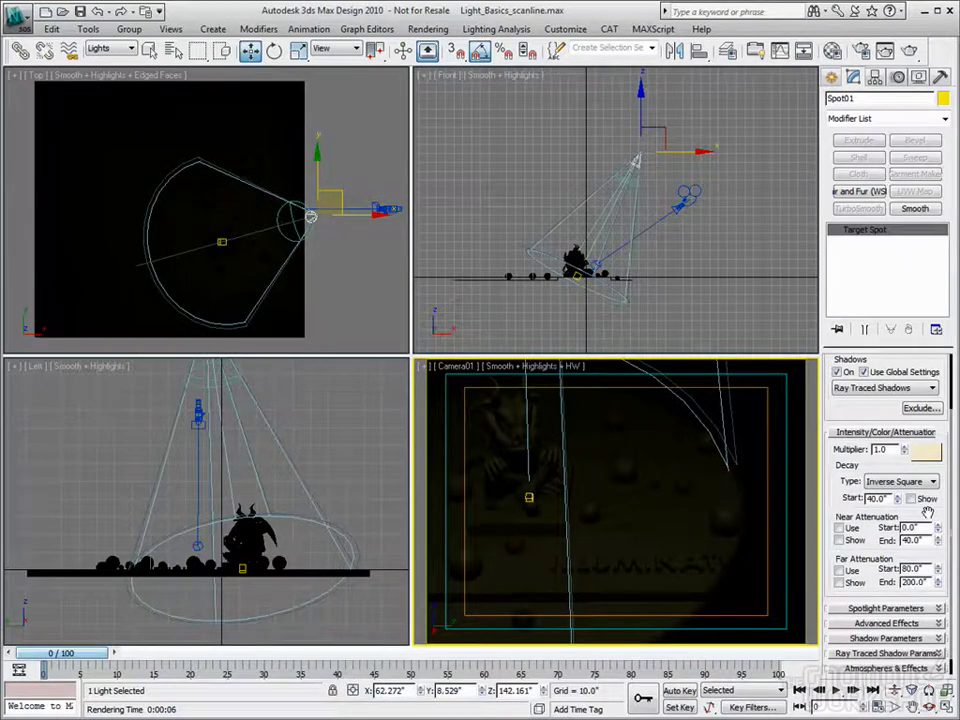
left_click(920, 482)
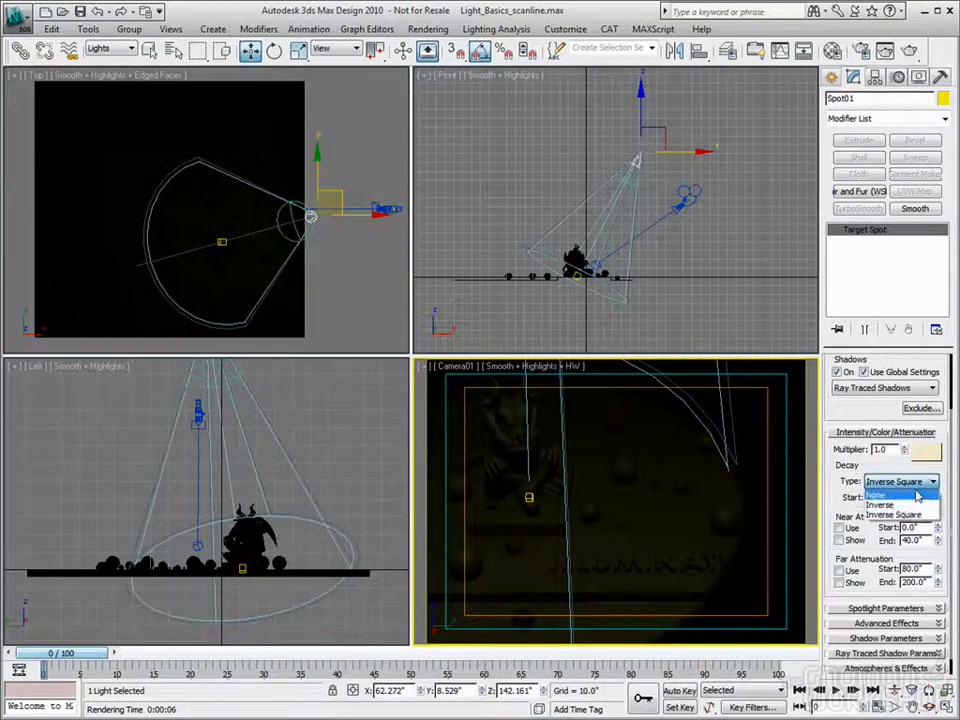
left_click(903, 502)
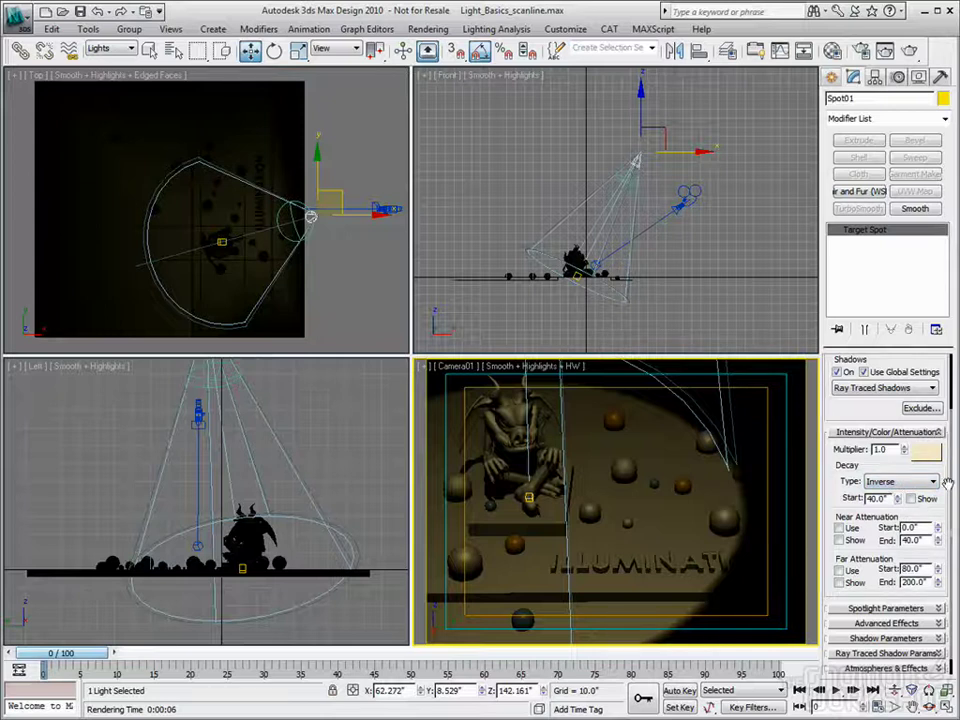
left_click(933, 481)
key("Down")
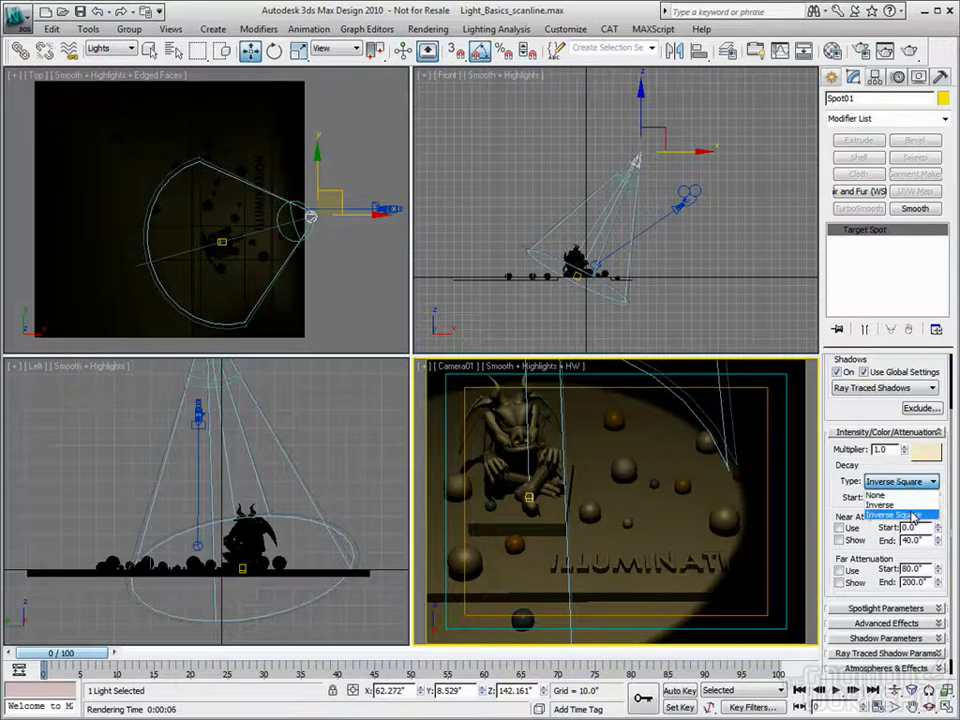
key("Return")
left_click(933, 482)
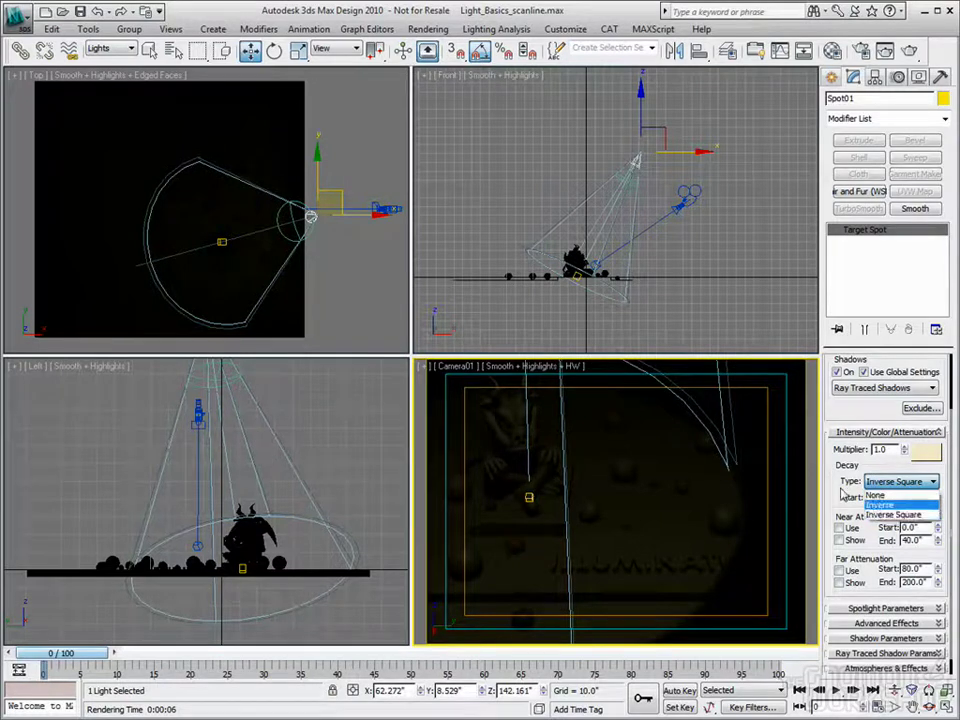
left_click(917, 482)
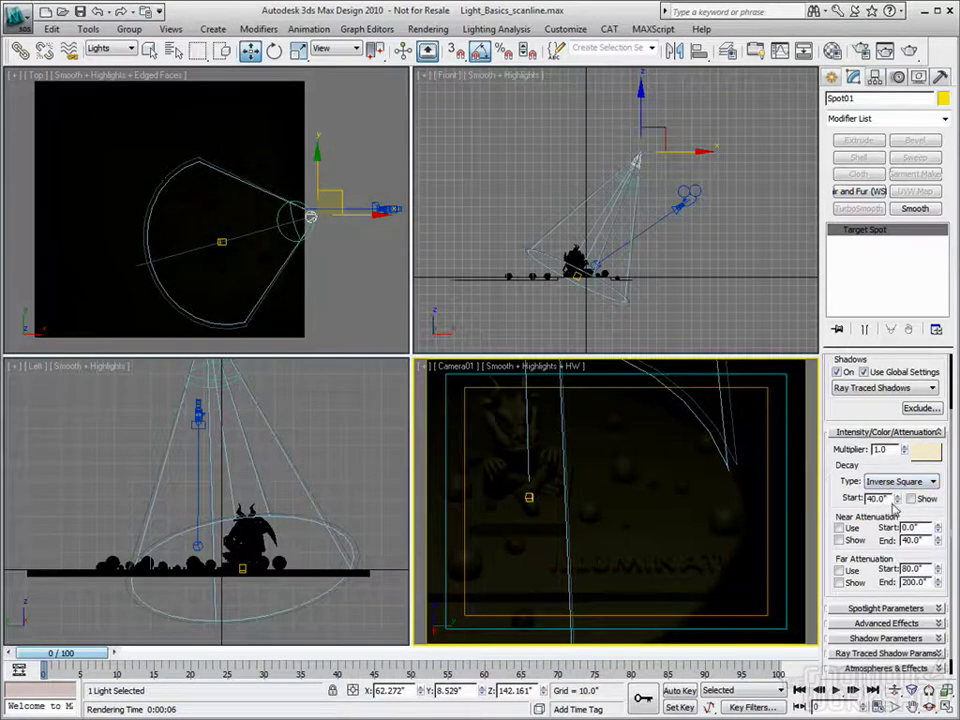
left_click(645, 145)
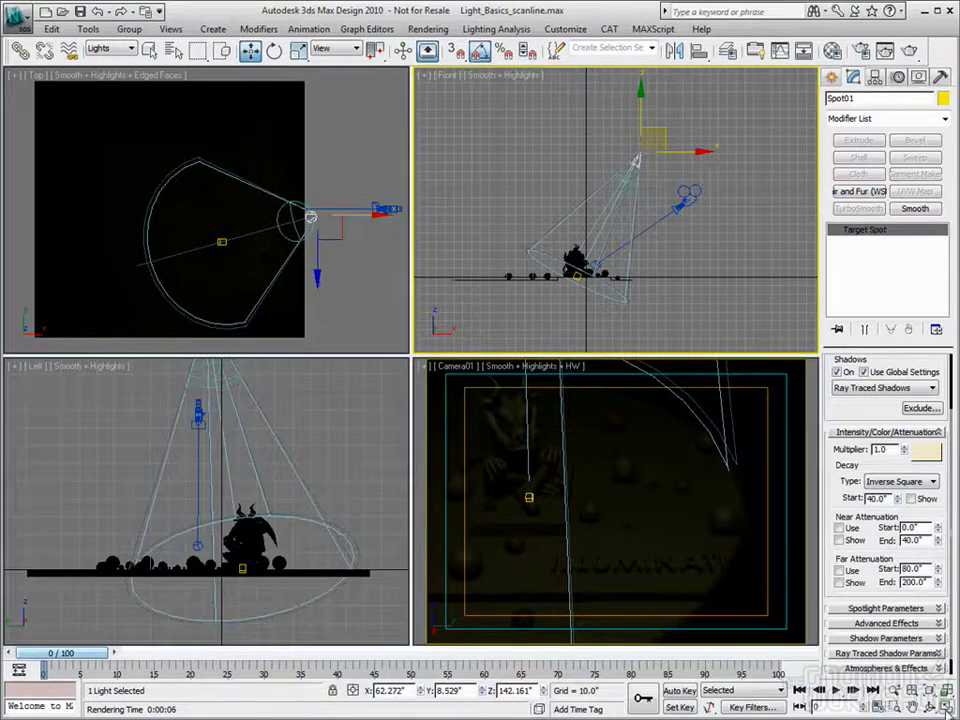
Step: Maximize the Front view and adjust Spot01's Decay Start distance, briefly toggling Show
key("alt+w")
scroll(480, 450, "up", 4)
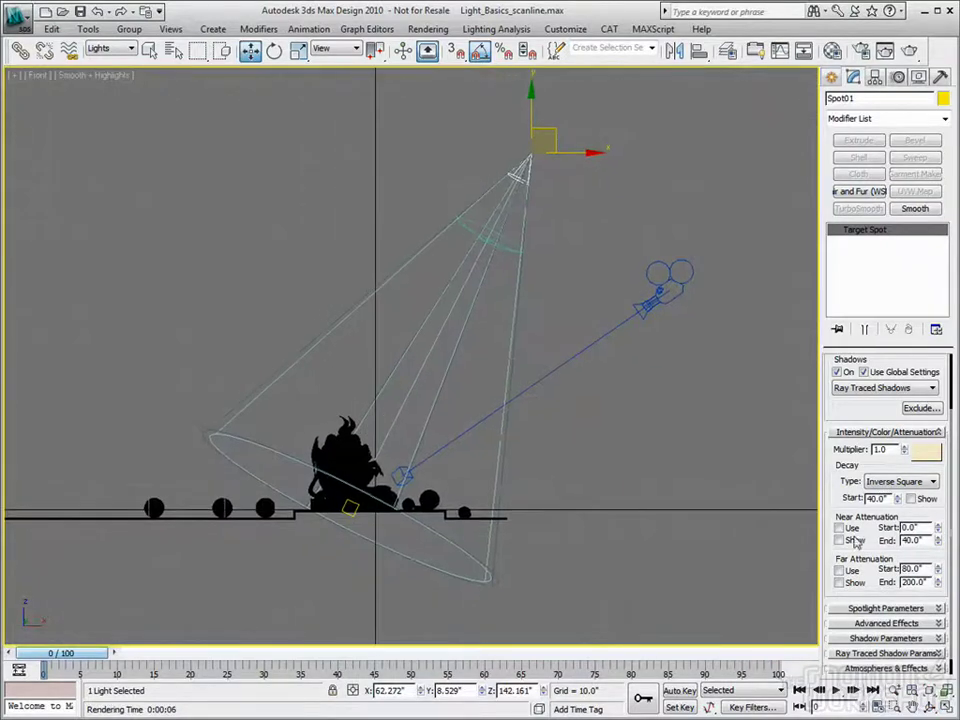
mouse_move(897, 498)
left_mouse_down()
mouse_move(840, 429)
mouse_move(884, 388)
mouse_move(880, 450)
mouse_move(896, 497)
mouse_move(662, 375)
mouse_move(702, 380)
mouse_move(688, 380)
mouse_move(818, 480)
left_mouse_up()
left_click(910, 498)
left_click(910, 498)
double_click(873, 498)
left_click_drag(898, 500, 913, 519)
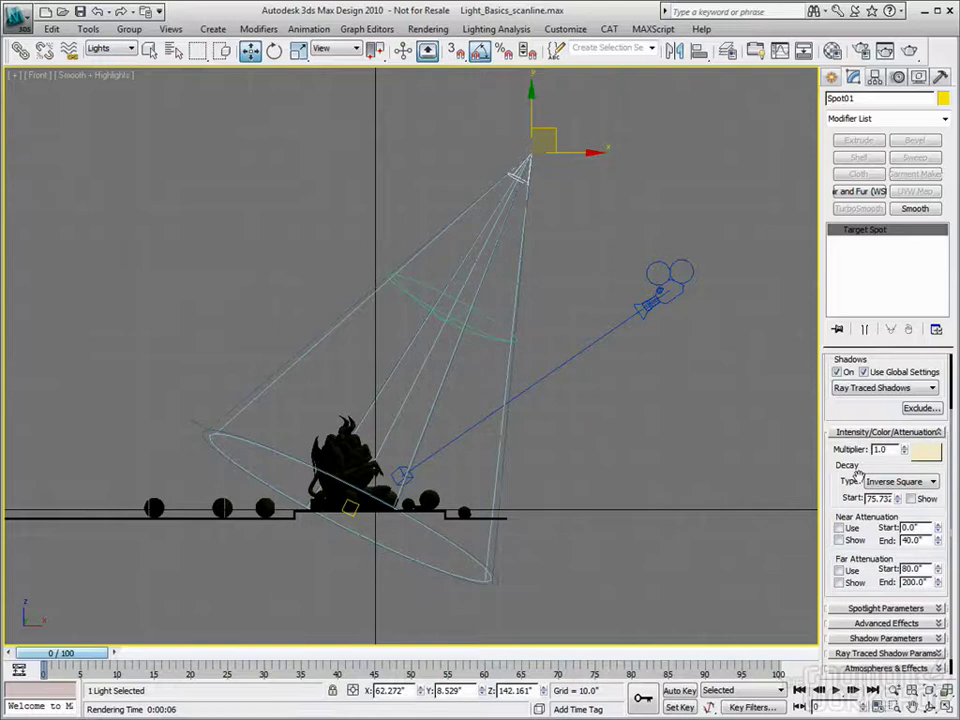
right_click(897, 498)
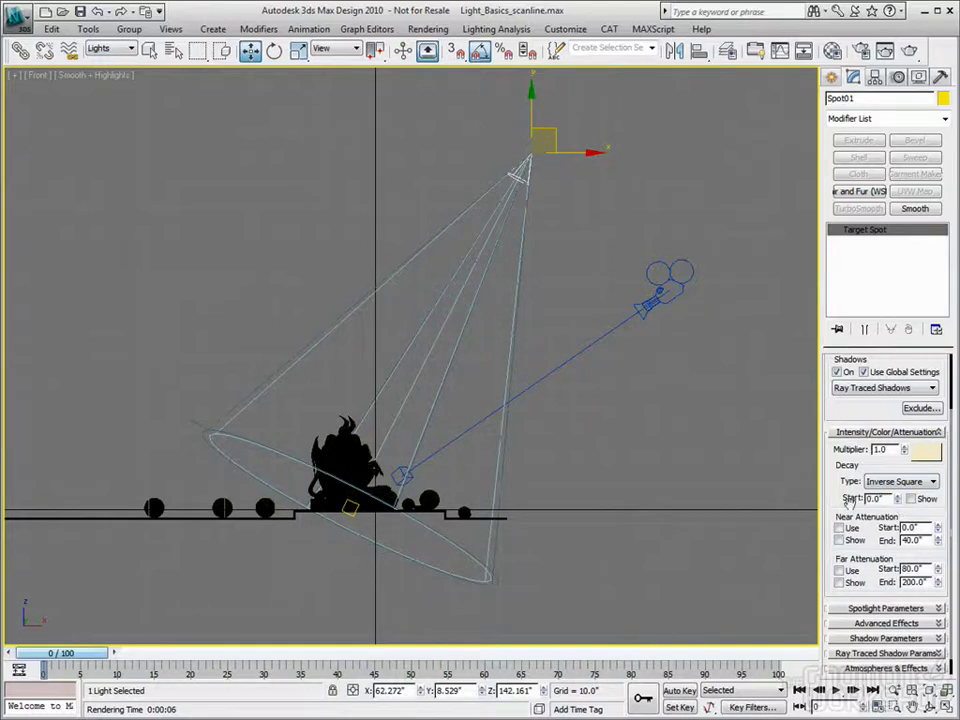
left_click_drag(900, 499, 843, 558)
left_click_drag(898, 498, 868, 292)
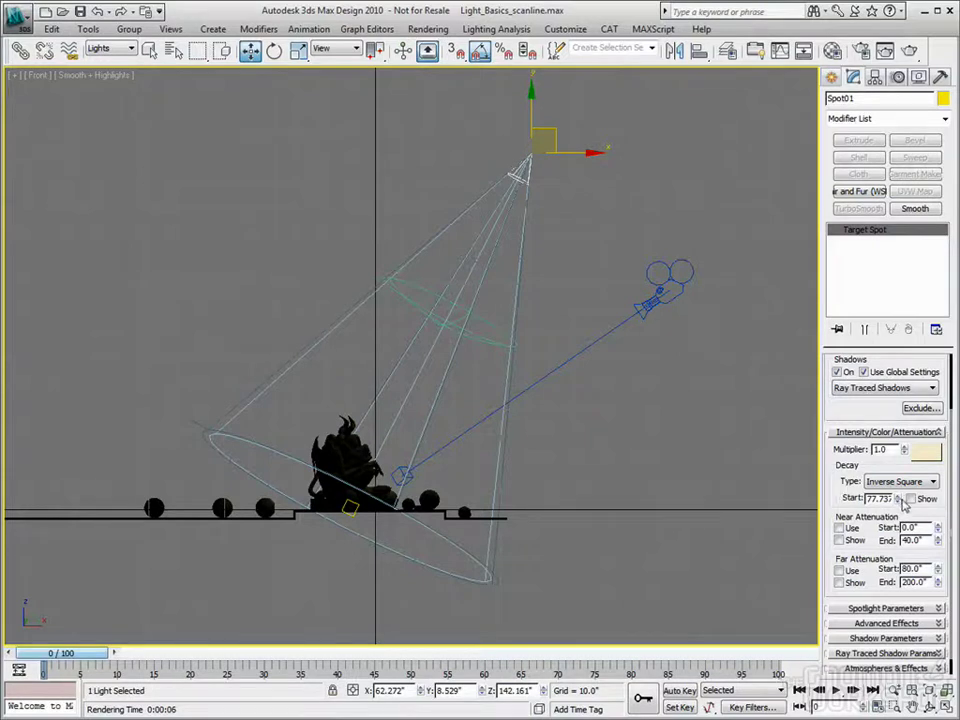
Step: Switch the decay type to Inverse and back to Inverse Square
left_click(903, 482)
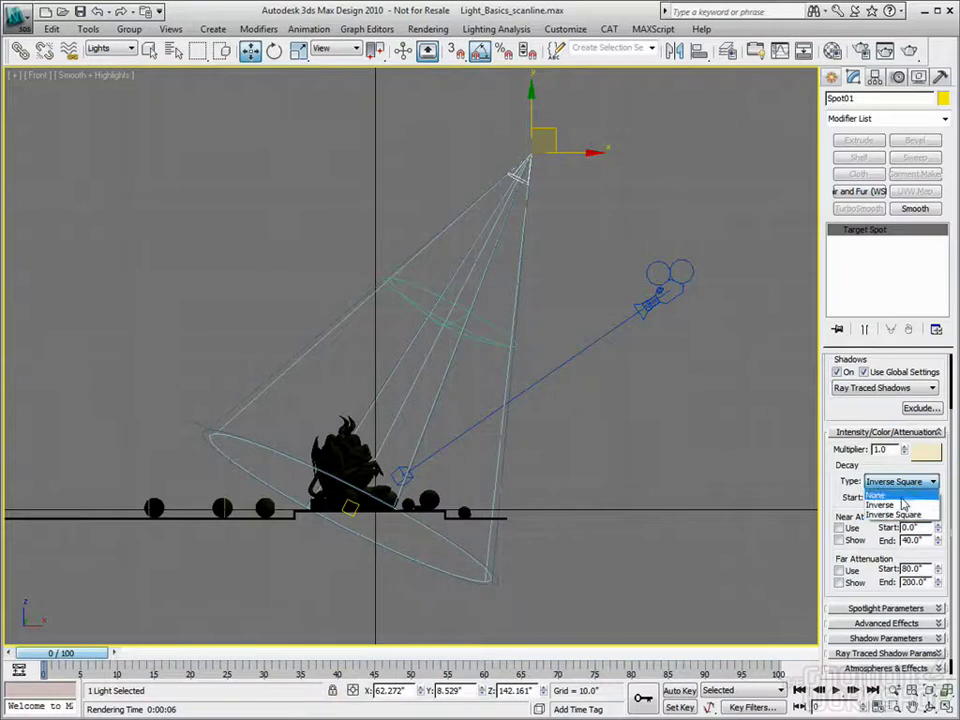
left_click(899, 506)
left_click(900, 482)
left_click(895, 514)
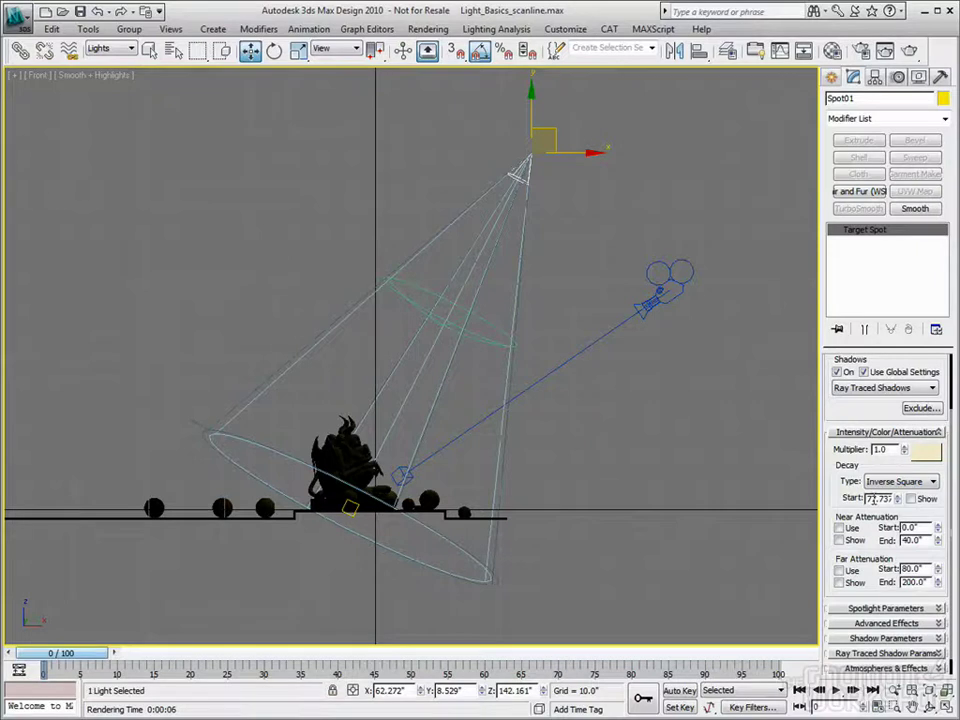
Step: Set Spot01's Decay Type to None
left_click(898, 483)
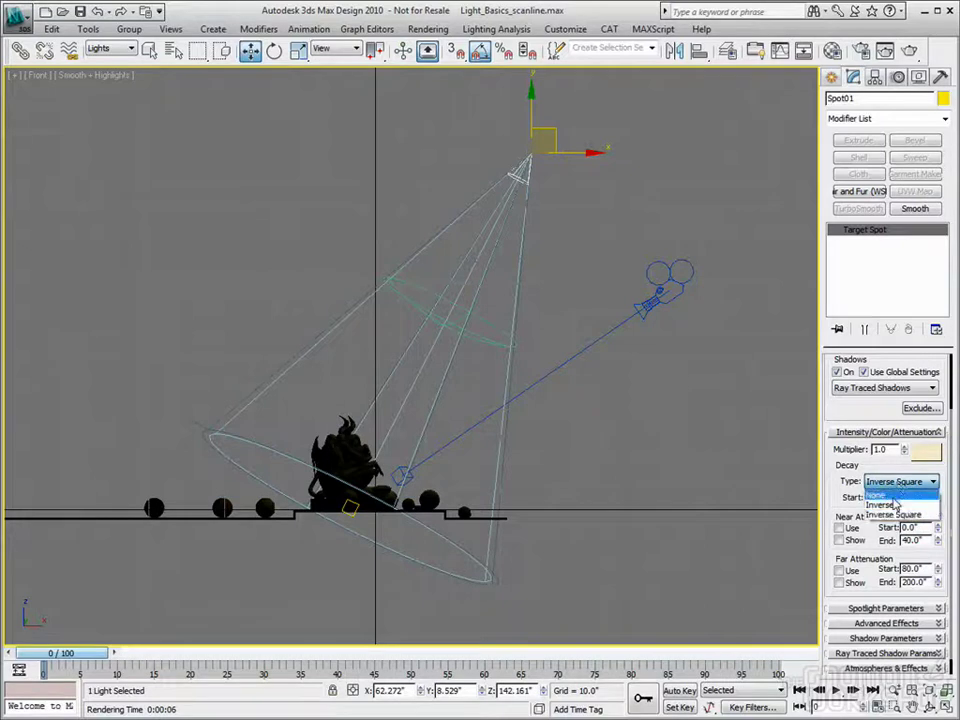
left_click(893, 496)
scroll(880, 508, "down", 1)
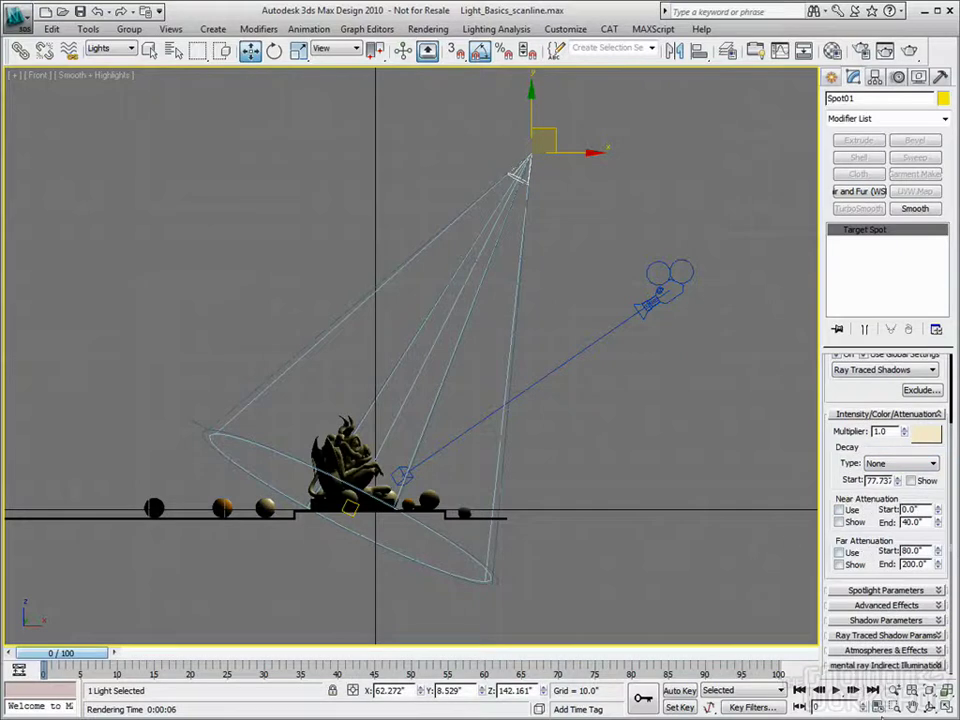
Step: In four-view layout, move the spotlight in Top and Left views so it rakes across the scene
left_click(944, 706)
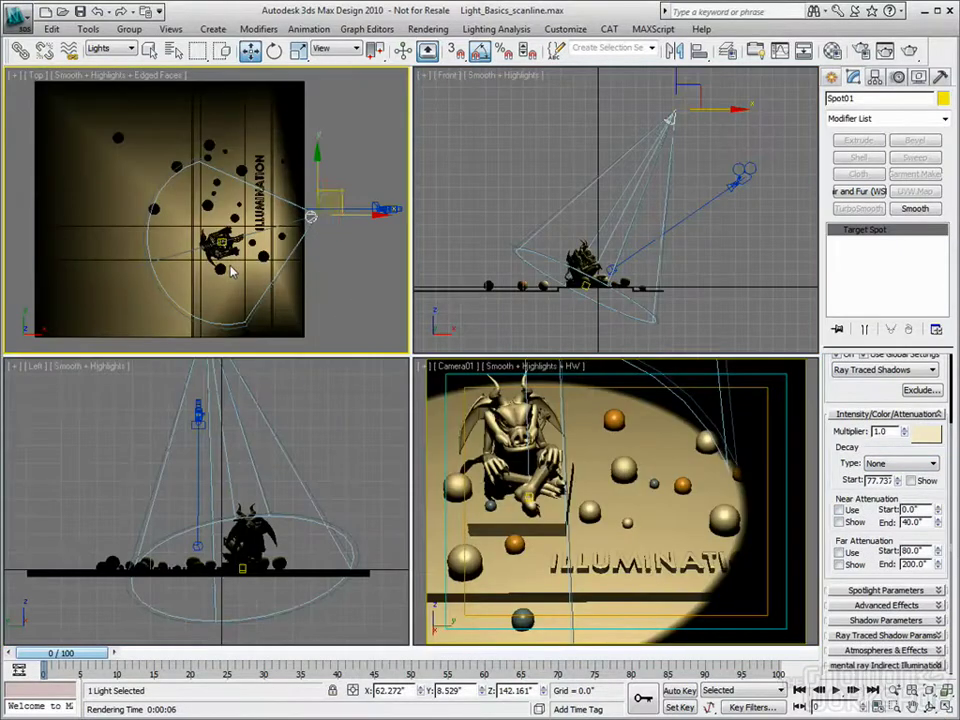
left_click_drag(332, 208, 287, 67)
middle_click(511, 219)
middle_click(229, 549)
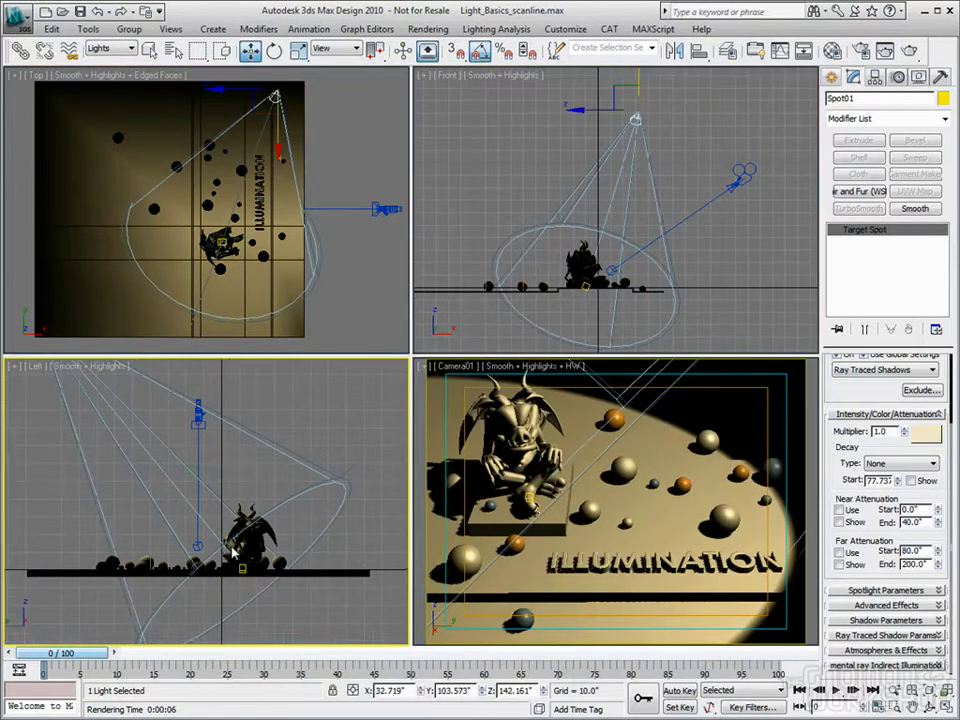
scroll(229, 549, "down", 4)
left_click_drag(151, 418, 150, 496)
Step: Maximize the Camera01 view and enable Near Attenuation on Spot01
right_click(523, 535)
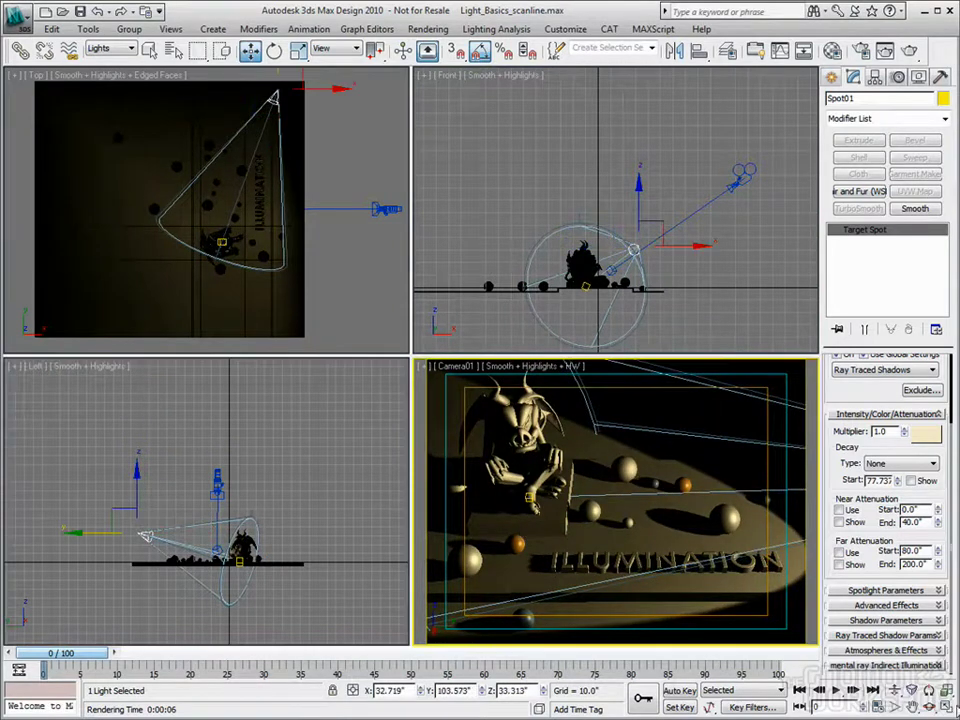
left_click(947, 707)
left_click(839, 510)
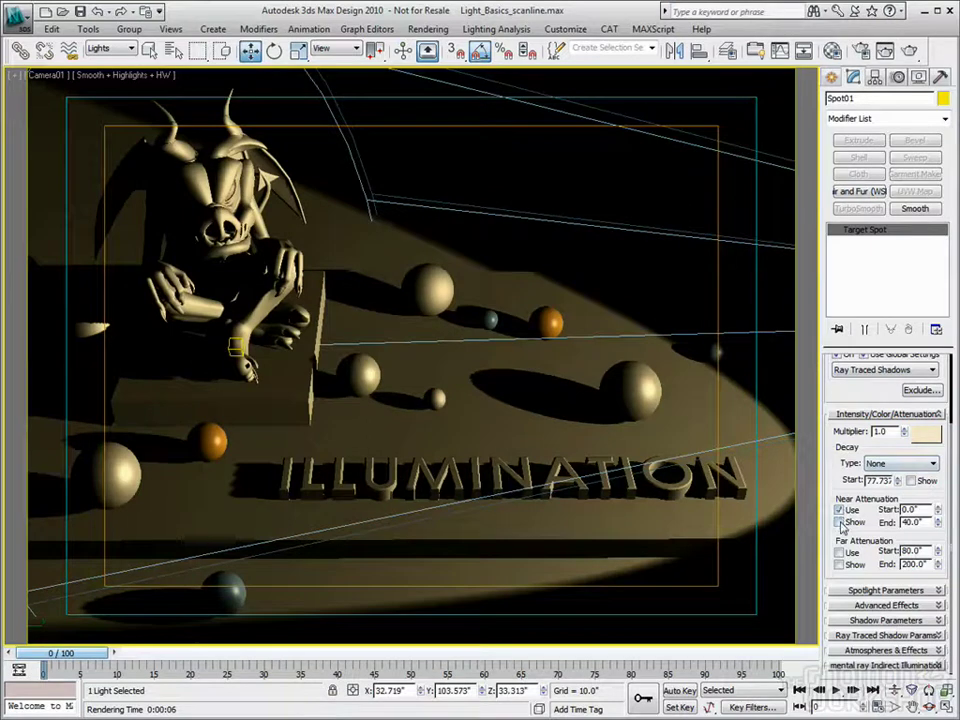
Step: Enable far attenuation and display the near and far attenuation ranges
left_click(839, 522)
left_click(839, 552)
left_click(839, 565)
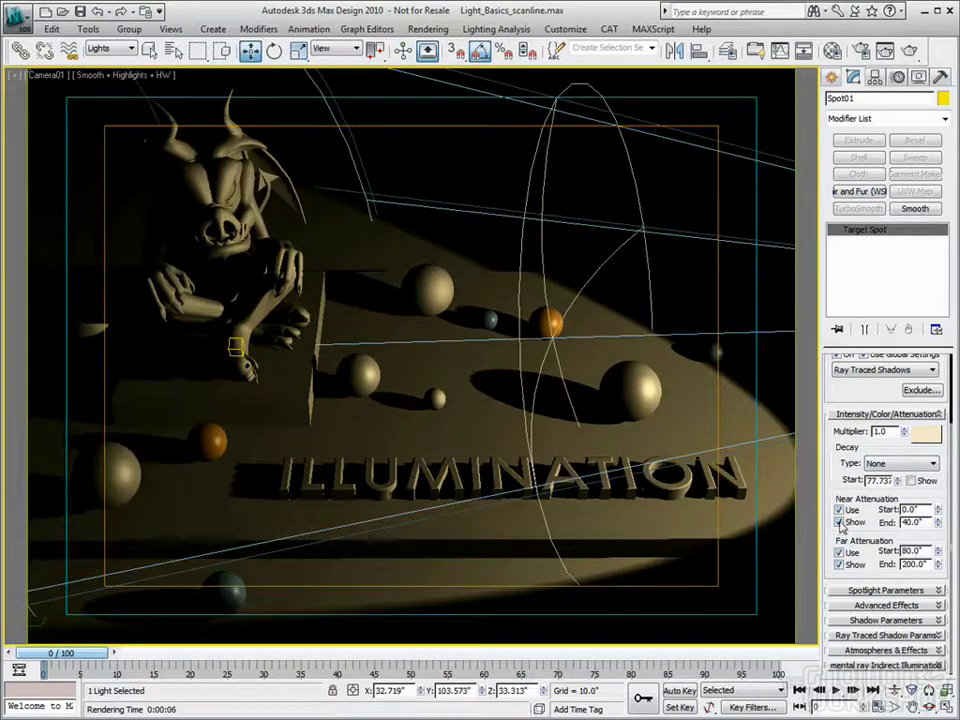
left_click(840, 523)
Step: Maximize the Camera01 view, set Near Attenuation End to 20, and render it
key("alt+w")
right_click(295, 137)
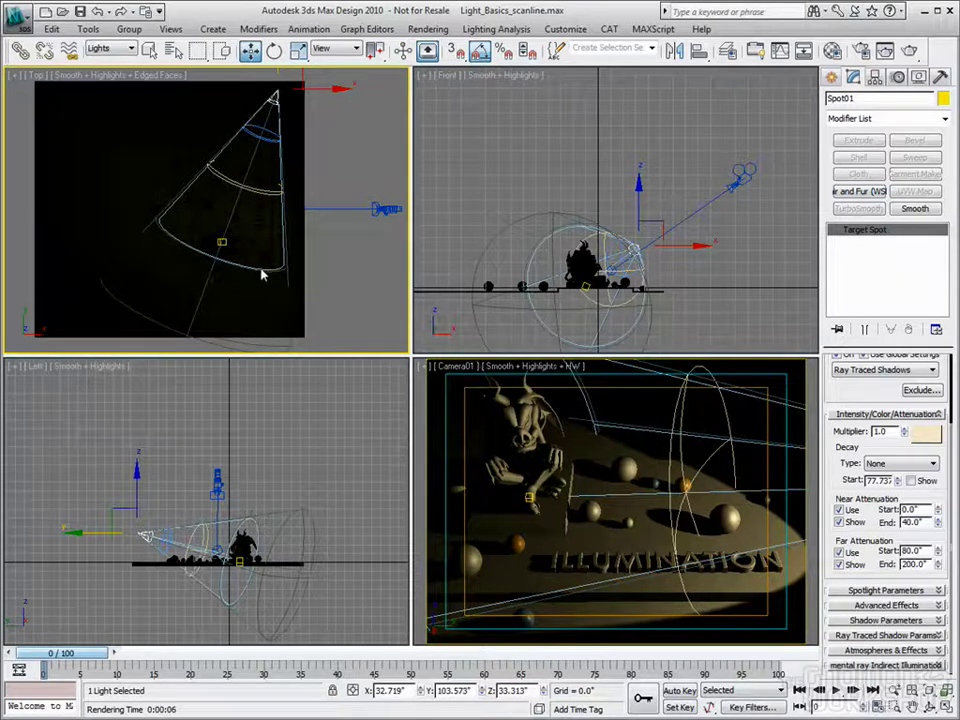
right_click(672, 520)
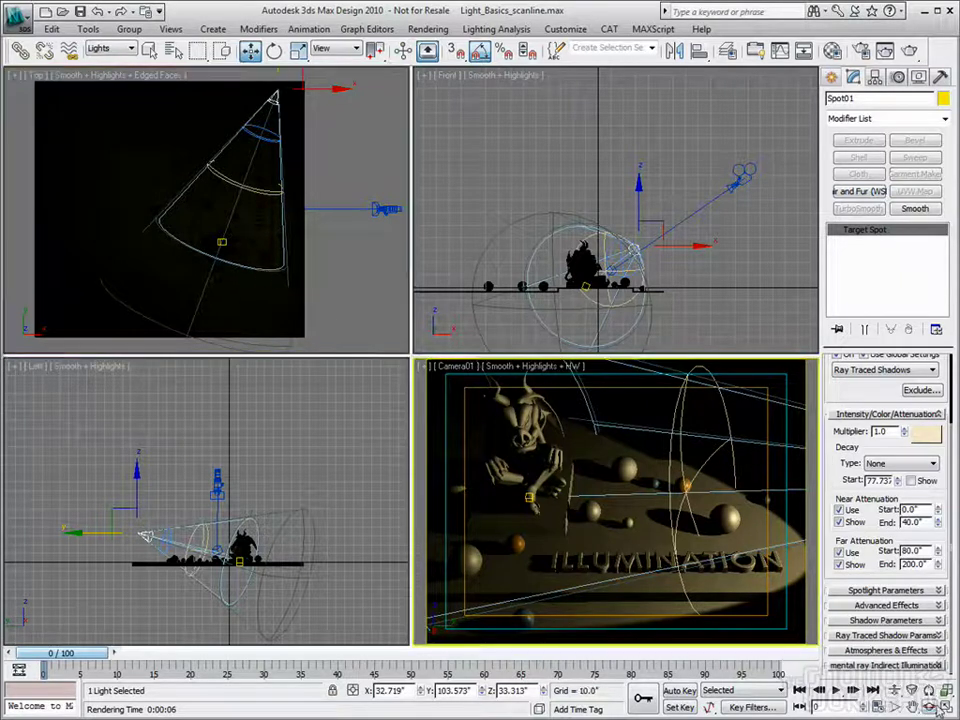
key("alt+w")
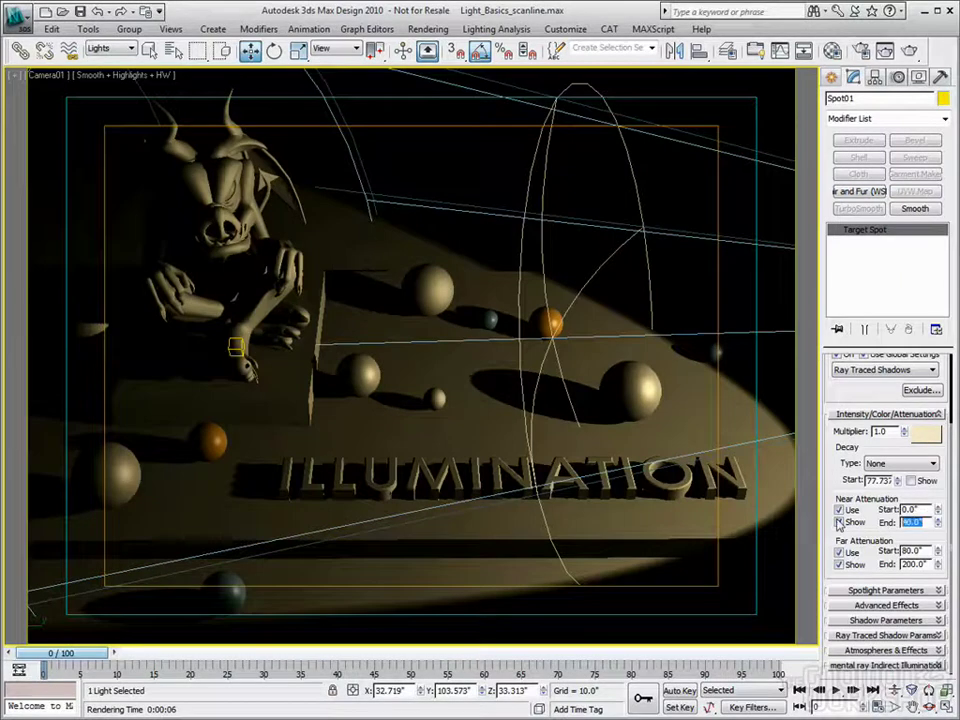
type("2")
double_click(910, 551)
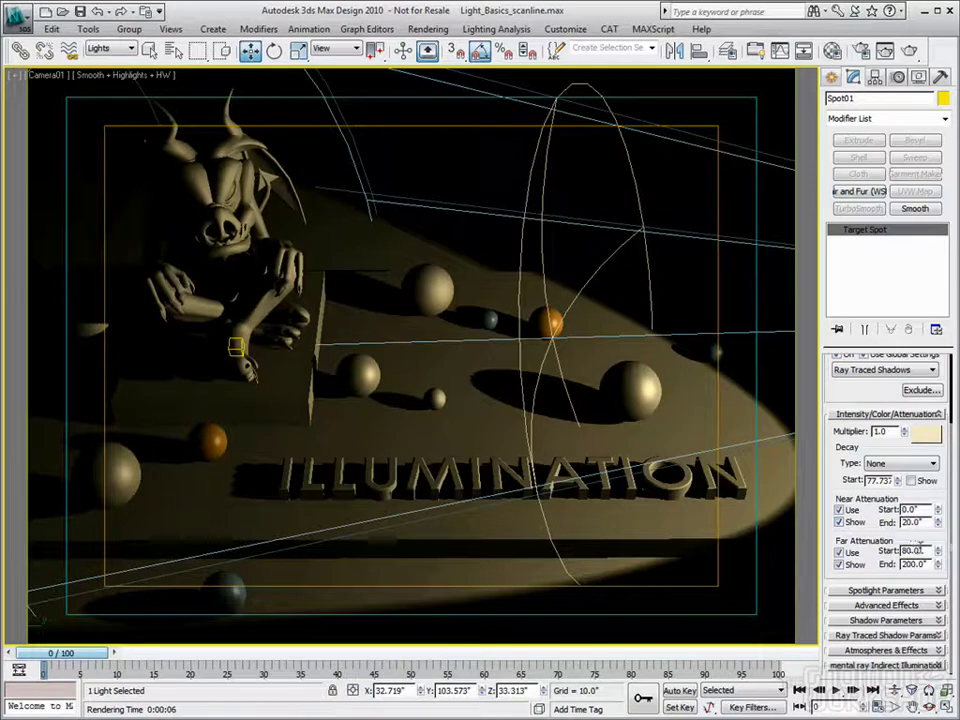
key("shift+q")
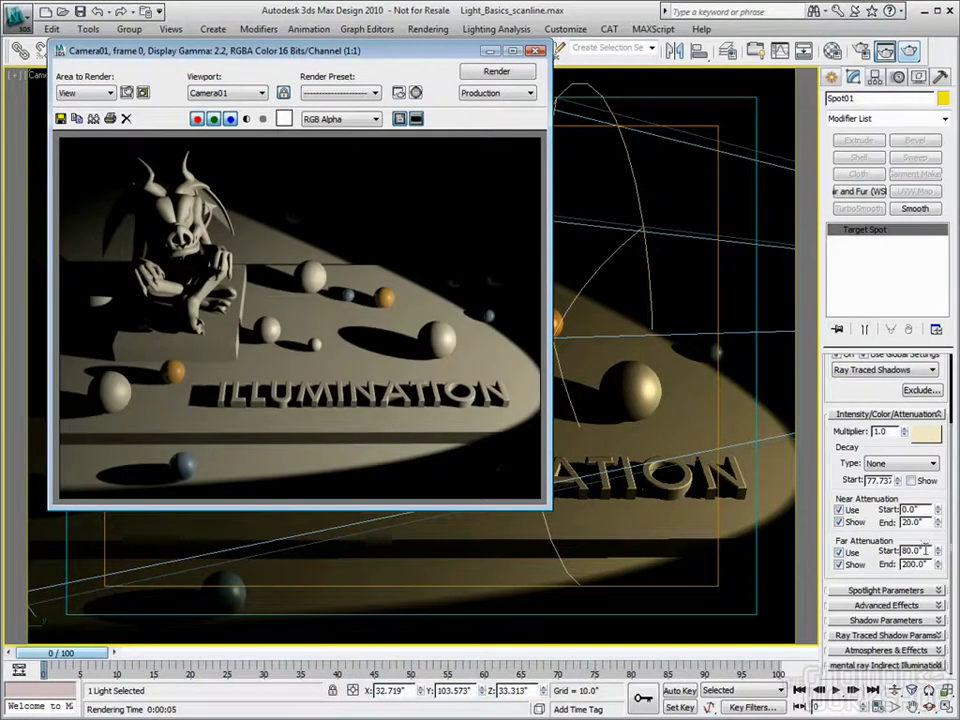
Step: Try a far attenuation start of 40 and nudge it with the spinner
left_click(851, 556)
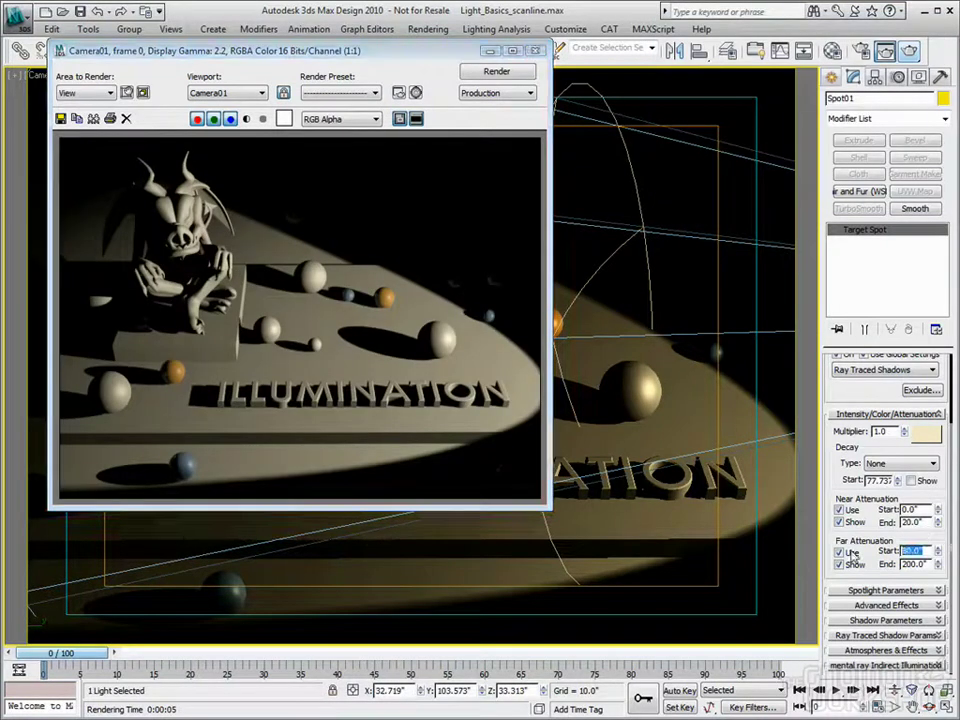
type("40")
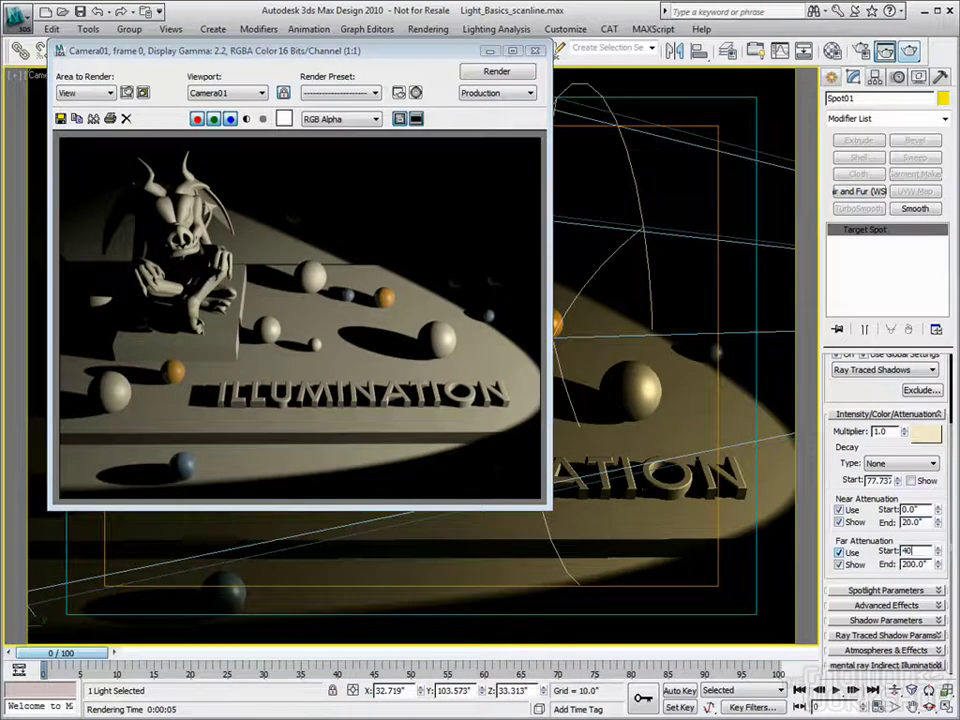
key("Tab")
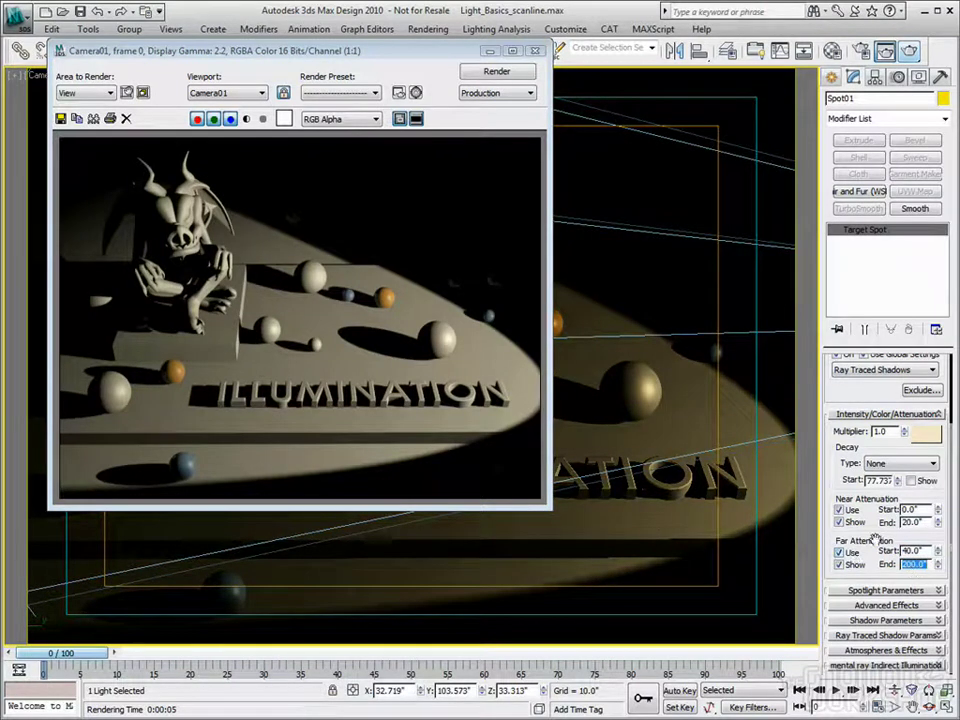
mouse_move(942, 551)
left_mouse_down()
mouse_move(942, 563)
mouse_move(942, 532)
mouse_move(942, 550)
left_mouse_up()
Step: Set near end 15, far start 25 and far end 100, then re-render the camera view
double_click(908, 522)
type("15")
key("Return")
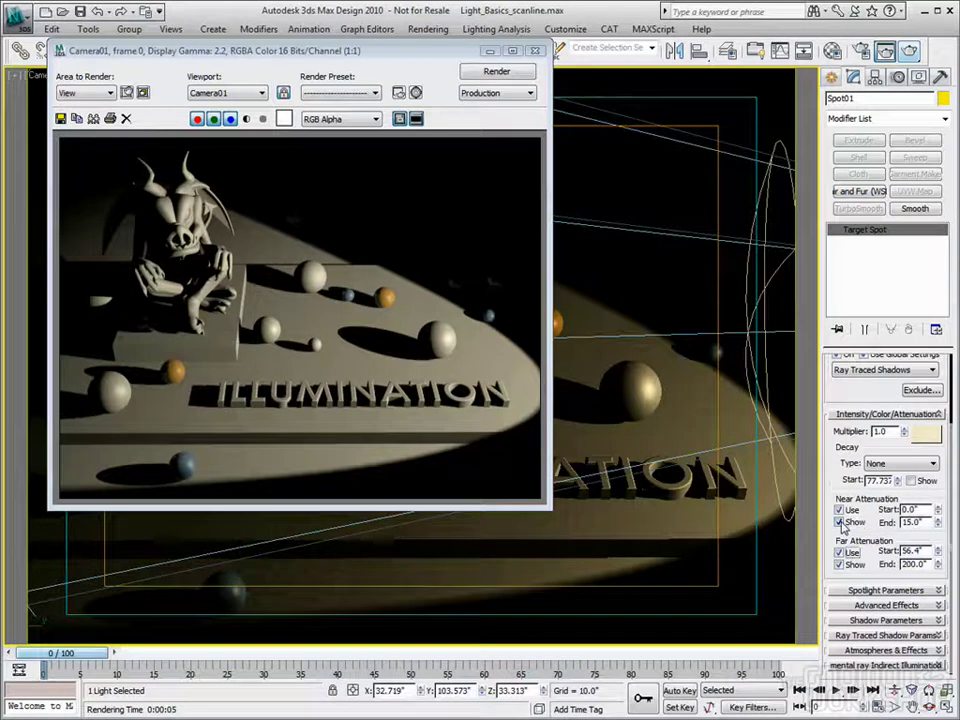
key("Tab")
type("25")
key("Tab")
type("46")
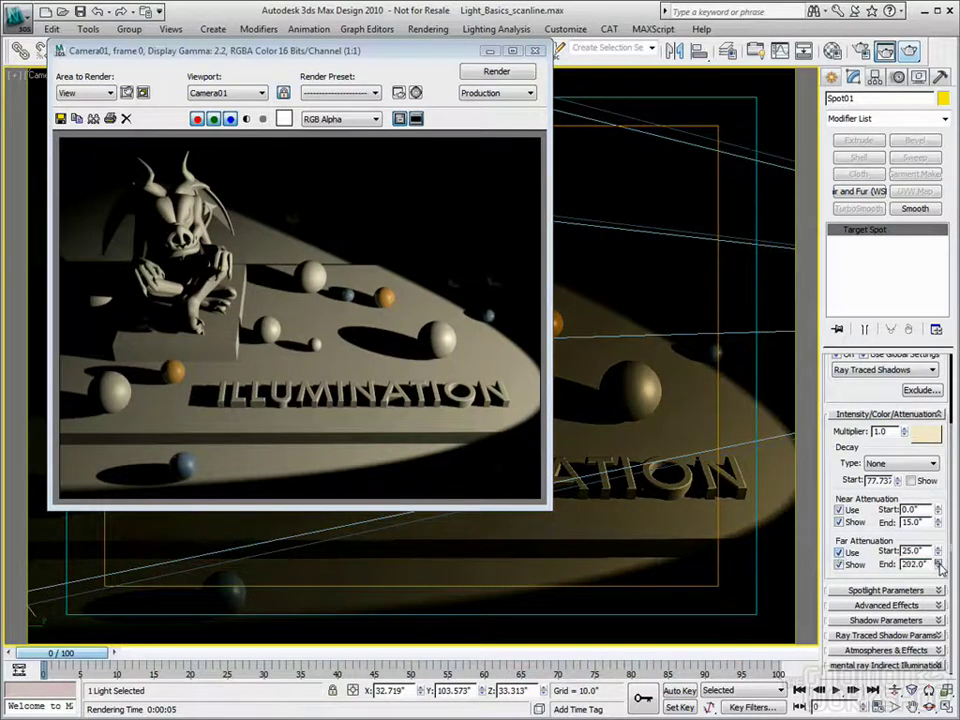
key("Return")
left_click_drag(937, 564, 938, 600)
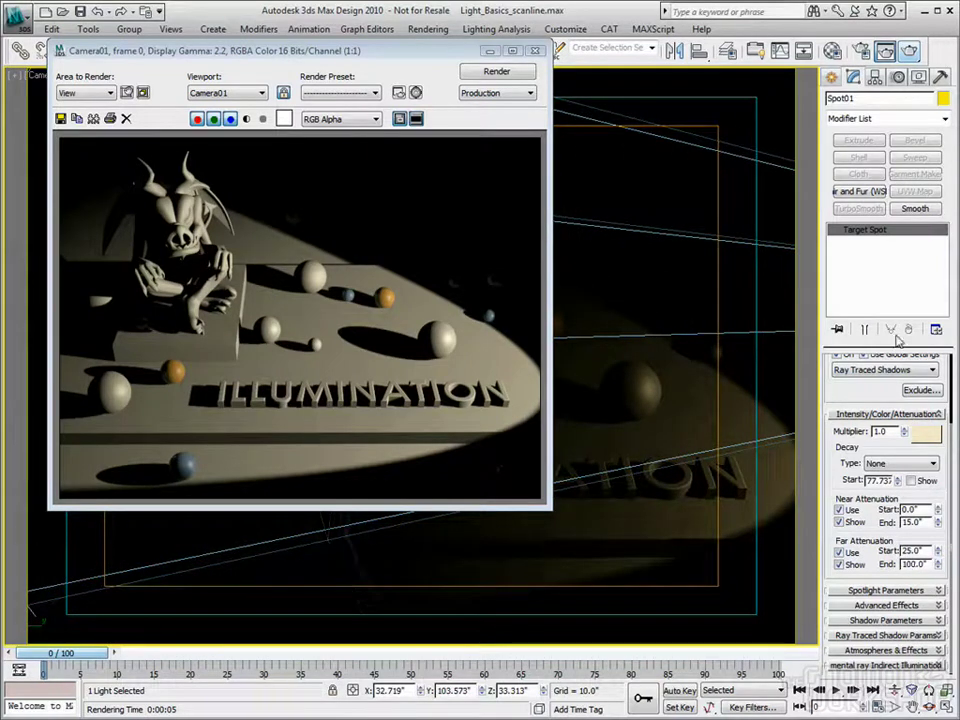
key("shift+q")
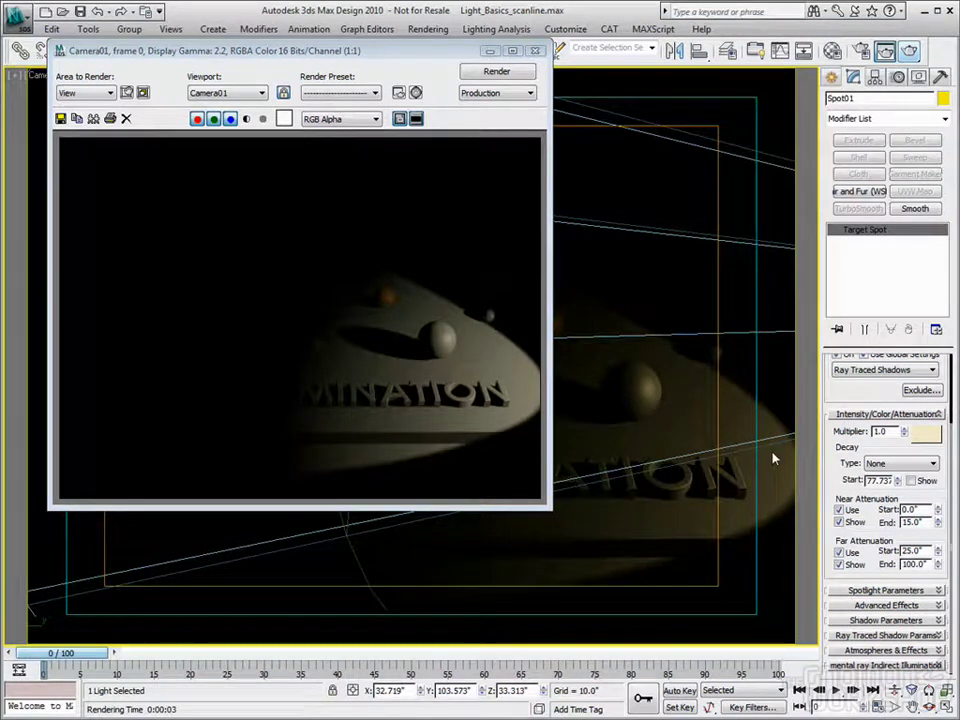
Step: Keep decay at None and switch off near and far attenuation and their range displays
left_click(905, 463)
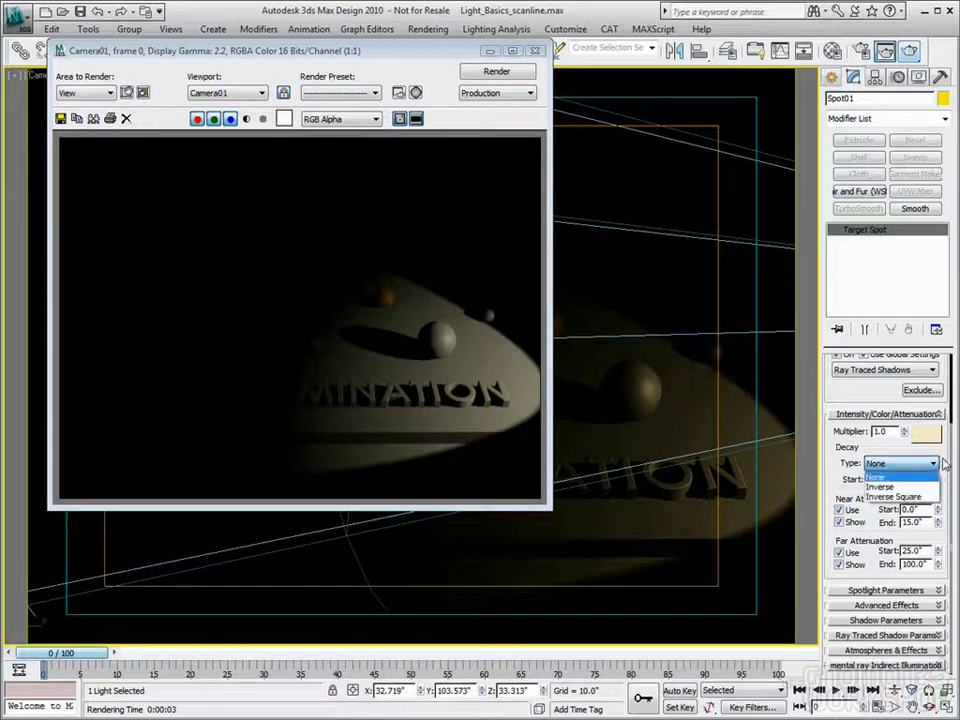
left_click(876, 477)
left_click(840, 510)
left_click(840, 522)
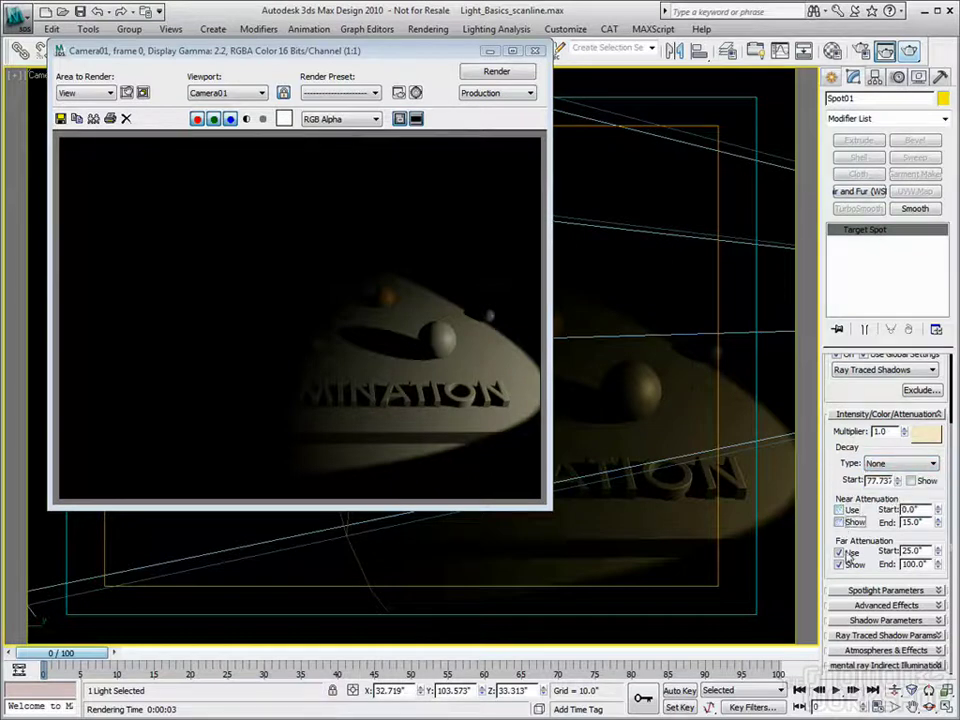
left_click(840, 552)
left_click(840, 565)
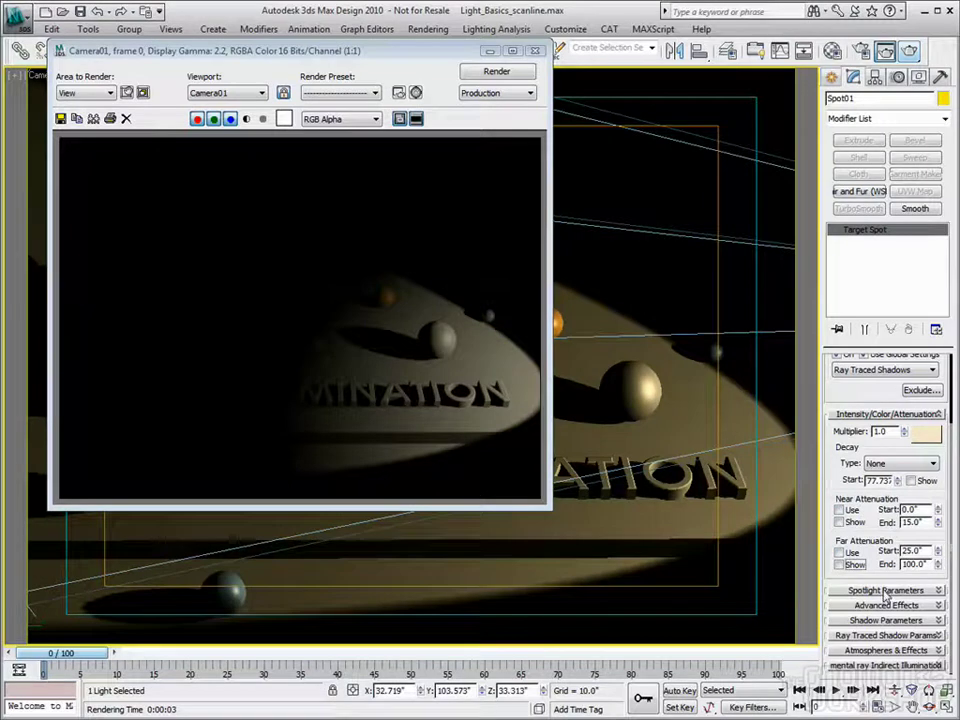
left_click(894, 415)
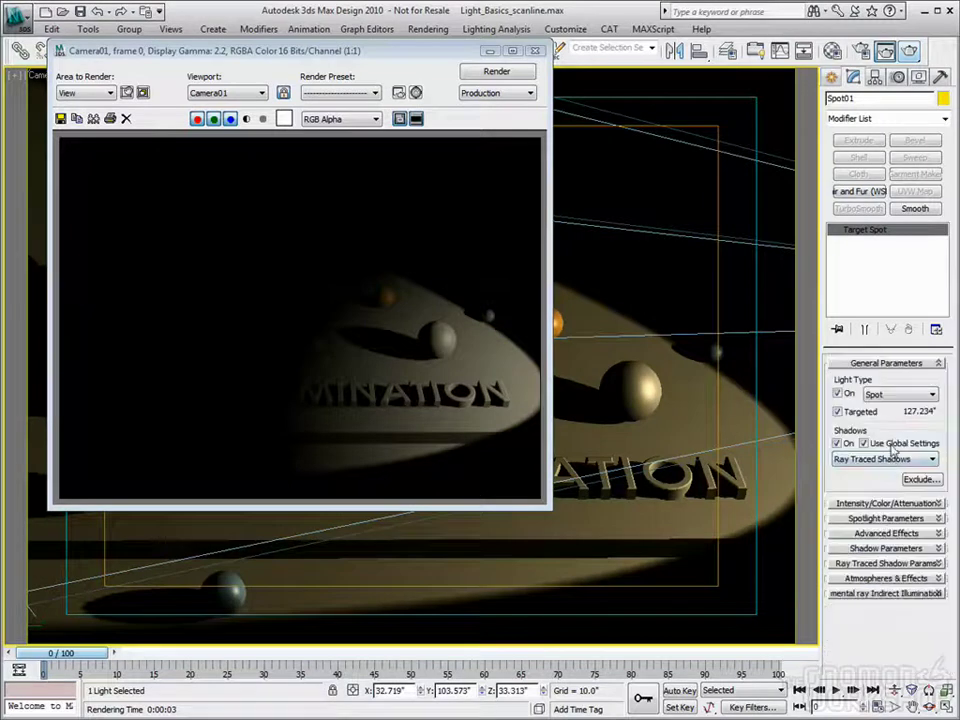
Step: Close the render, return to four views and raise the spotlight higher in the Front view
left_click(886, 518)
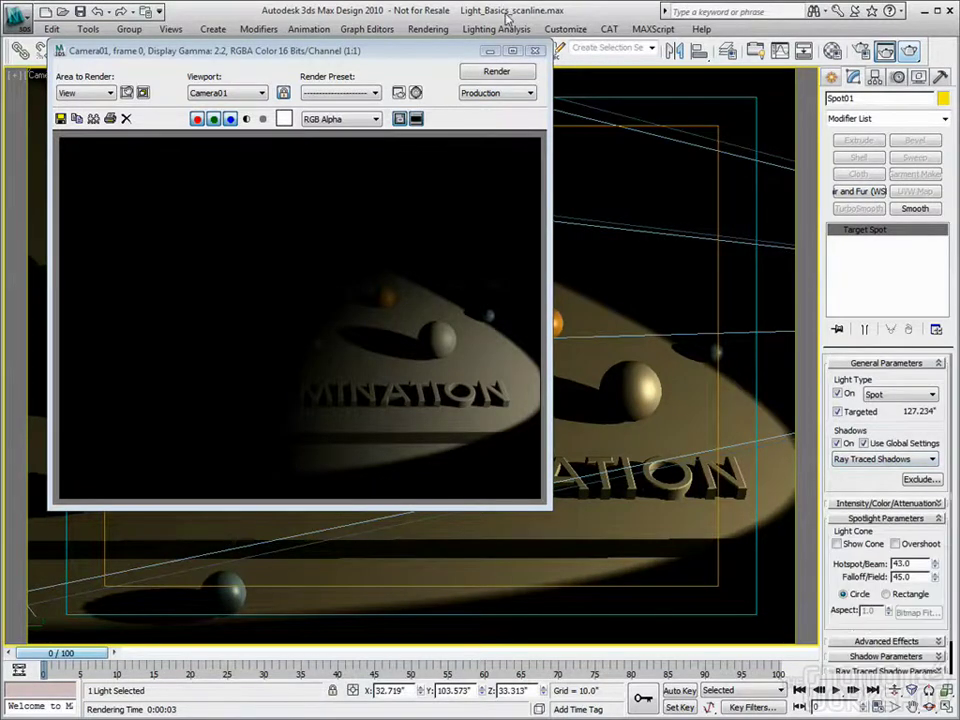
left_click(535, 50)
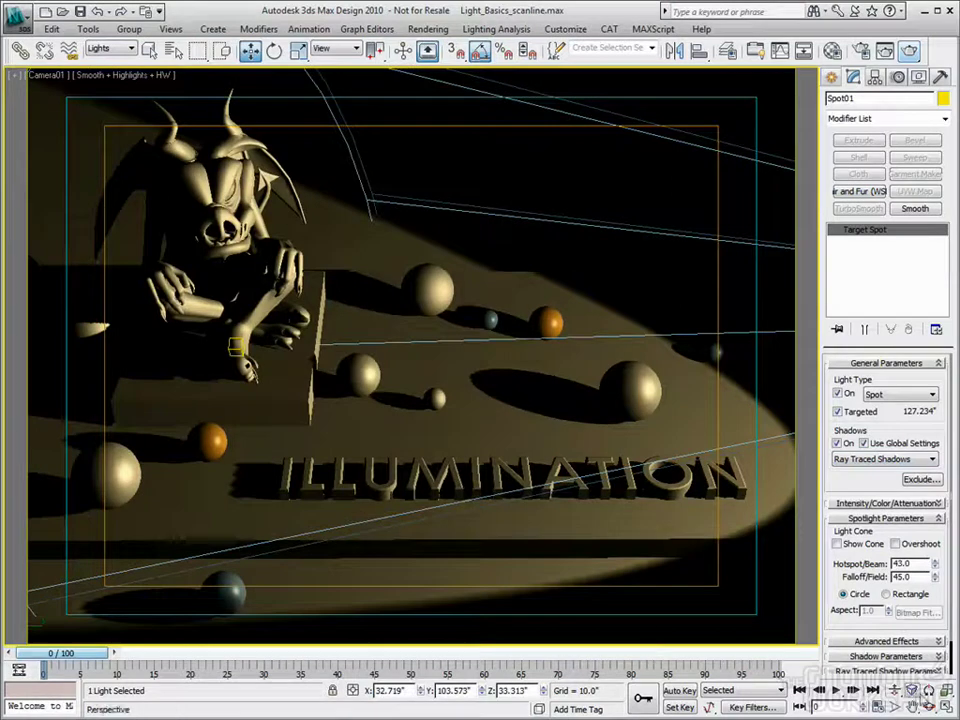
key("alt+w")
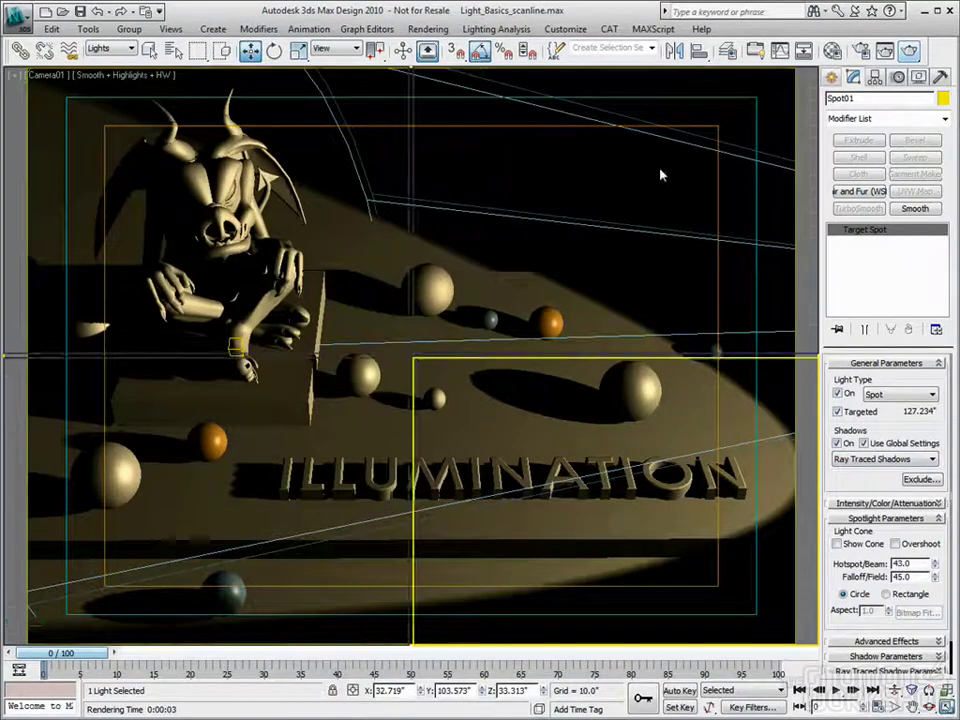
left_click_drag(652, 222, 665, 103)
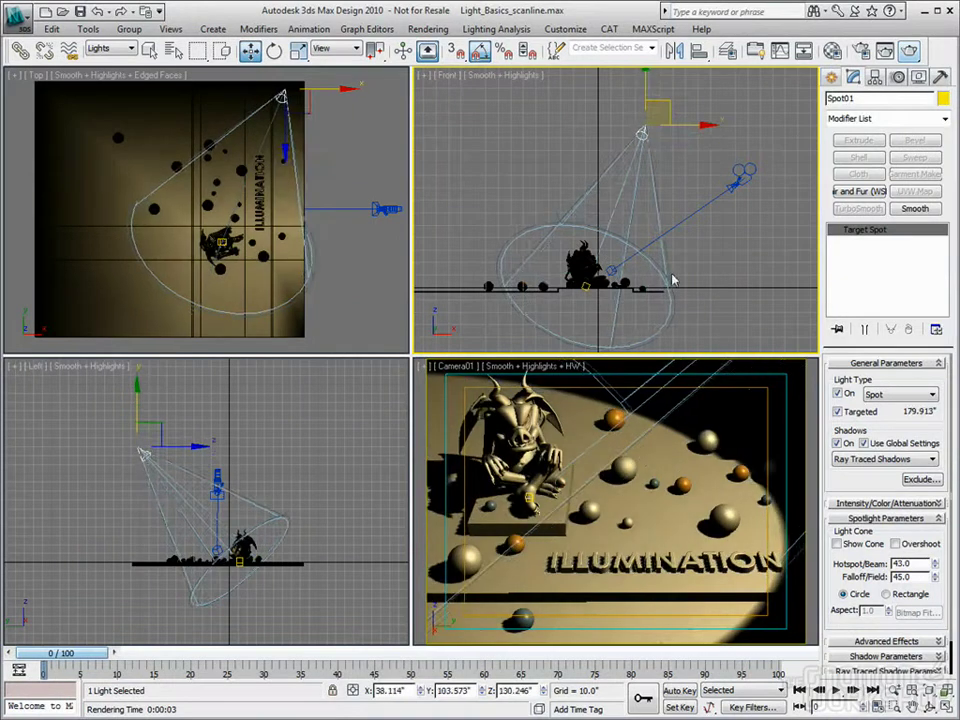
Step: Show the spotlight cone, shift the light down-right in Top view, enable Overshoot and render Camera01
left_click(842, 546)
scroll(303, 100, "down", 4)
left_click_drag(303, 107, 322, 140)
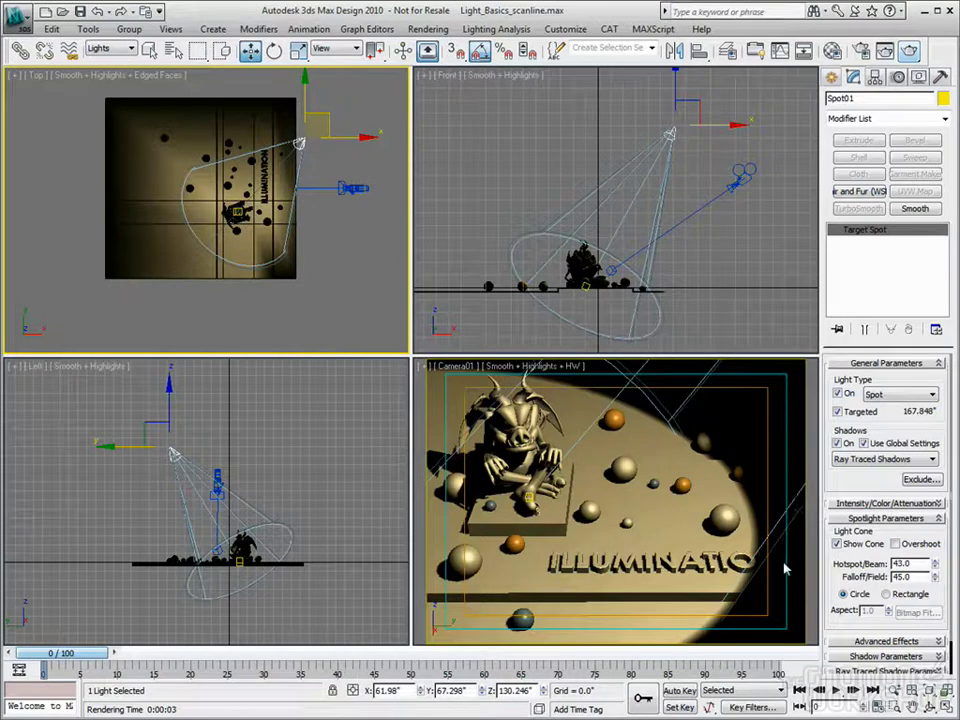
left_click(896, 544)
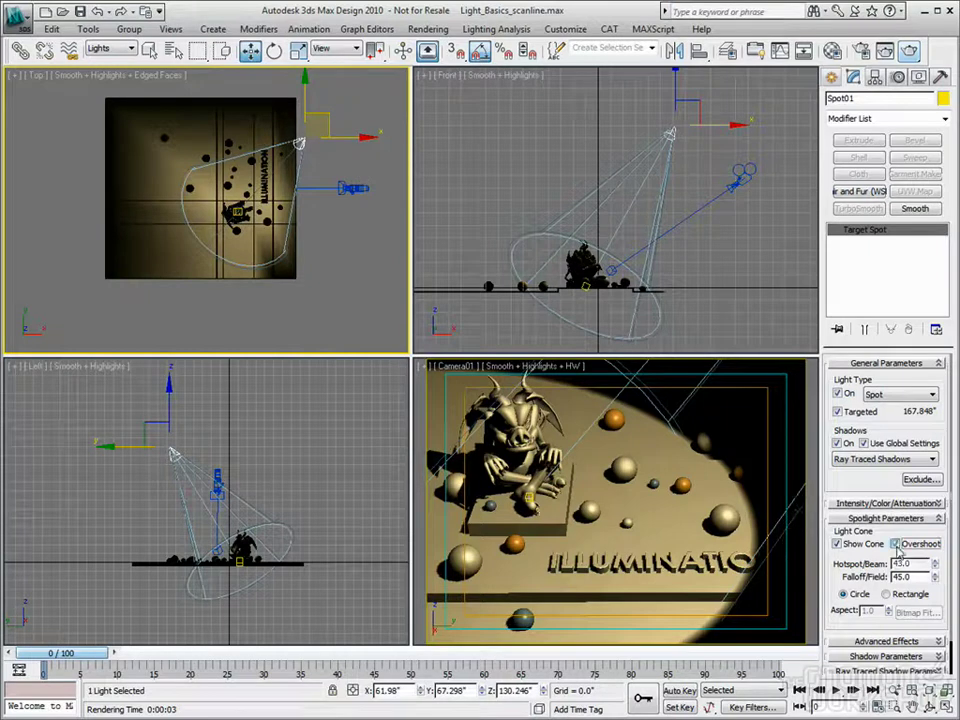
left_click(631, 519)
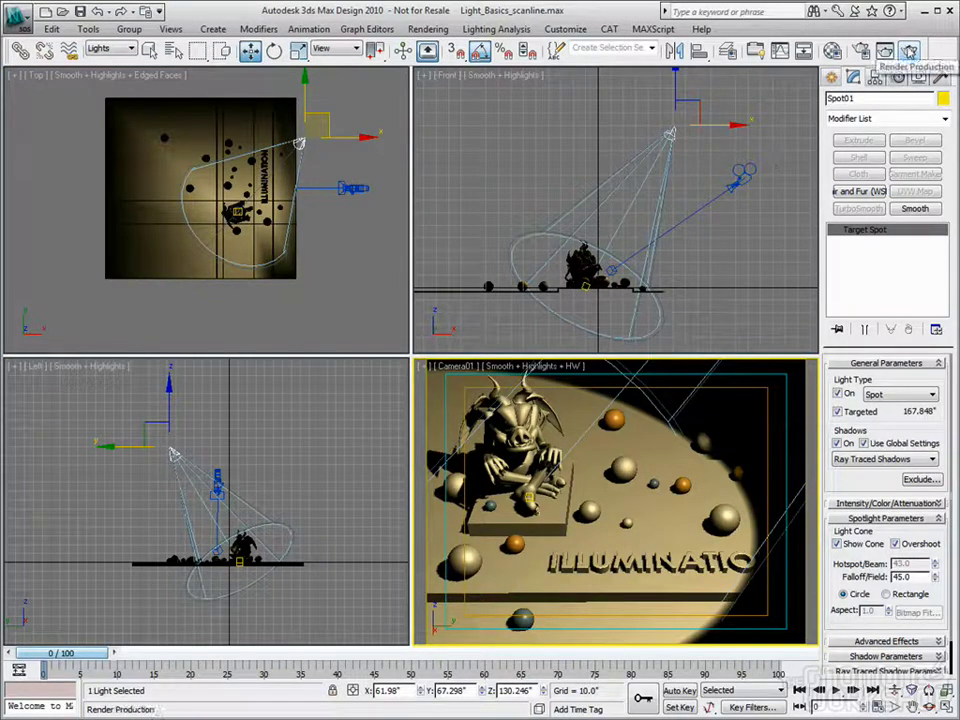
left_click(908, 50)
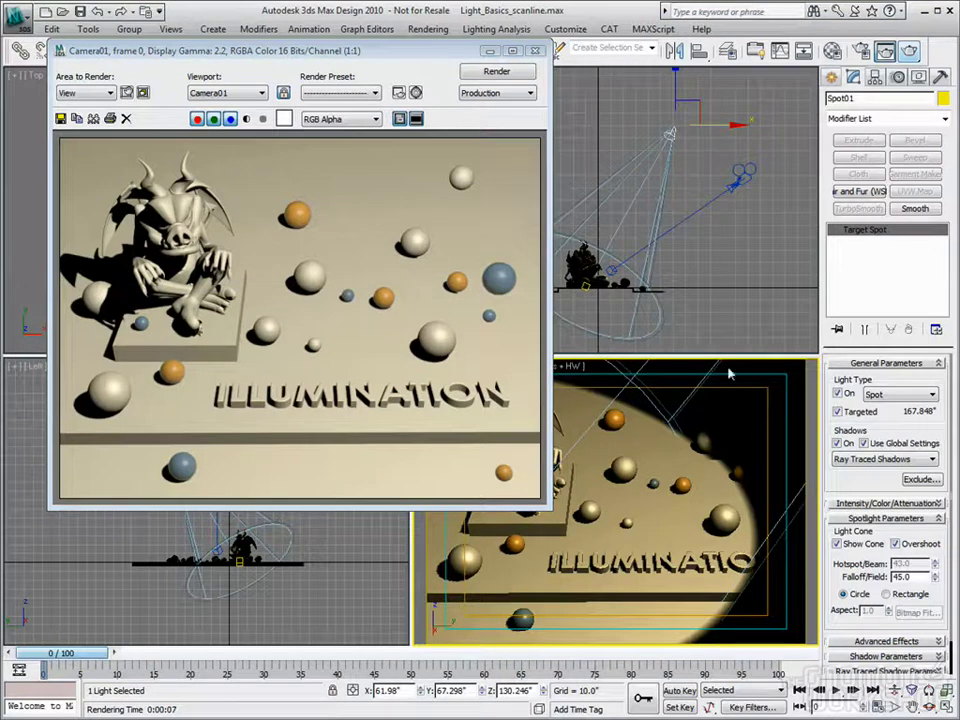
Step: Turn Overshoot off, narrow the hotspot to about 13 and render
left_click(535, 50)
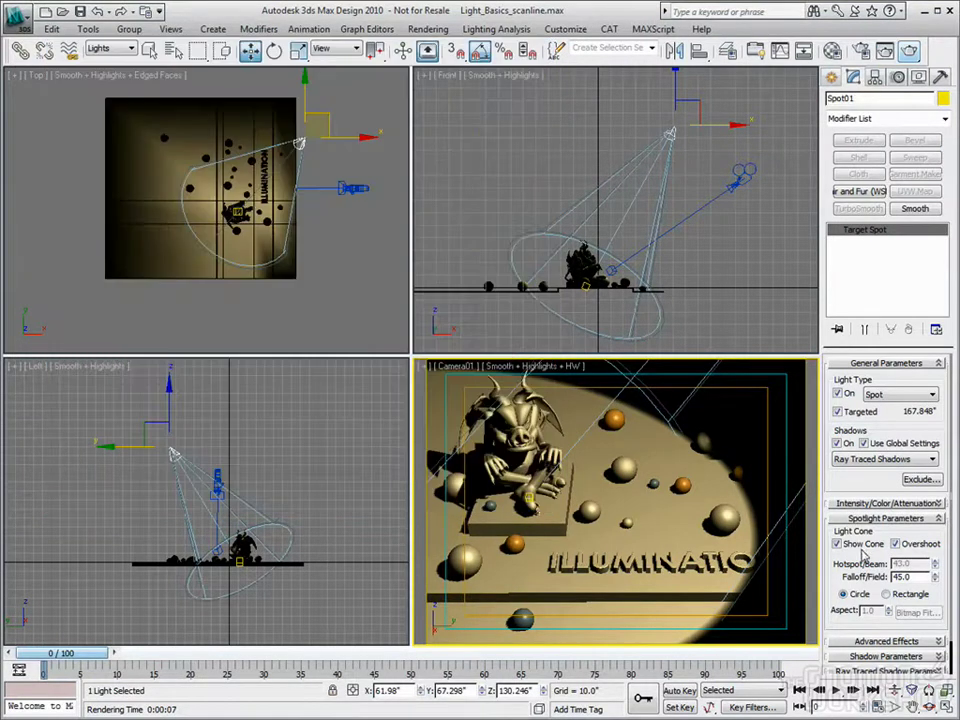
left_click(897, 544)
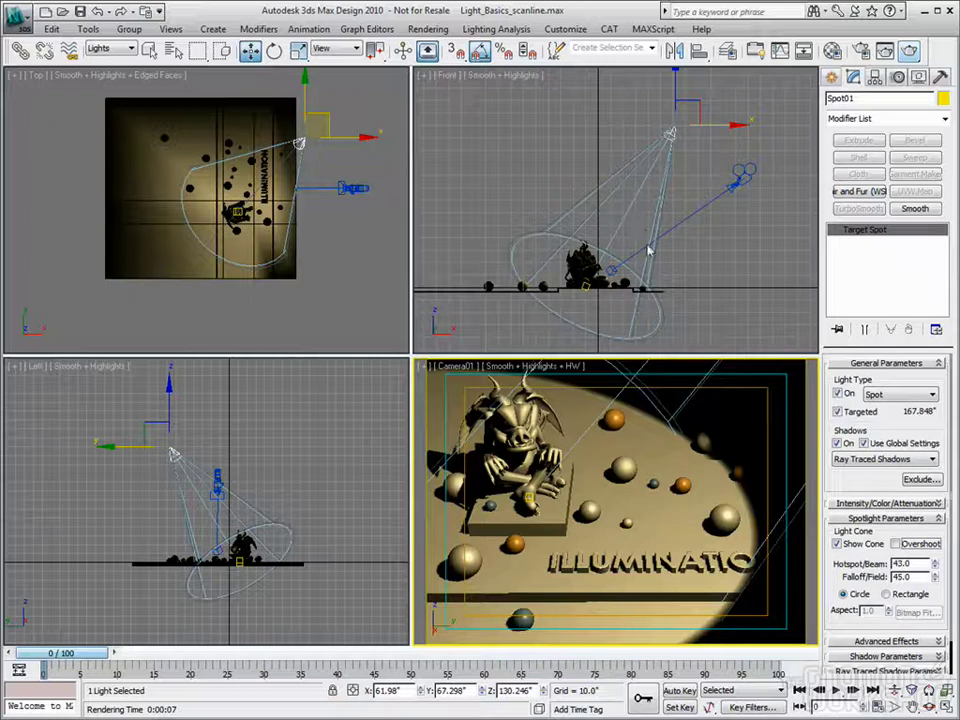
mouse_move(937, 569)
left_mouse_down()
mouse_move(935, 592)
mouse_move(934, 563)
left_mouse_up()
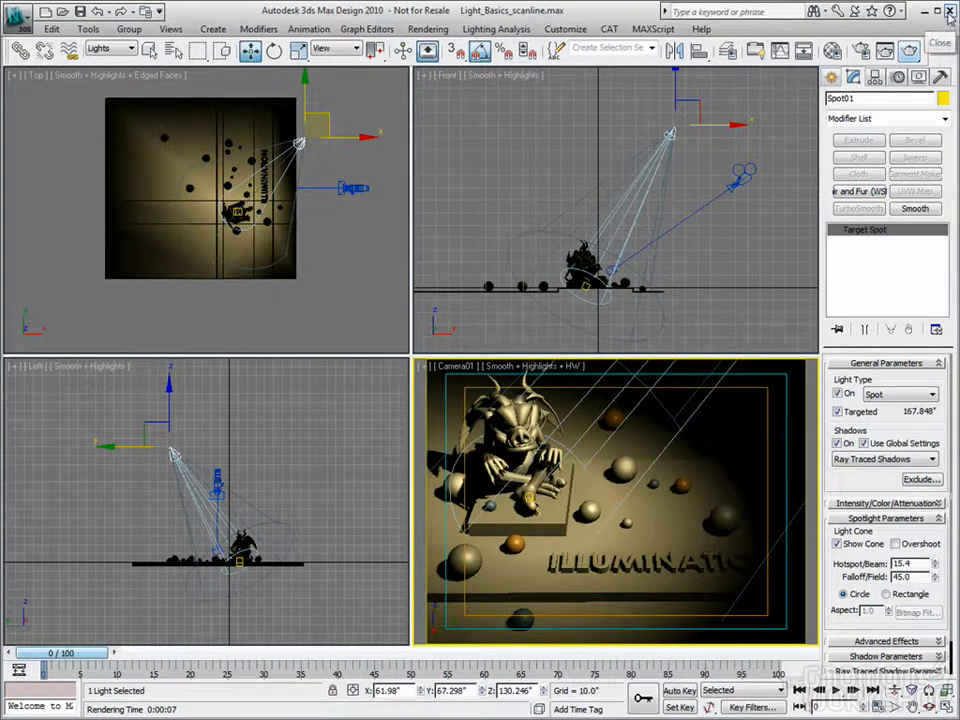
key("shift+q")
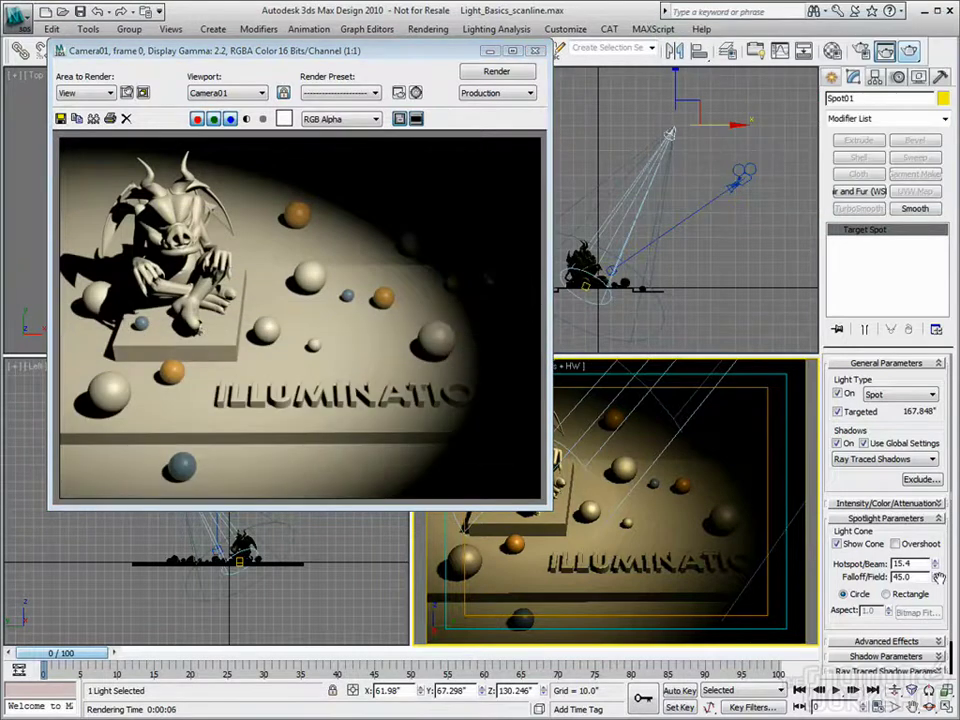
Step: Render Camera01 with the falloff widened to 73.5, then narrowed to 30
left_click_drag(936, 580, 916, 395)
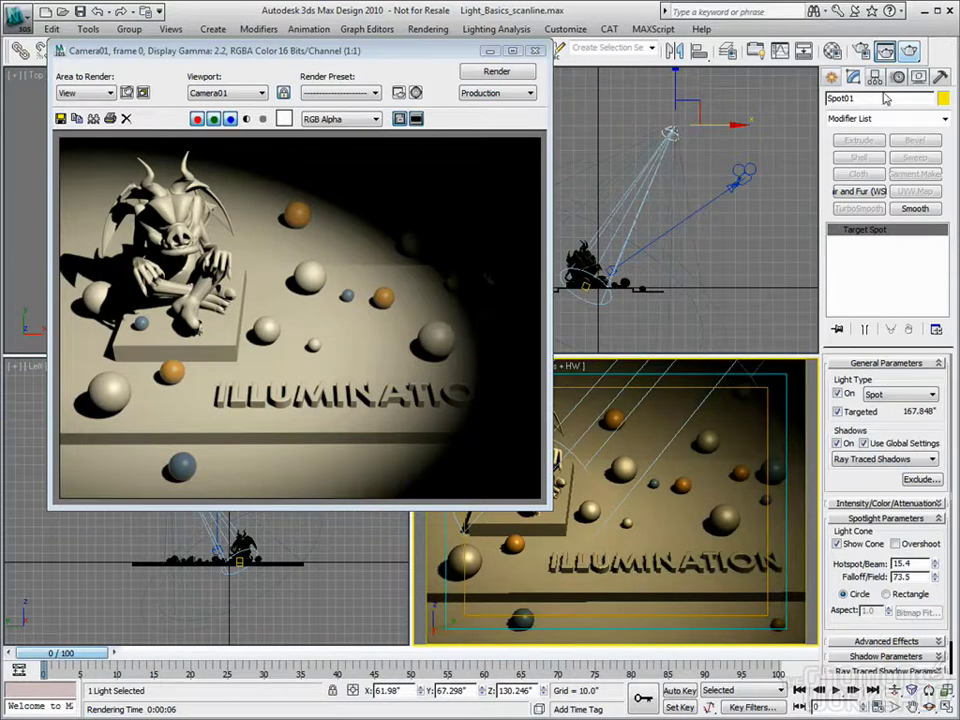
key("shift+q")
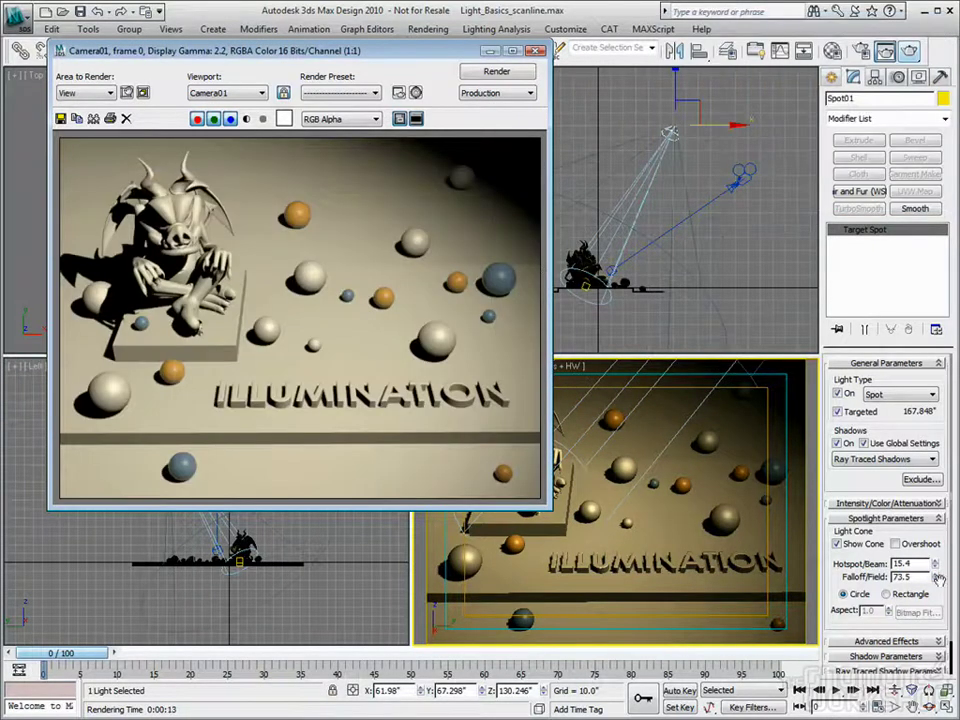
left_click_drag(936, 580, 951, 206)
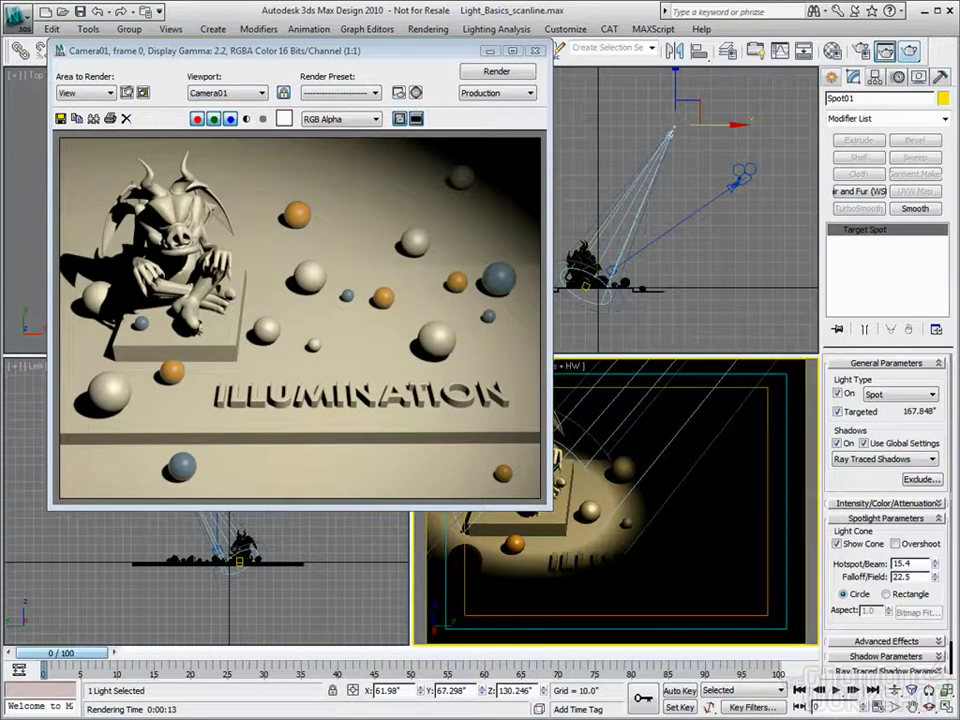
left_click(907, 53)
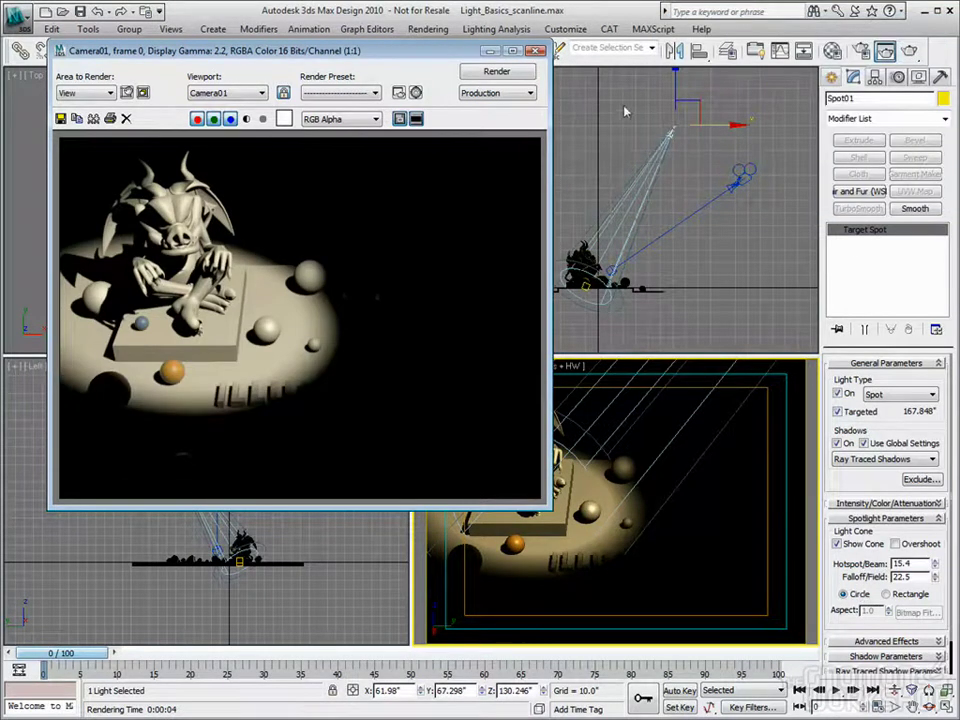
Step: Make the beam a Rectangle with Aspect 4.85, render it, then cancel the Bitmap Fit file chooser
left_click(536, 50)
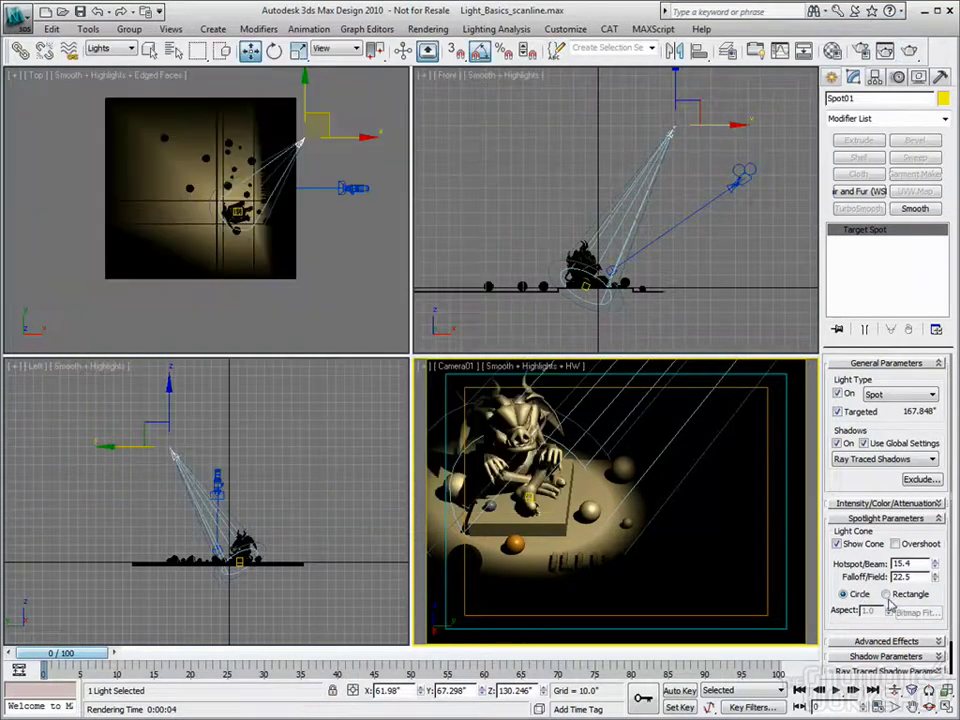
left_click(886, 595)
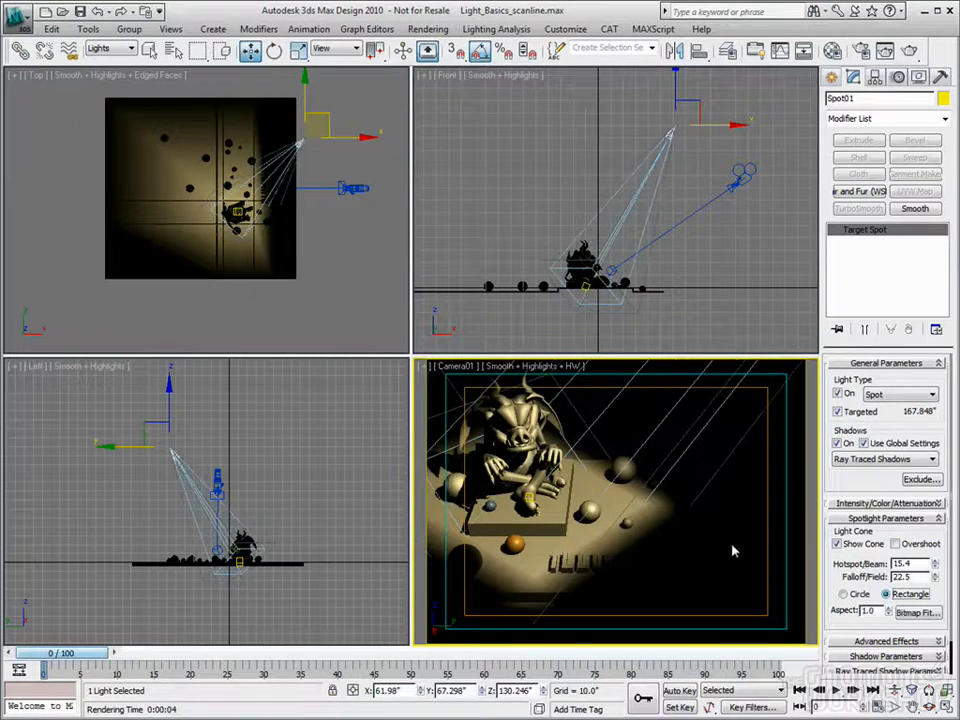
left_click_drag(887, 611, 889, 320)
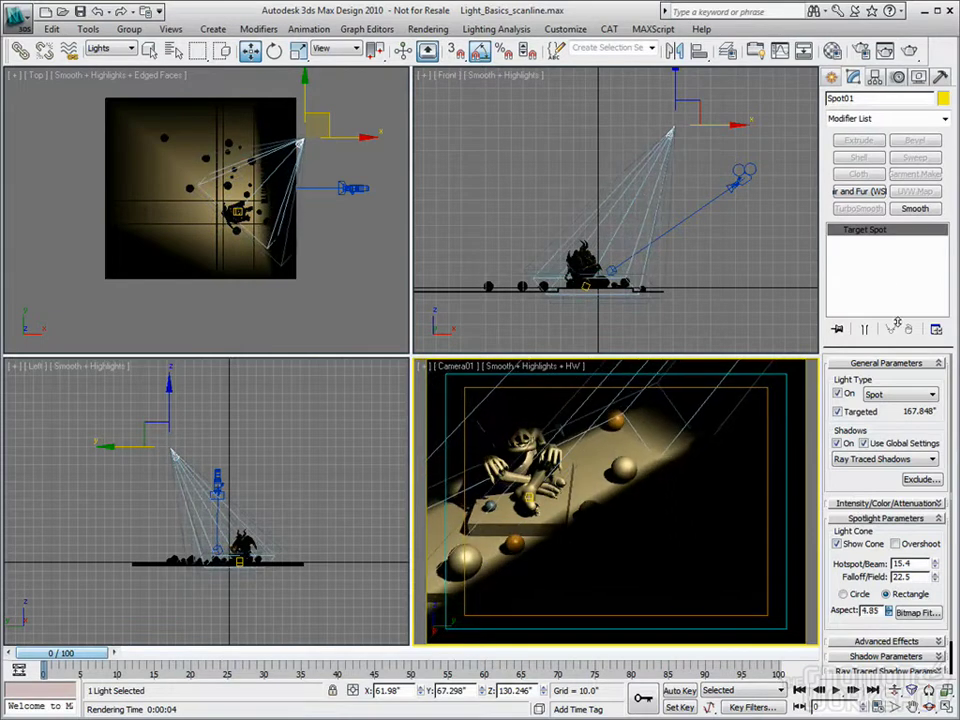
left_click(909, 50)
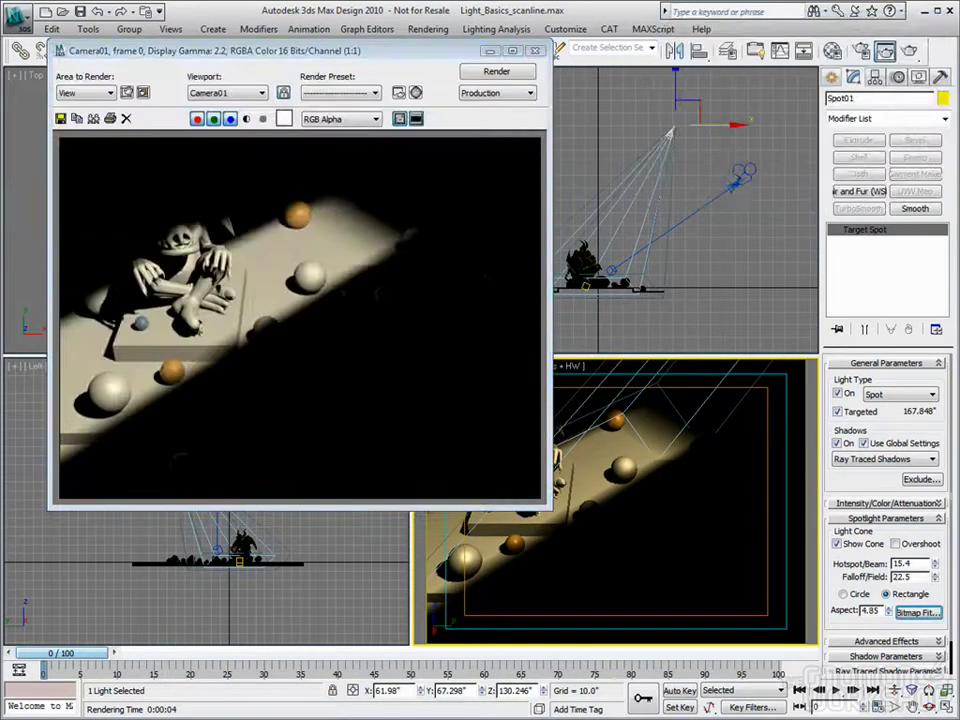
left_click(916, 613)
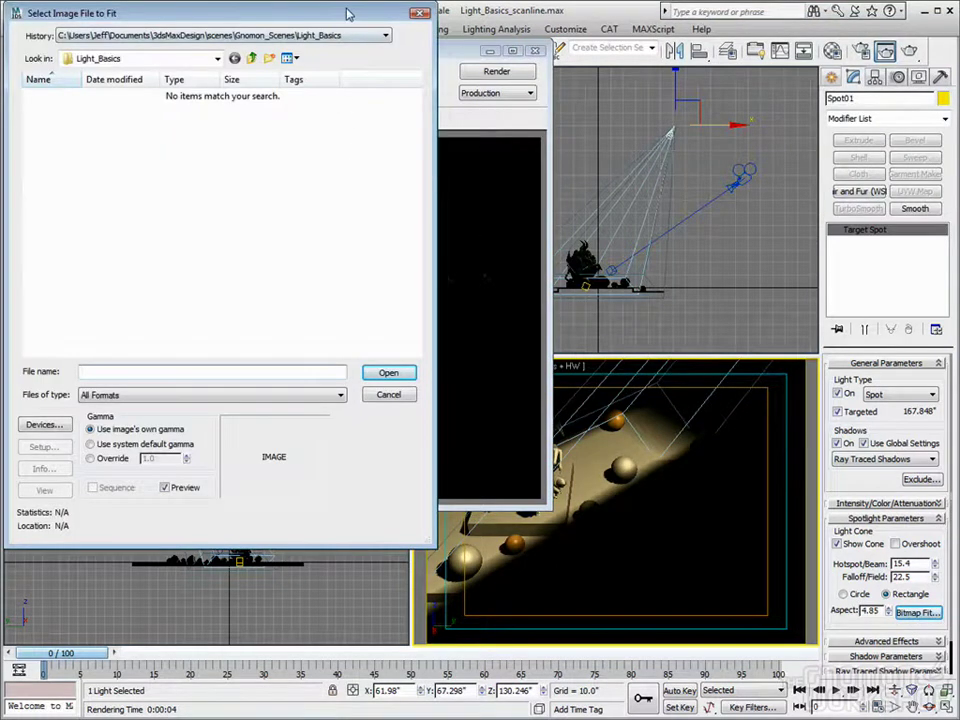
left_click_drag(349, 13, 391, 56)
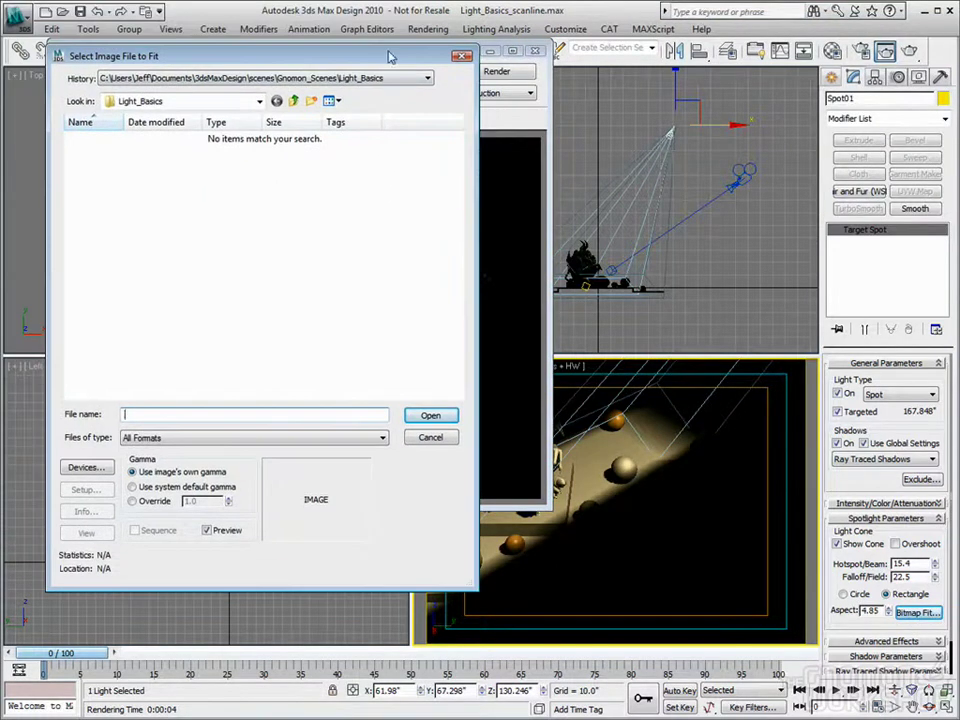
left_click(462, 57)
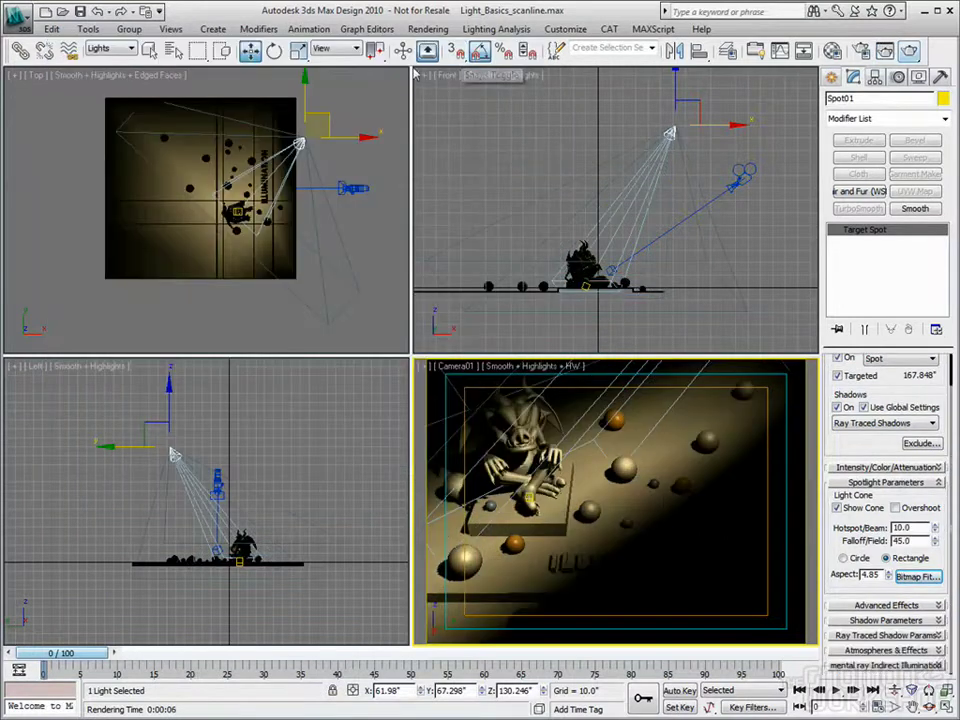
Step: Switch the cone back to Circle, expand Advanced Effects and adjust the Contrast value
left_click(843, 558)
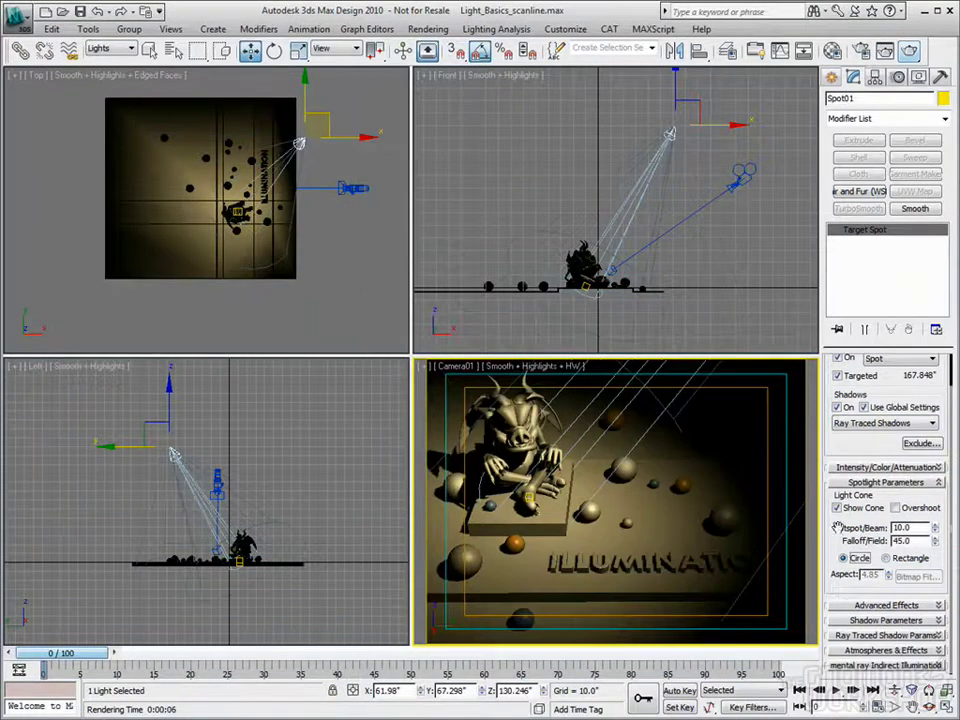
left_click(921, 483)
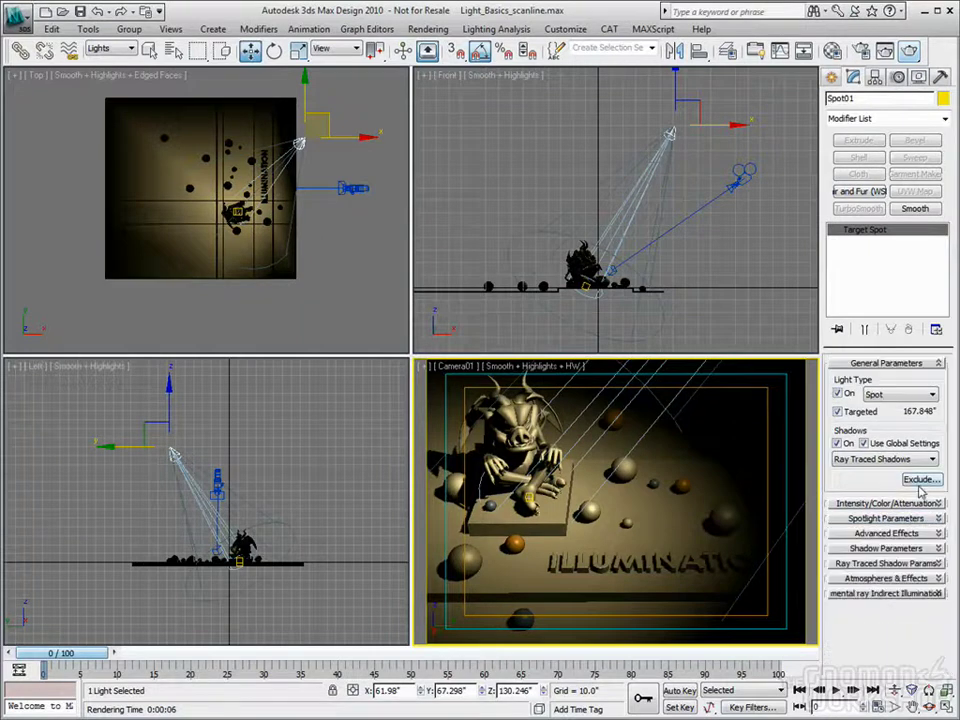
left_click(889, 534)
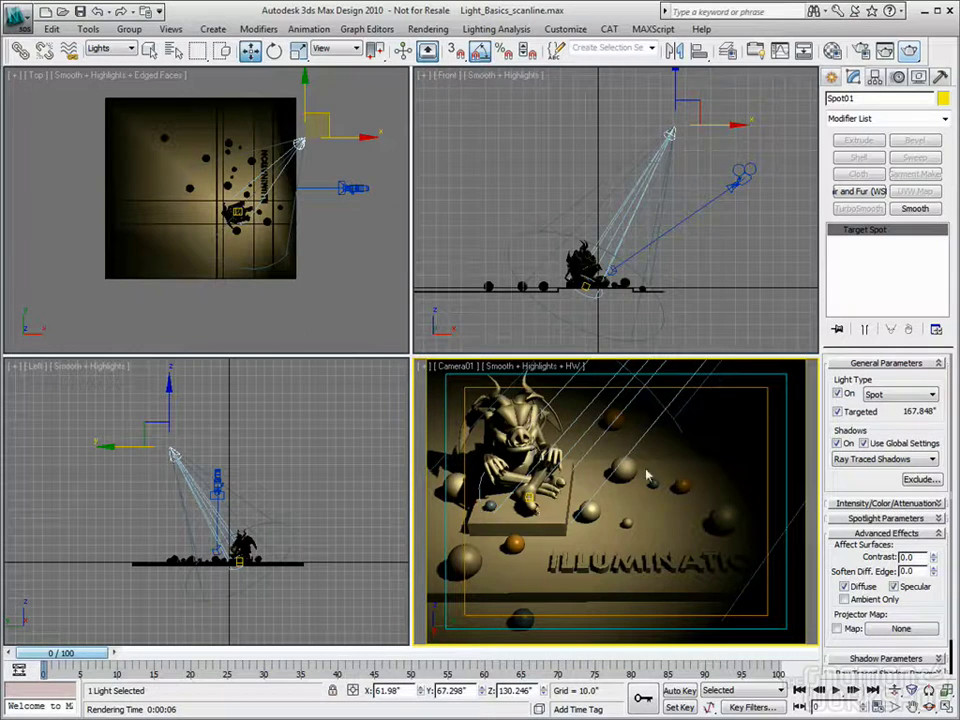
left_click_drag(937, 557, 876, 52)
Step: Tint the Environment ambient colour a grey-teal and render Camera01
key("8")
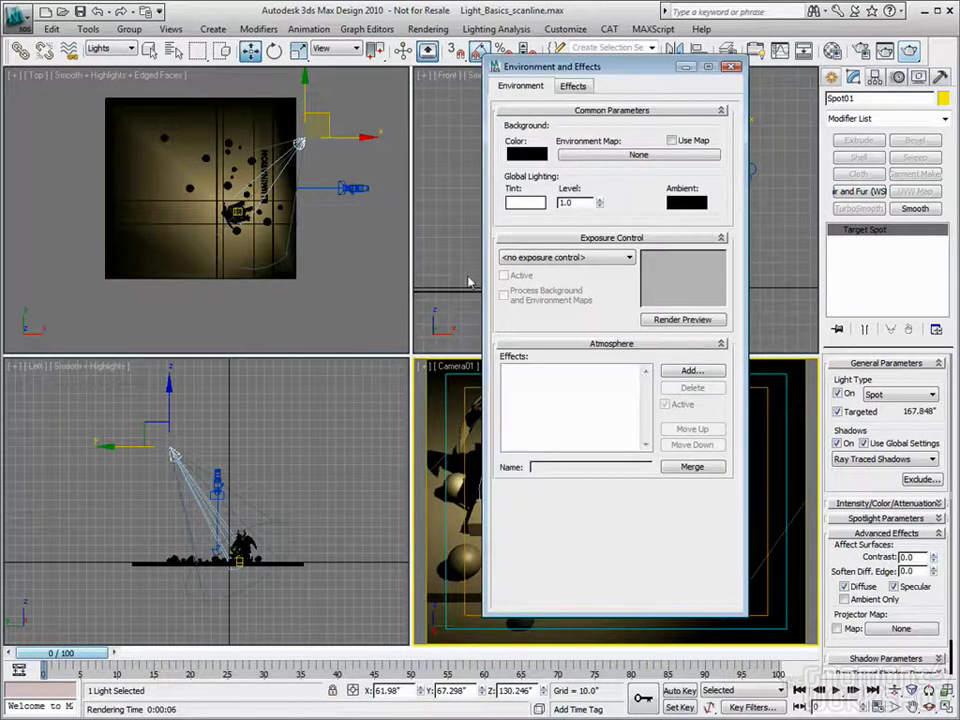
left_click(687, 203)
left_click_drag(360, 129, 367, 180)
left_click_drag(432, 113, 437, 98)
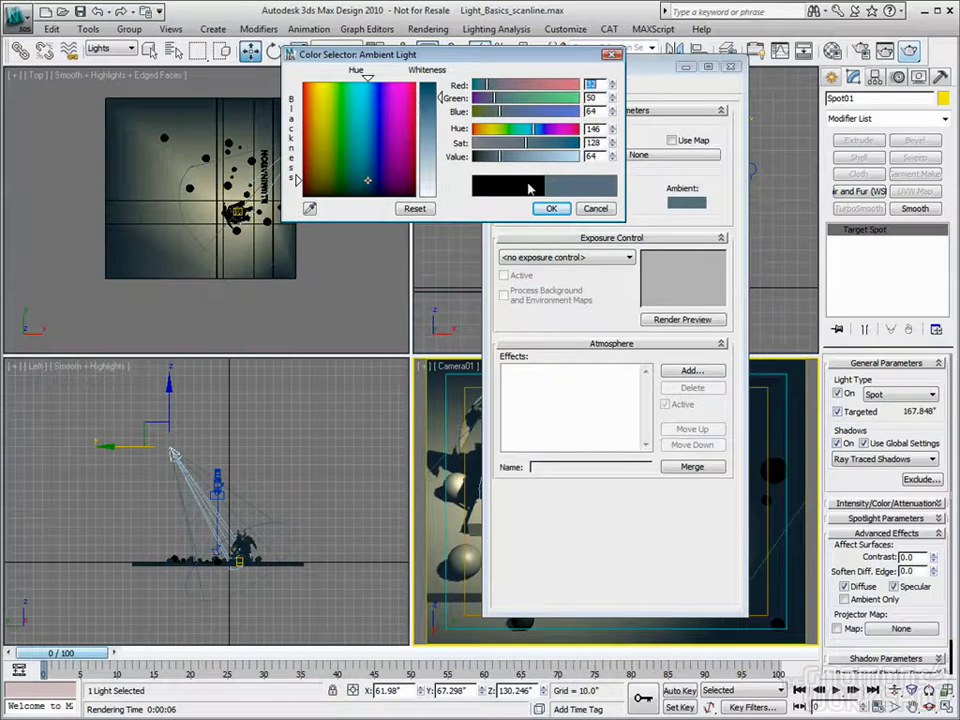
left_click(551, 208)
left_click(731, 66)
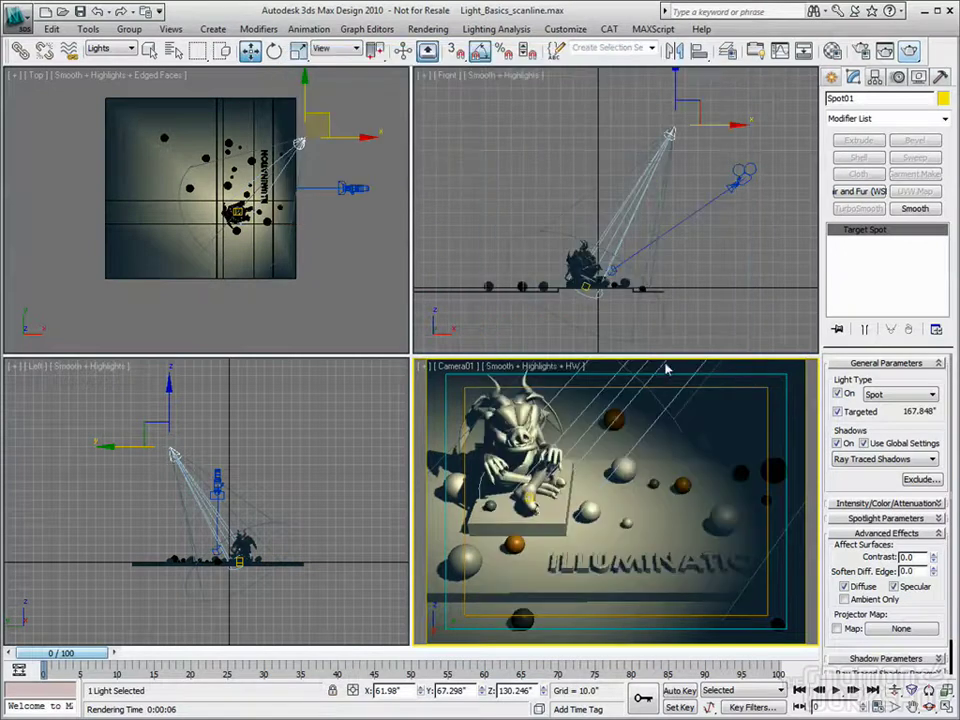
left_click(908, 50)
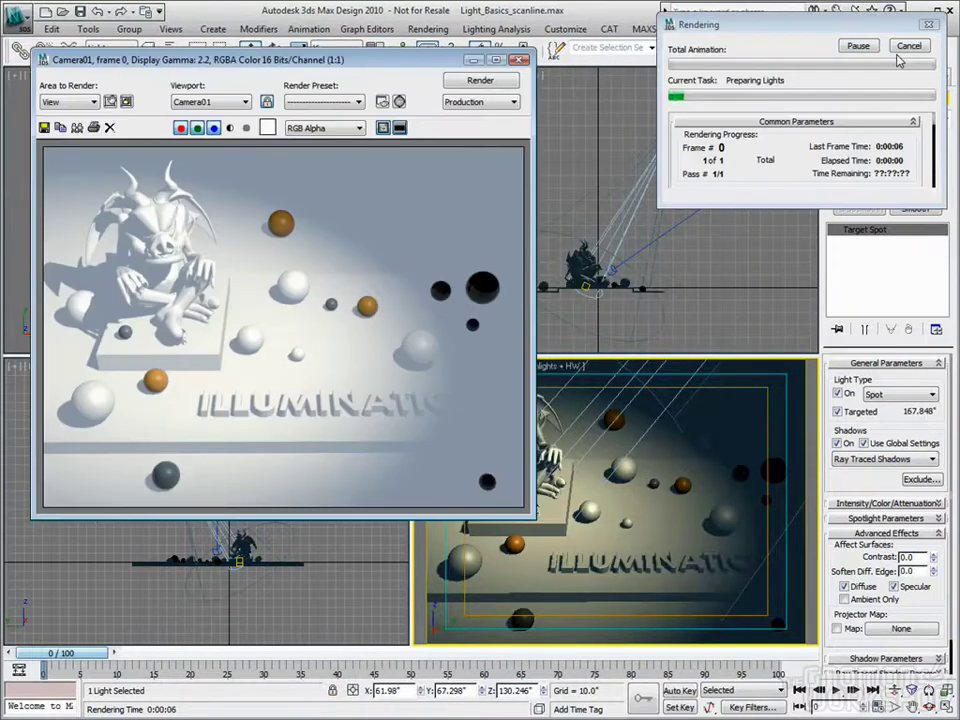
Step: Open the RAM Player and load the previous render into Channel B
left_click(428, 29)
left_click(465, 447)
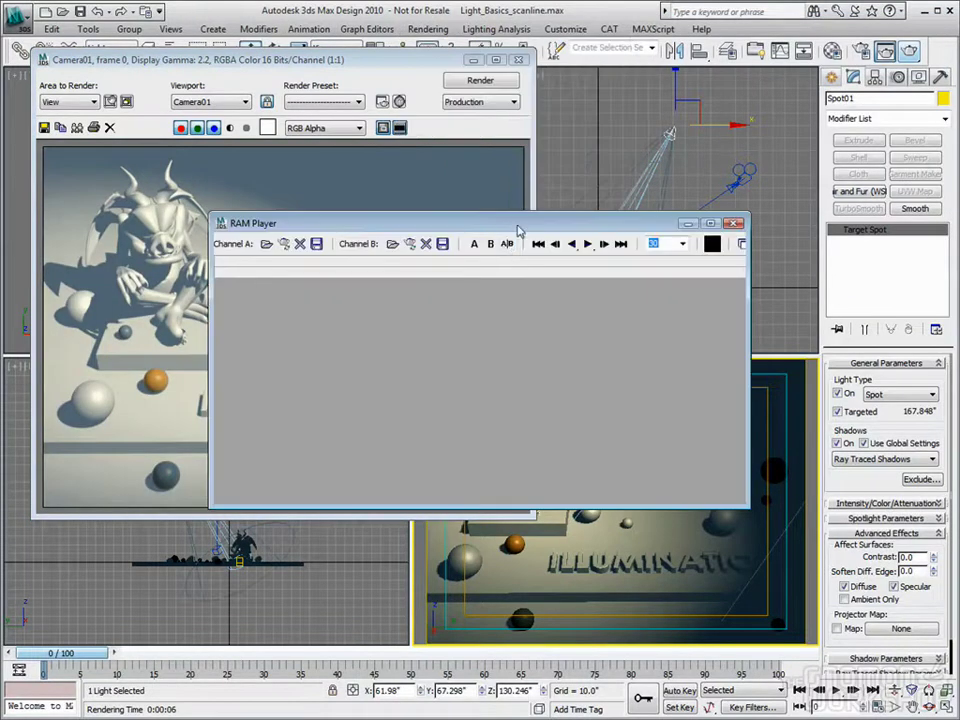
left_click(409, 244)
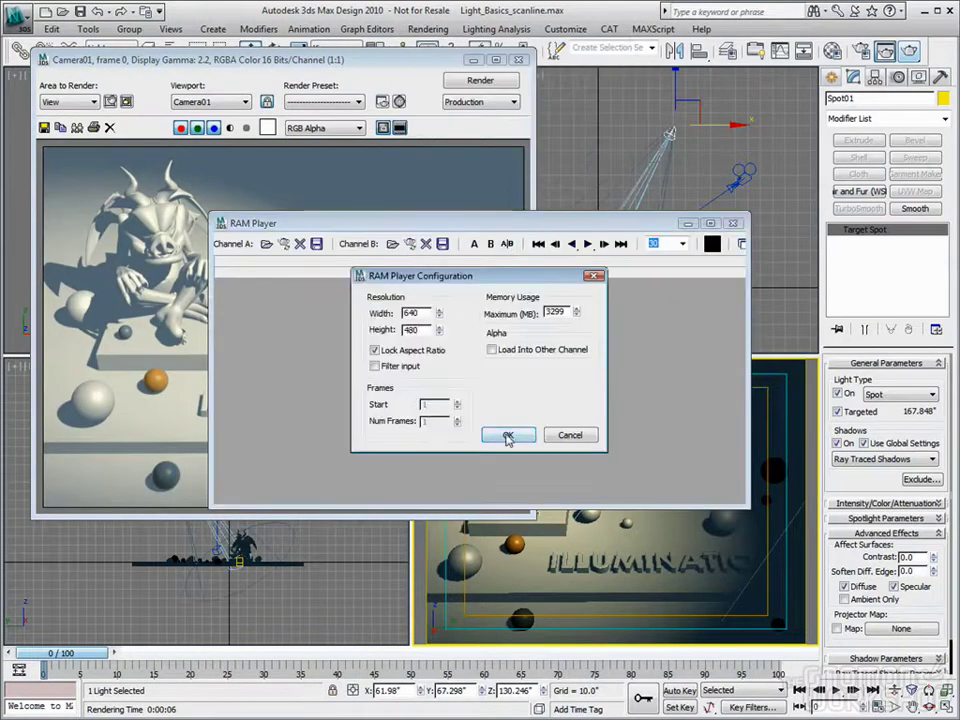
left_click(508, 377)
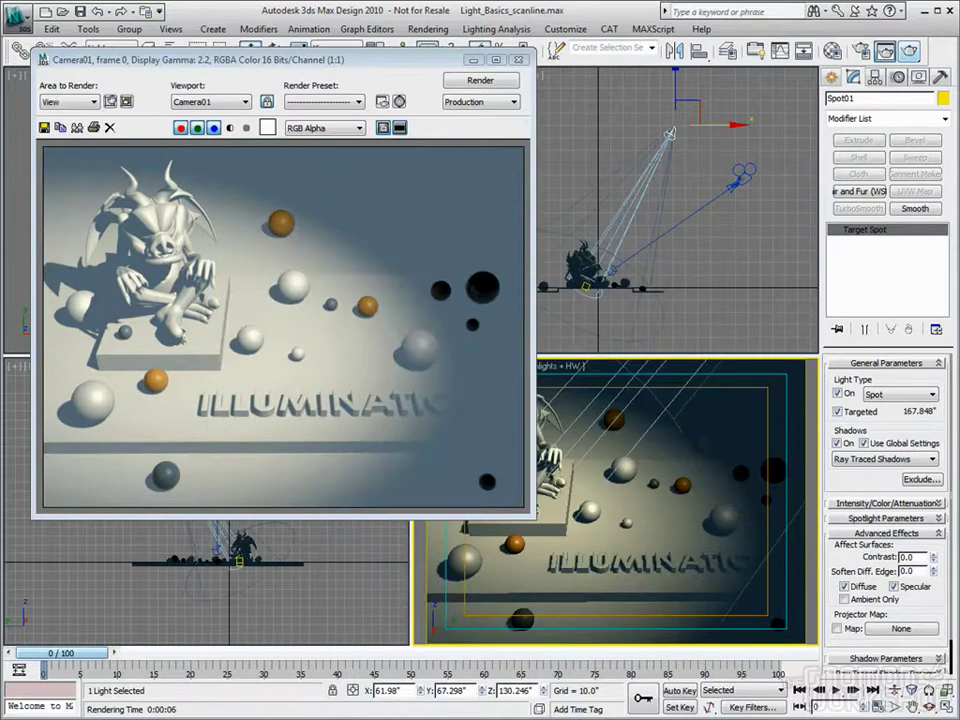
Step: Set Soften Diff. Edge to 100, render, and load the result into Channel A
left_click_drag(936, 571, 936, 14)
left_click(480, 80)
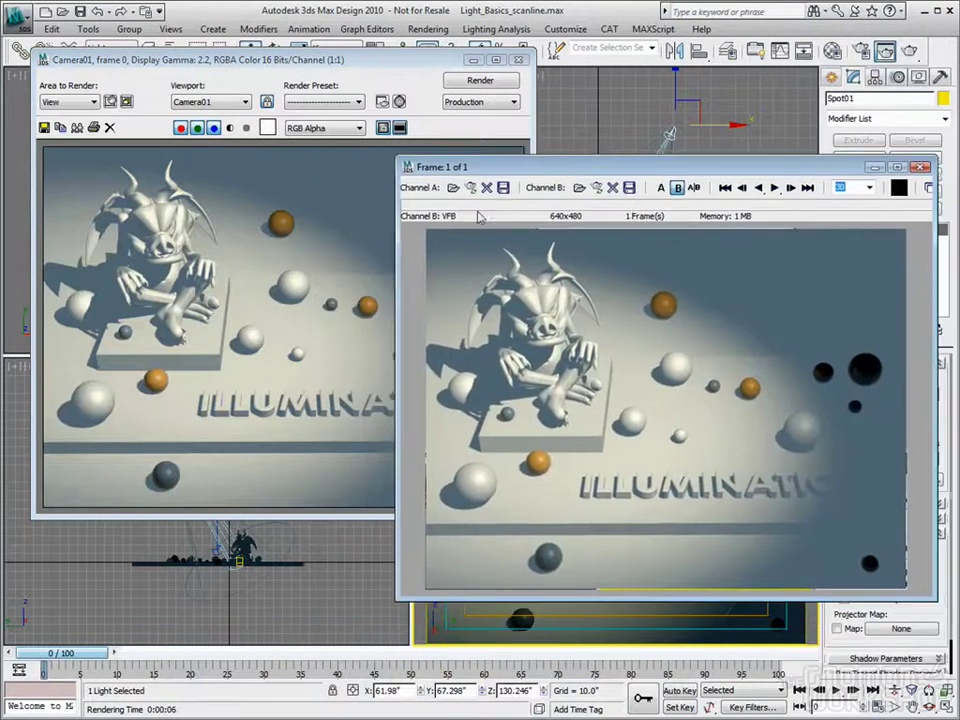
left_click(469, 190)
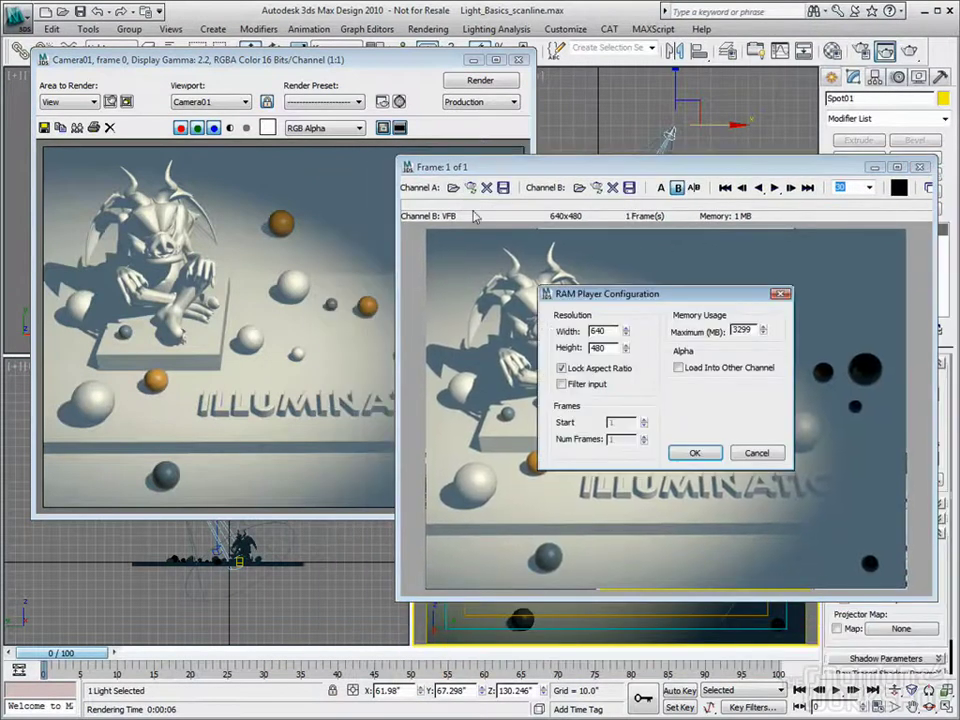
left_click(688, 452)
Step: Sweep the A/B split across the image to compare both renders, then close RAM Player
mouse_move(665, 232)
left_mouse_down()
mouse_move(535, 253)
mouse_move(533, 268)
mouse_move(767, 290)
left_mouse_up()
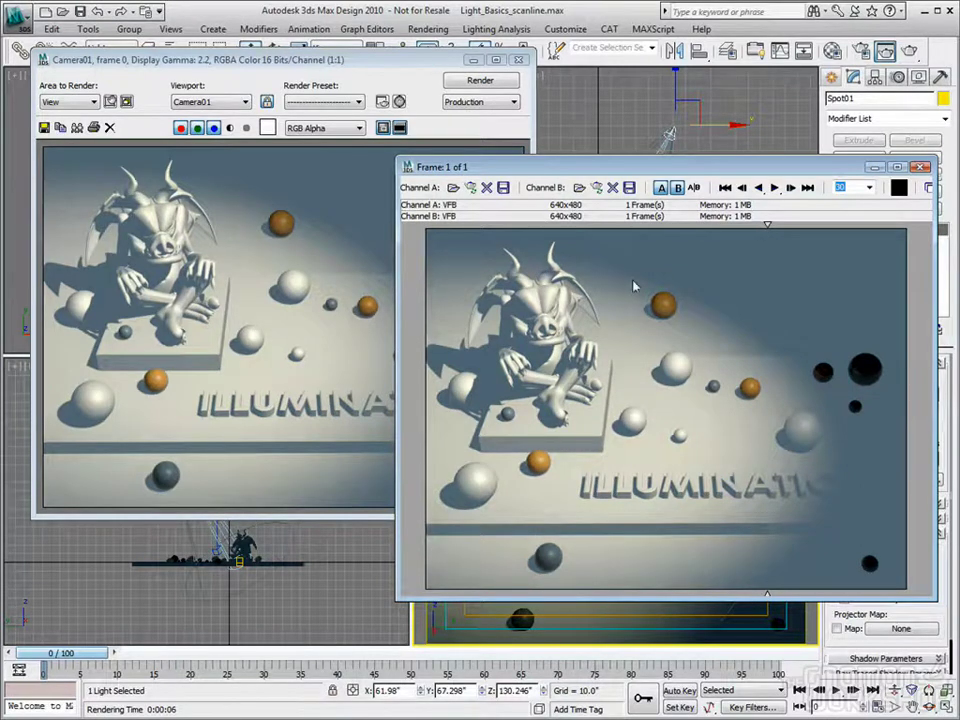
left_click_drag(750, 173, 628, 163)
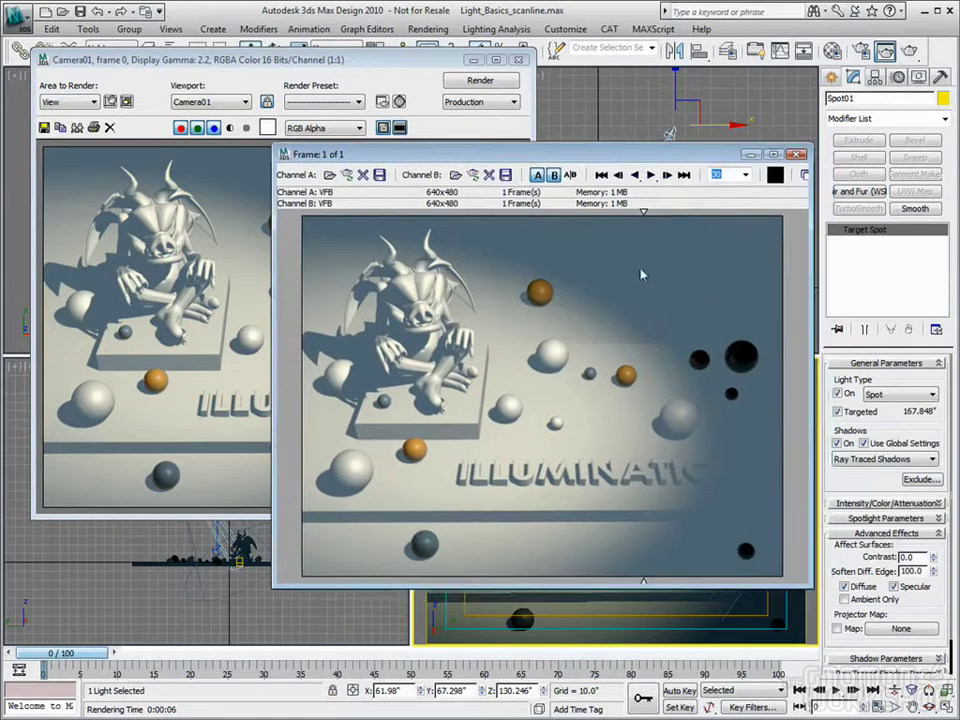
mouse_move(644, 215)
left_mouse_down()
mouse_move(305, 165)
mouse_move(531, 230)
mouse_move(305, 238)
mouse_move(628, 255)
mouse_move(699, 279)
mouse_move(641, 283)
mouse_move(714, 289)
mouse_move(540, 291)
left_mouse_up()
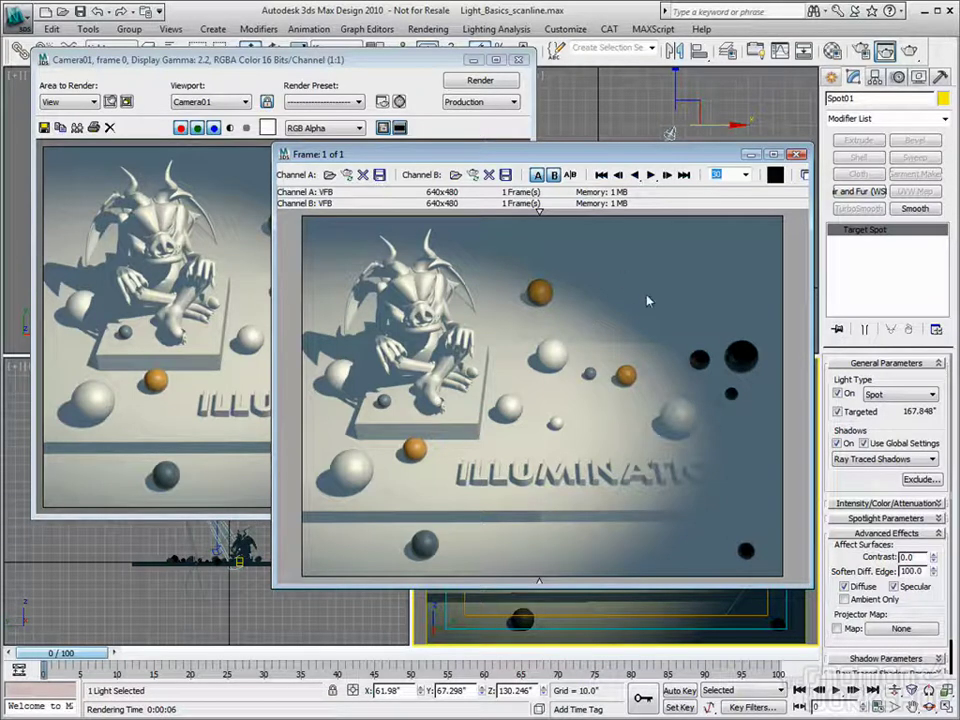
left_click_drag(706, 155, 624, 170)
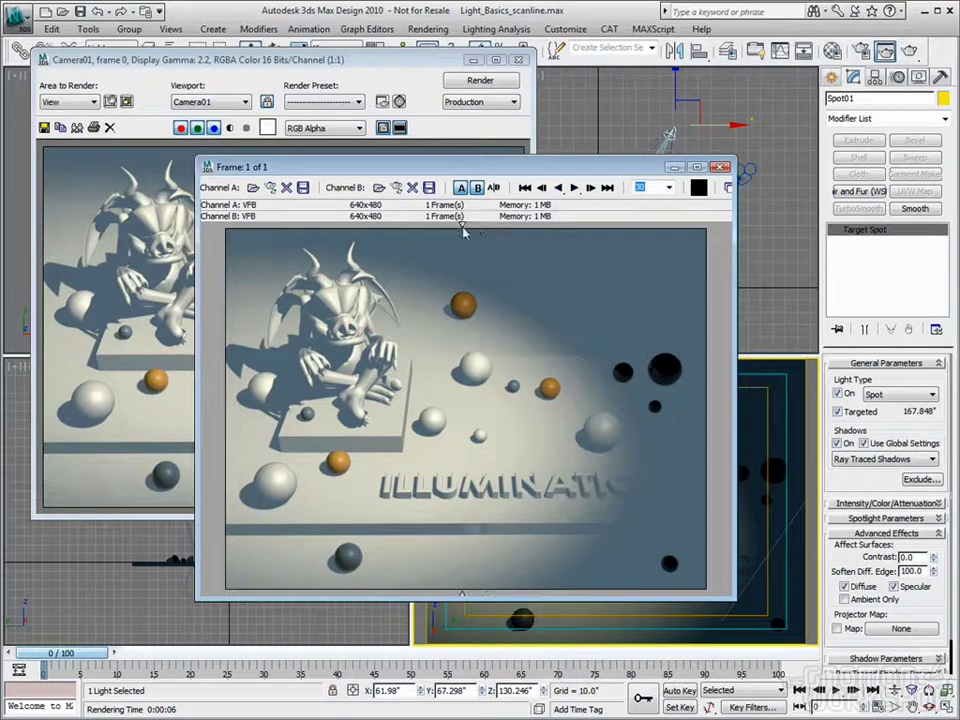
left_click(721, 167)
Step: Reset the ambient light to black by copying the black background swatch onto it
left_click(518, 60)
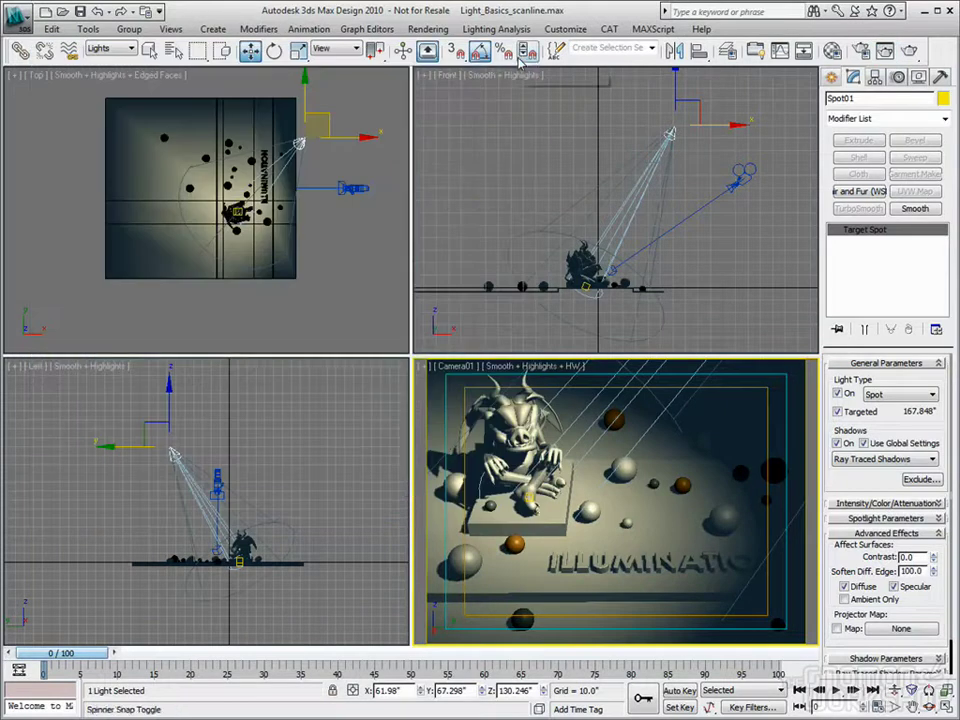
key("8")
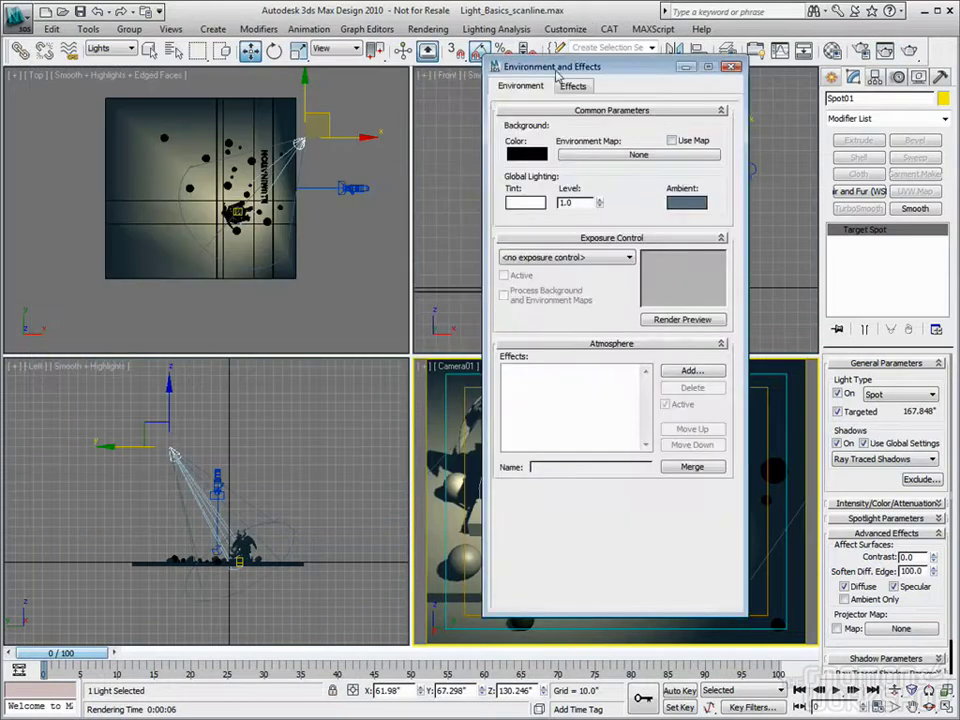
left_click(688, 203)
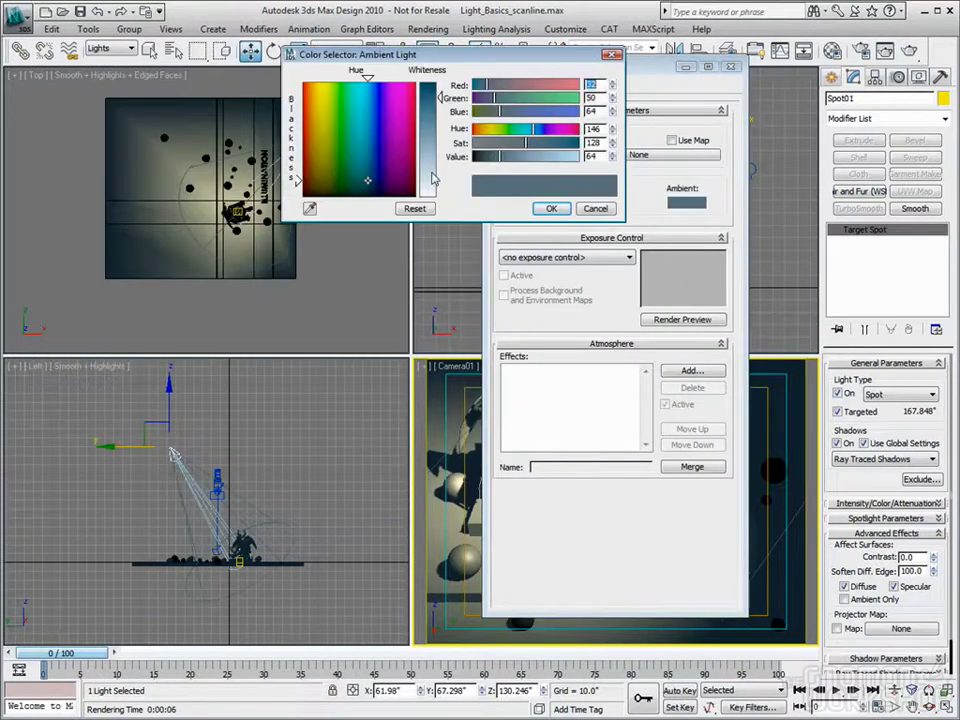
left_click(595, 208)
left_click_drag(520, 153, 698, 209)
left_click(608, 343)
left_click(731, 66)
Step: Reset Soften Diff. Edge to 0 and turn off the light's Specular
key("a")
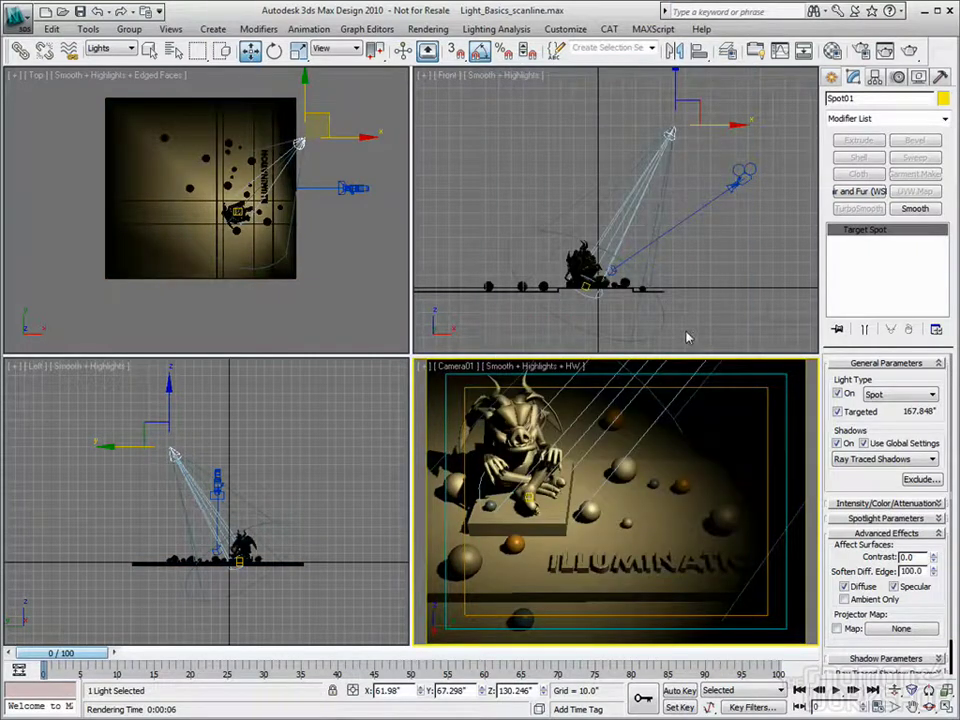
right_click(935, 573)
left_click(905, 588)
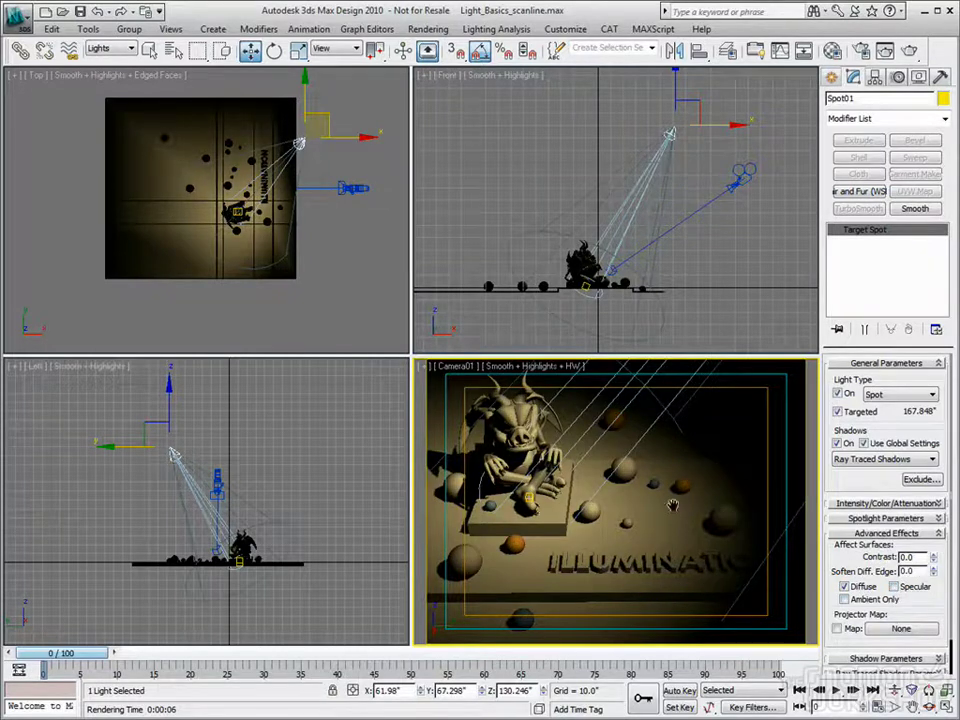
Step: Maximize Camera01 and test the spotlight's Diffuse, Specular and Ambient Only toggles
key("alt+w")
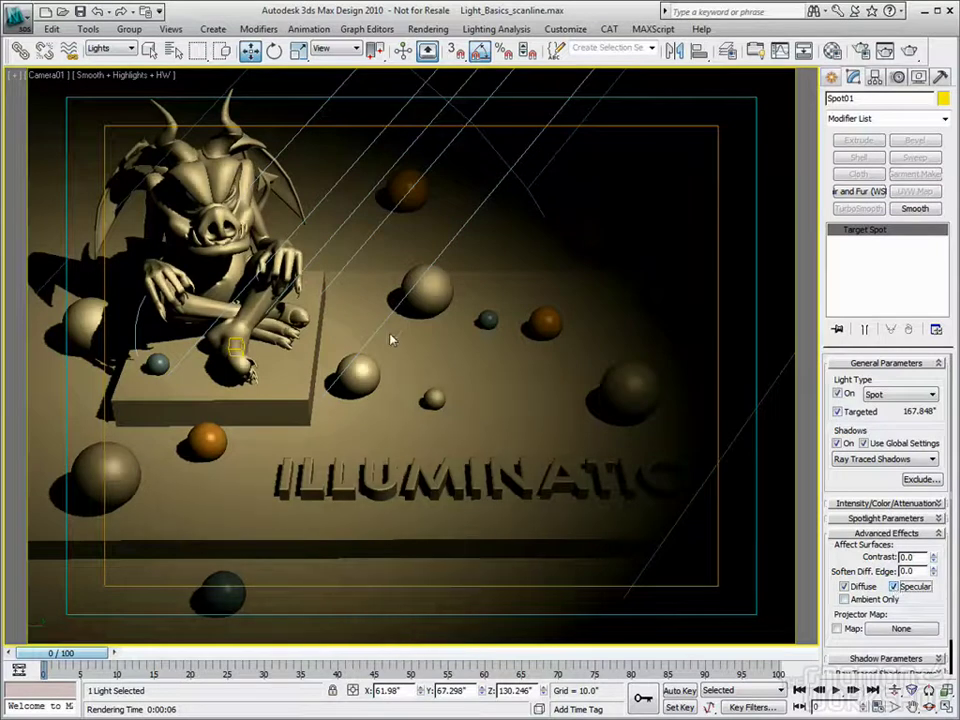
left_click(893, 587)
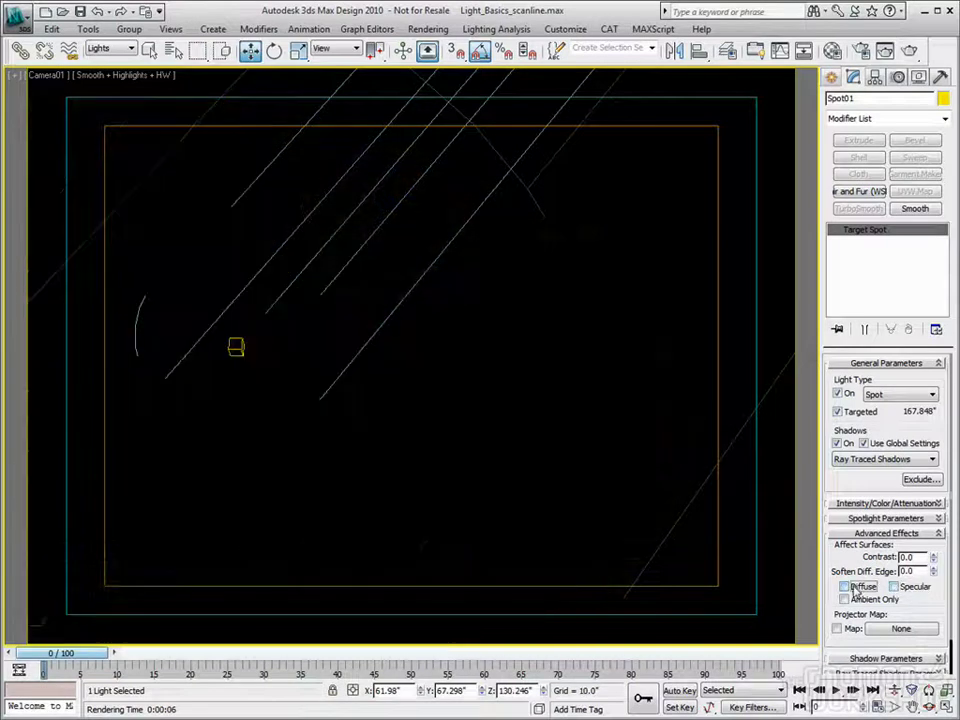
left_click(852, 588)
left_click(893, 586)
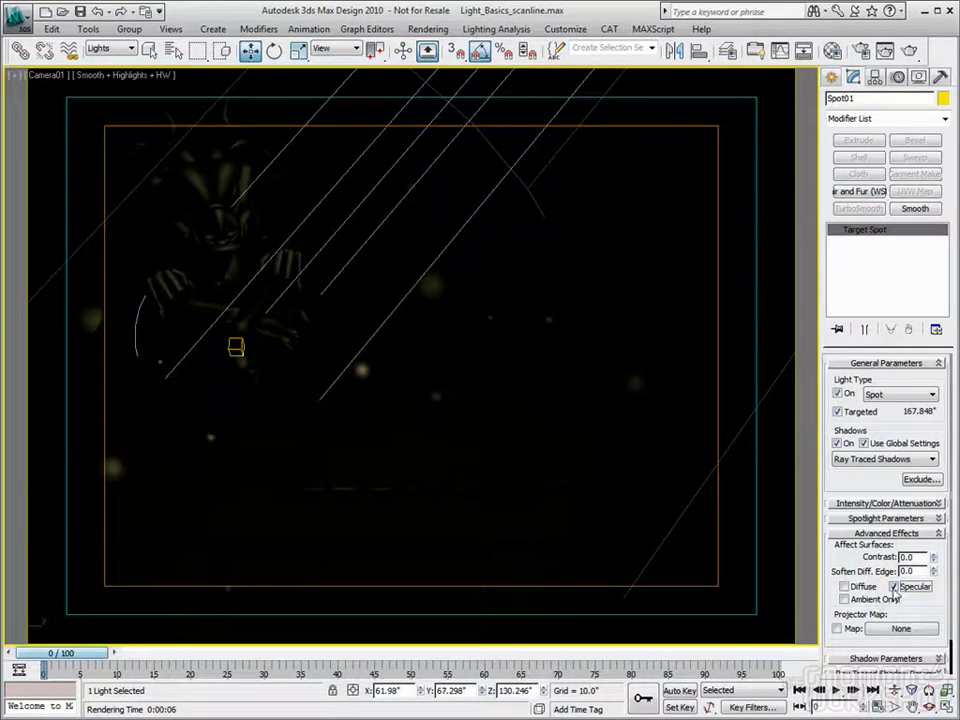
left_click(845, 599)
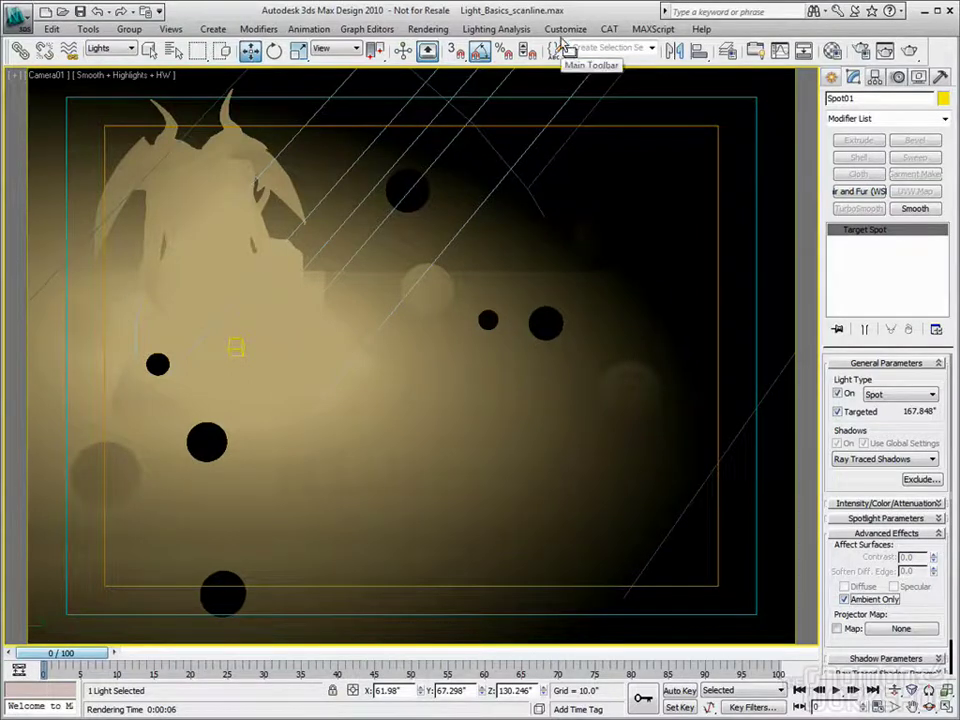
key("8")
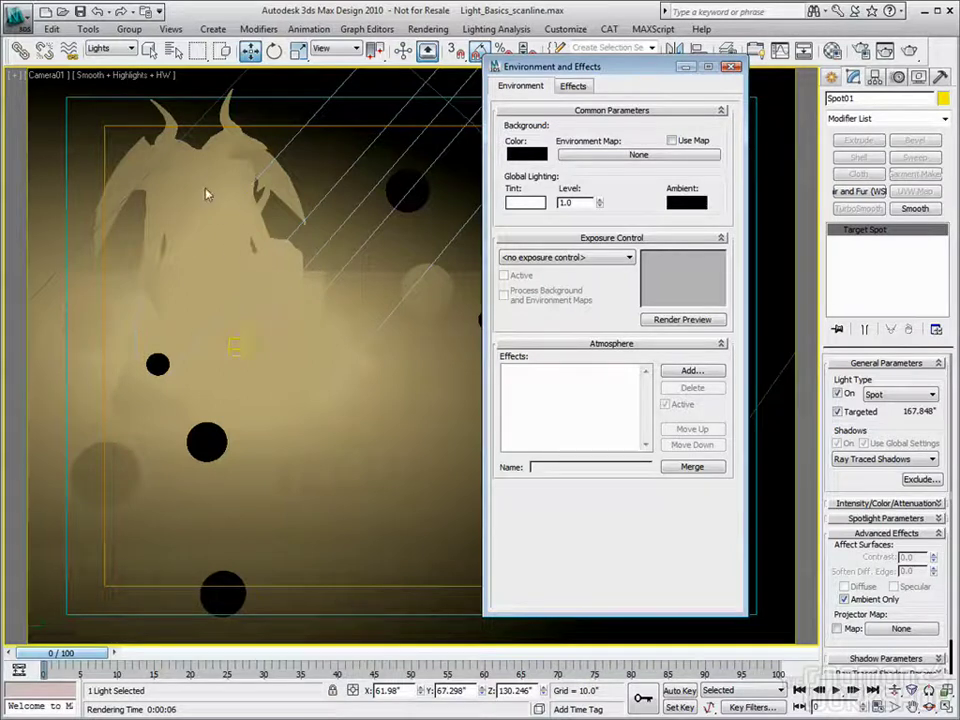
left_click(731, 66)
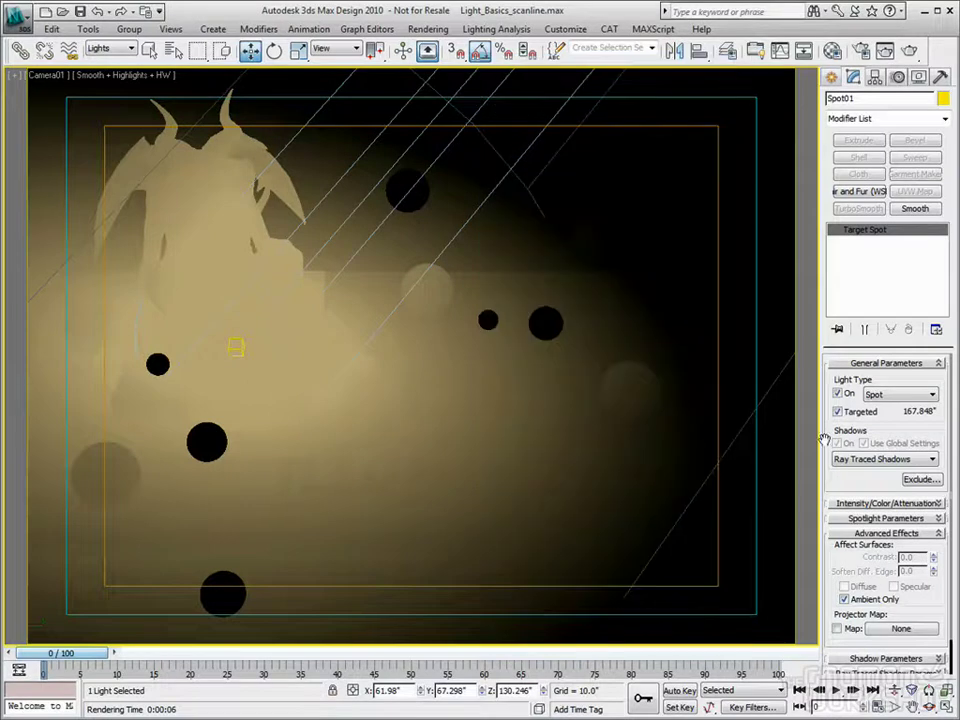
Step: Turn Ambient Only off, re-enable Diffuse and Specular, and enable the Projector Map
scroll(824, 440, "down", 1)
left_click(843, 588)
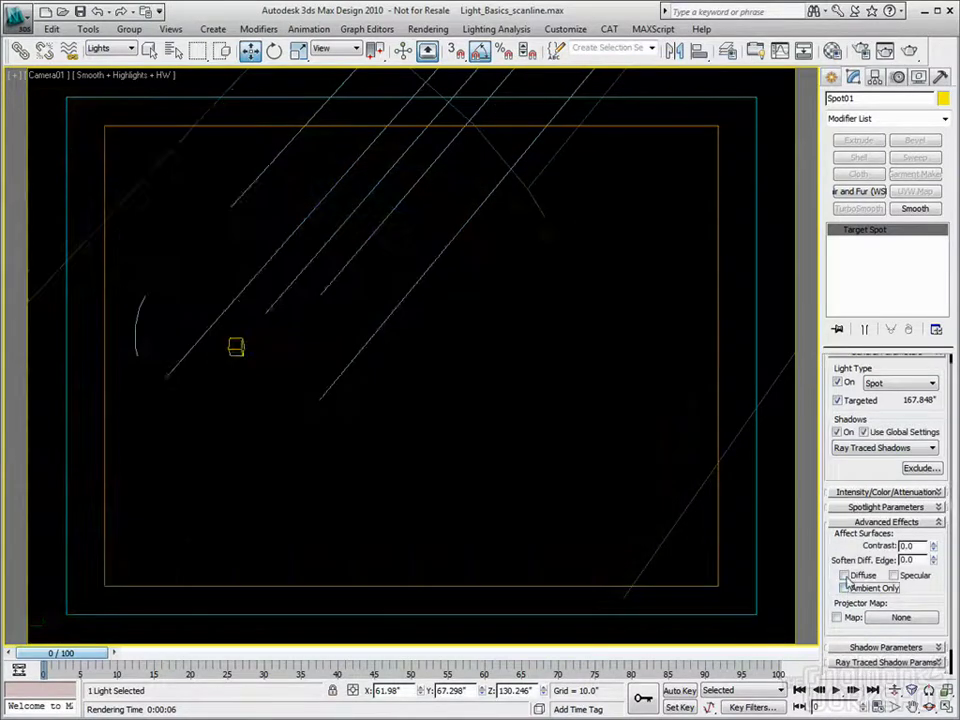
left_click(843, 576)
left_click(893, 576)
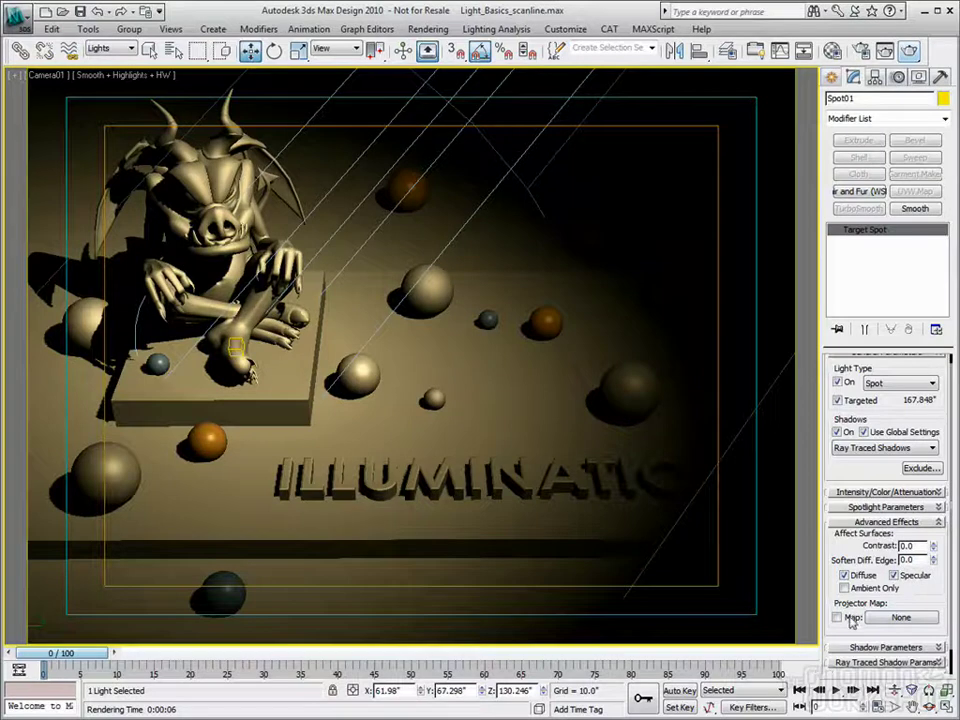
left_click(838, 618)
left_click(901, 617)
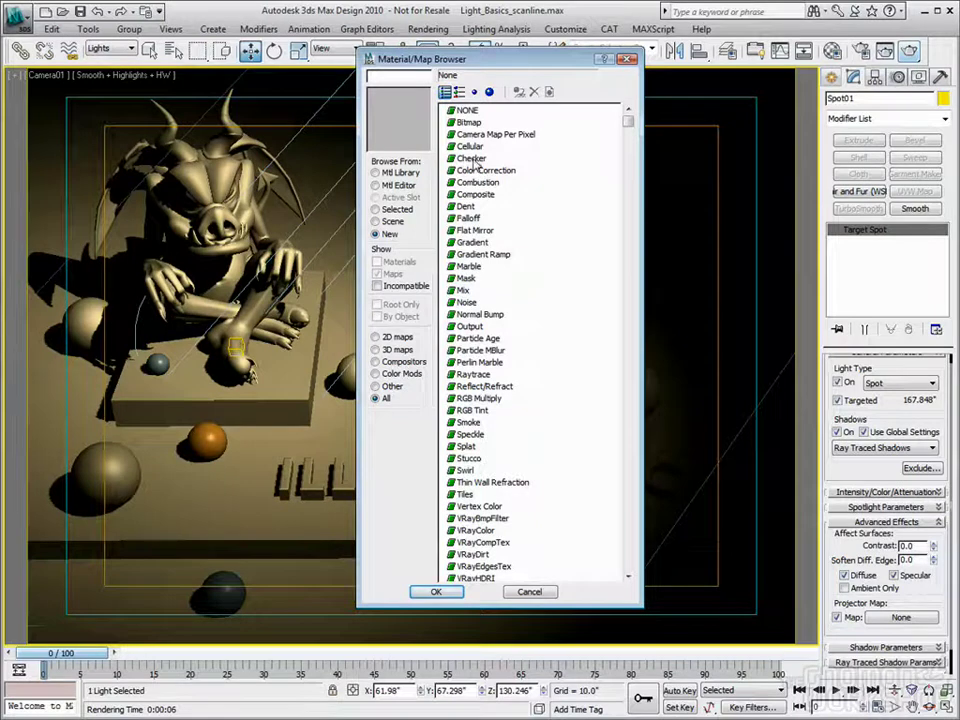
Step: Assign a Checker projector map and instance it into a Material Editor sample slot
double_click(474, 159)
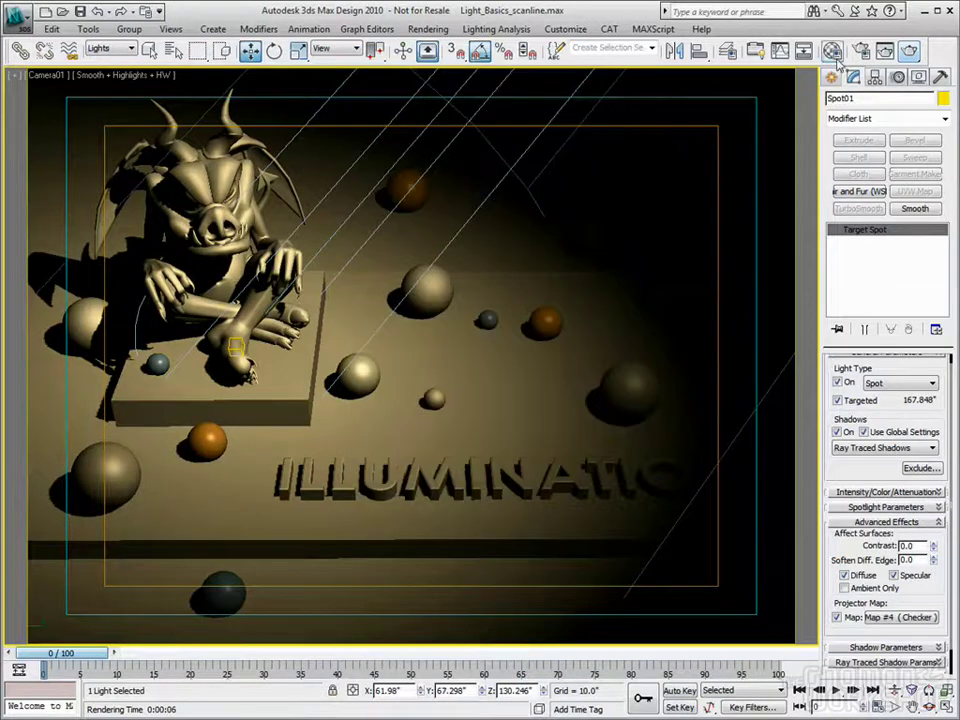
key("m")
left_click_drag(886, 614, 157, 205)
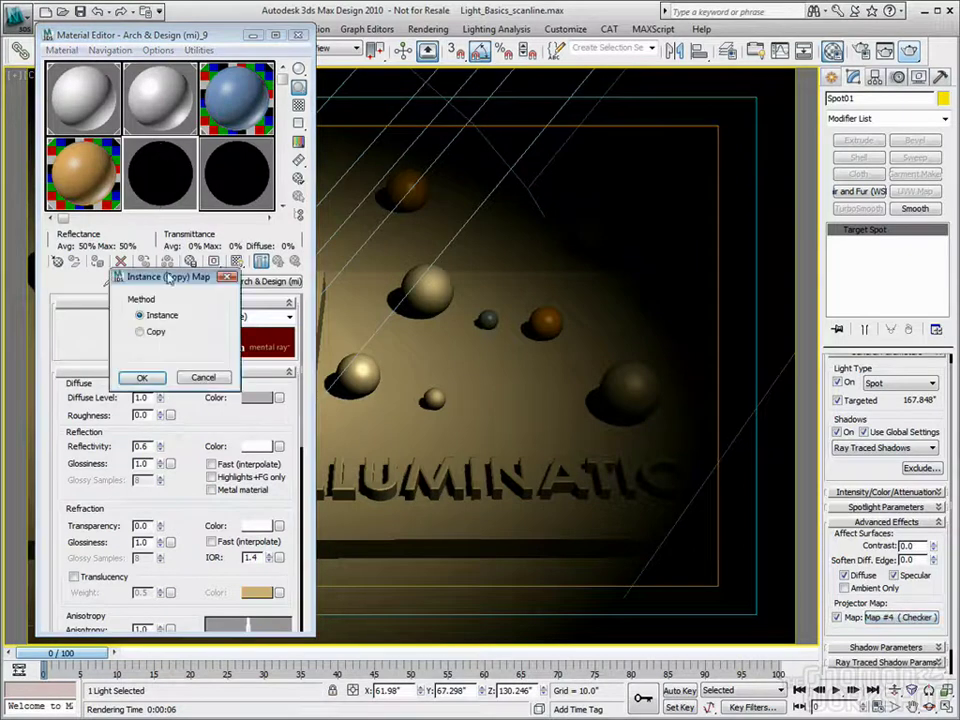
left_click(142, 377)
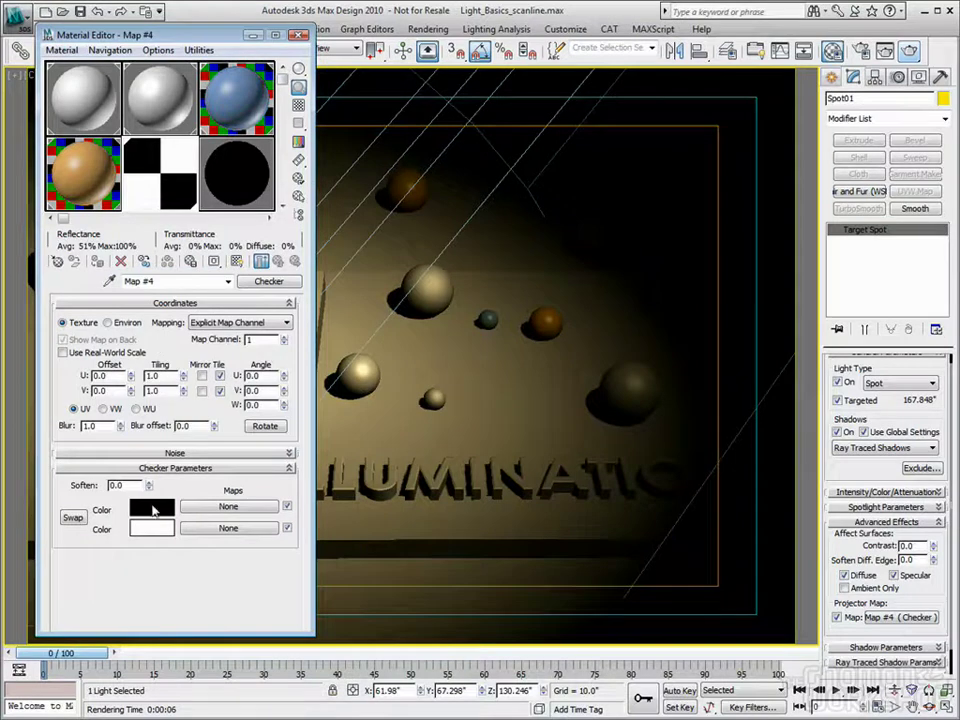
Step: Set the checker's Color 1 to blue and its U and V Tiling to 3
left_click(153, 509)
left_click(372, 110)
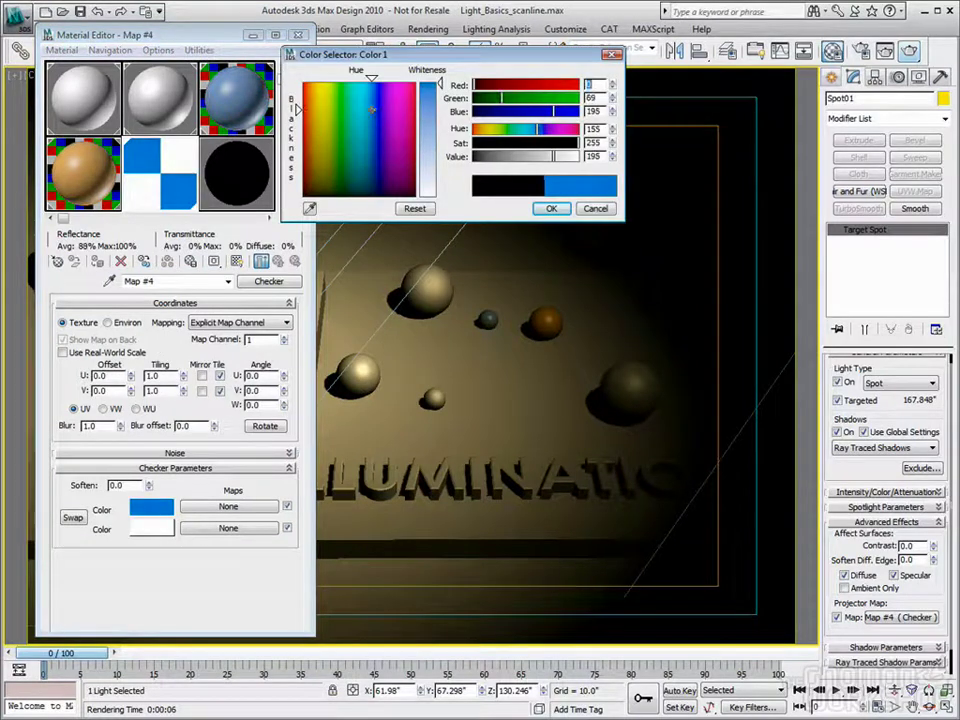
left_click(552, 209)
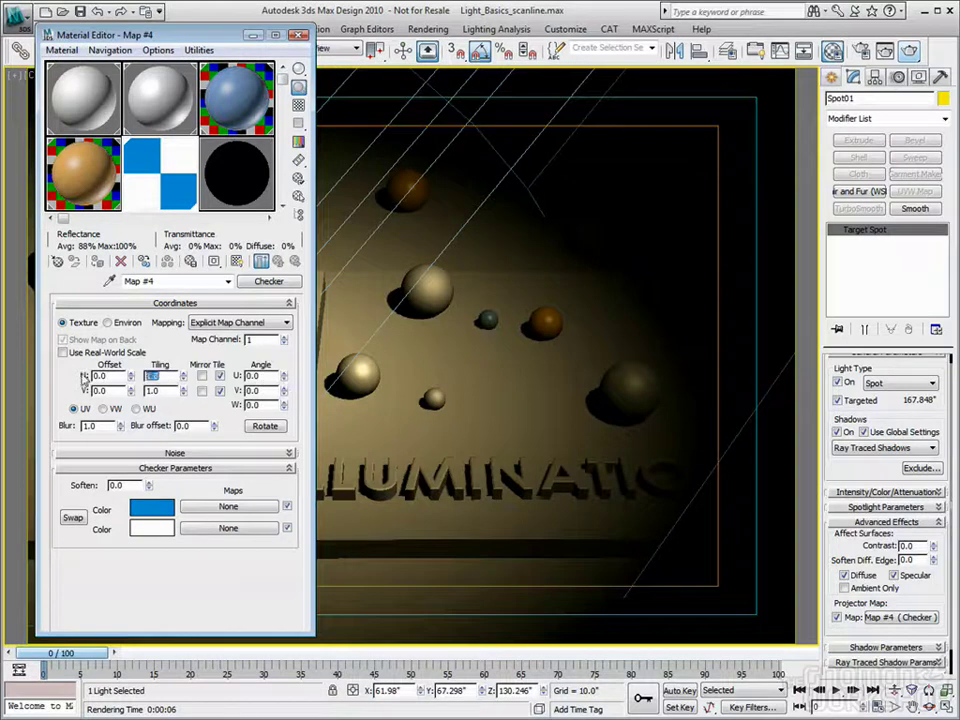
type("3")
key("Tab")
type("3")
key("Tab")
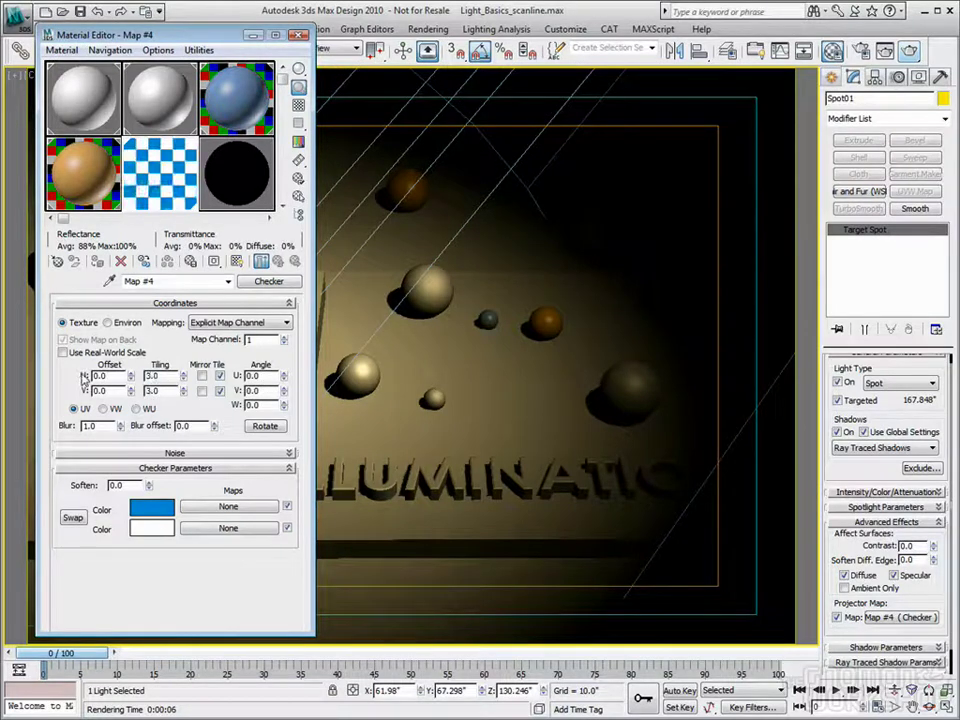
left_click(298, 36)
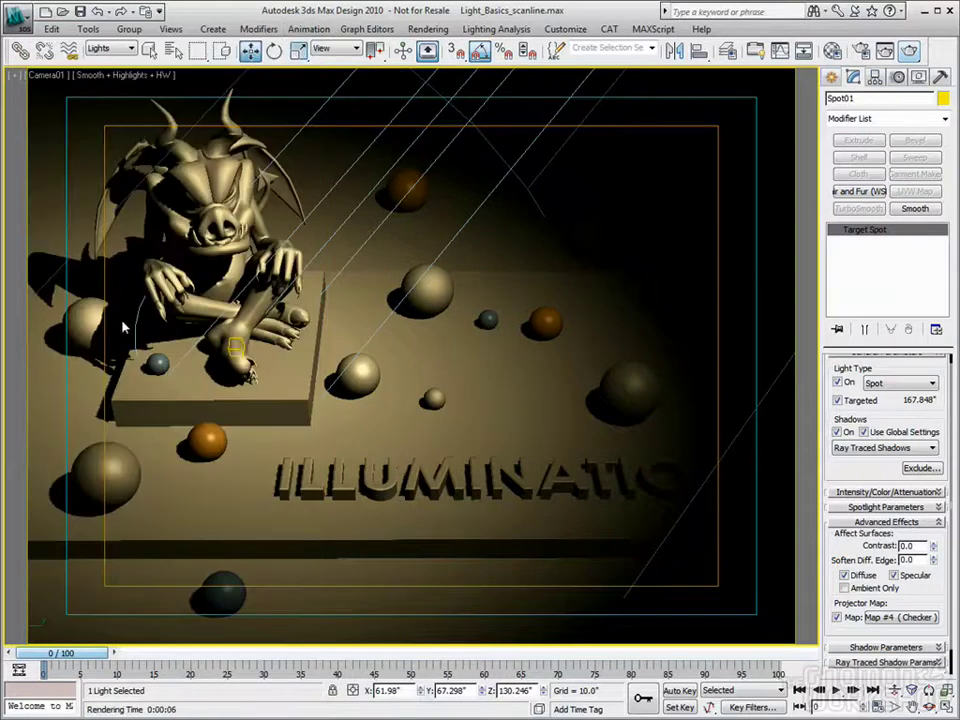
Step: Render the checker projection, then clear the spotlight's projector map
left_click(912, 54)
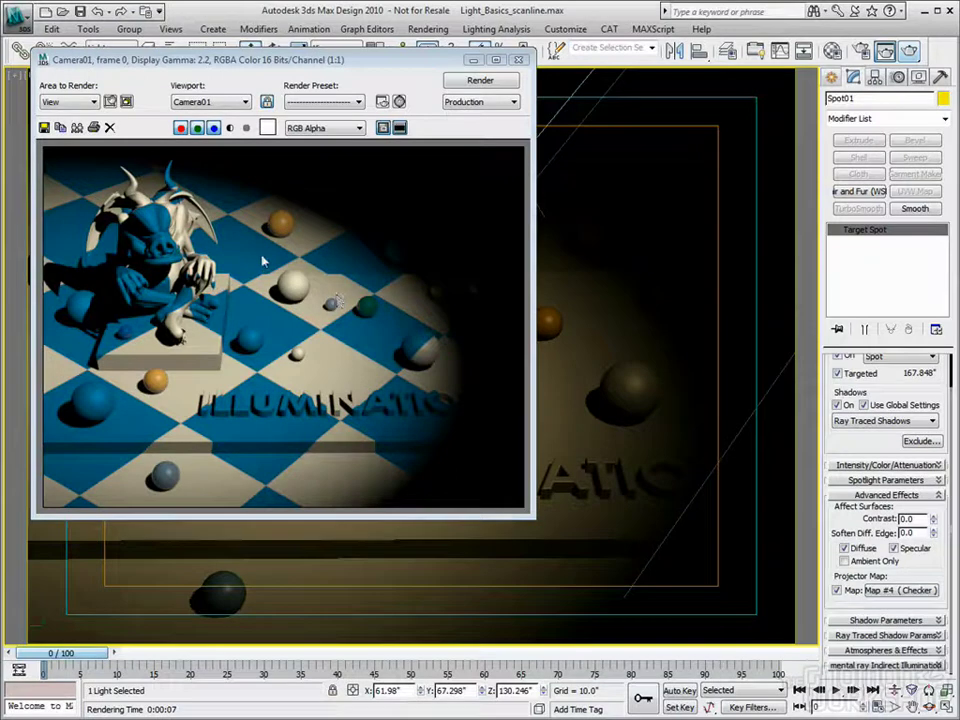
right_click(885, 590)
left_click(790, 662)
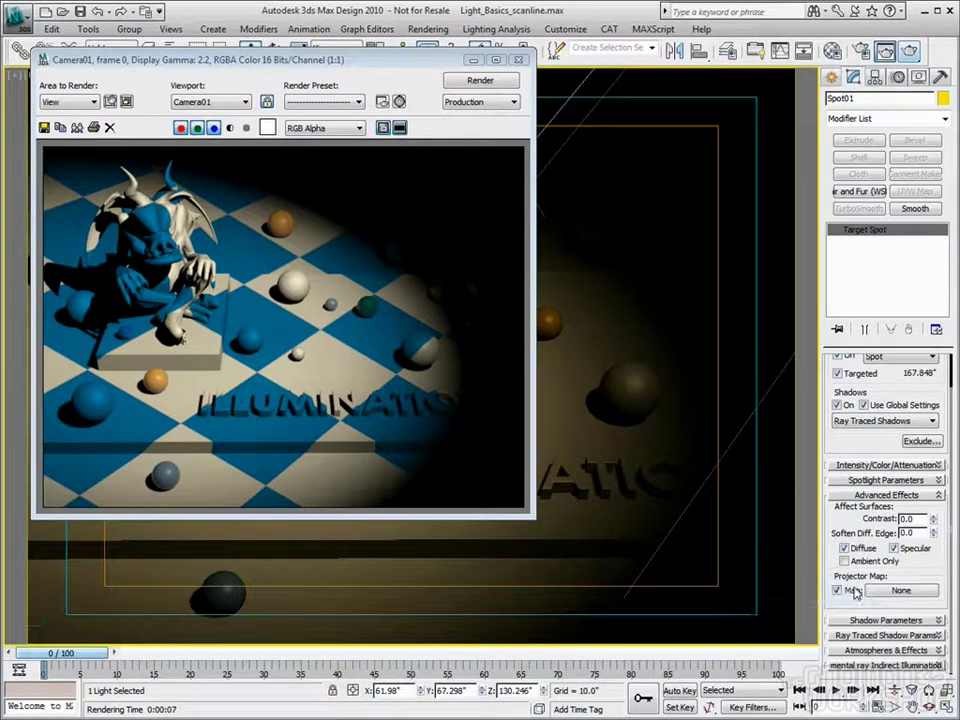
Step: Collapse Advanced Effects and expand the Shadow Parameters rollout
left_click(938, 495)
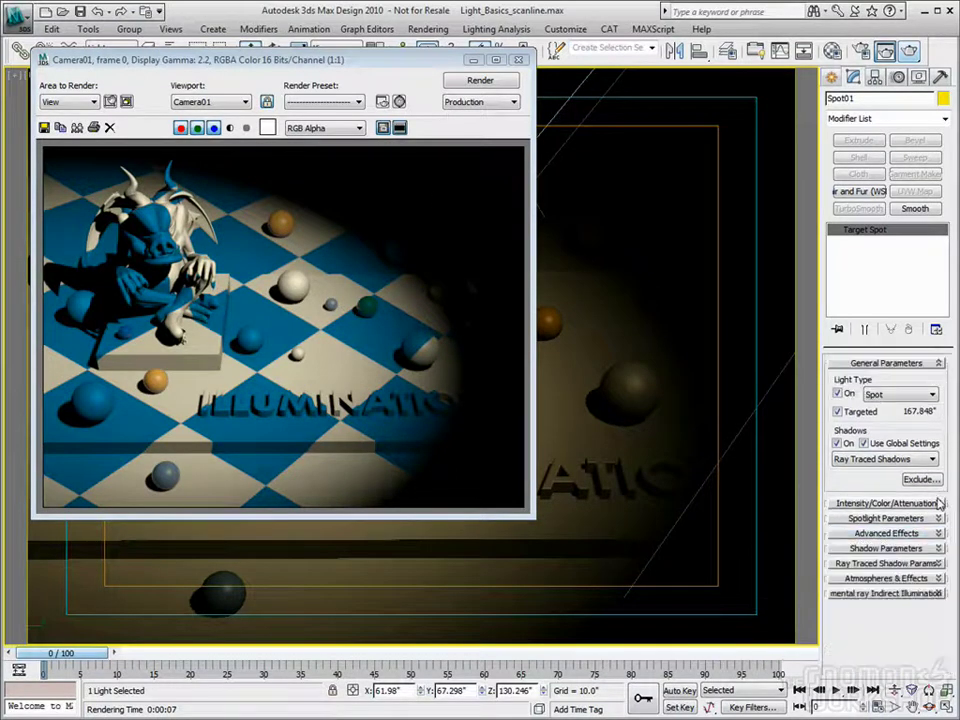
left_click(937, 548)
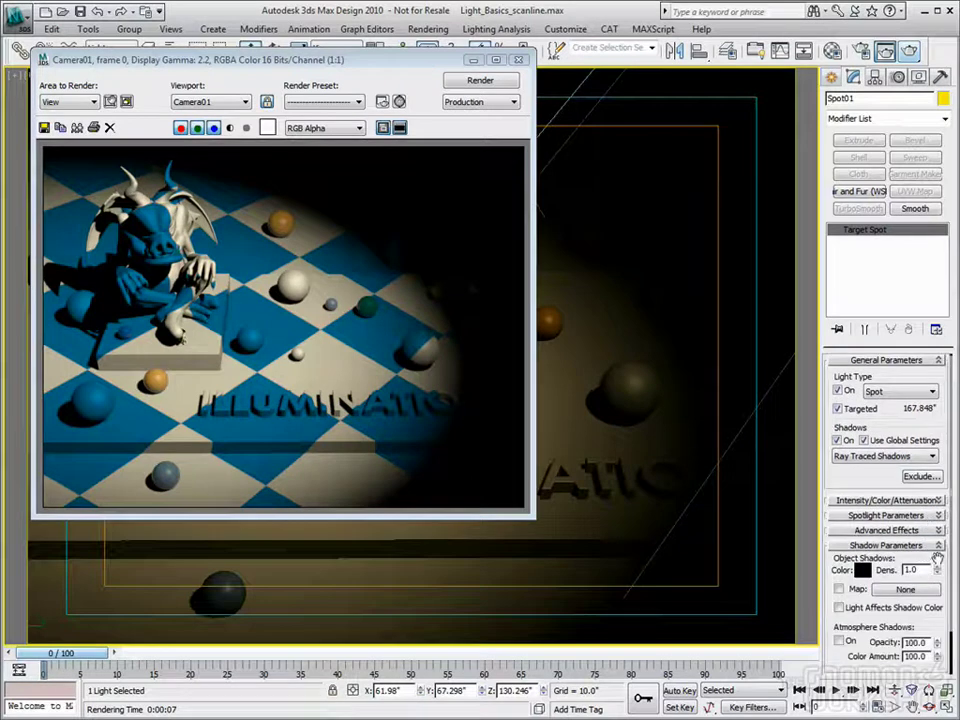
left_click_drag(856, 482, 856, 485)
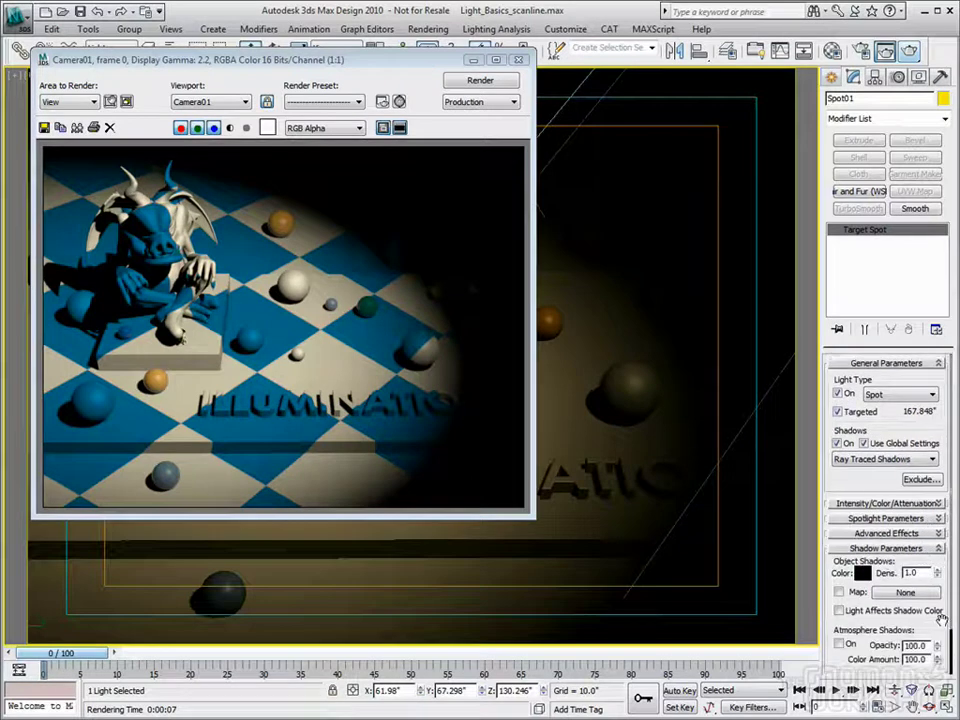
scroll(870, 520, "down", 2)
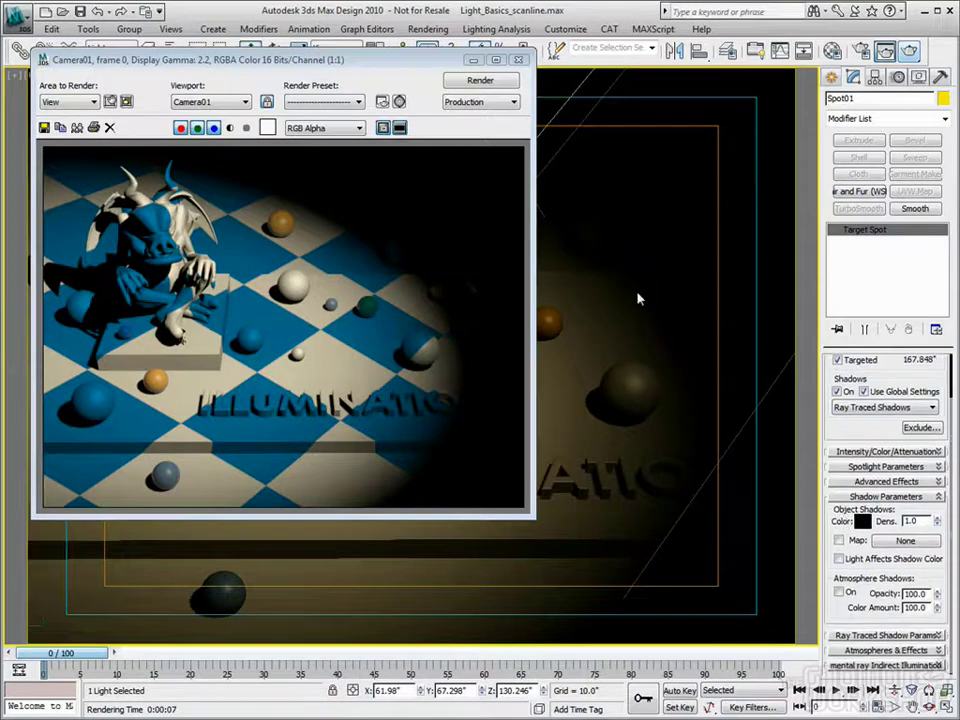
Step: Set the shadow colour to green and render a test
left_click(862, 521)
left_click_drag(345, 86, 333, 88)
left_click(554, 210)
left_click(447, 84)
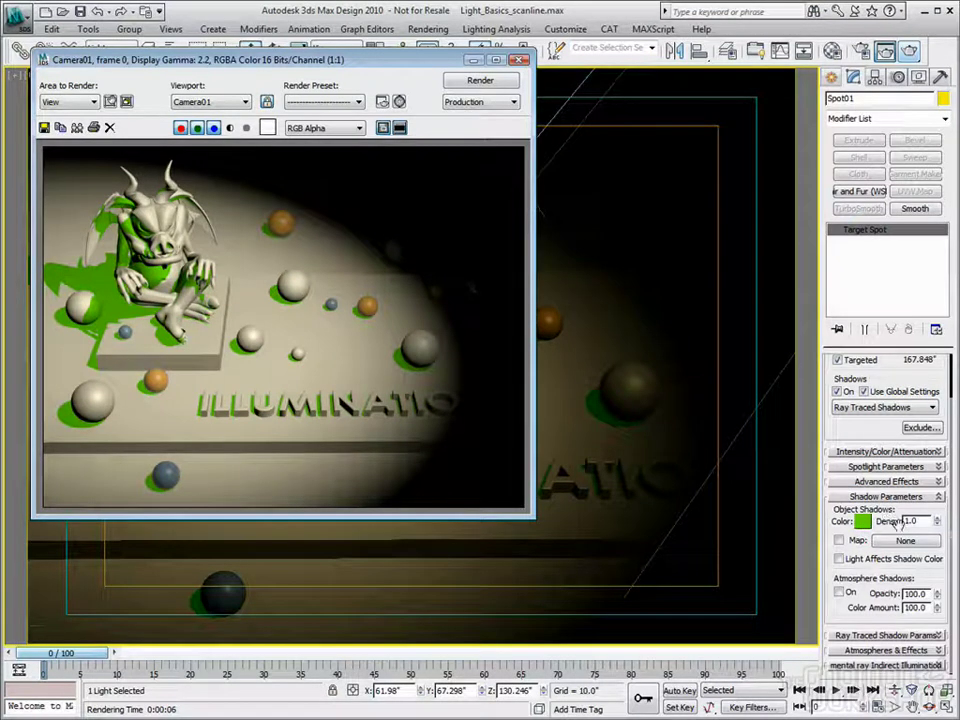
Step: Return the shadow colour to black and enable the Object Shadows Map
left_click(862, 522)
left_click_drag(550, 156, 474, 209)
left_click(551, 208)
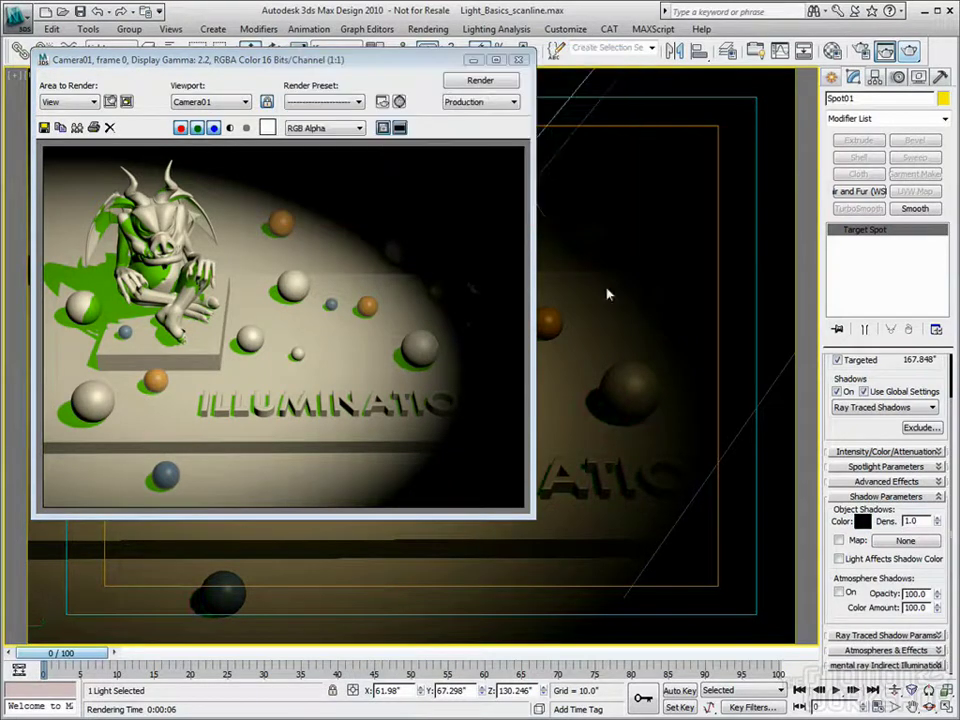
left_click(839, 540)
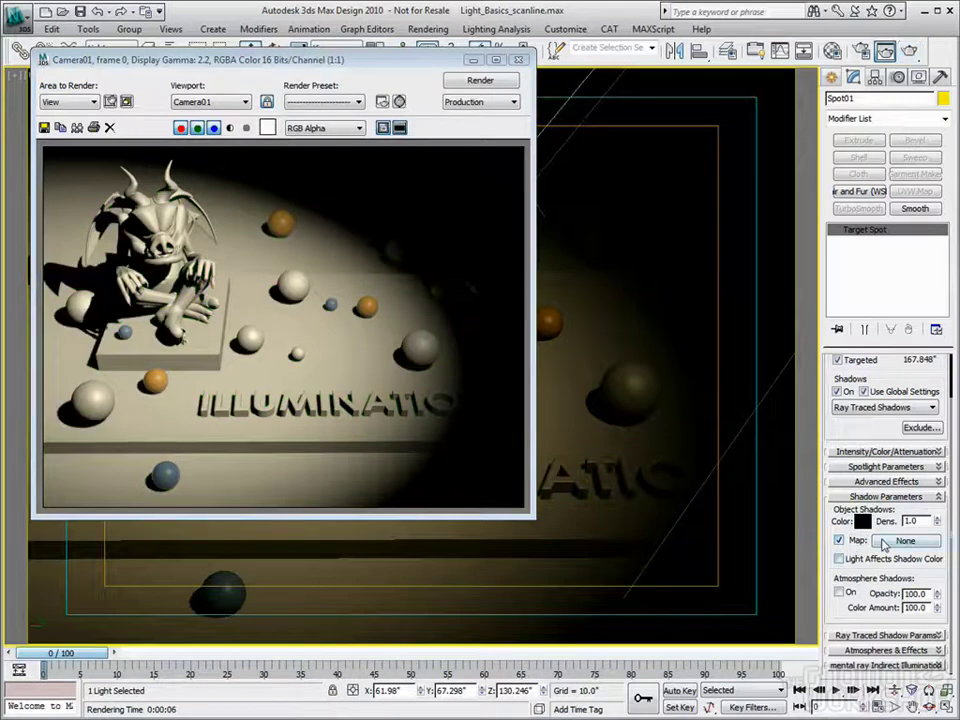
Step: Assign a Checker as the shadow map and test-render it
left_click(884, 541)
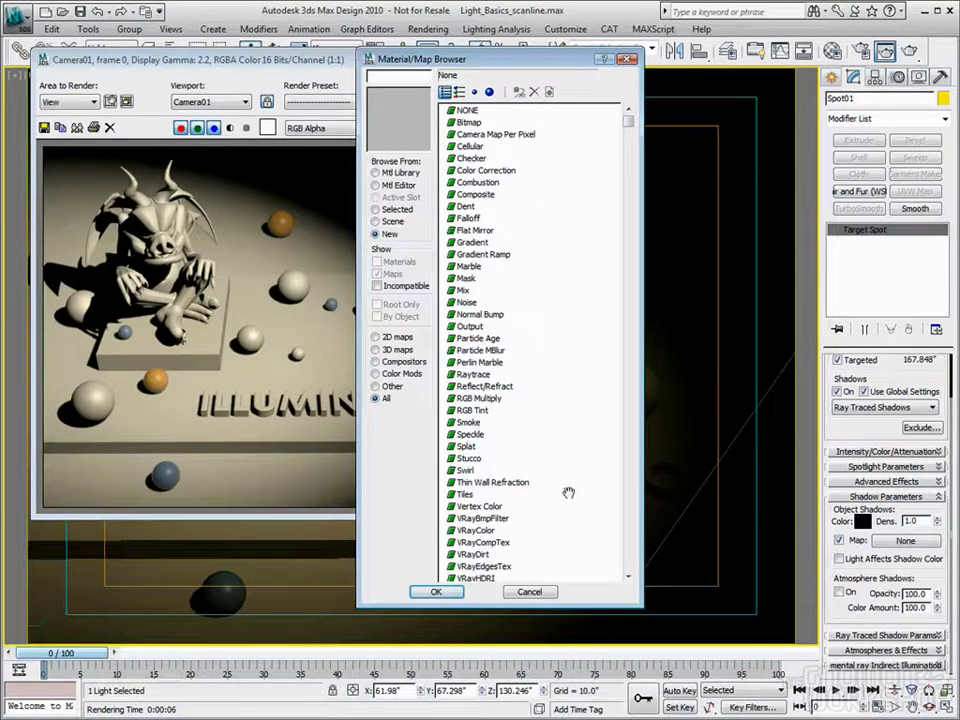
double_click(472, 160)
key("shift+q")
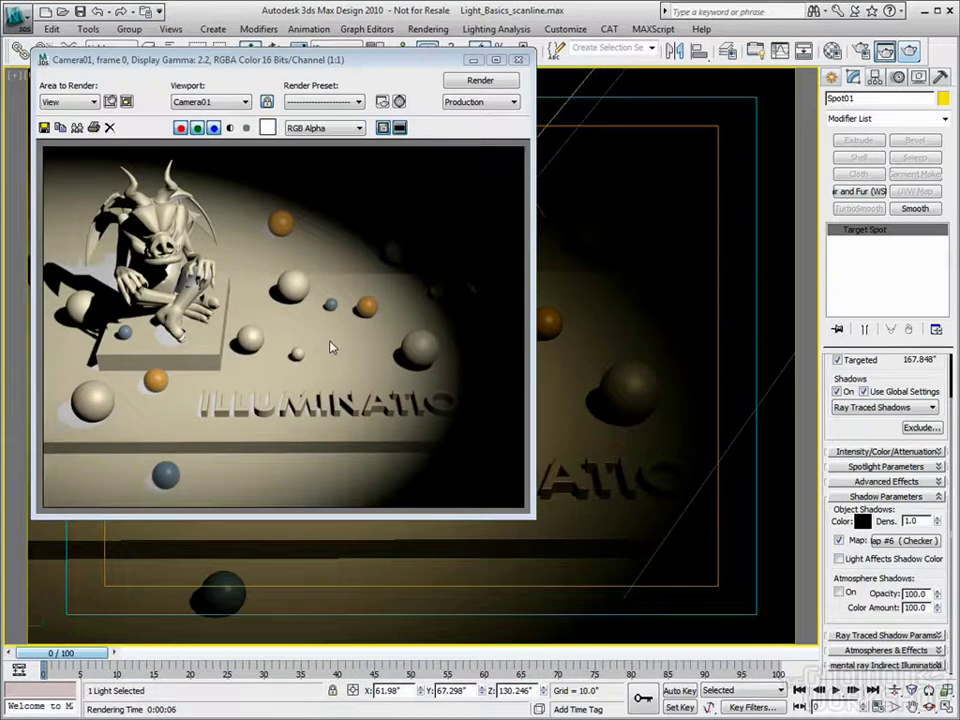
left_click(885, 50)
Step: Instance the shadow checker into an empty Material Editor slot and make Color 1 purple
left_click(832, 50)
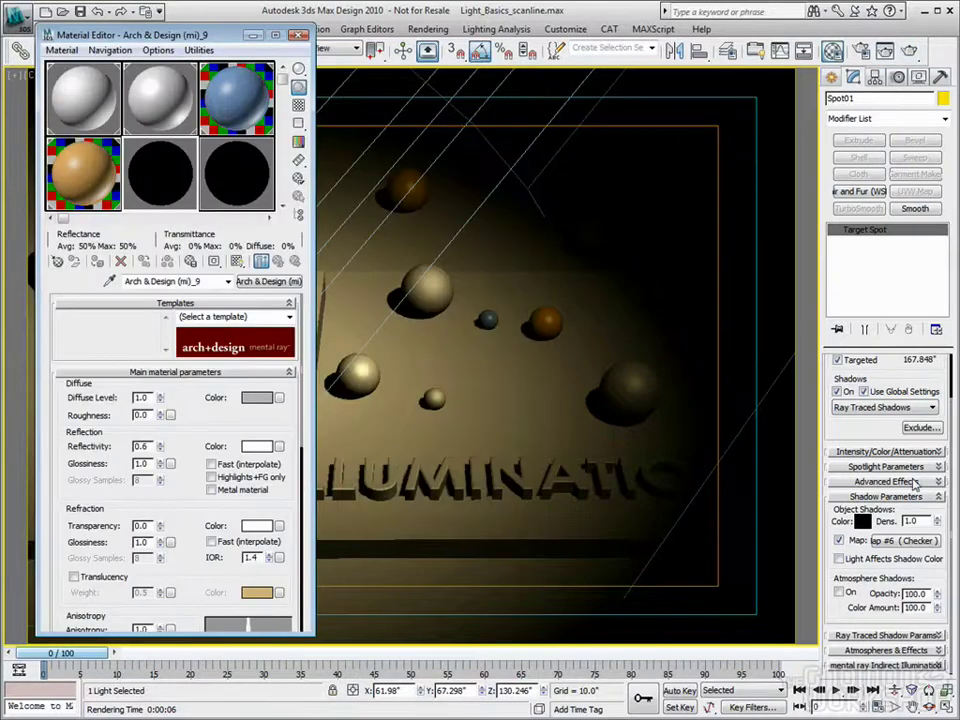
left_click_drag(900, 541, 160, 172)
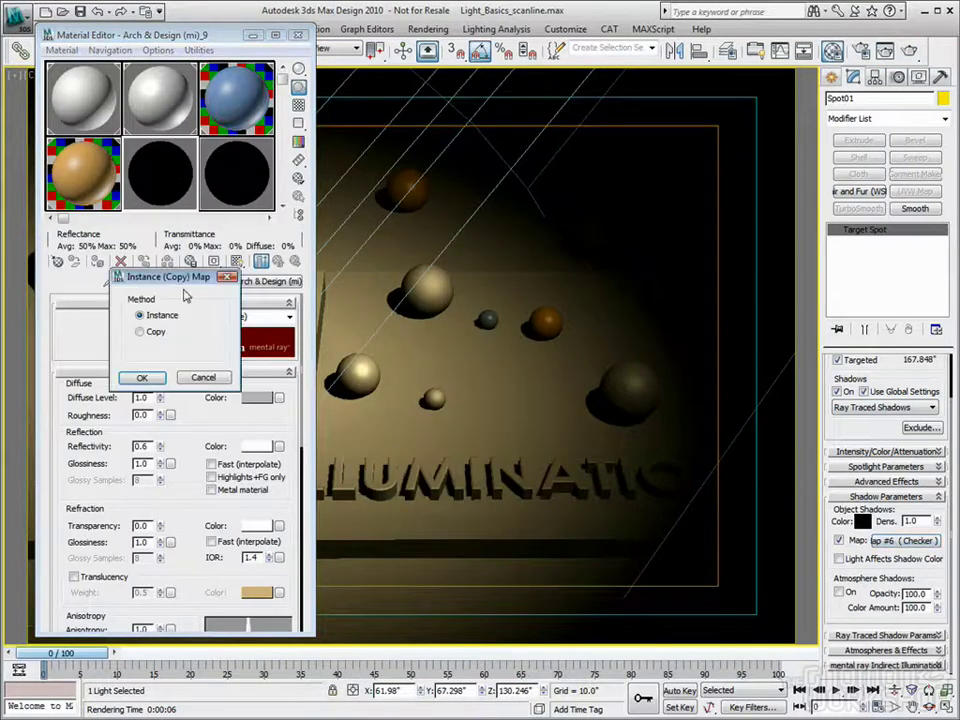
left_click(141, 376)
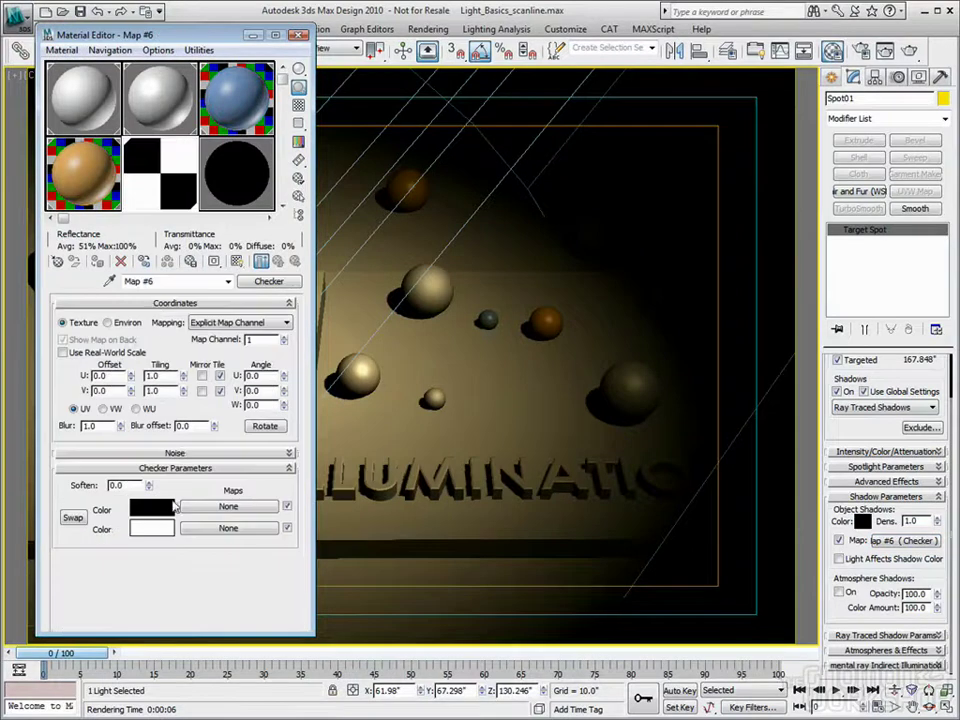
left_click(173, 507)
left_click_drag(395, 140, 416, 177)
left_click(553, 208)
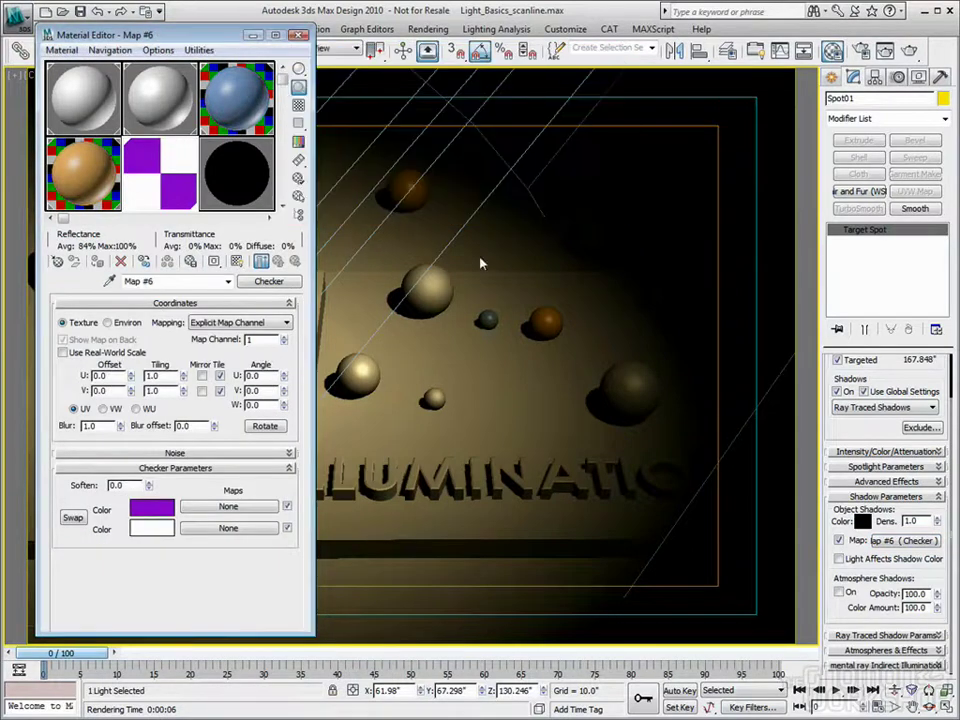
Step: Make checker Color 2 light green and render to preview the tinted shadows
left_click(140, 535)
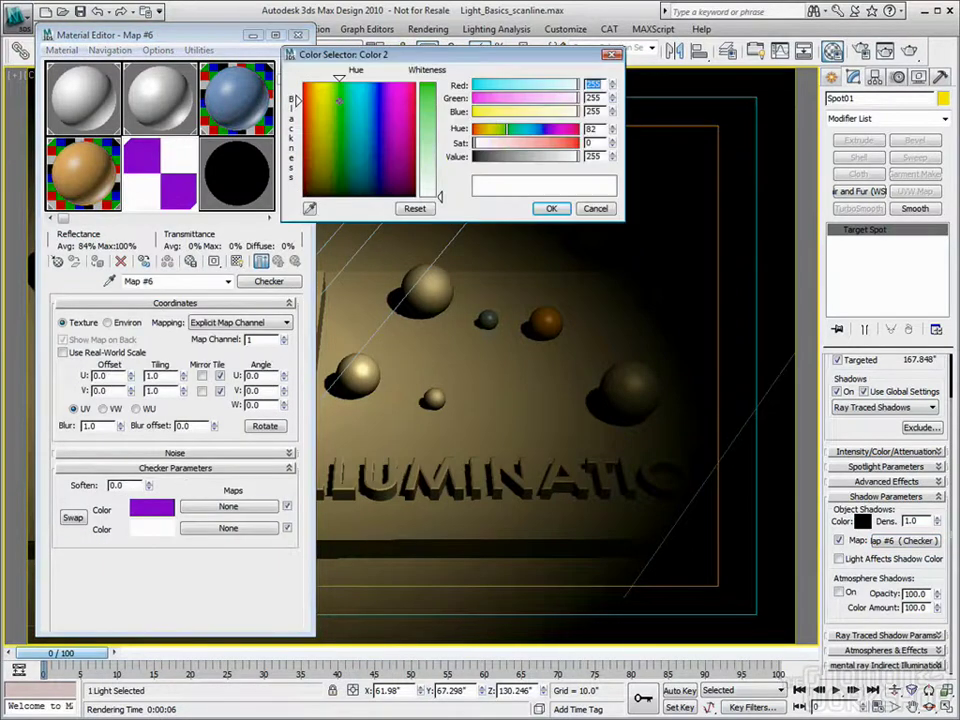
left_click_drag(448, 201, 440, 142)
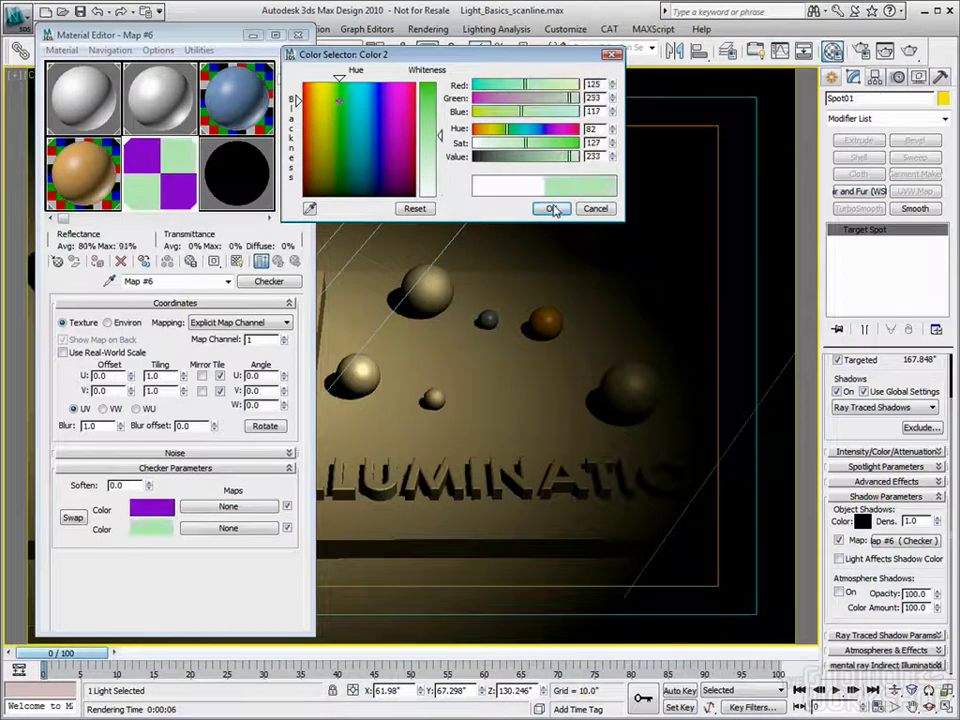
left_click(551, 208)
left_click(910, 51)
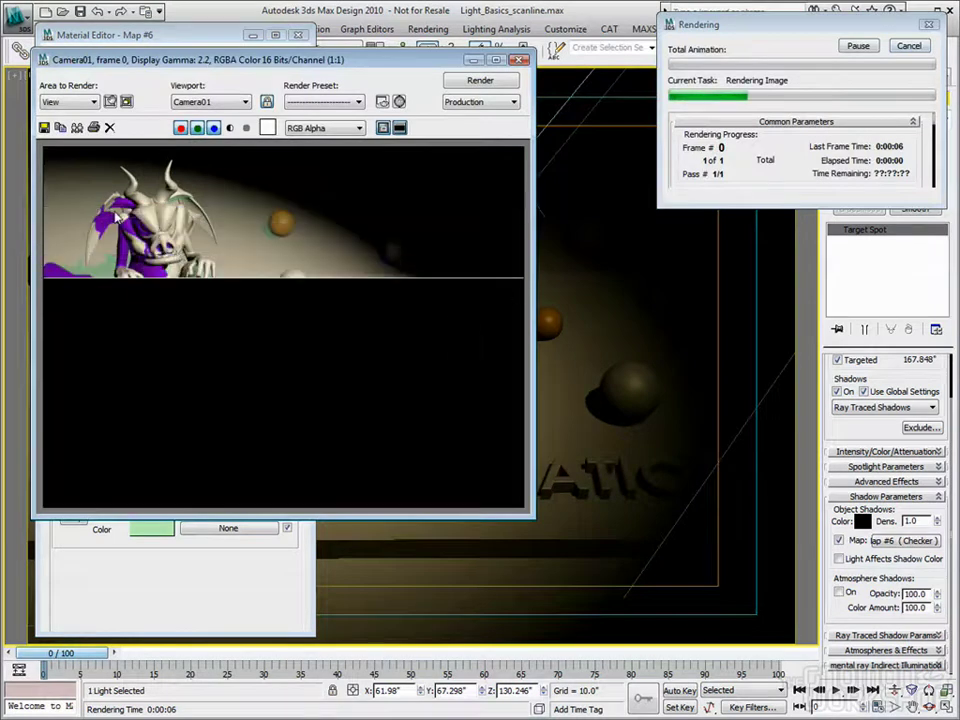
left_click(519, 60)
Step: Cut the checker from the shadow map, turn Map off, and expand Intensity/Color/Attenuation
key("m")
right_click(905, 540)
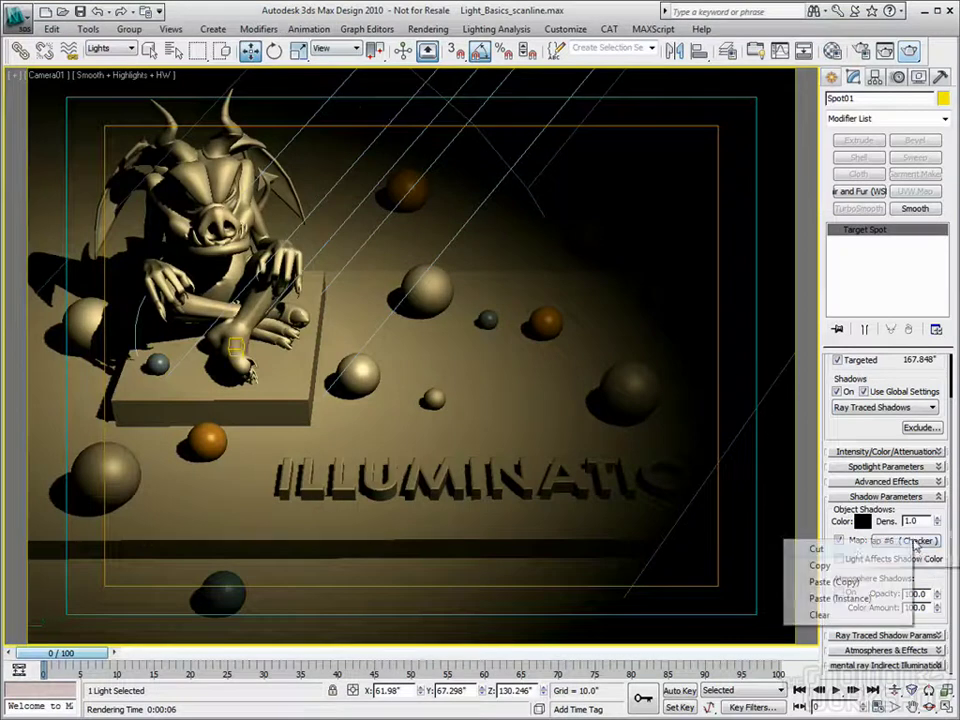
left_click(840, 612)
left_click(851, 541)
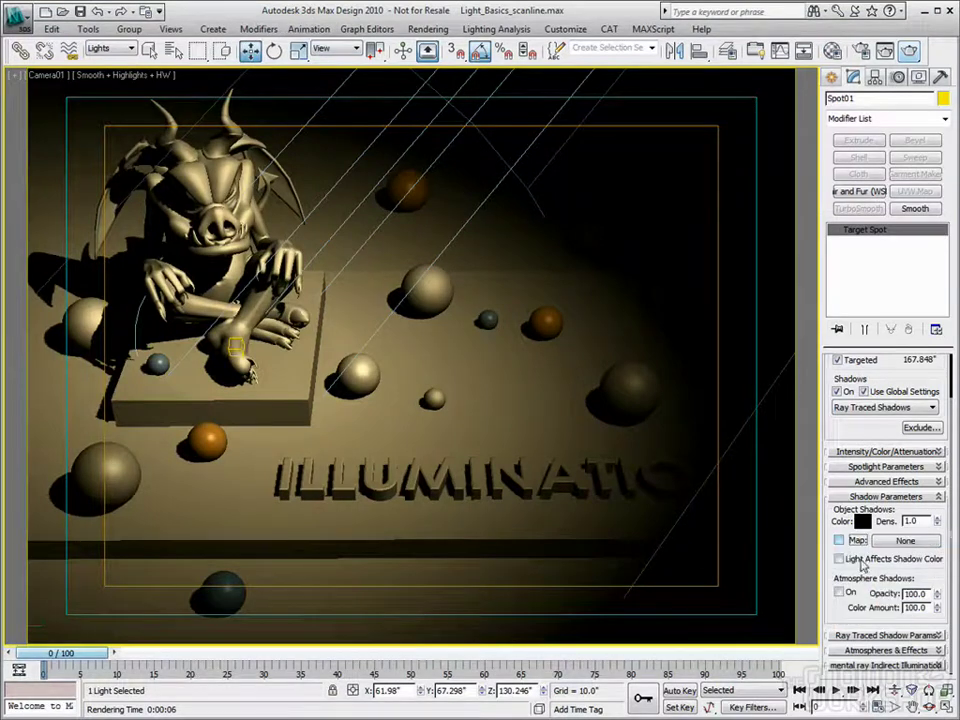
left_click(841, 561)
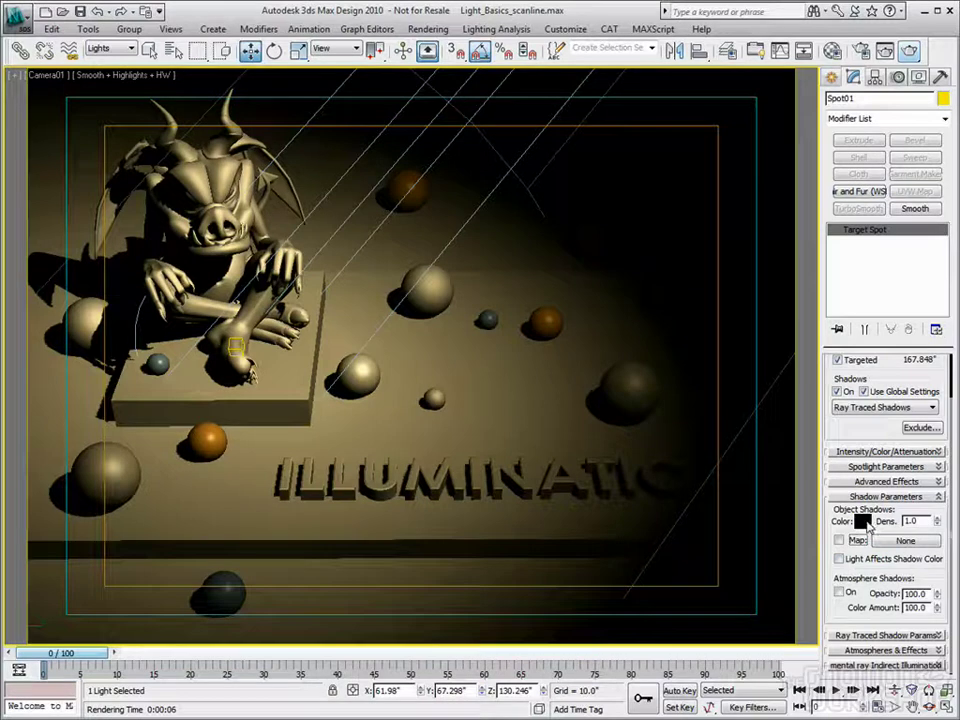
scroll(895, 440, "up", 2)
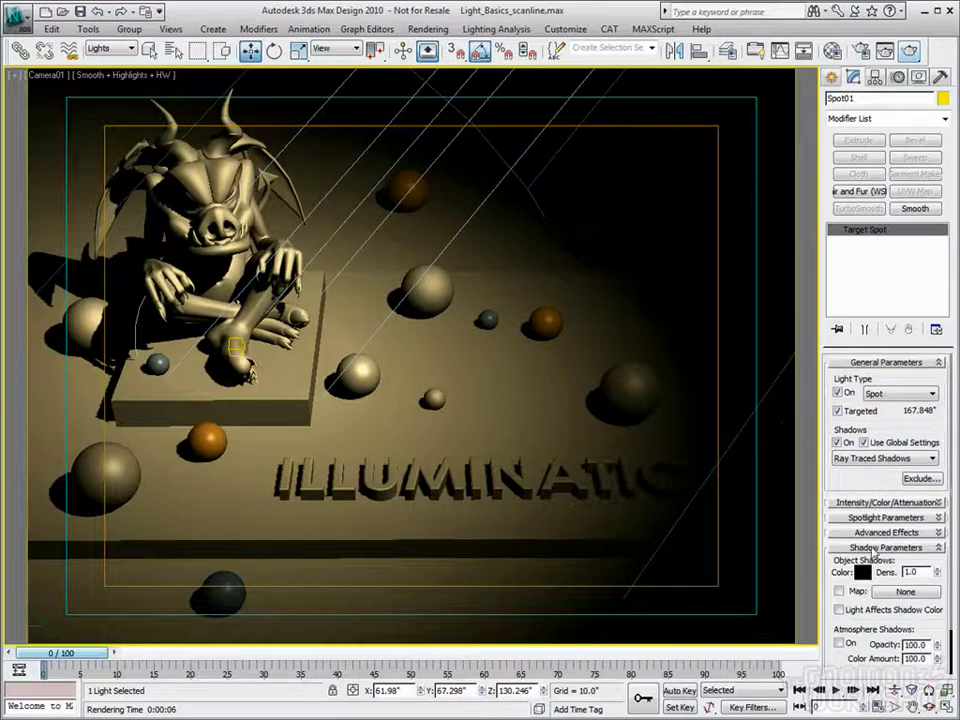
left_click(880, 502)
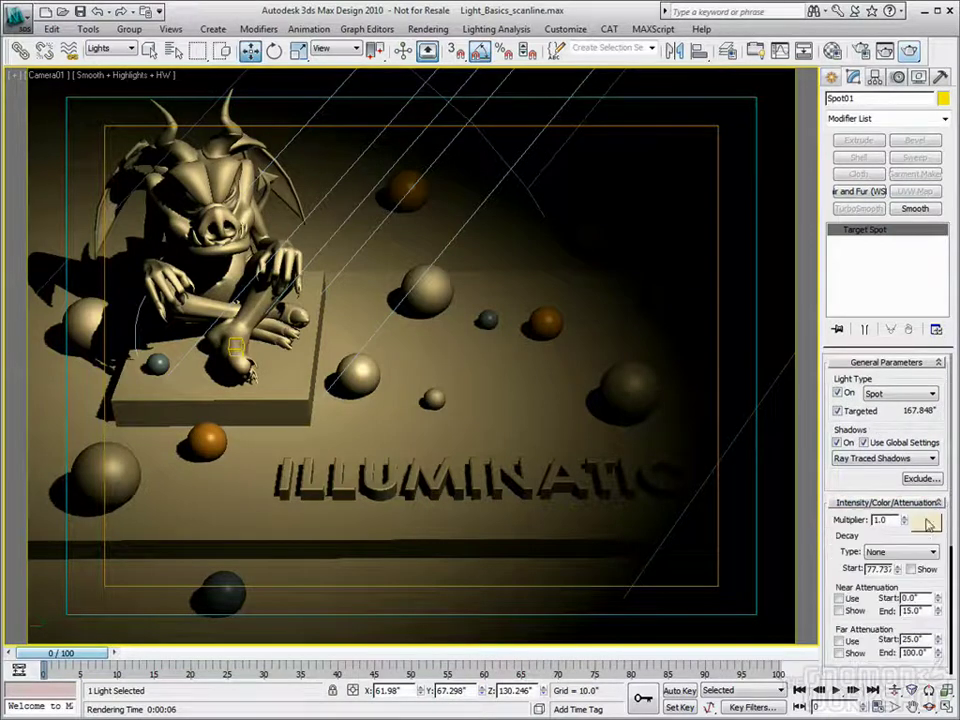
scroll(880, 600, "down", 3)
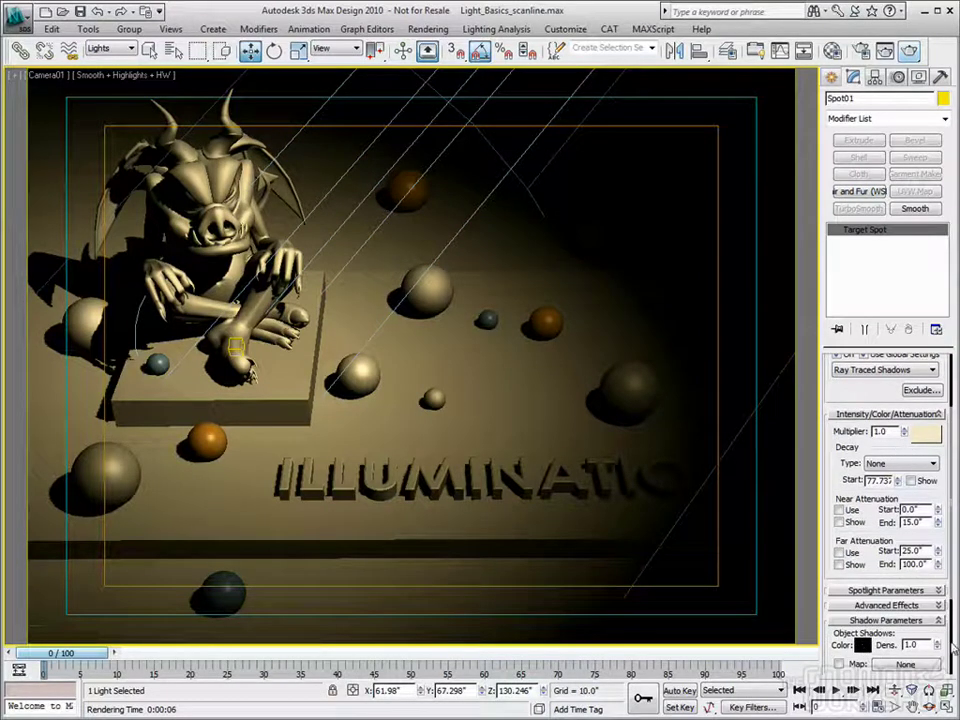
scroll(885, 600, "down", 4)
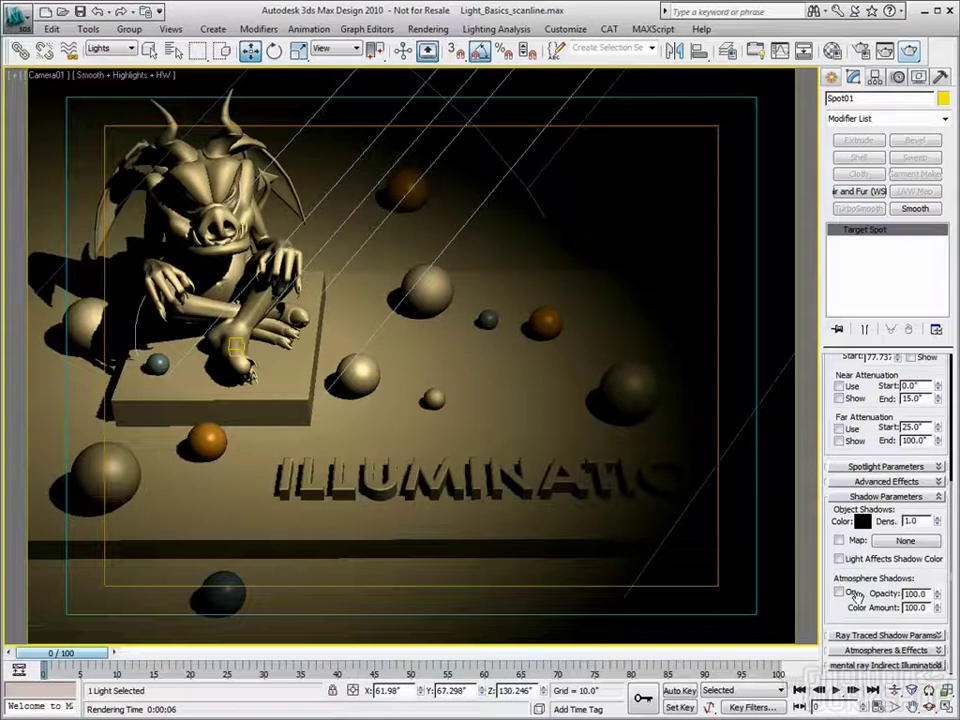
Step: Collapse Shadow Parameters, expand Ray Traced Shadow Params, and keep Ray Traced Shadows
left_click(933, 497)
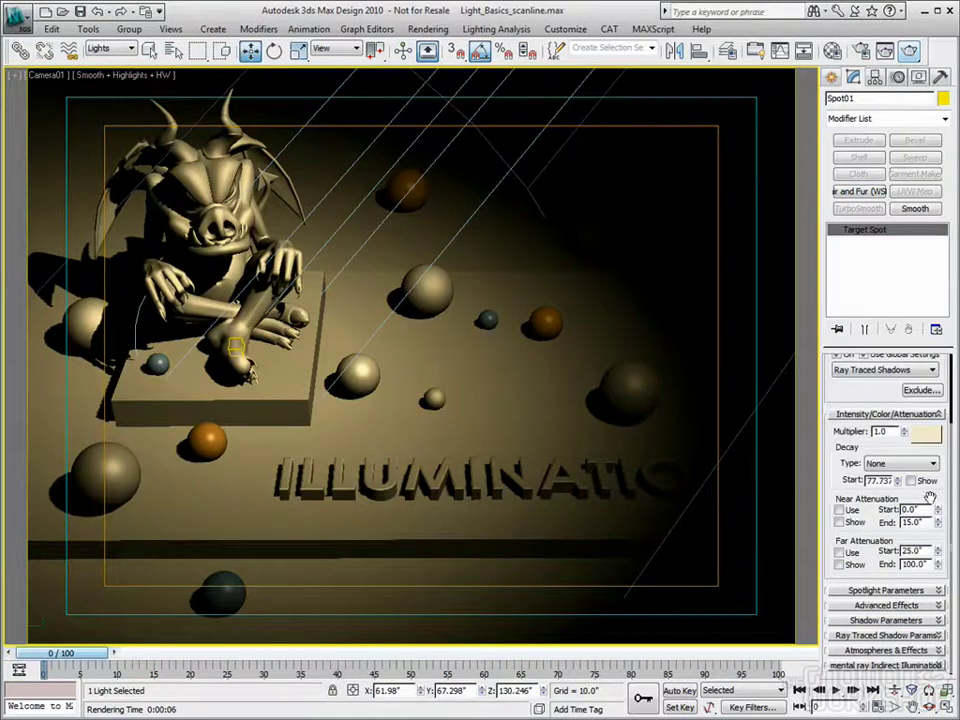
left_click(890, 634)
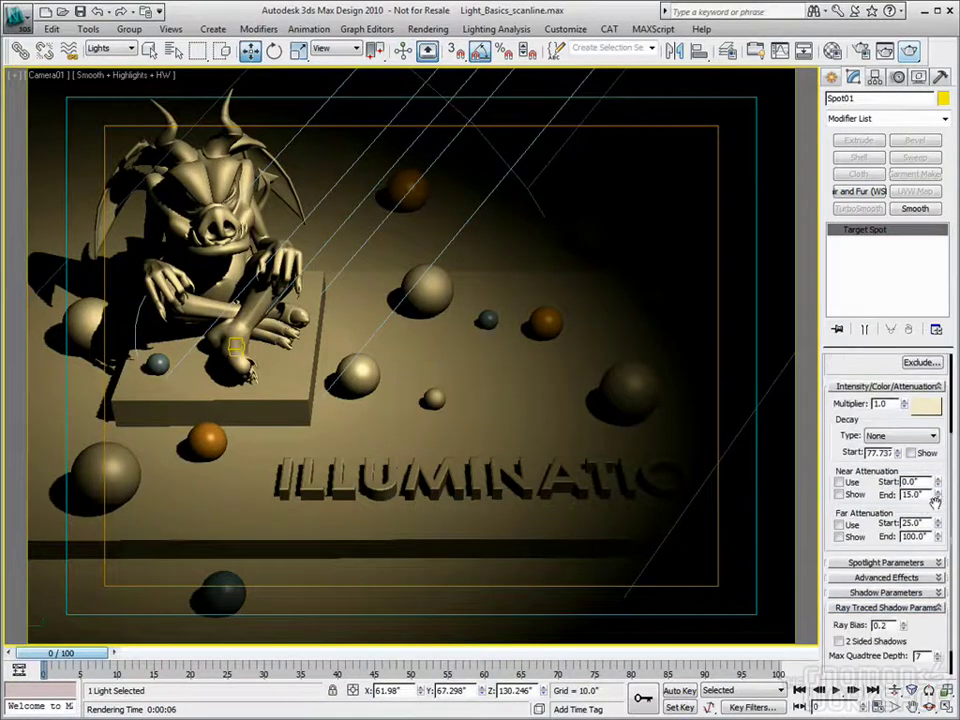
scroll(935, 510, "down", 2)
scroll(928, 560, "up", 5)
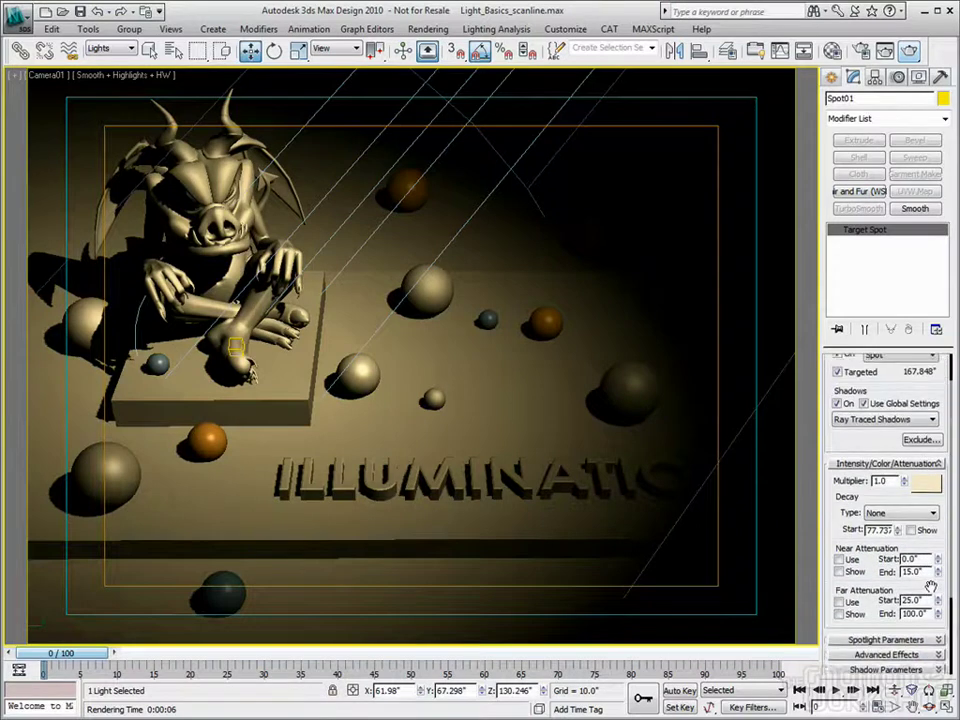
left_click(929, 460)
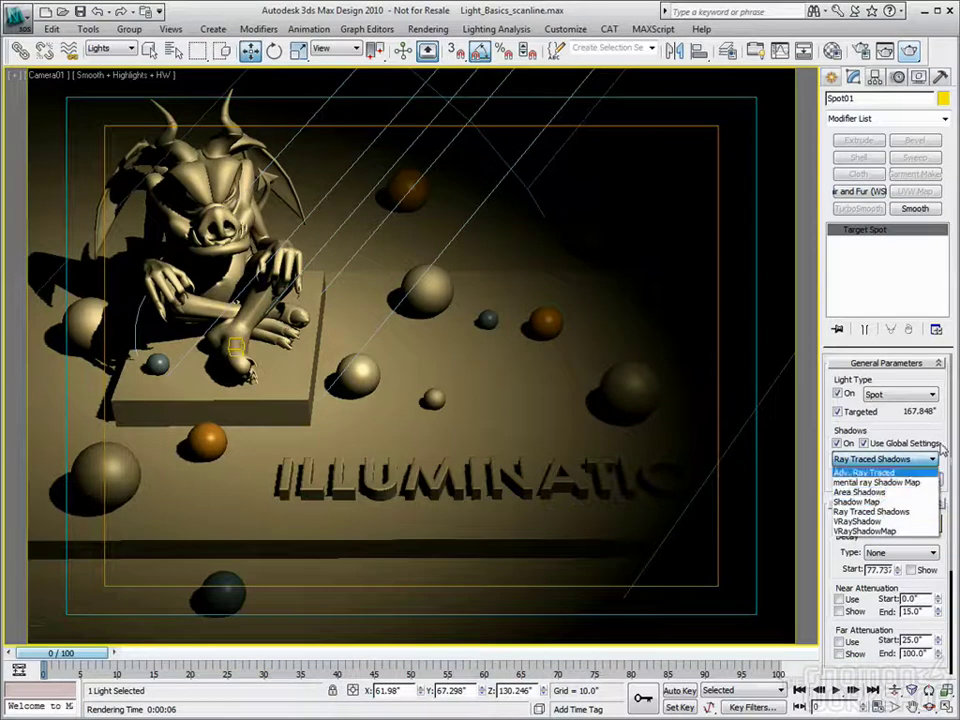
left_click(915, 511)
scroll(920, 512, "down", 2)
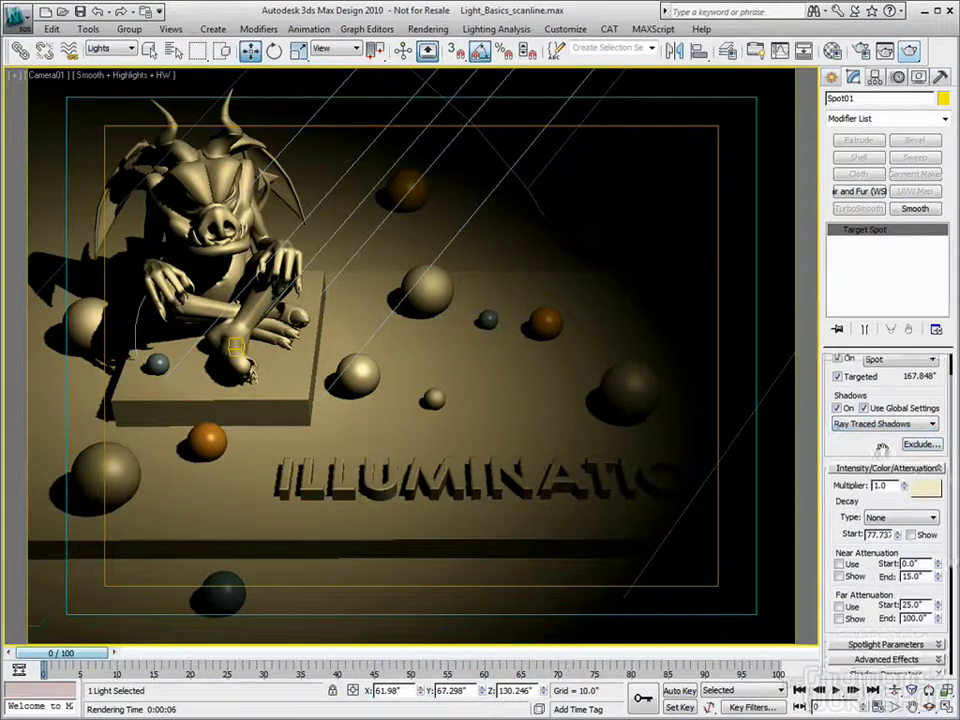
scroll(935, 513, "down", 6)
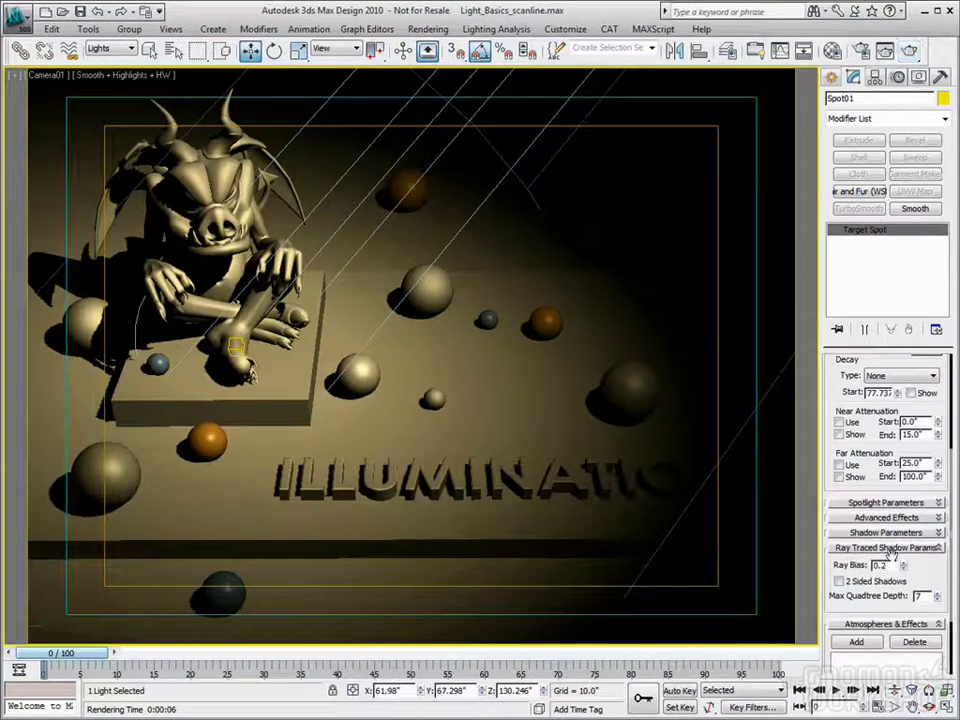
Step: Render the camera view, then set Ray Bias to 10 and re-render
double_click(879, 565)
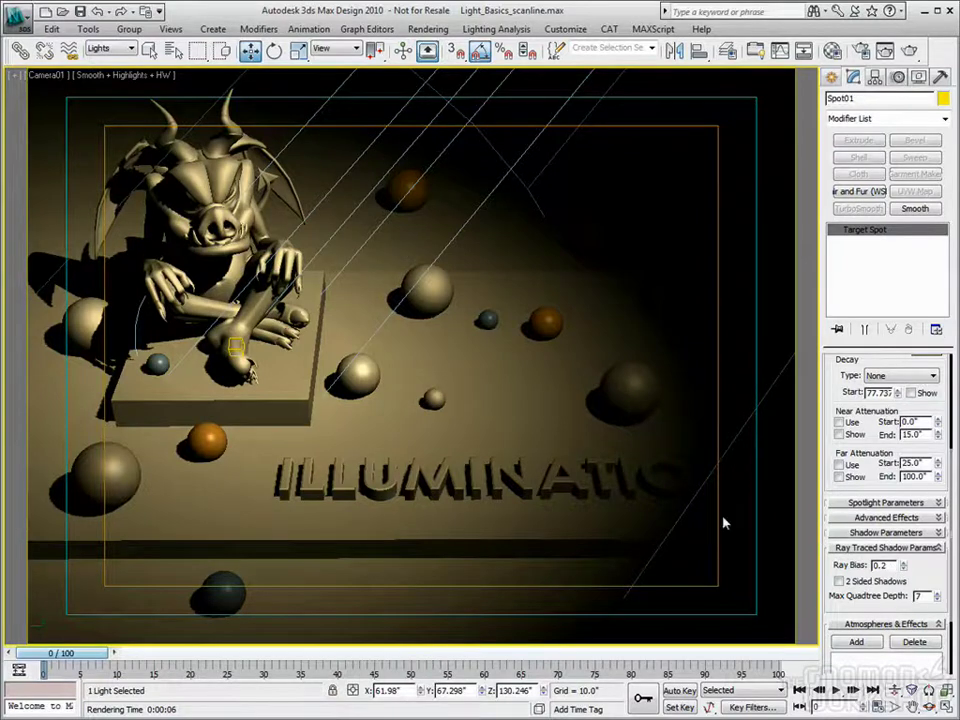
left_click(907, 51)
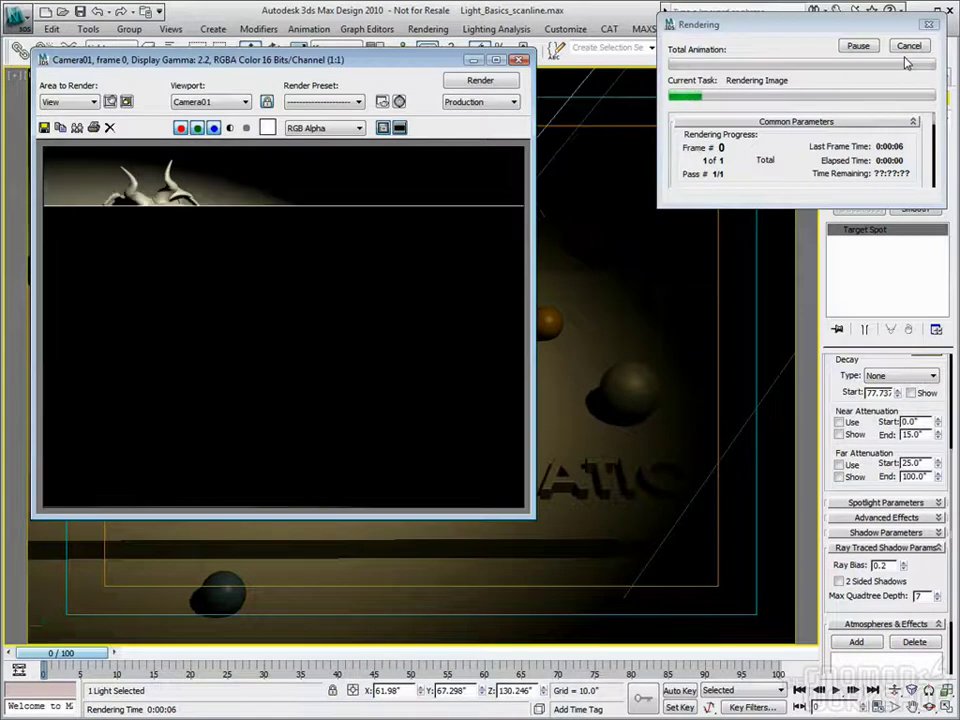
double_click(880, 566)
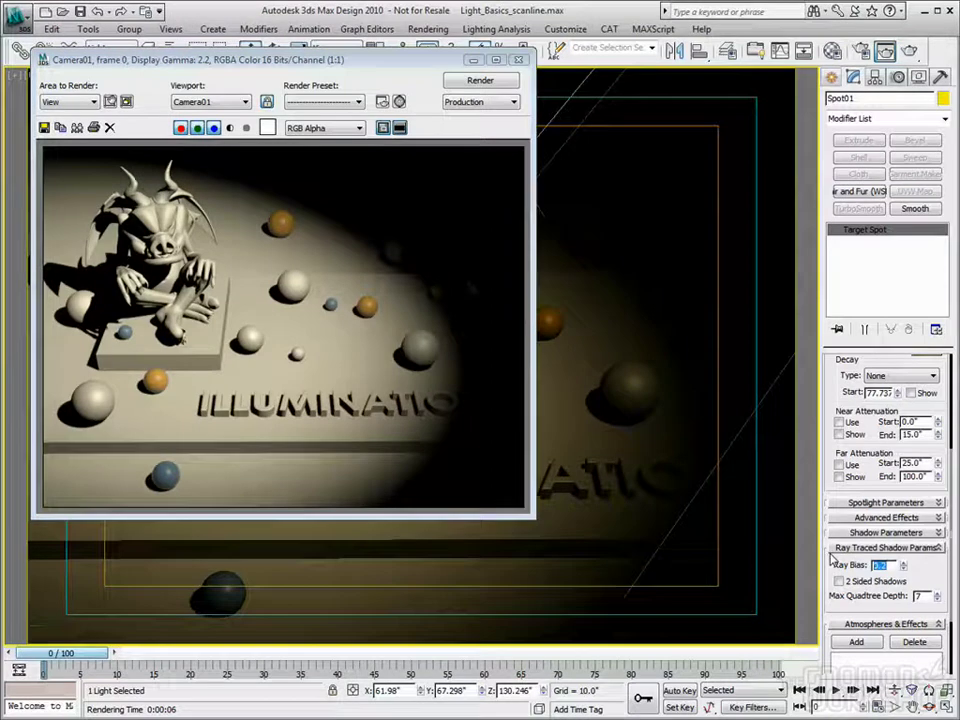
type("10")
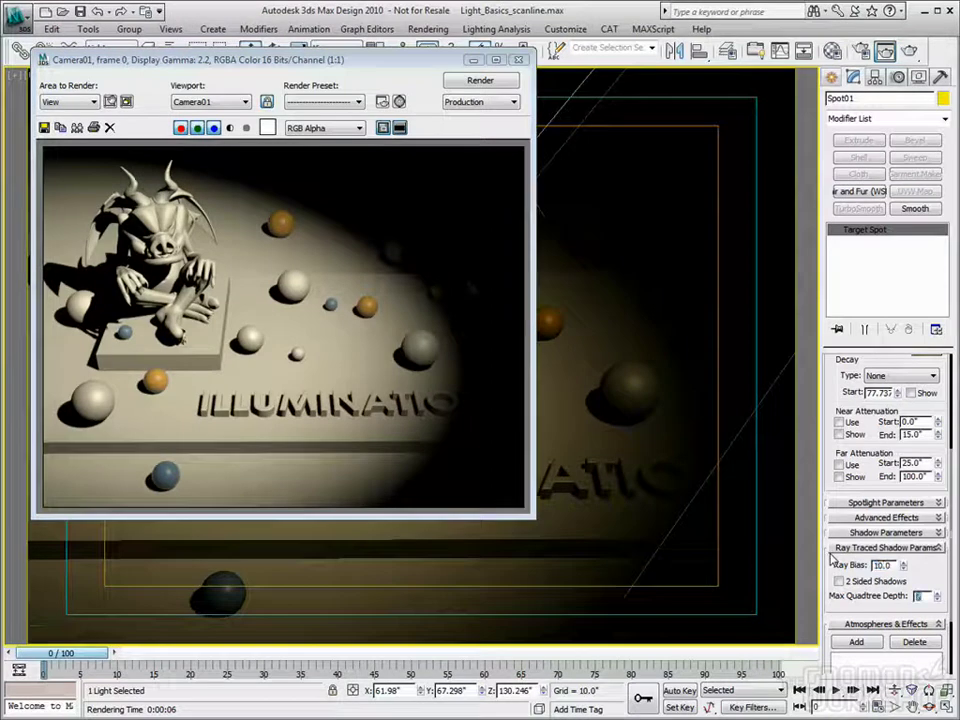
left_click(908, 50)
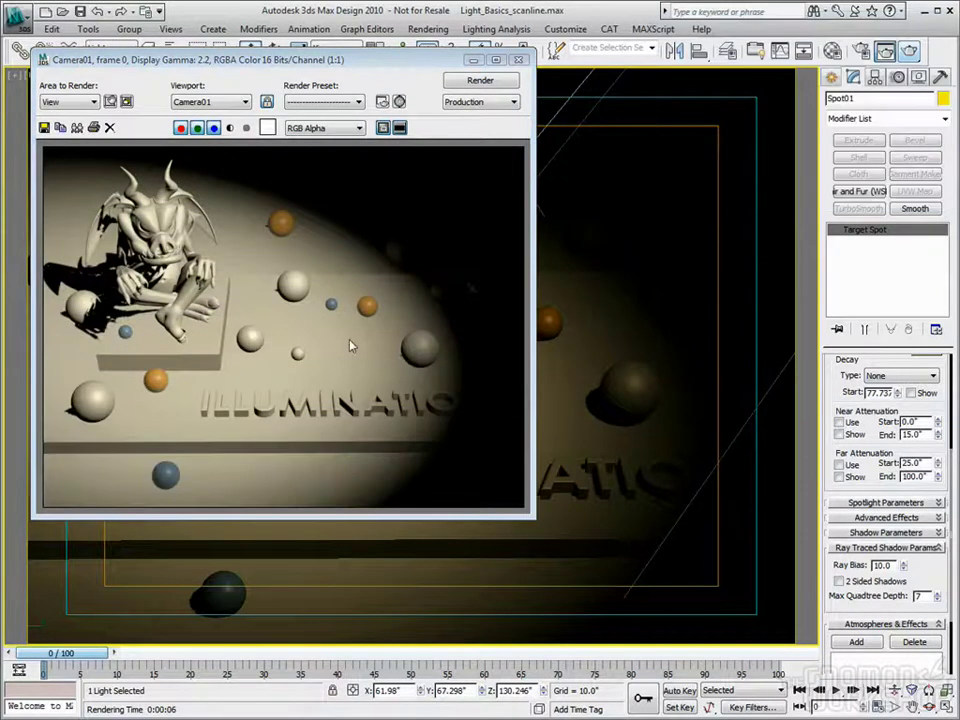
Step: Restore the Ray Bias to 0.2
left_click(880, 565)
type("0.2")
key("Tab")
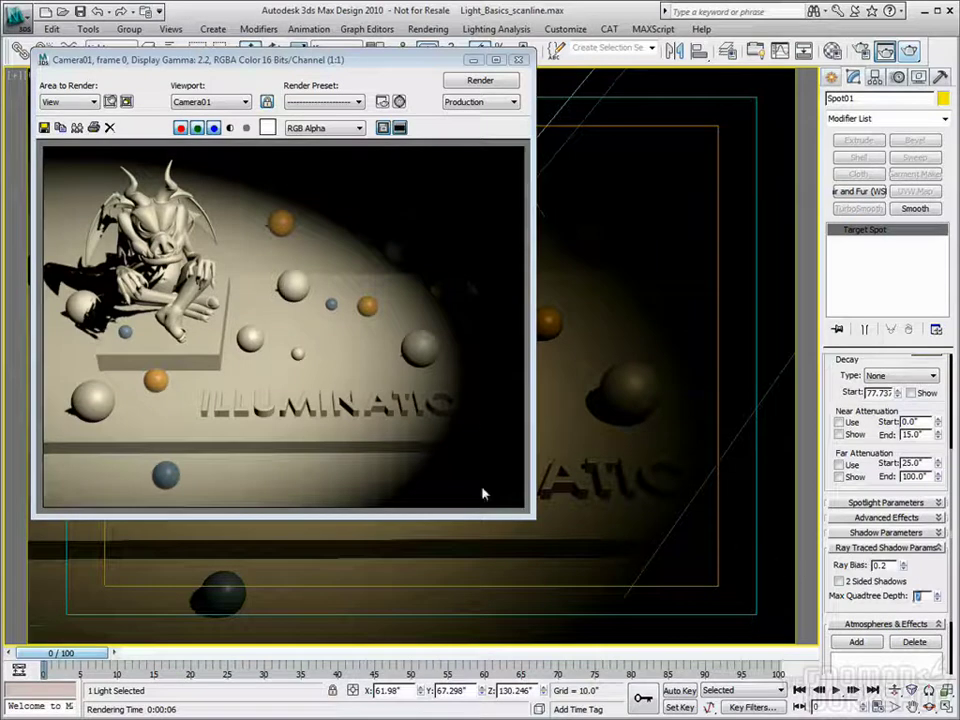
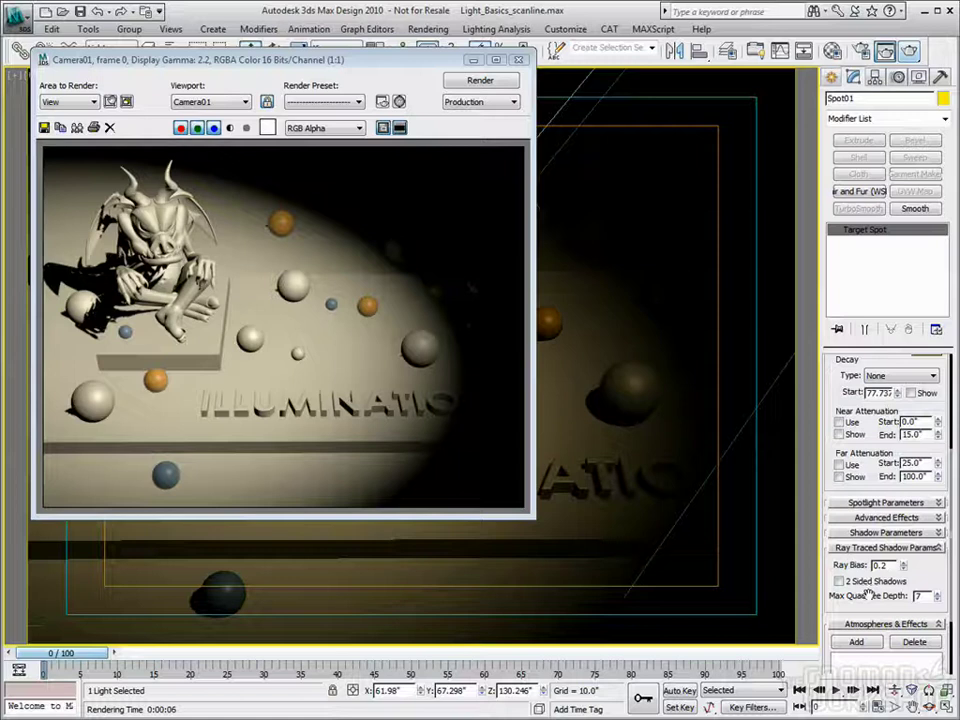
Step: Review the light's shadow, atmosphere and mental ray indirect illumination settings without changing them
double_click(916, 597)
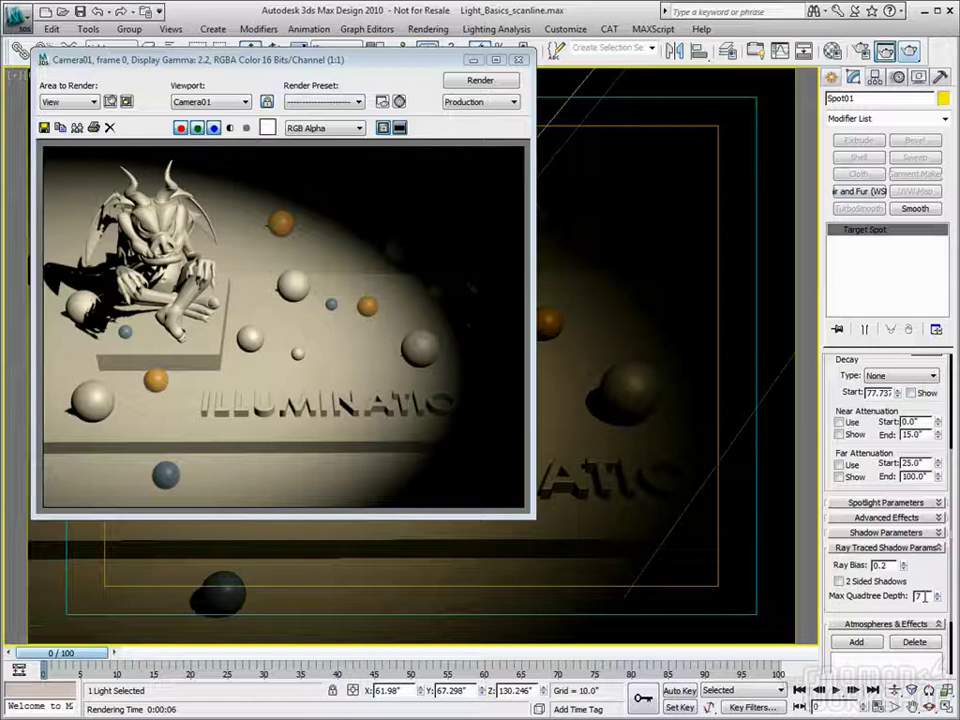
left_click(886, 548)
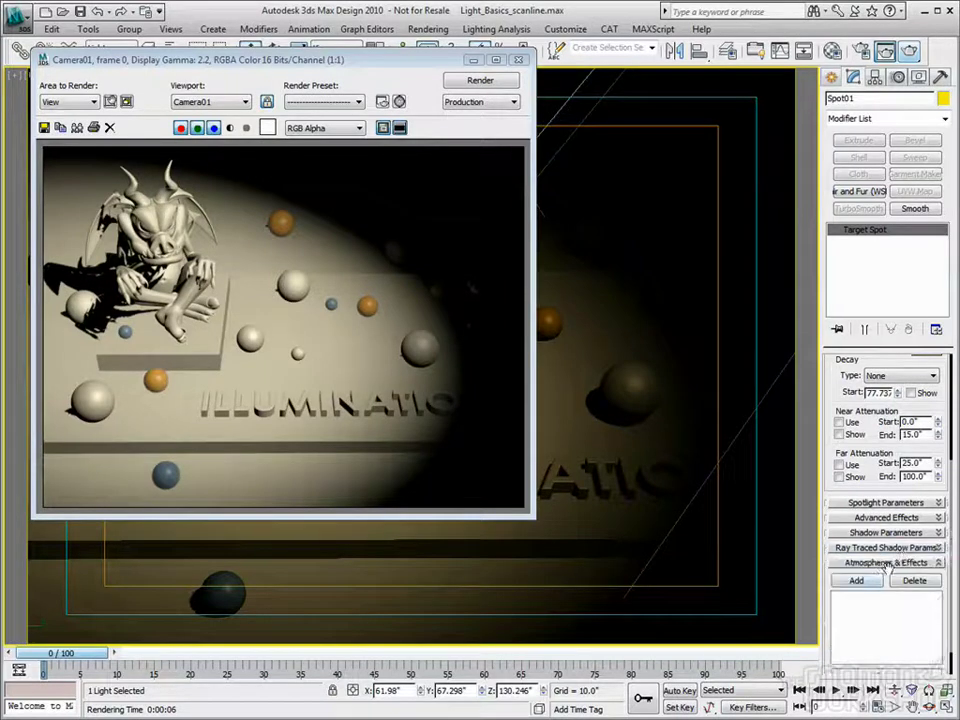
left_click(857, 581)
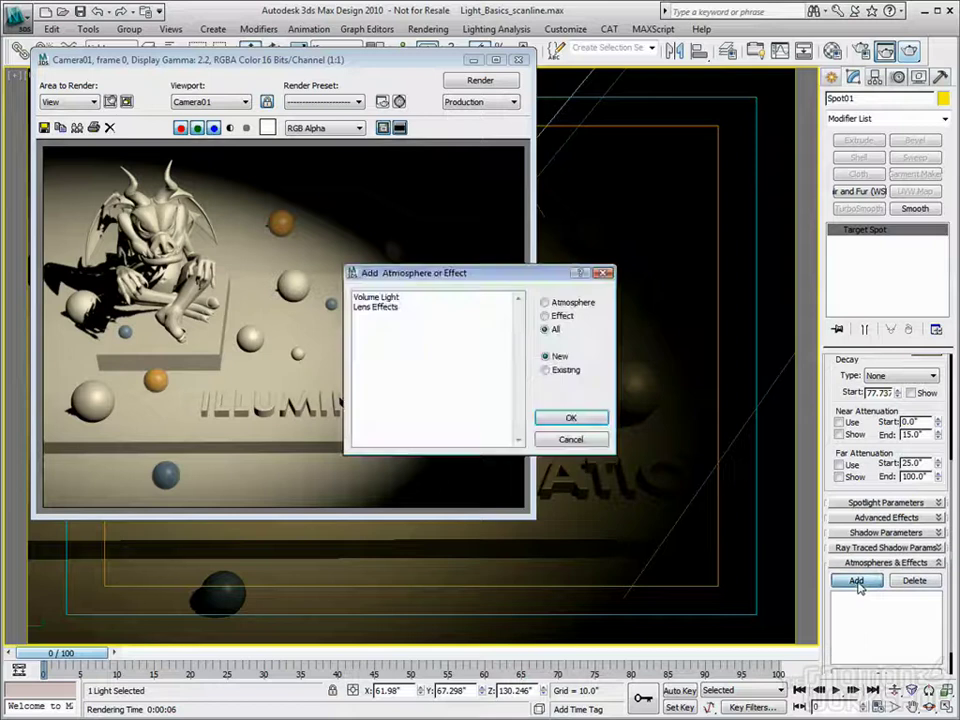
left_click(570, 442)
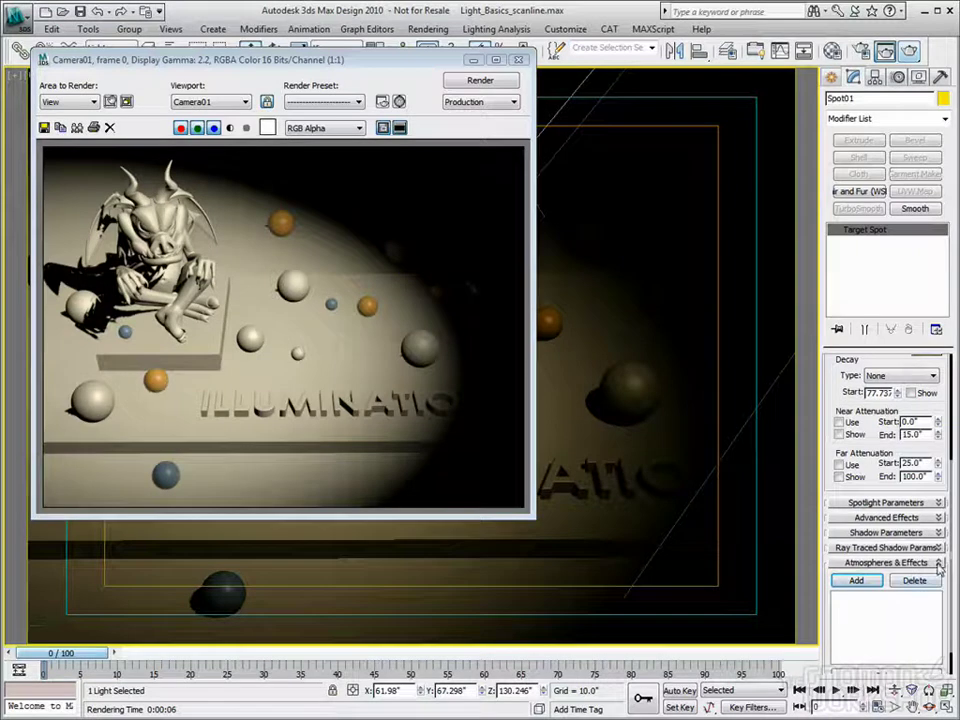
scroll(912, 620, "up", 3)
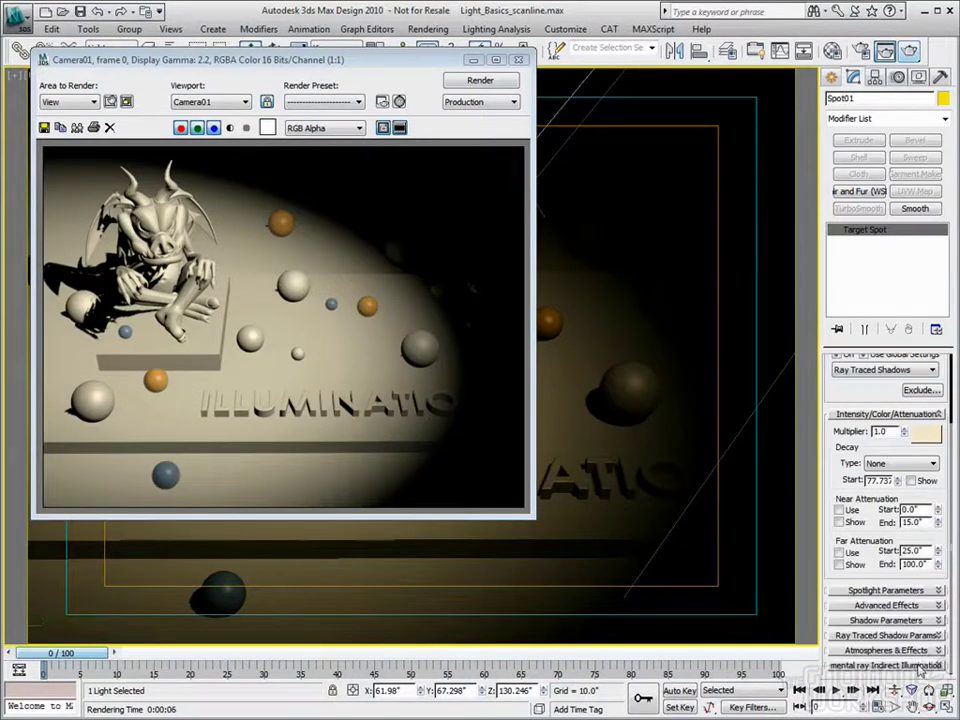
left_click(880, 665)
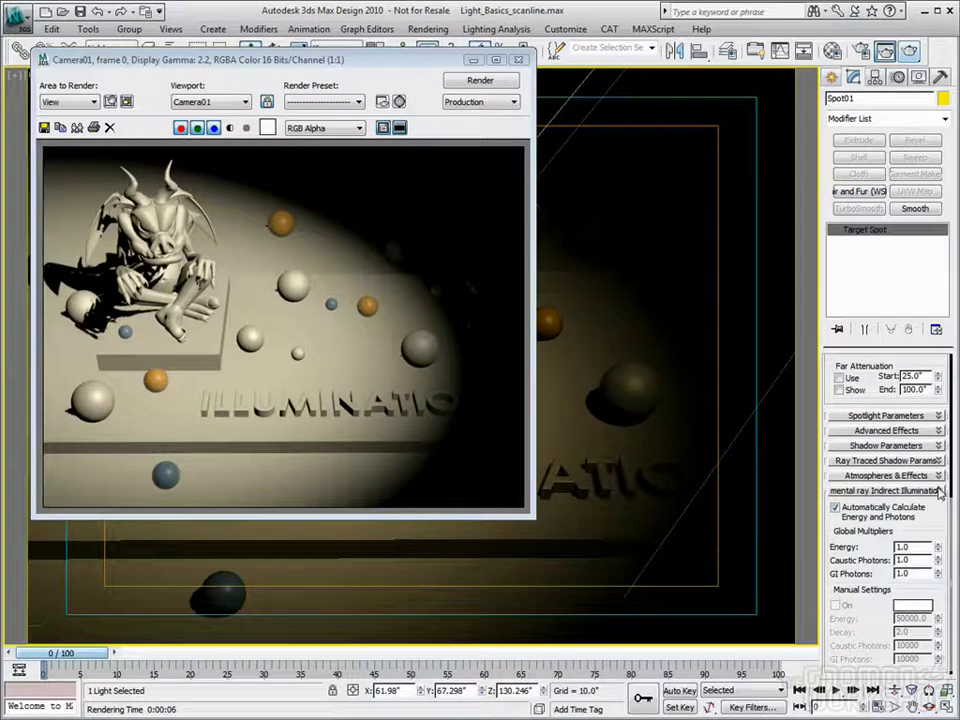
scroll(929, 497, "up", 4)
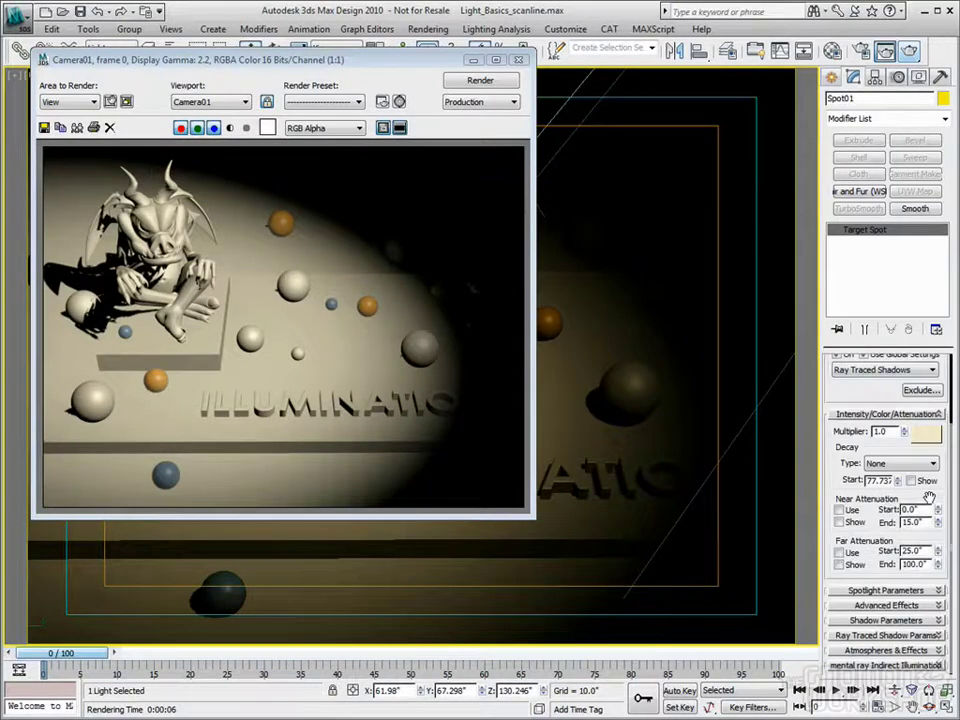
scroll(895, 520, "up", 3)
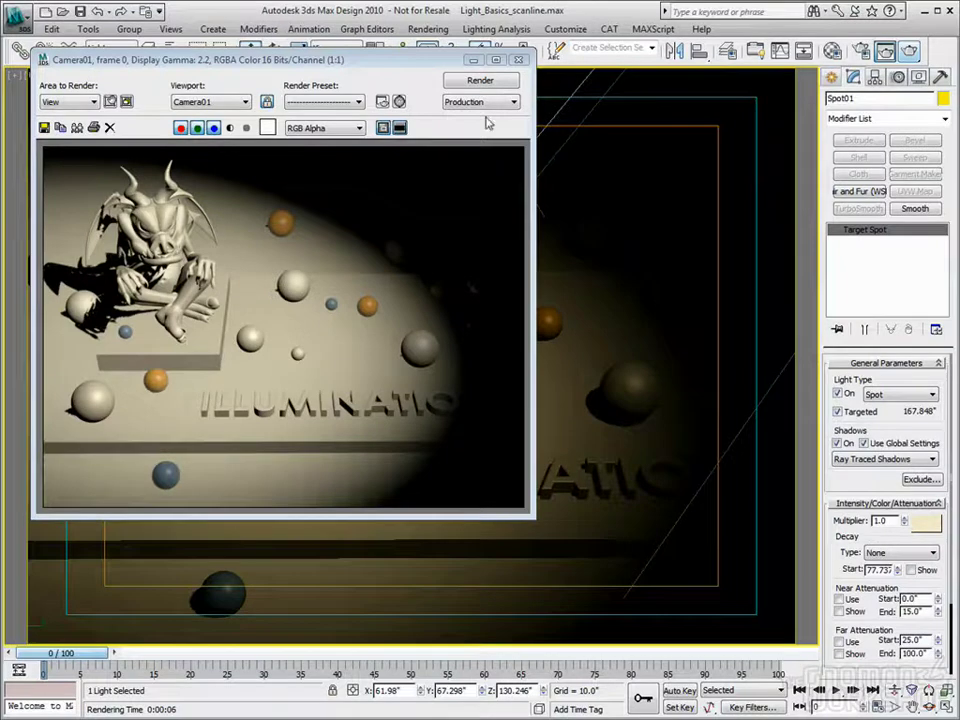
Step: Save the current scene, open Light_Basics.max and list the Photometric light types
left_click(519, 62)
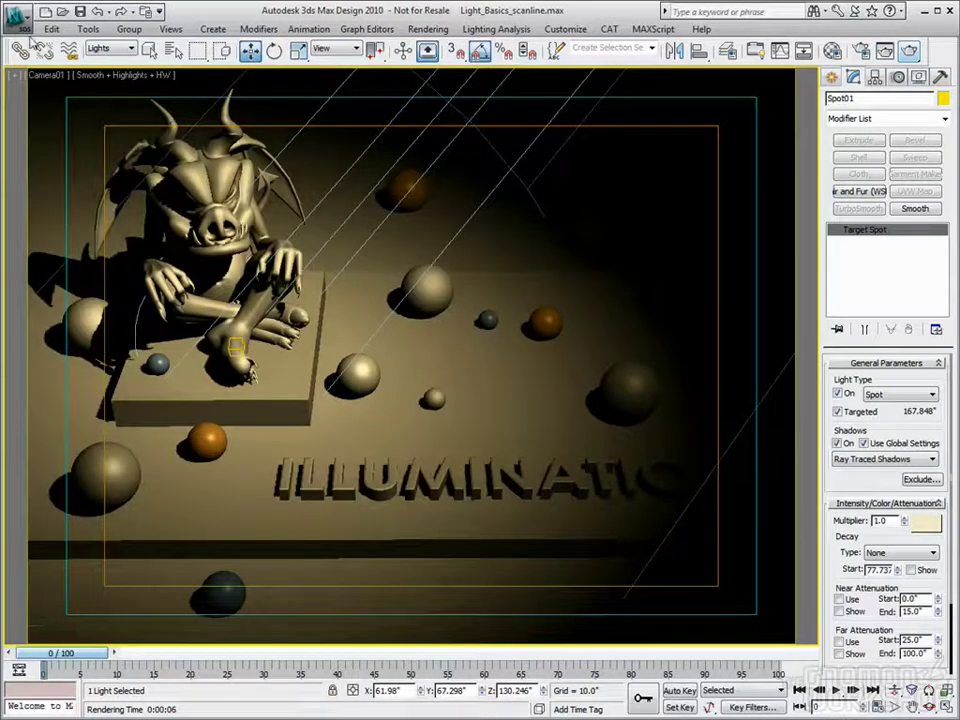
left_click(22, 32)
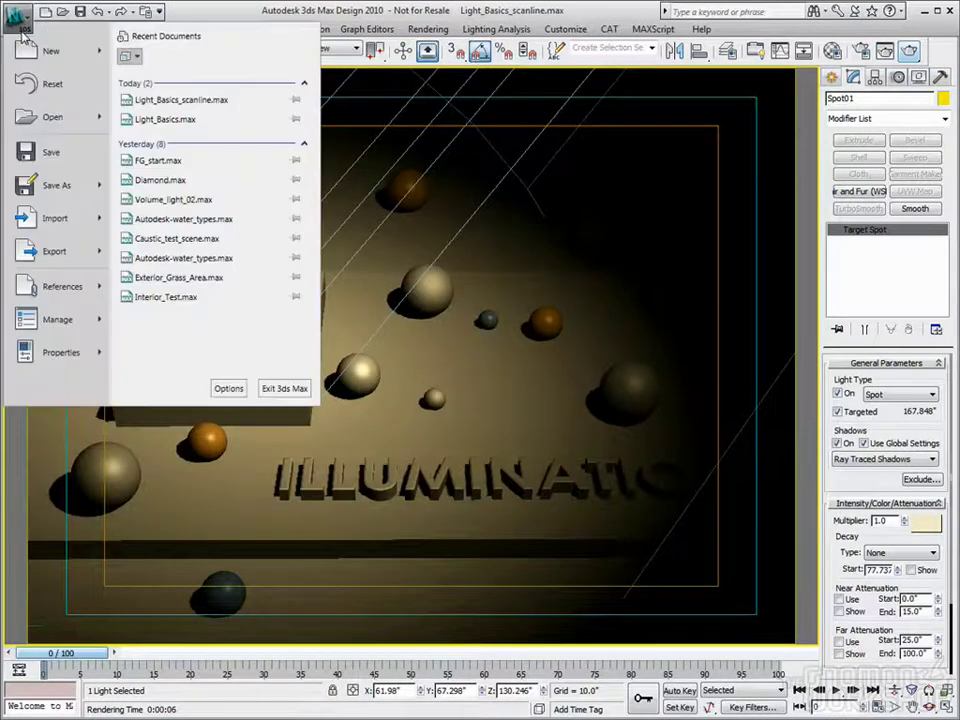
left_click(172, 120)
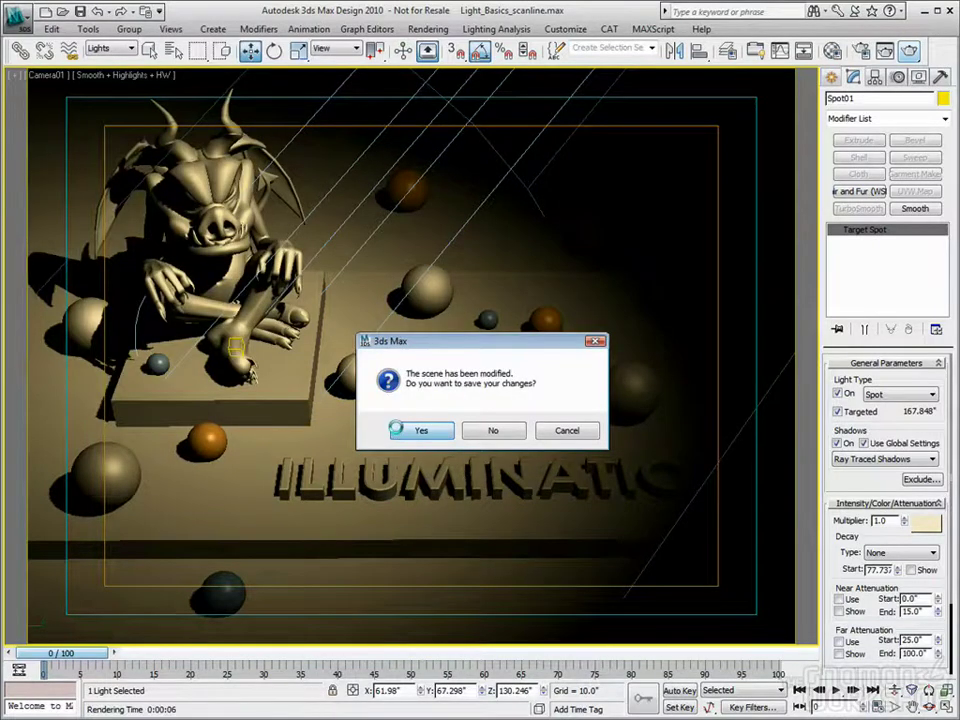
left_click(397, 431)
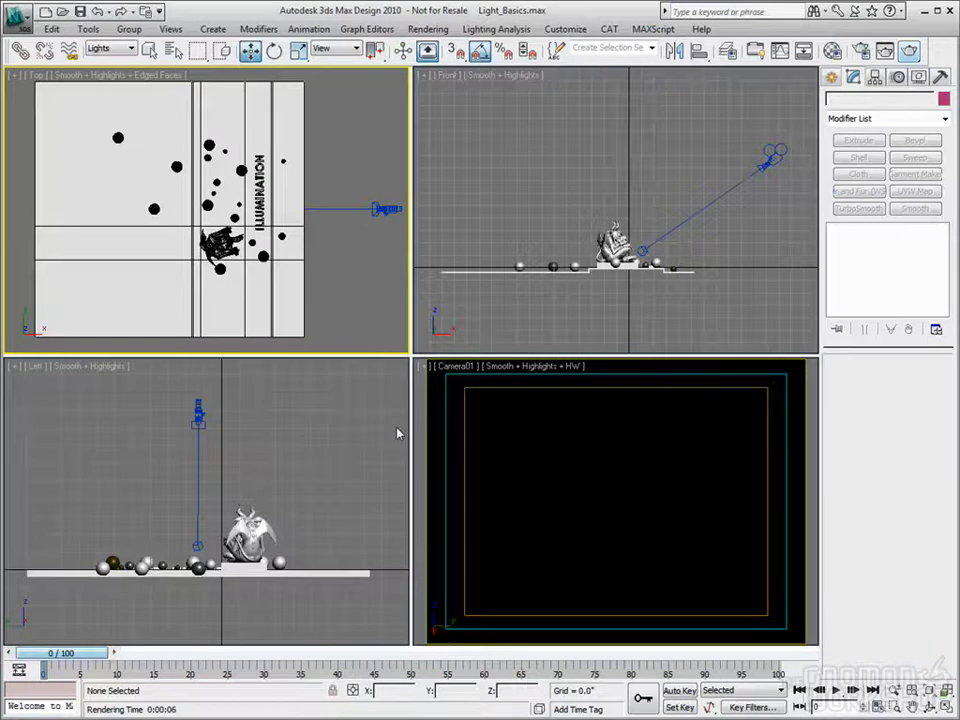
left_click(831, 77)
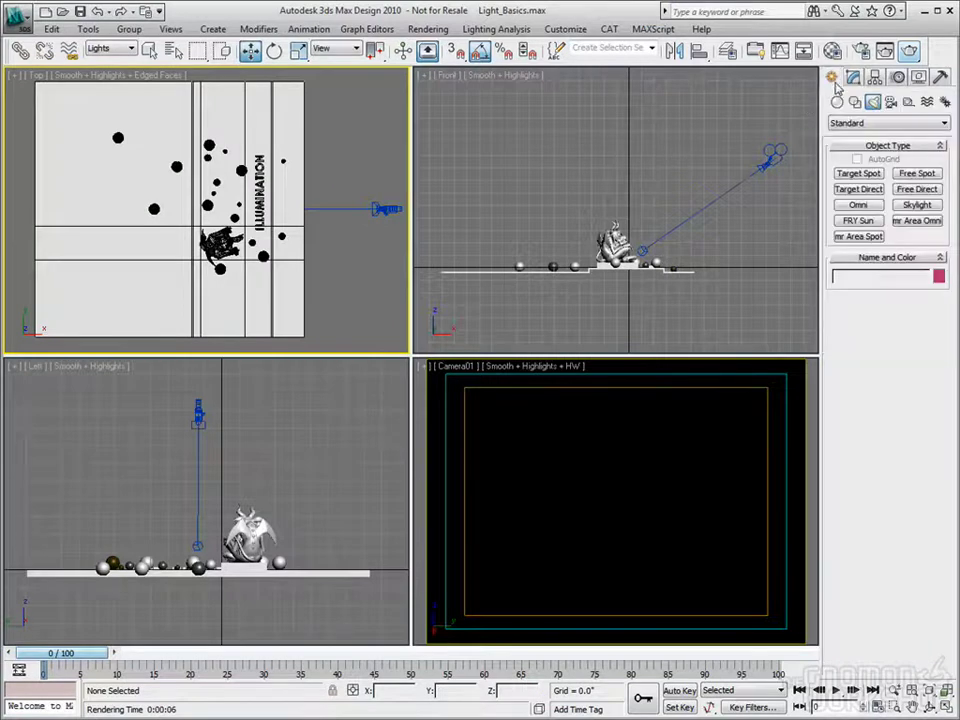
left_click(876, 134)
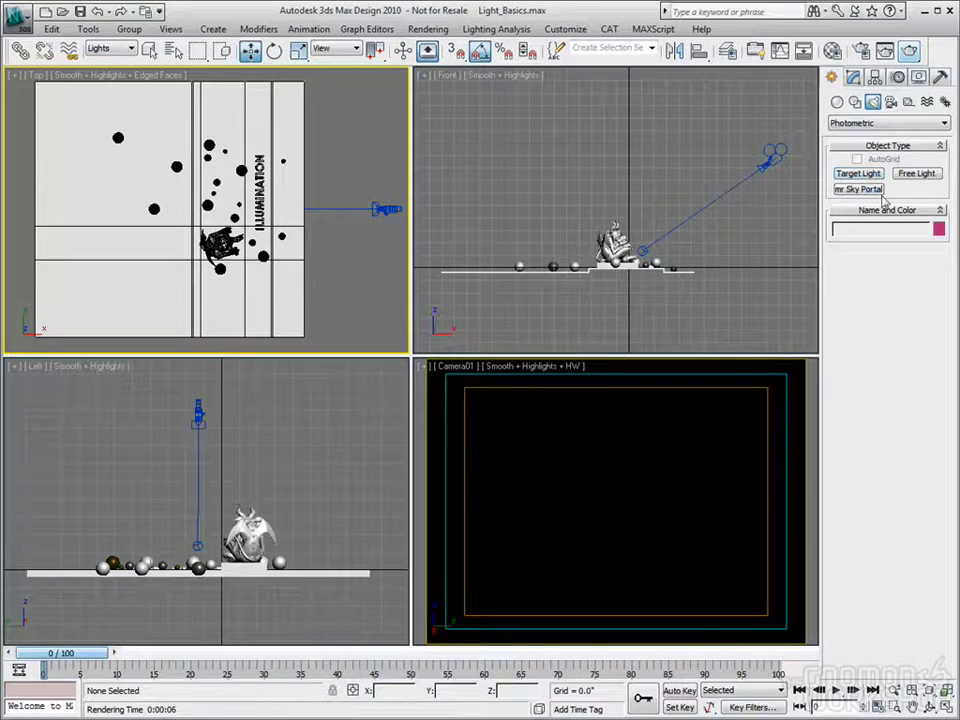
Step: Place a free photometric light over the gargoyle in the Top view and raise it in the Front view
left_click(917, 174)
left_click(334, 167)
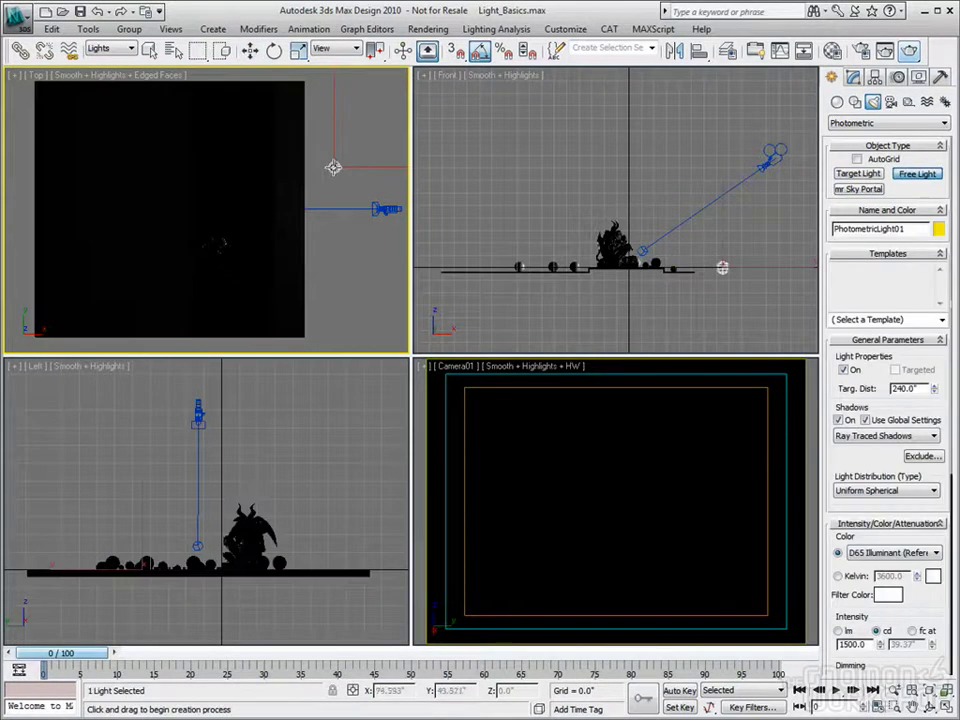
left_click(250, 50)
left_click_drag(345, 158, 231, 206)
left_click_drag(597, 245, 598, 193)
right_click(600, 480)
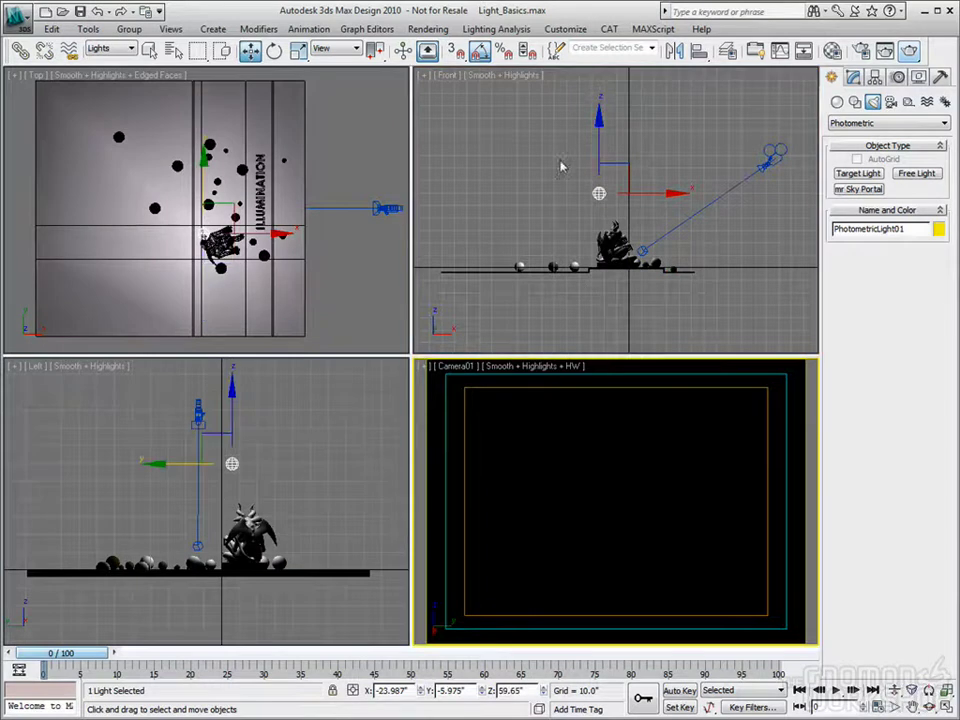
left_click(853, 77)
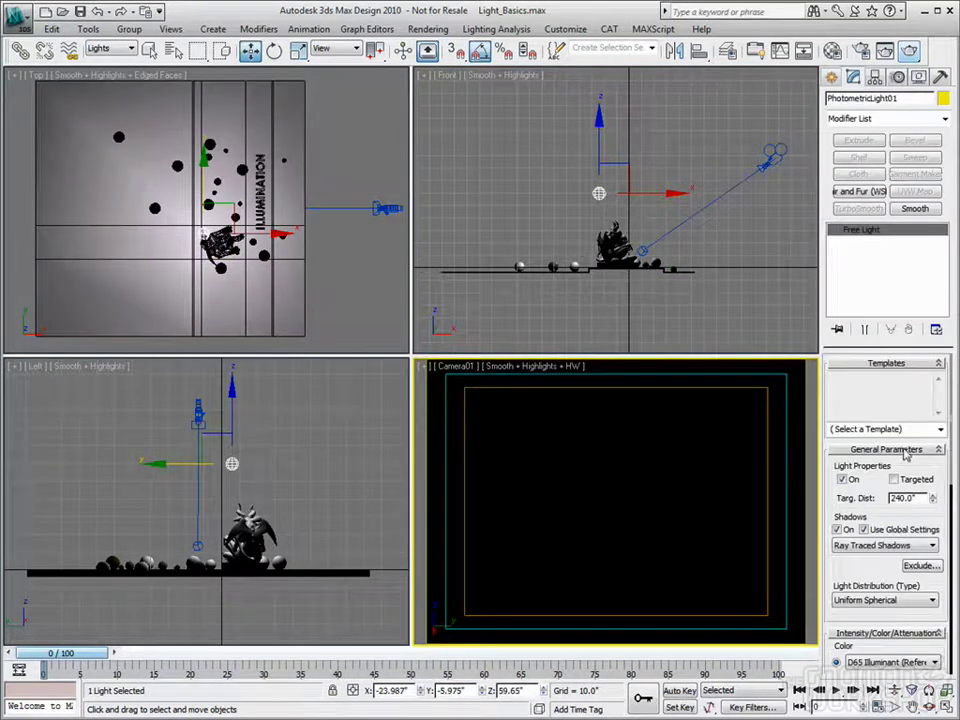
scroll(921, 485, "down", 1)
scroll(921, 485, "down", 4)
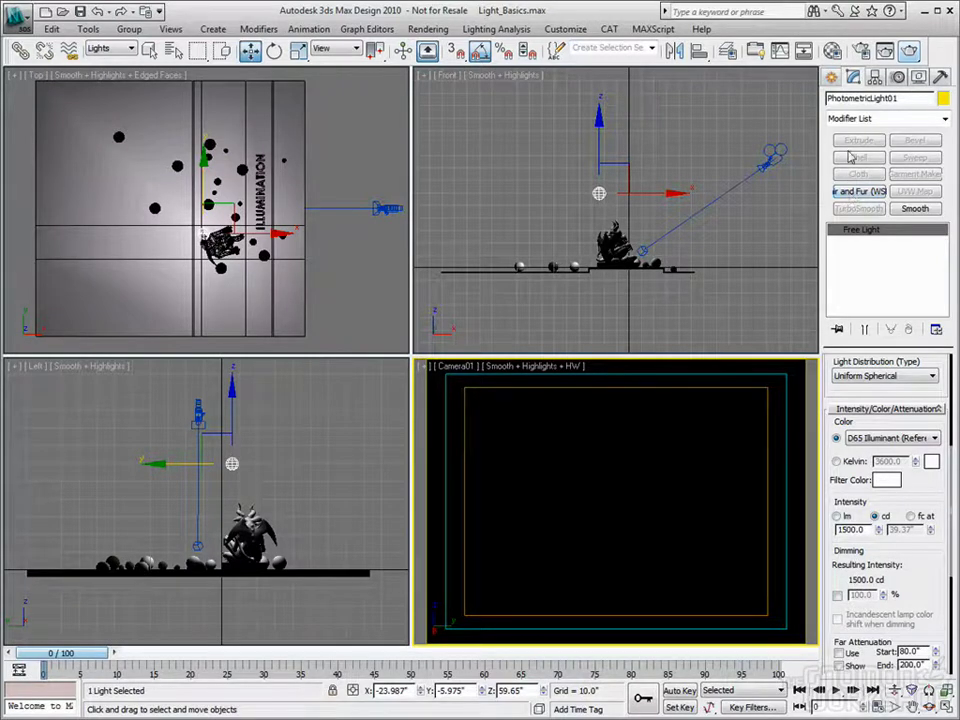
left_click(831, 77)
left_click(852, 78)
left_click(832, 78)
left_click(880, 123)
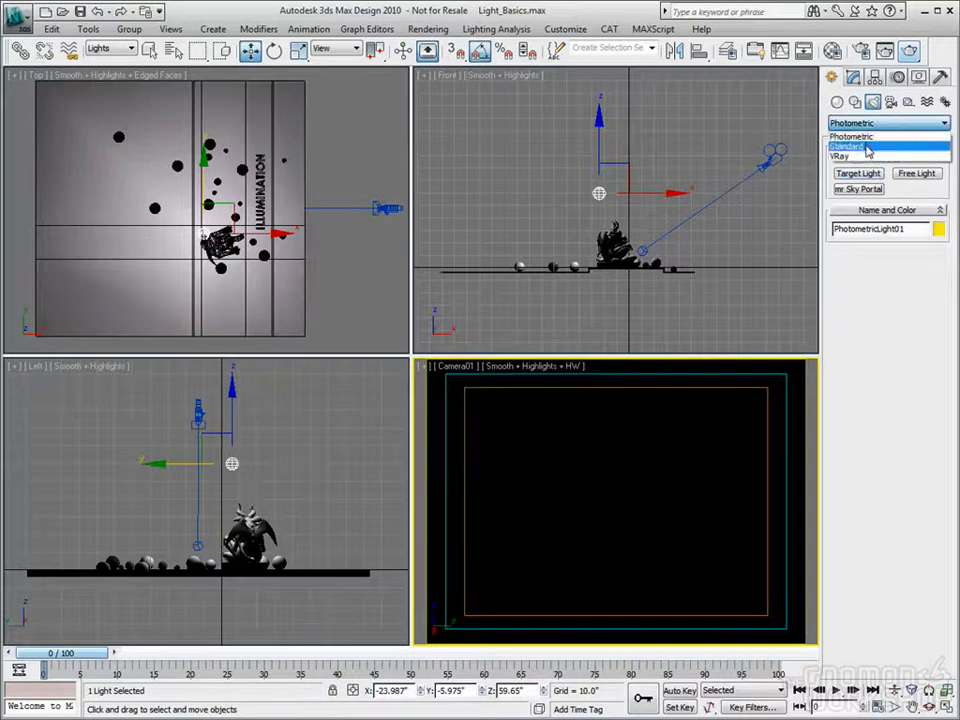
left_click(846, 136)
left_click(857, 175)
left_click_drag(780, 213, 651, 257)
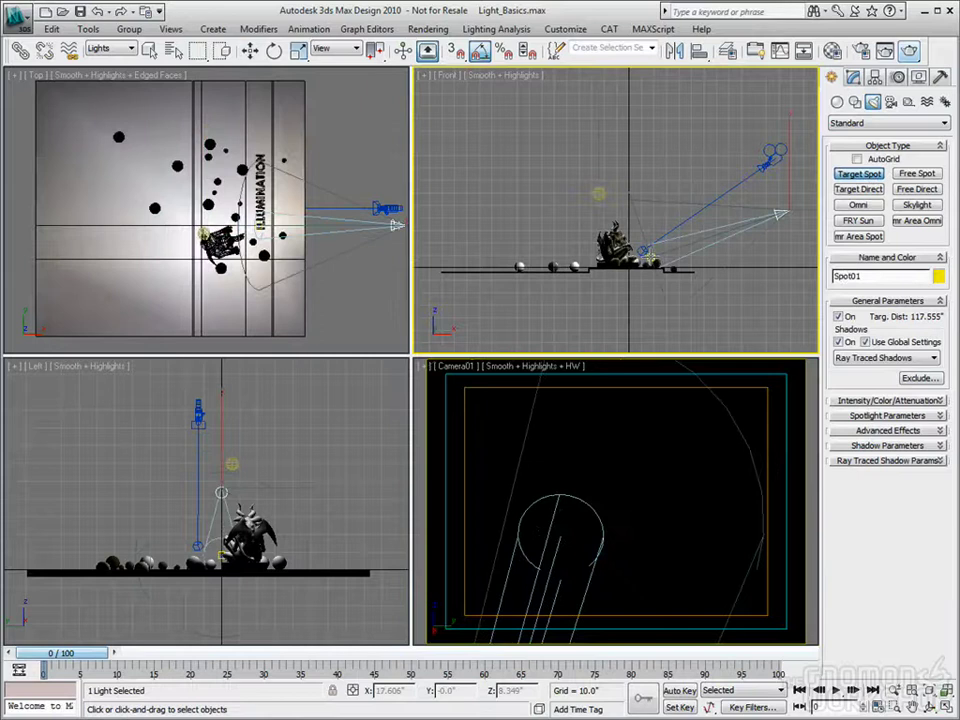
left_click(853, 77)
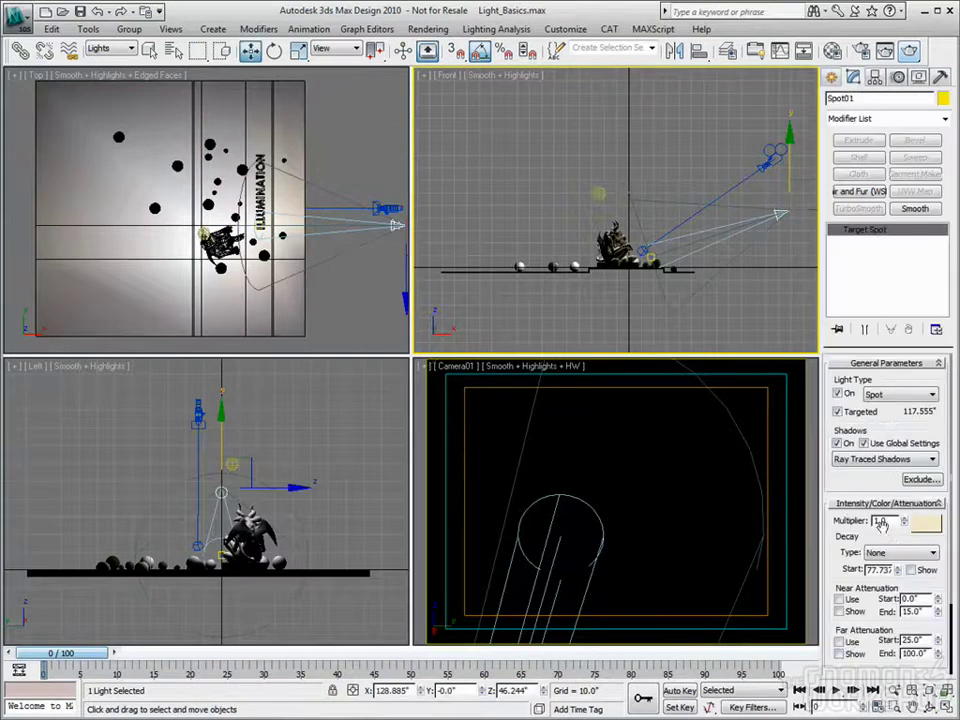
left_click_drag(904, 521, 900, 260)
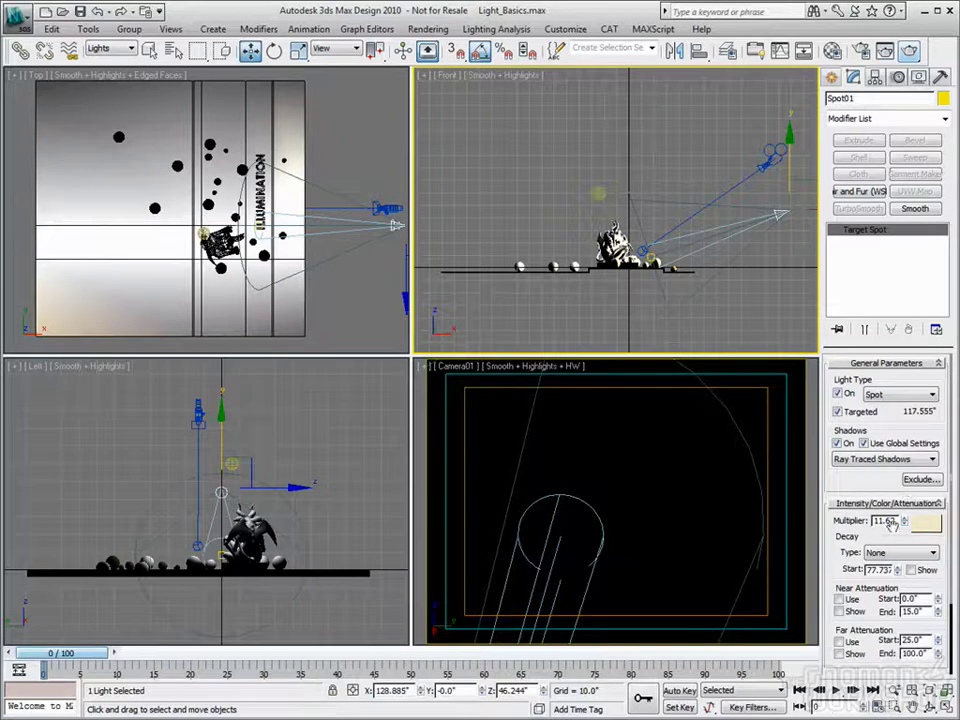
left_click_drag(904, 521, 903, 440)
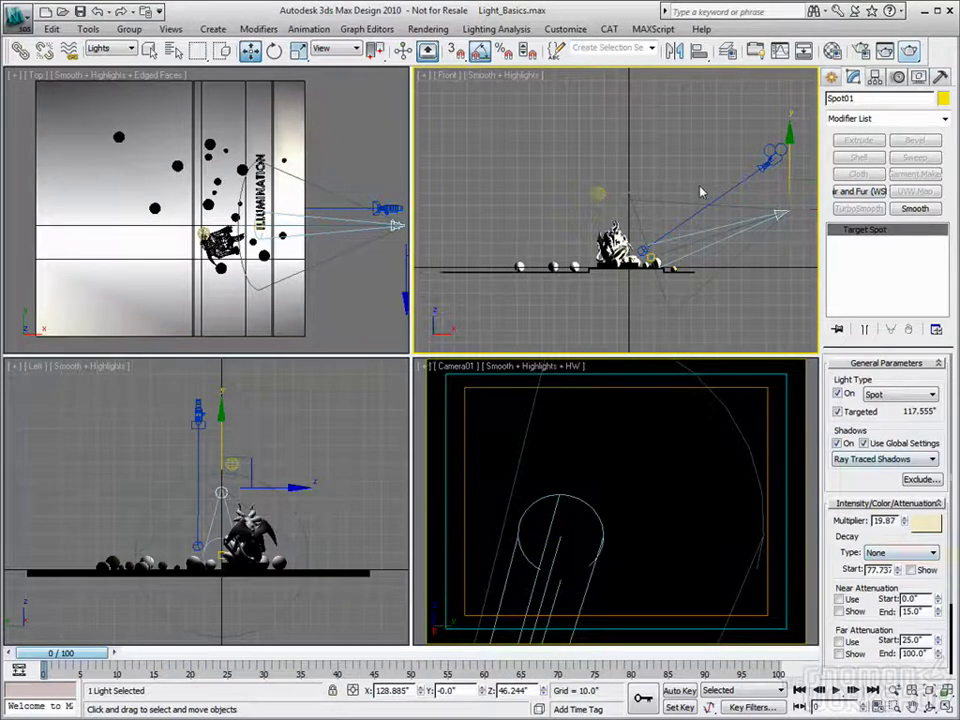
key("Delete")
left_click(598, 193)
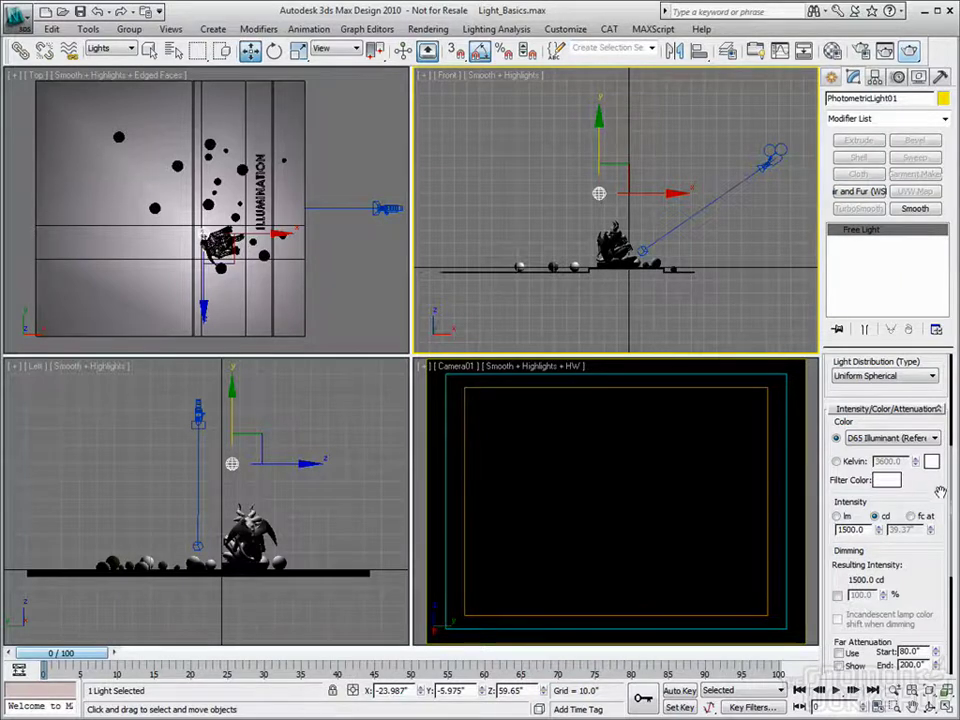
Step: Apply the 60W Bulb template to PhotometricLight01, giving it a 2800 Kelvin colour
scroll(946, 578, "up", 5)
scroll(946, 578, "up", 1)
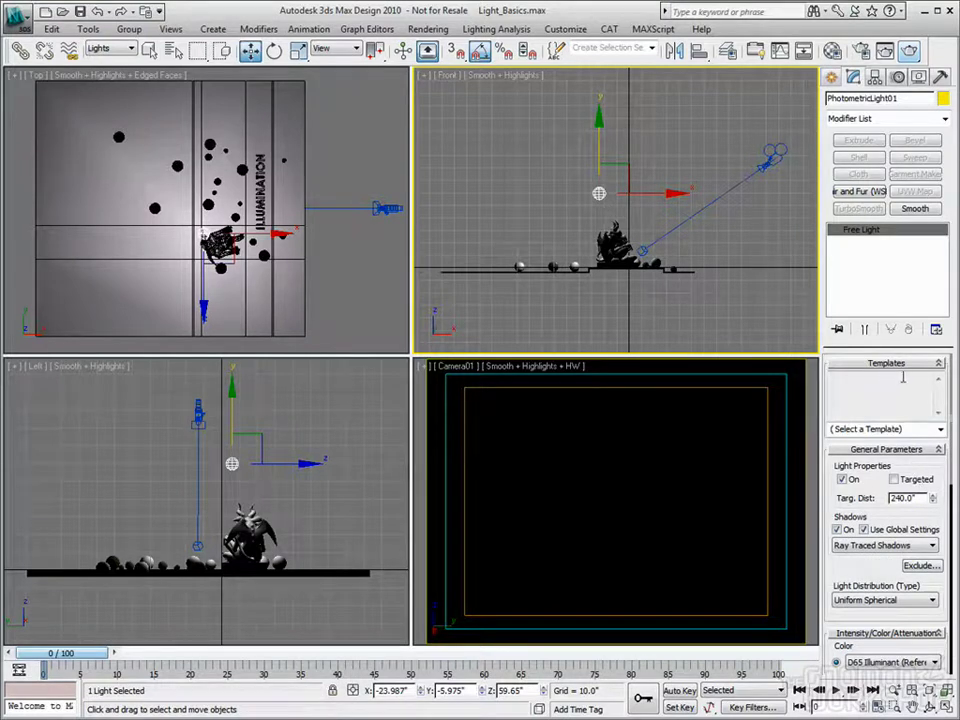
left_click(939, 429)
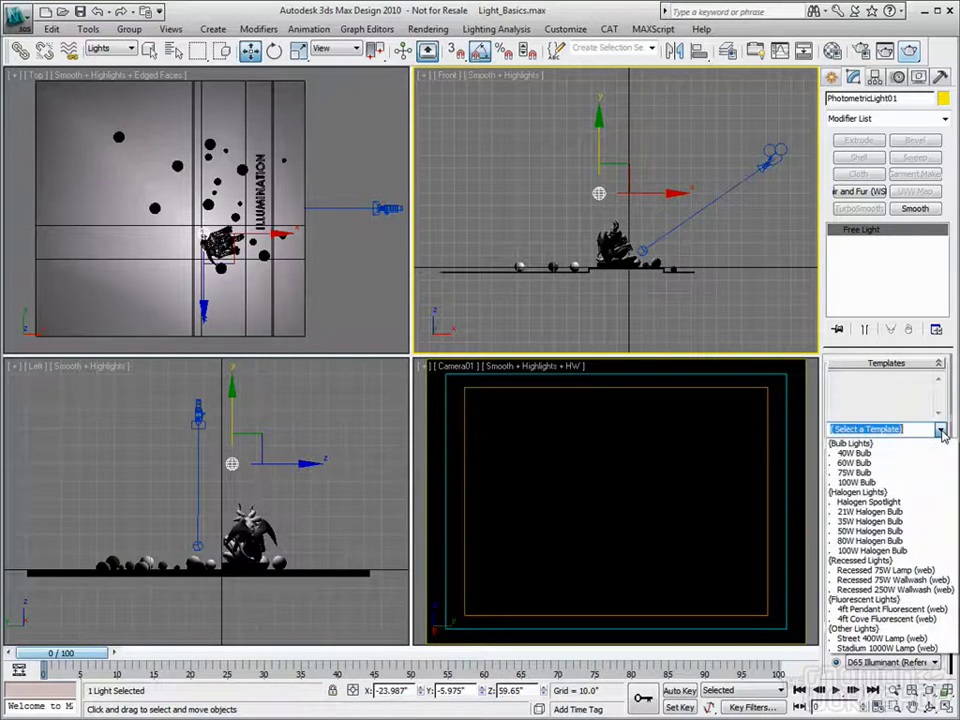
left_click(856, 463)
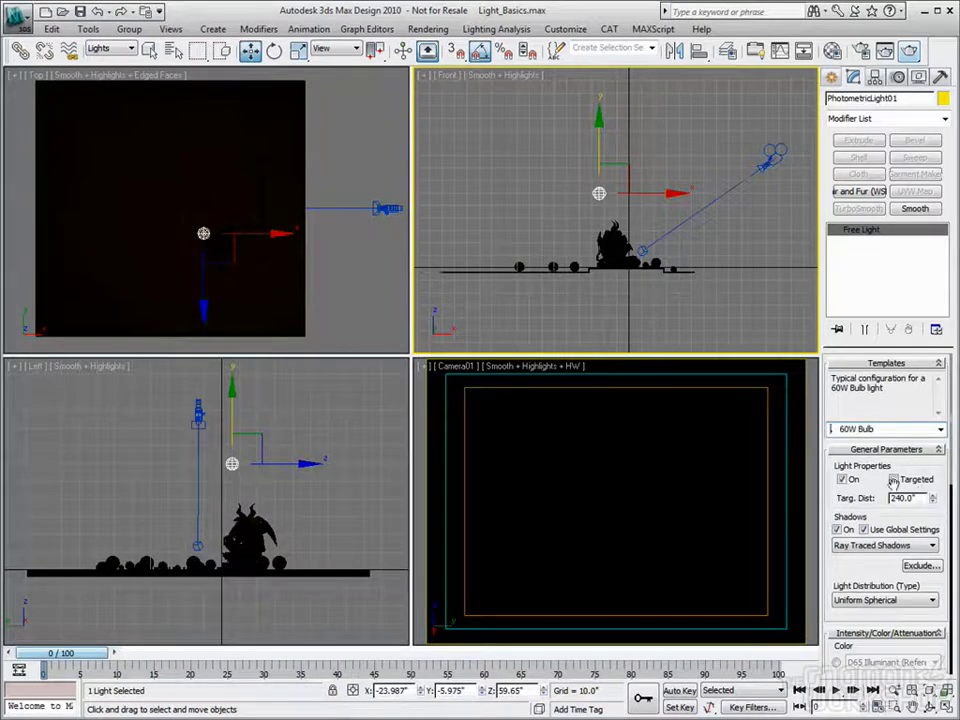
scroll(927, 428, "down", 2)
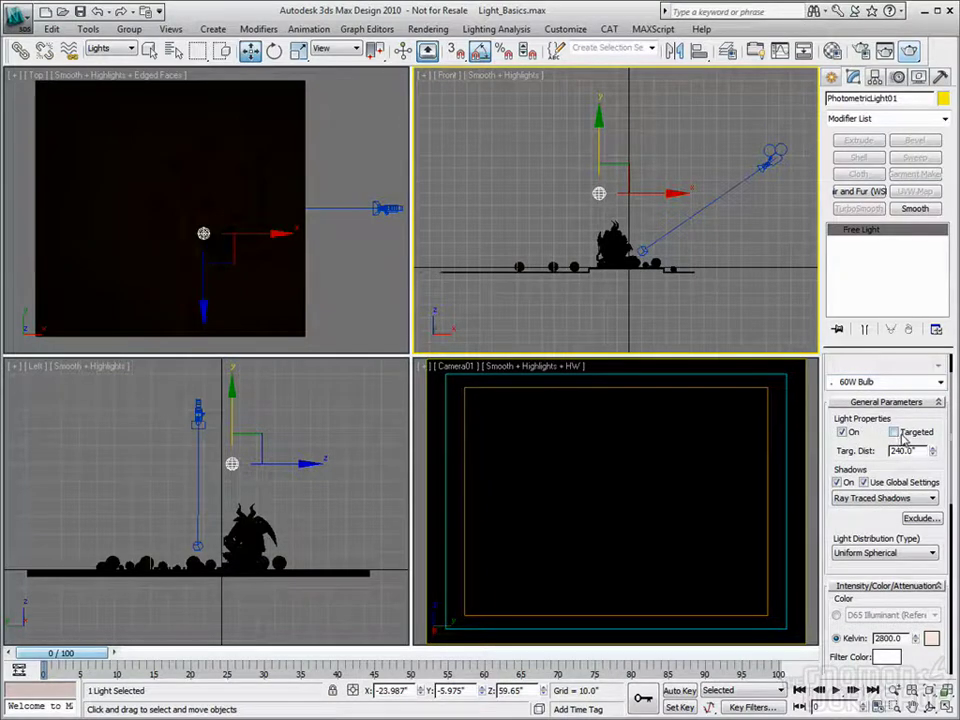
Step: Make the light targeted, raise its target to the gargoyle and move the light higher and back
left_click(894, 433)
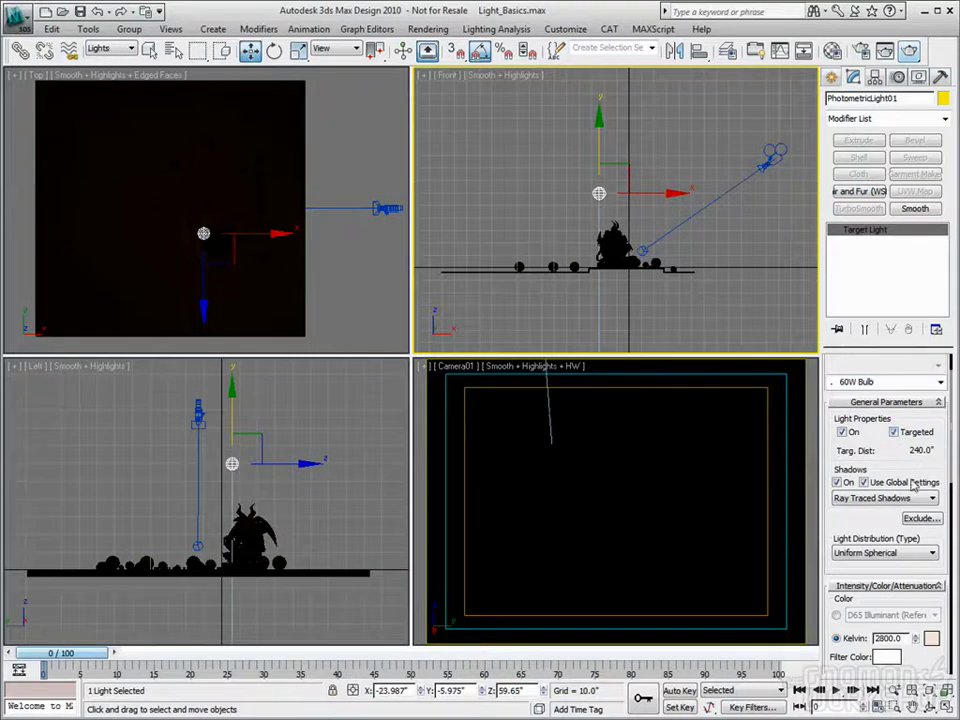
scroll(603, 206, "down", 3)
left_click(614, 272)
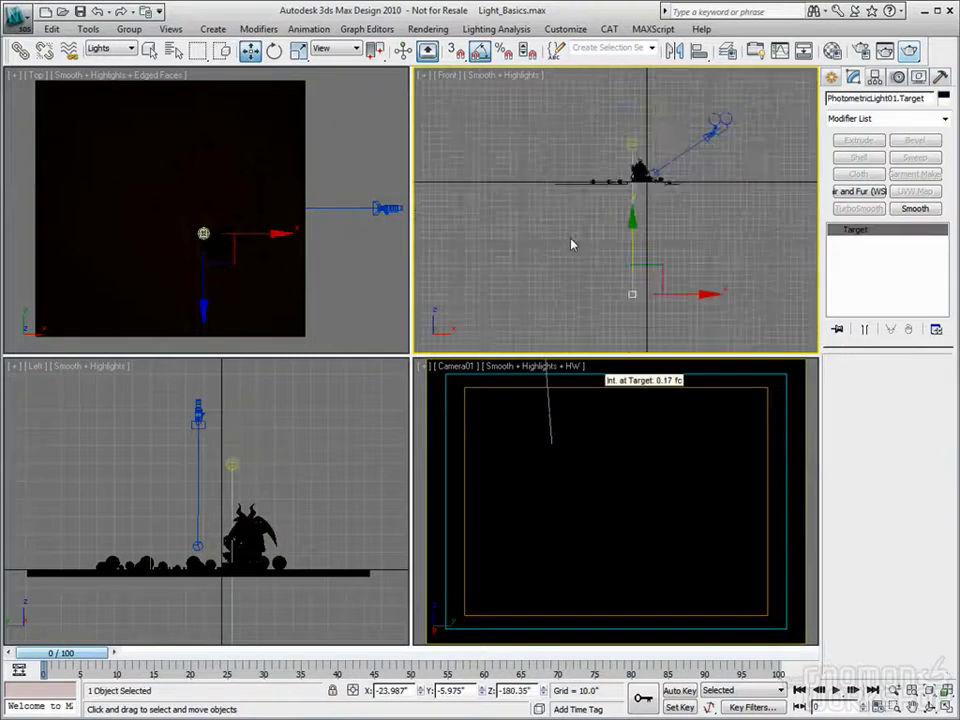
scroll(655, 273, "up", 3)
left_click_drag(655, 273, 713, 174)
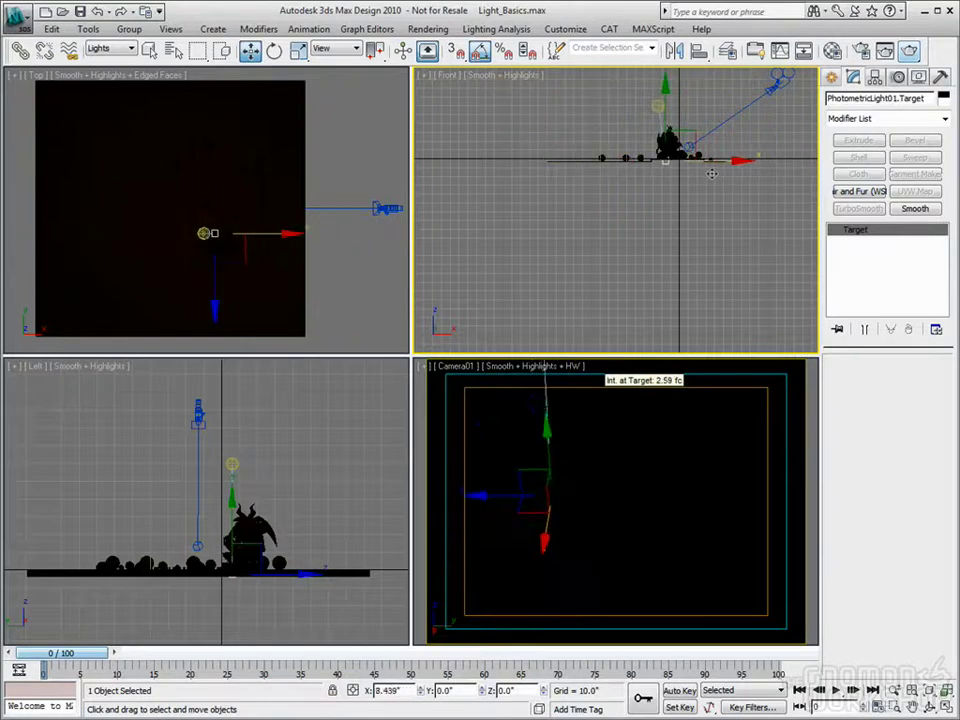
left_click(657, 106)
left_click_drag(690, 89, 754, 68)
left_click_drag(298, 232, 290, 149)
right_click(521, 396)
middle_click_drag(655, 282, 618, 338)
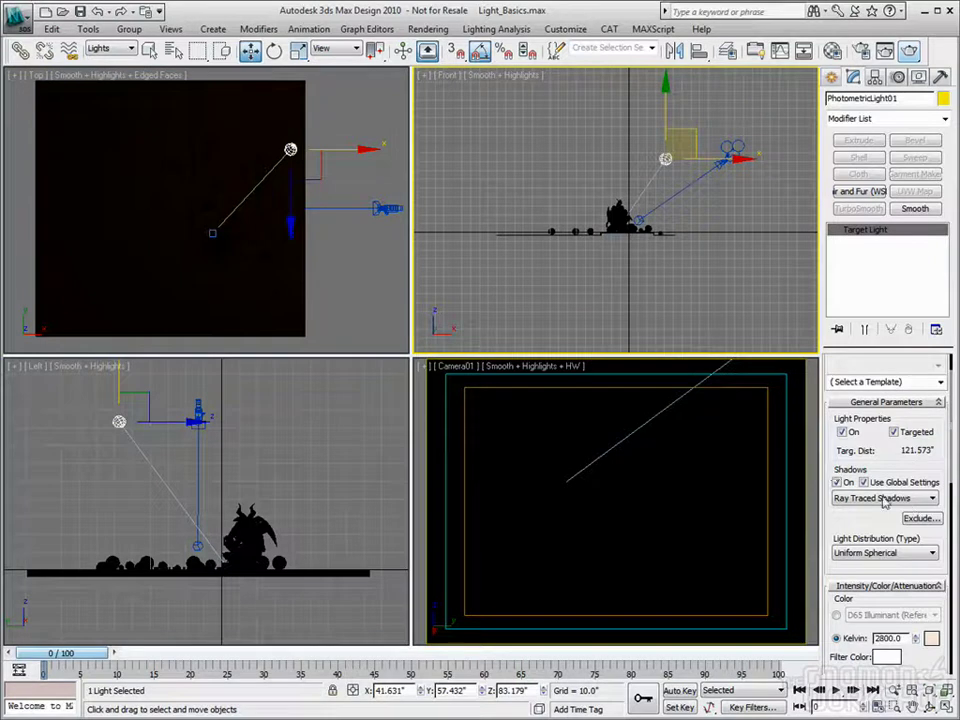
Step: Keep ray-traced shadows and look over the light distribution options without changing them
left_click(916, 498)
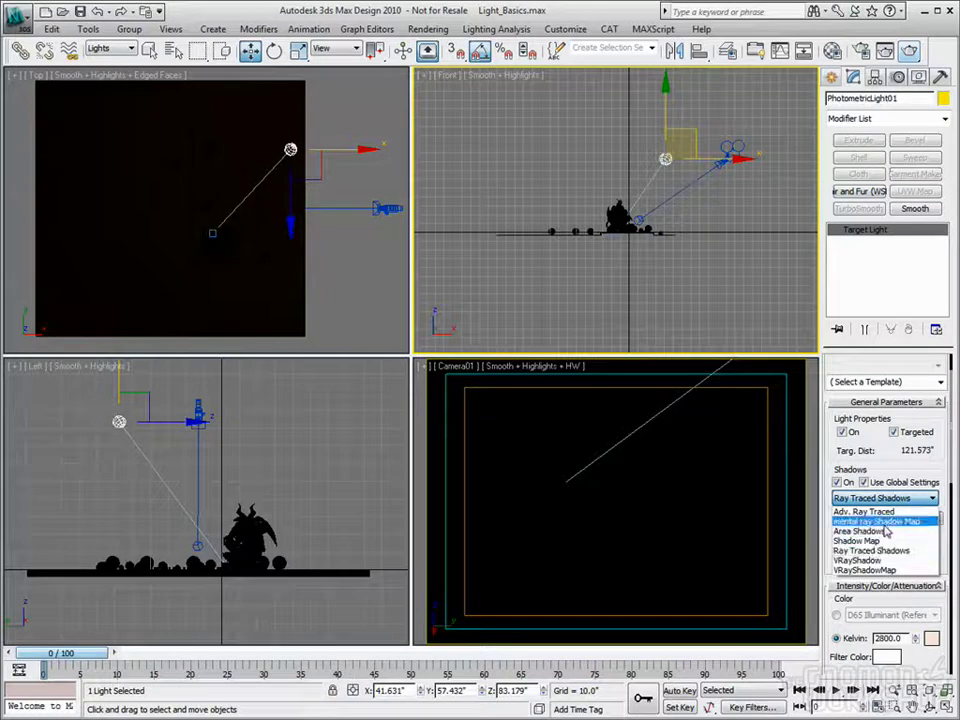
left_click(872, 550)
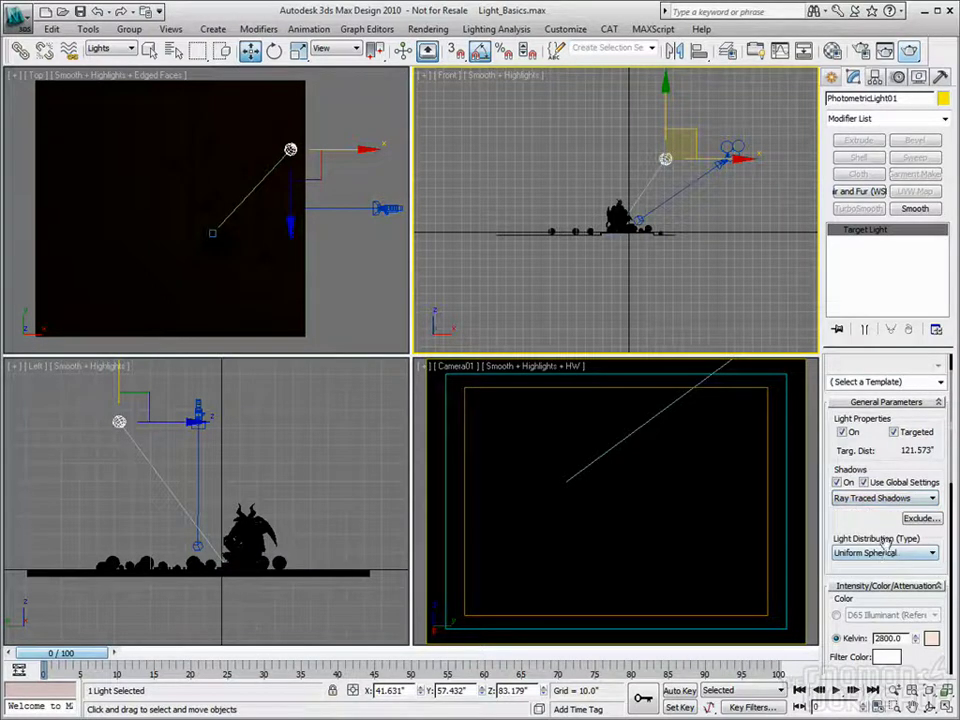
left_click_drag(878, 525, 879, 506)
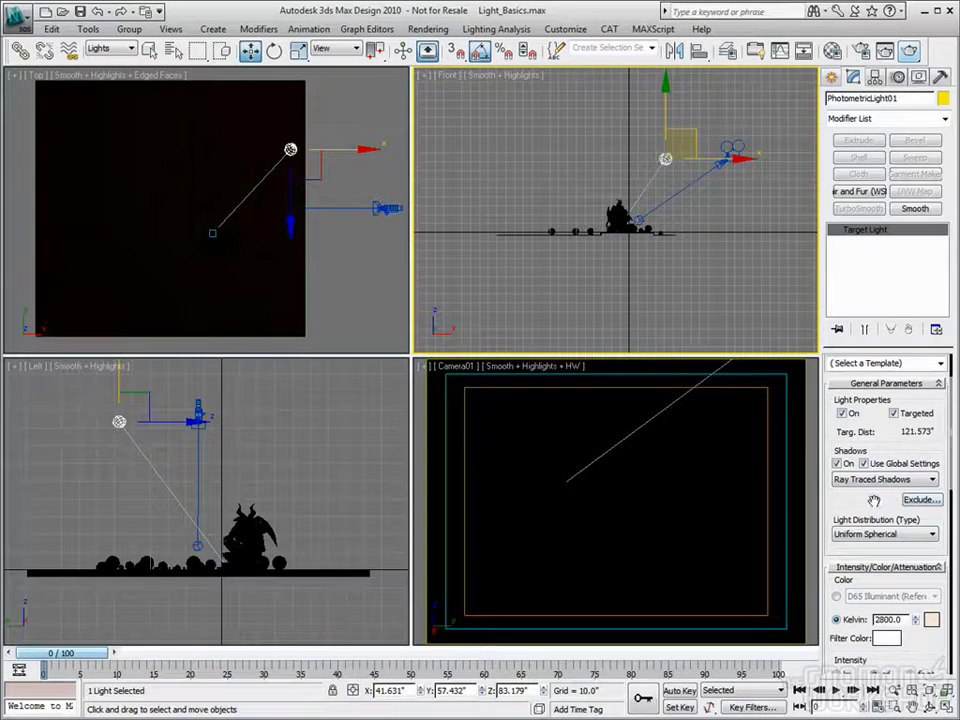
left_click_drag(873, 500, 875, 471)
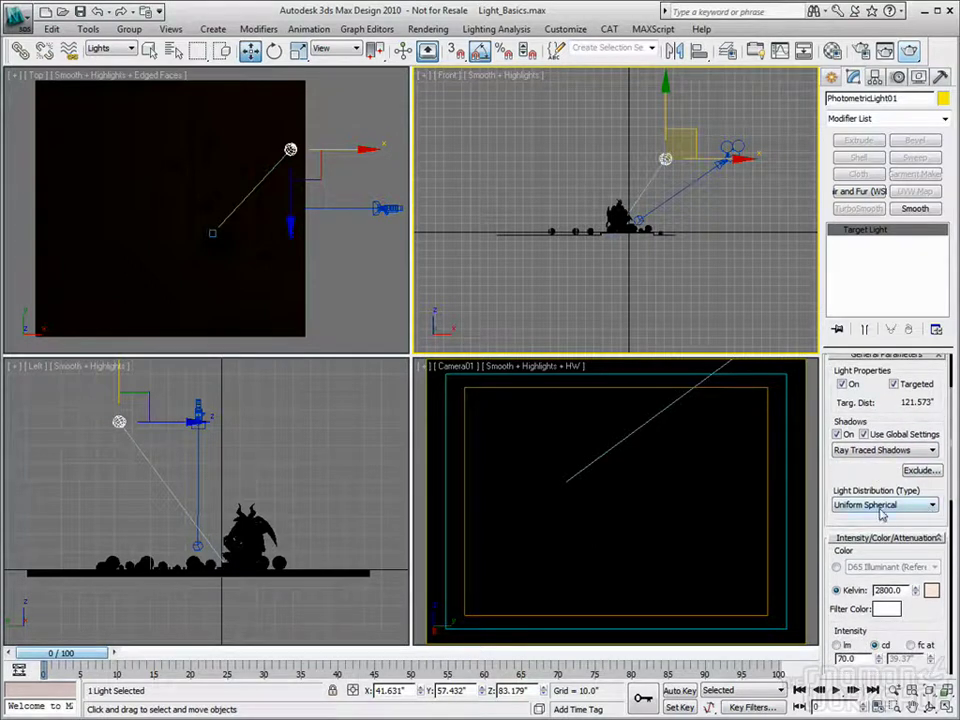
left_click(918, 507)
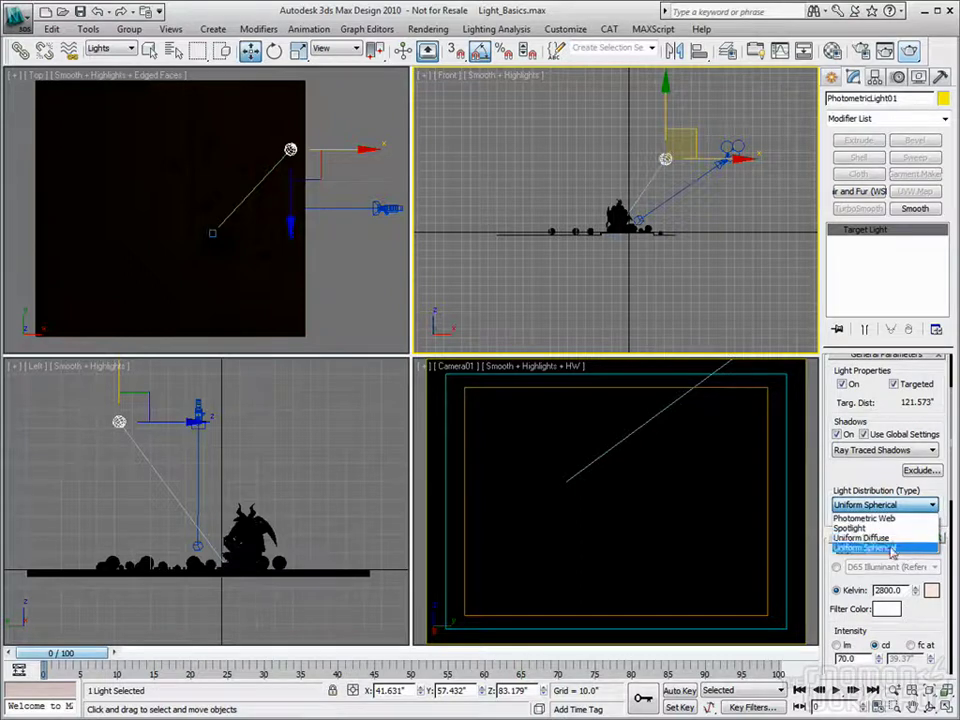
left_click(708, 231)
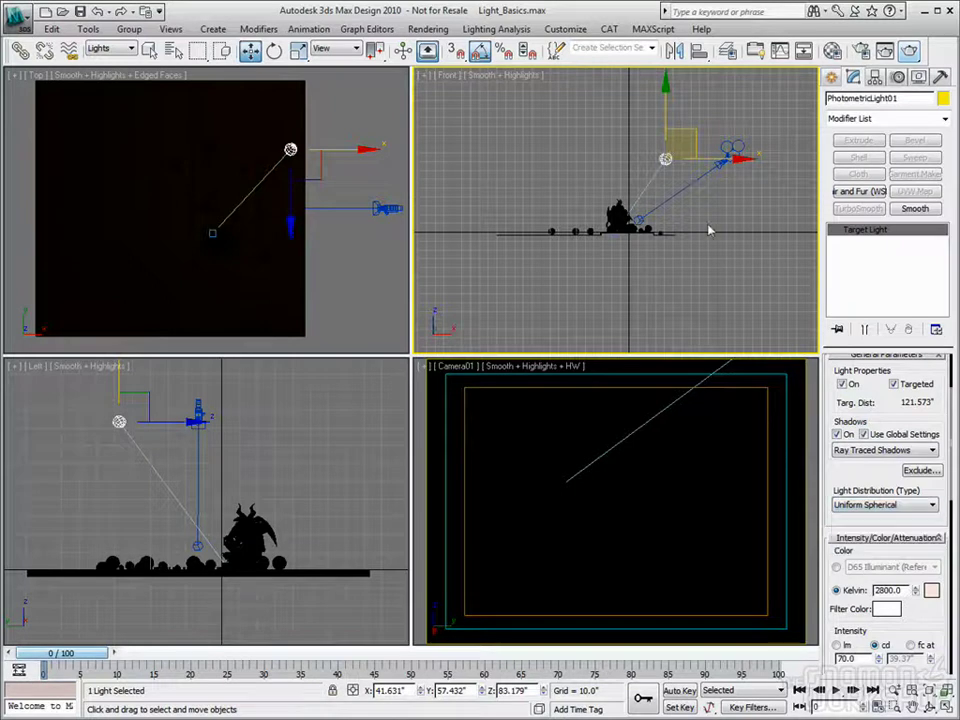
left_click(930, 504)
scroll(896, 542, "down", 10)
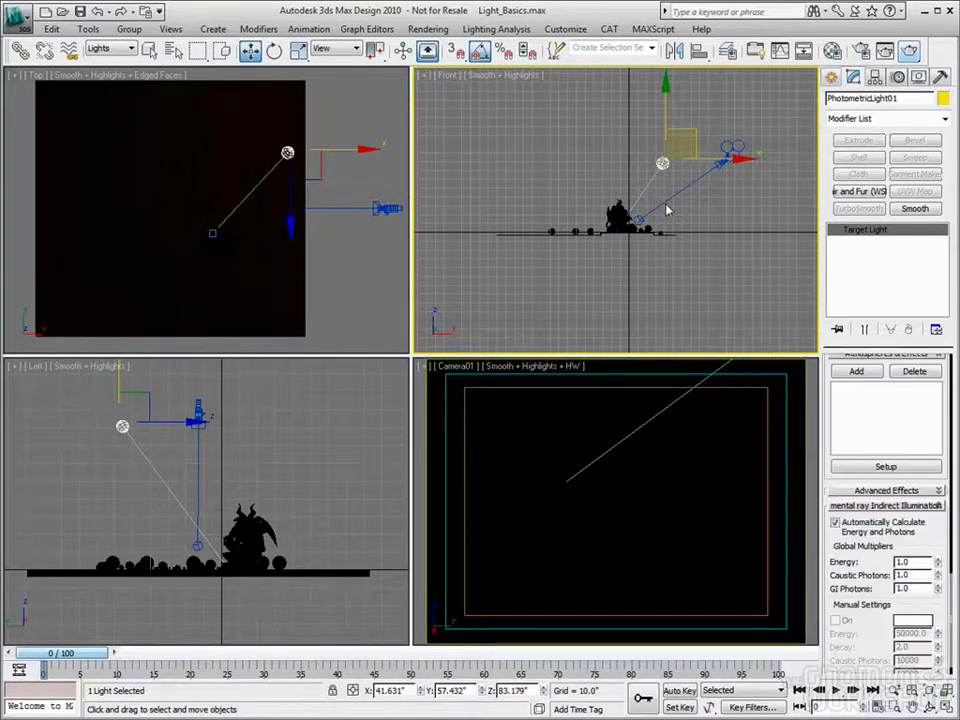
scroll(670, 165, "up", 3)
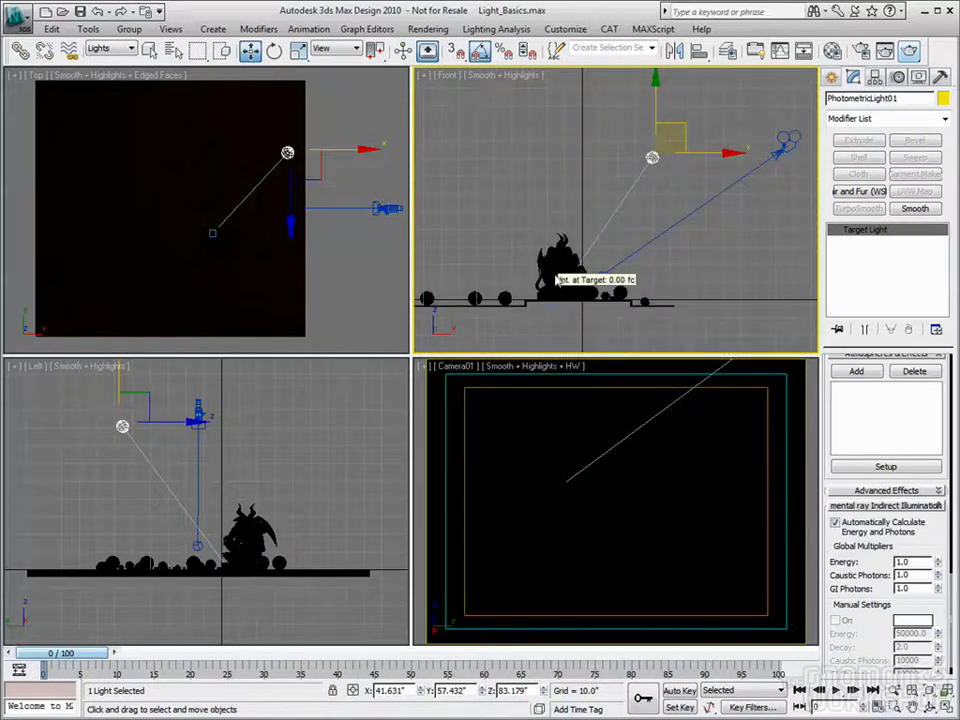
Step: Bring the light lower and closer to the gargoyle, then maximize the Camera viewport
right_click(165, 153)
left_click_drag(308, 121, 229, 112)
right_click(533, 162)
left_click_drag(533, 162, 541, 252)
right_click(574, 426)
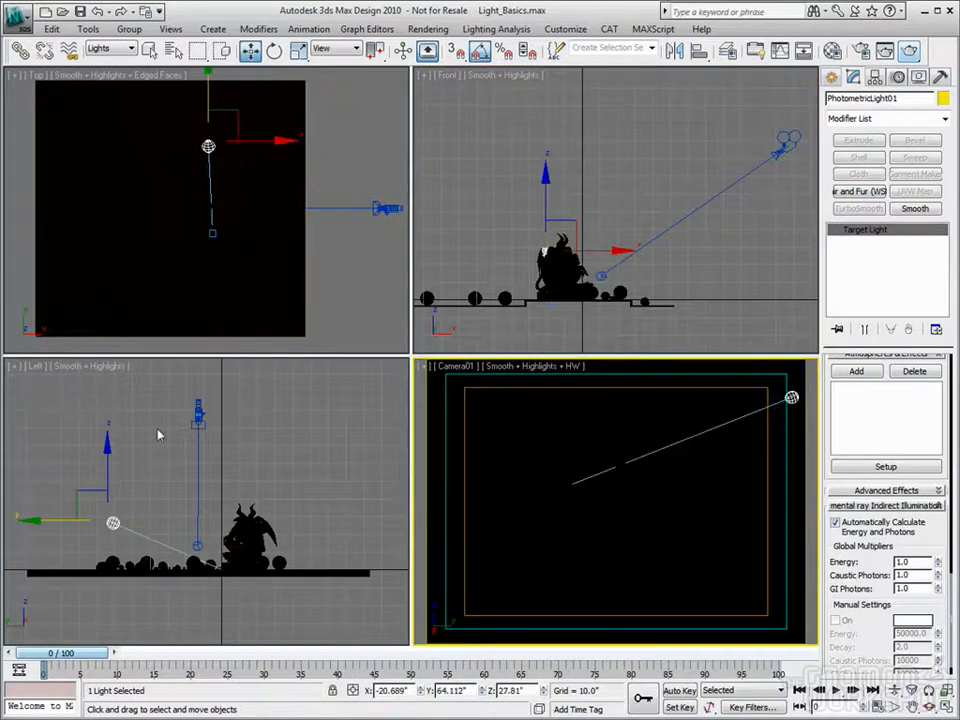
right_click(150, 515)
left_click_drag(152, 522, 214, 522)
right_click(540, 517)
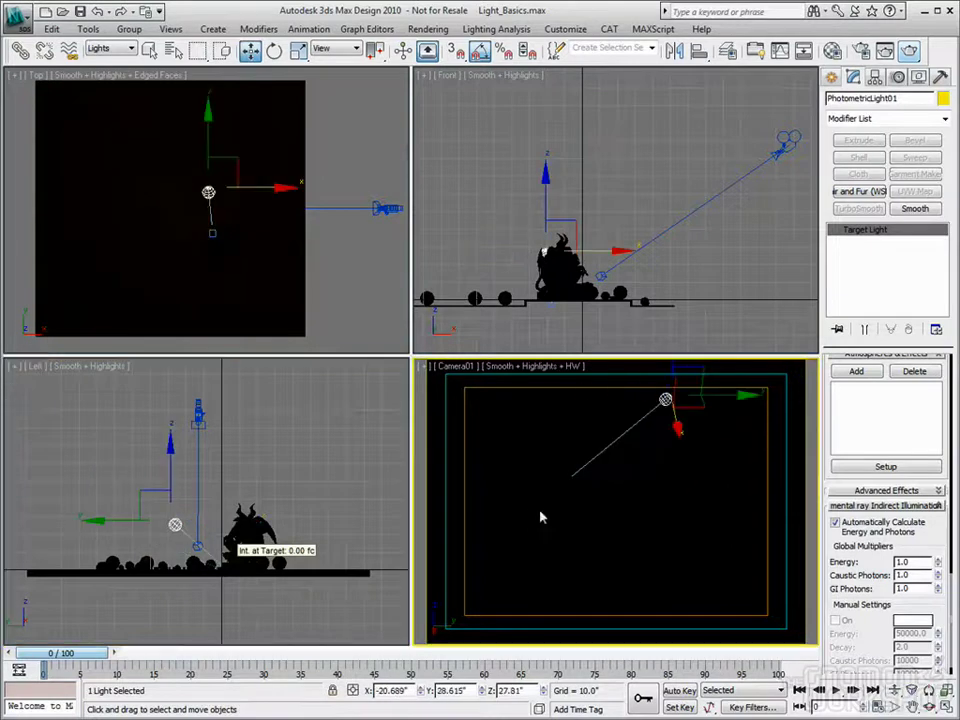
key("alt+w")
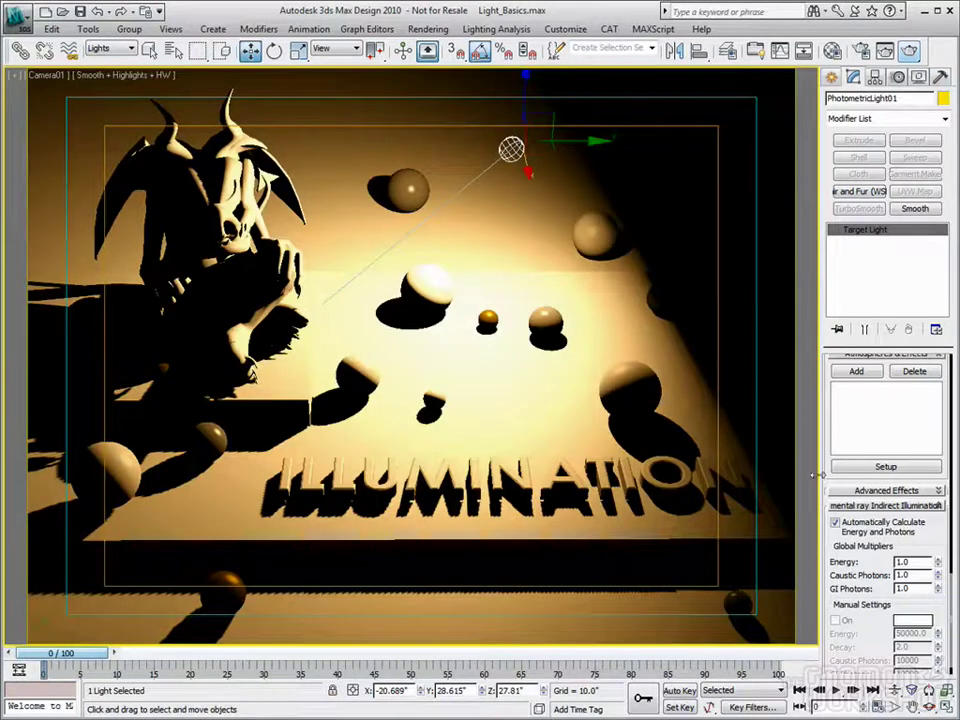
Step: Set the light distribution to Uniform Spherical, then to Uniform Diffuse
scroll(918, 500, "up", 10)
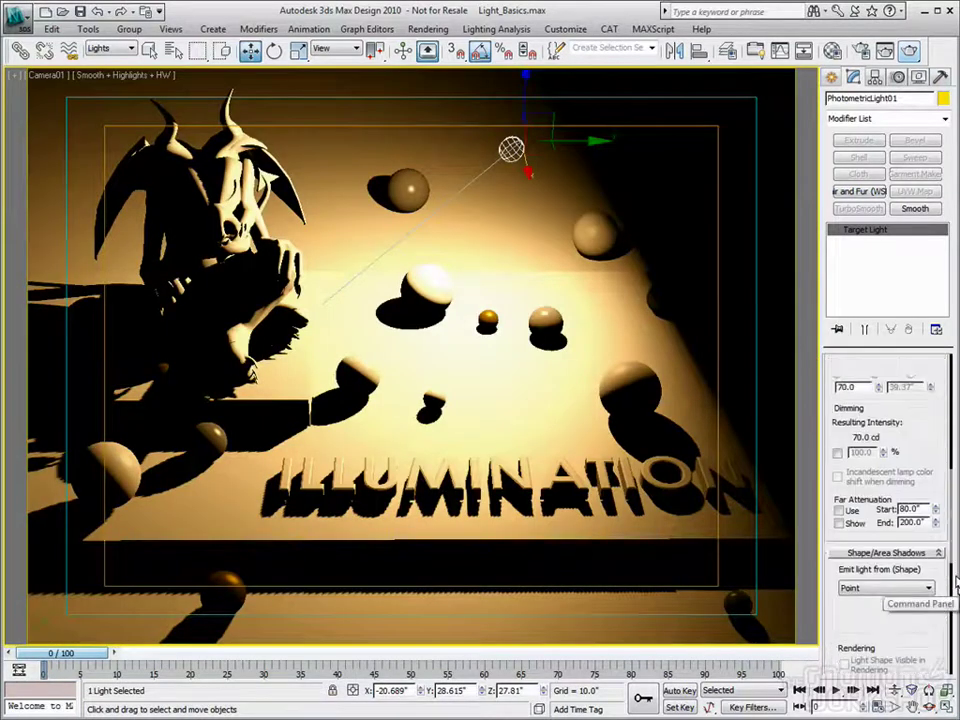
scroll(915, 519, "up", 3)
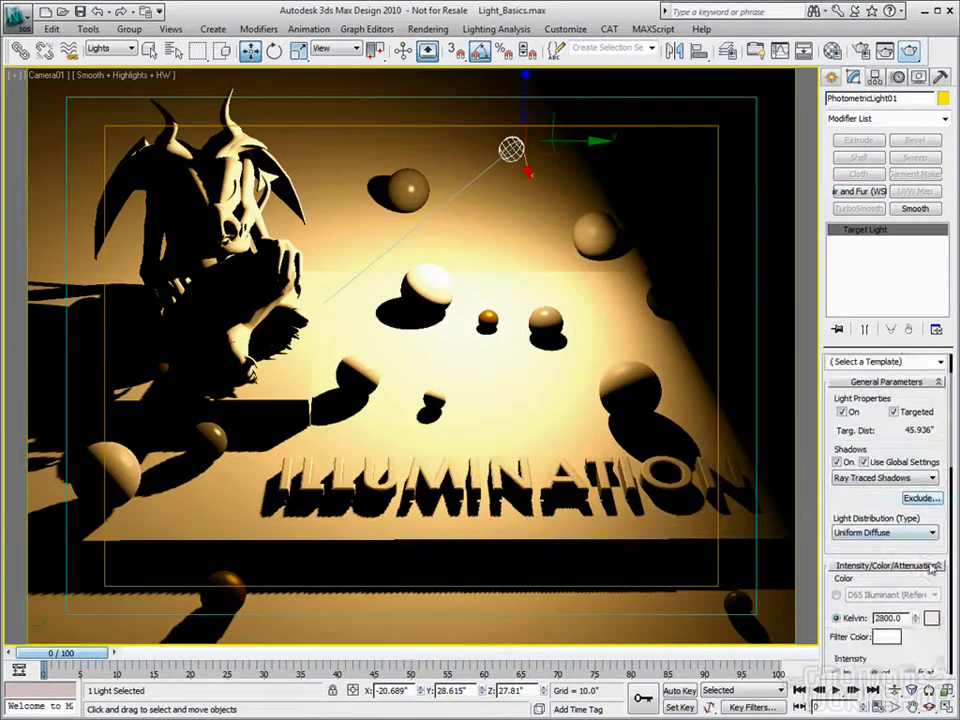
left_click(915, 532)
left_click(890, 574)
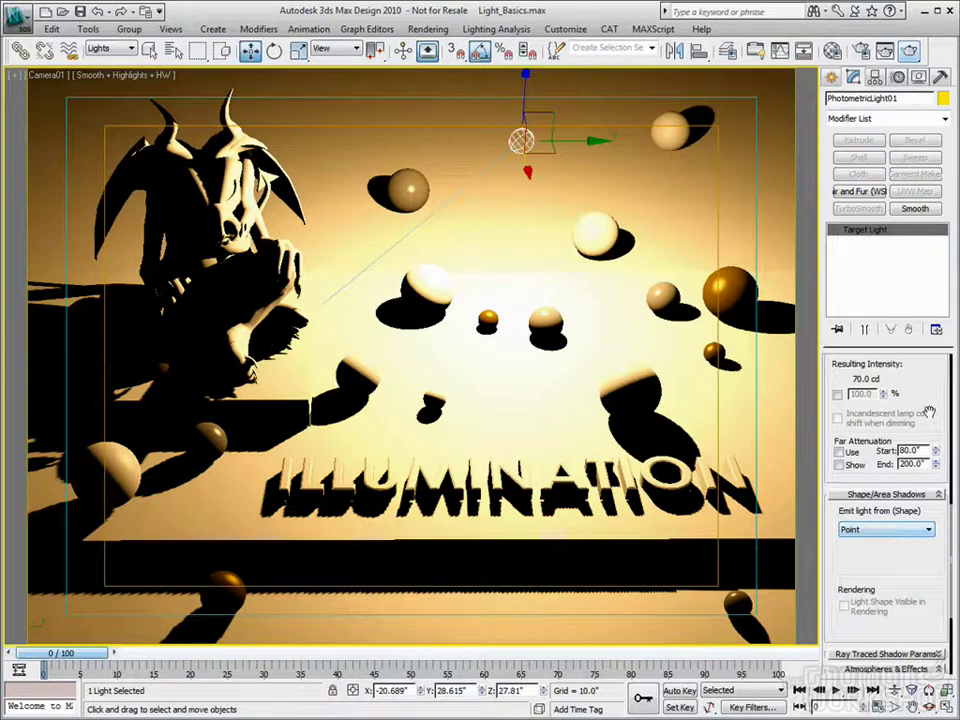
scroll(936, 548, "up", 5)
scroll(936, 548, "up", 6)
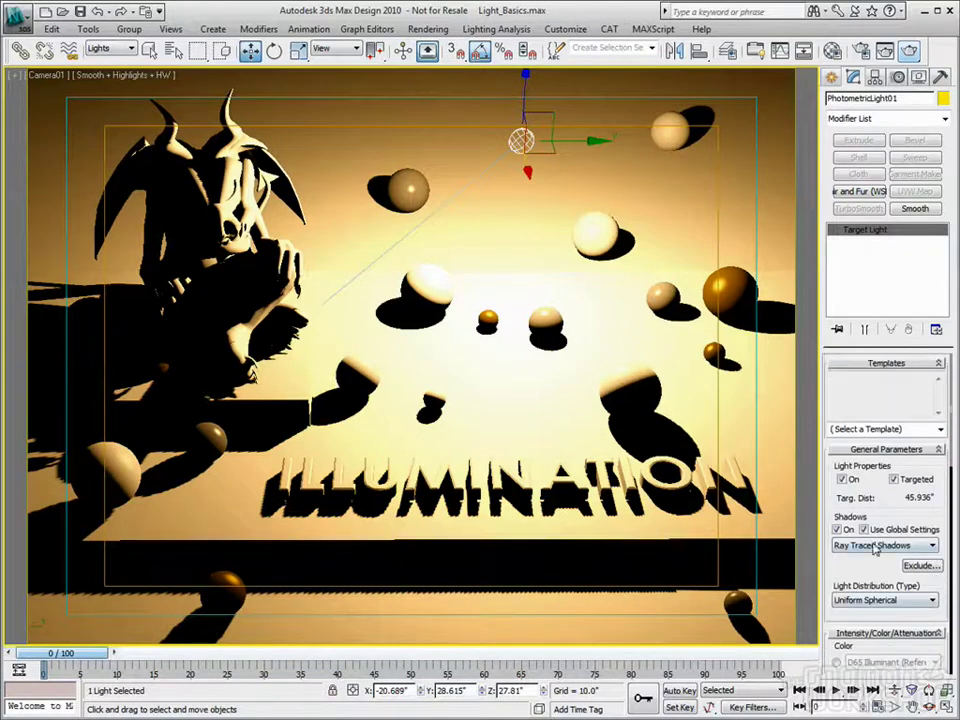
left_click(889, 604)
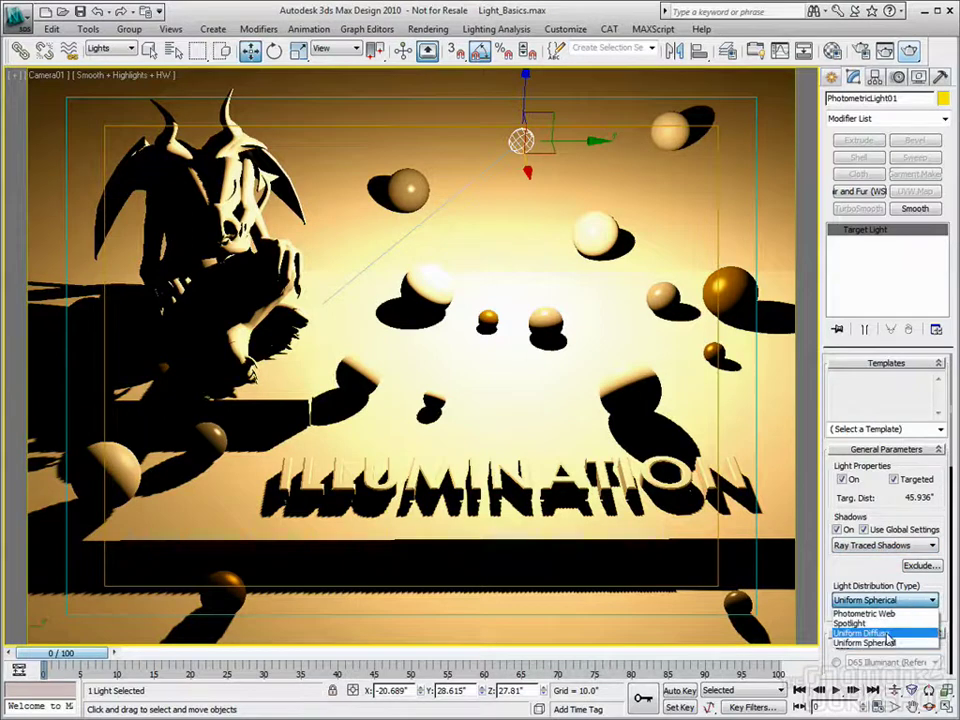
left_click(889, 636)
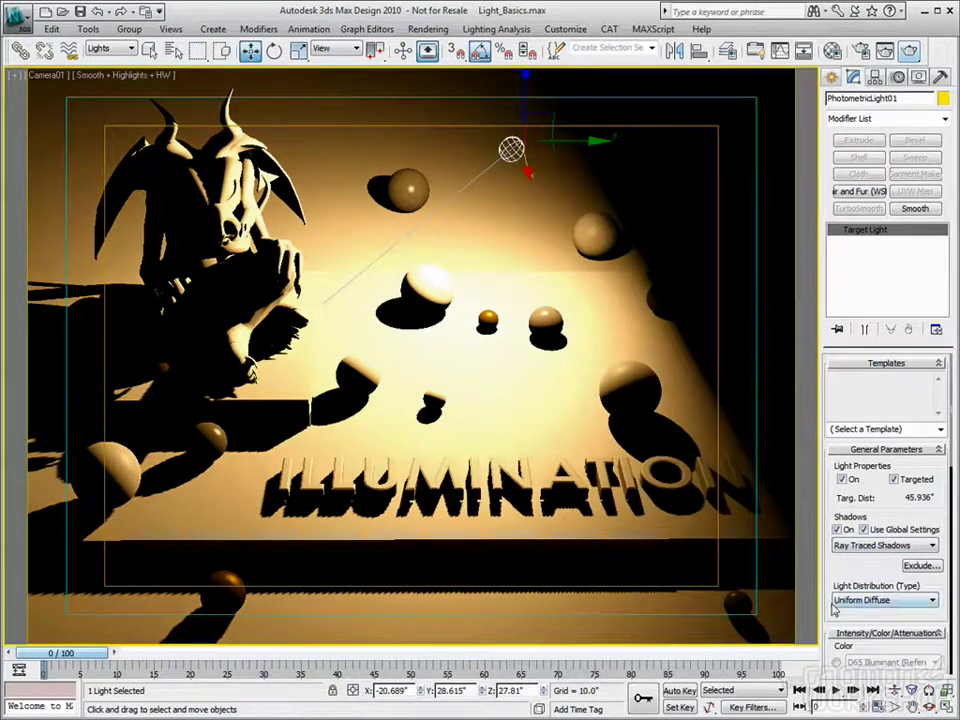
mouse_move(232, 335)
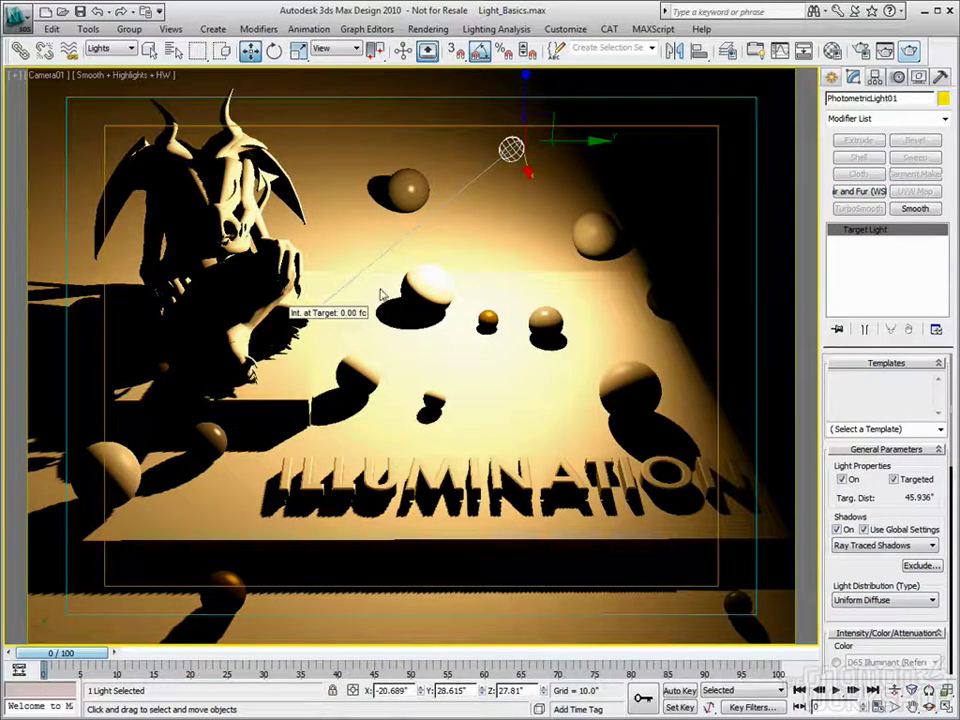
Step: Switch the light to Spotlight distribution with falloff field 112 and hotspot beam 39
left_click(885, 600)
left_click(893, 624)
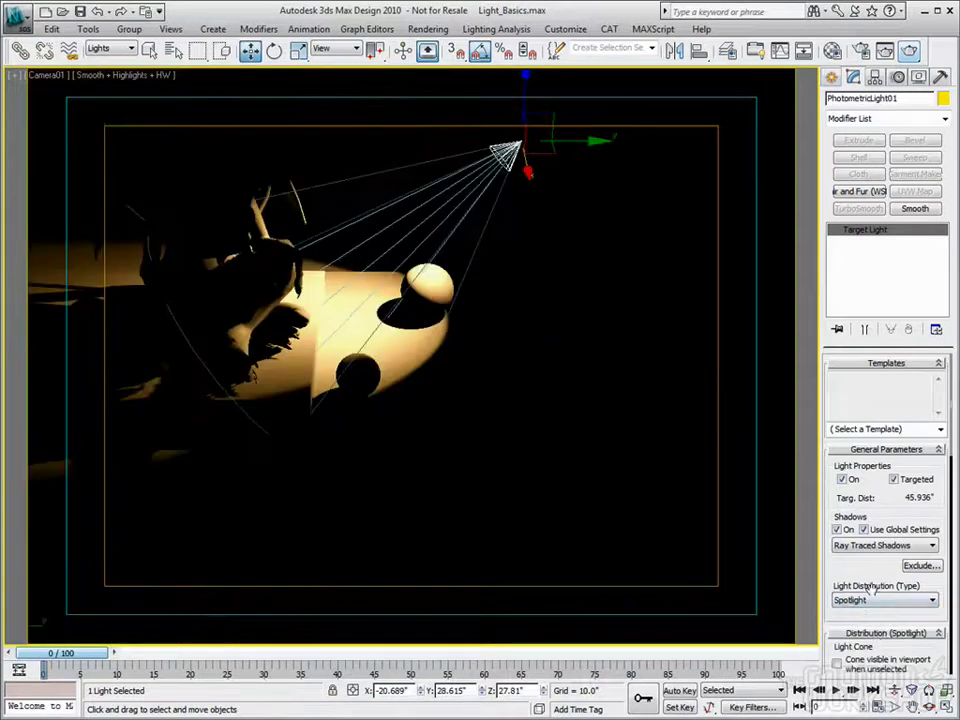
scroll(923, 615, "down", 4)
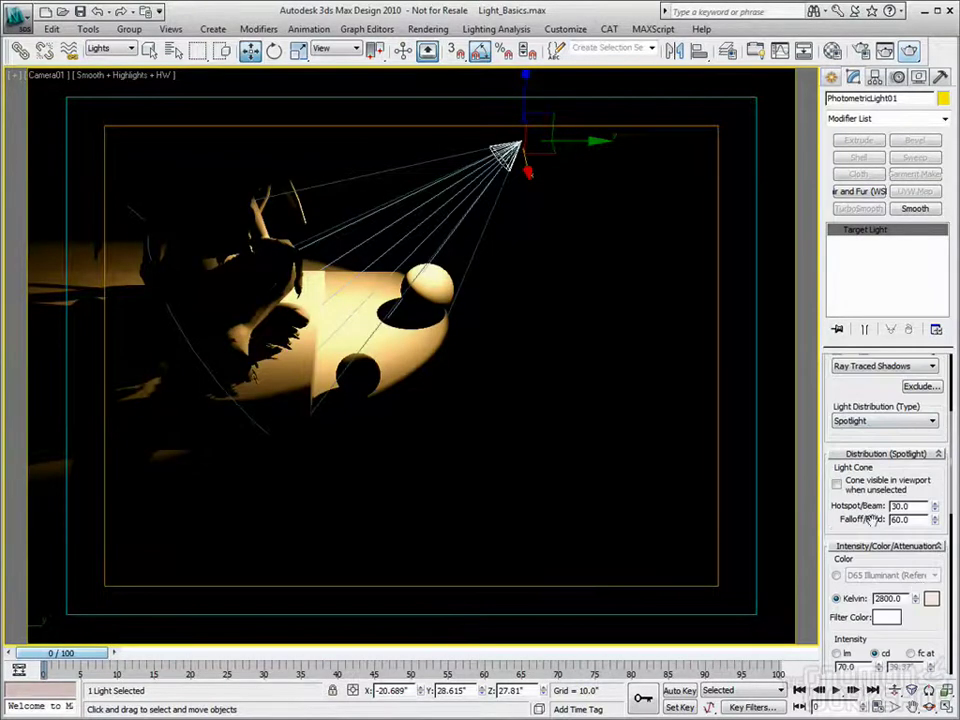
mouse_move(937, 523)
left_mouse_down()
mouse_move(932, 470)
mouse_move(922, 488)
mouse_move(918, 481)
mouse_move(935, 500)
left_mouse_up()
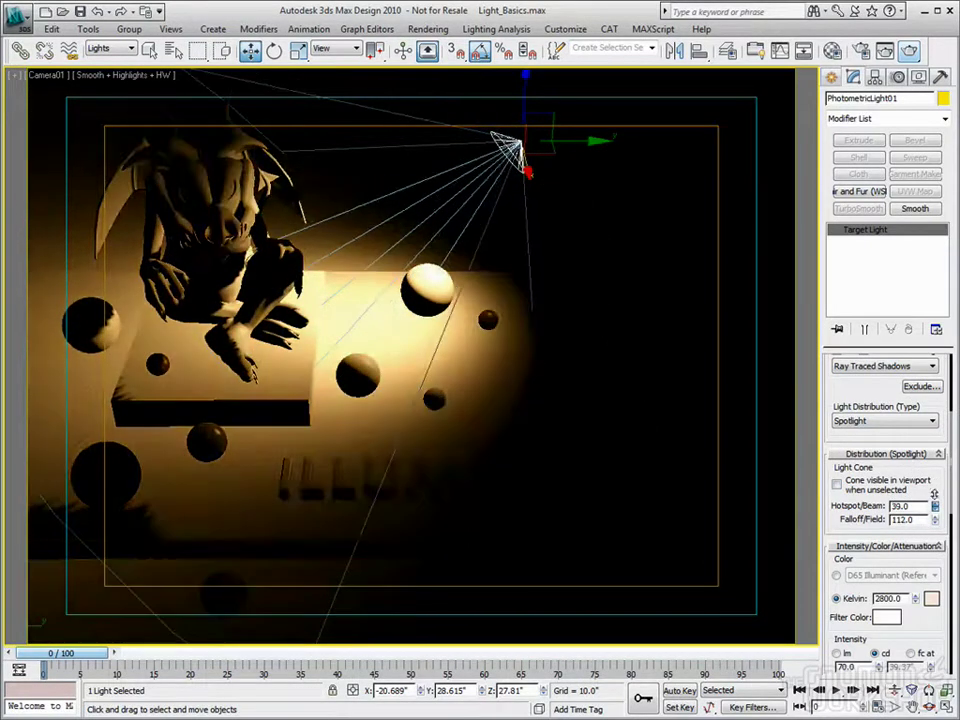
left_click_drag(937, 407, 942, 586)
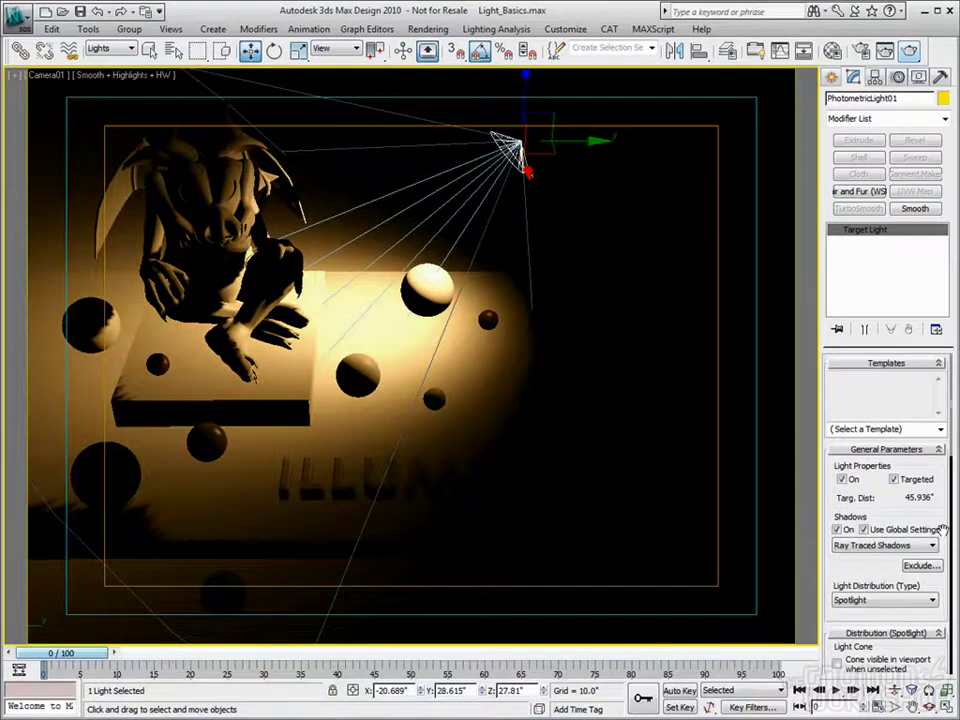
Step: Change the light distribution to Photometric Web
left_click(929, 600)
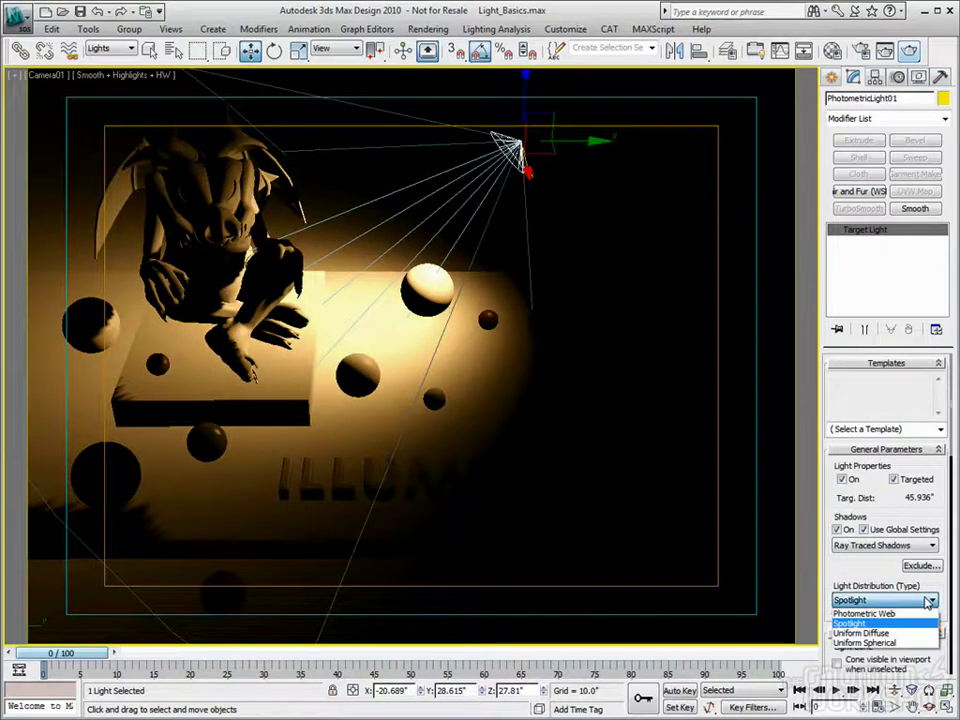
left_click(902, 614)
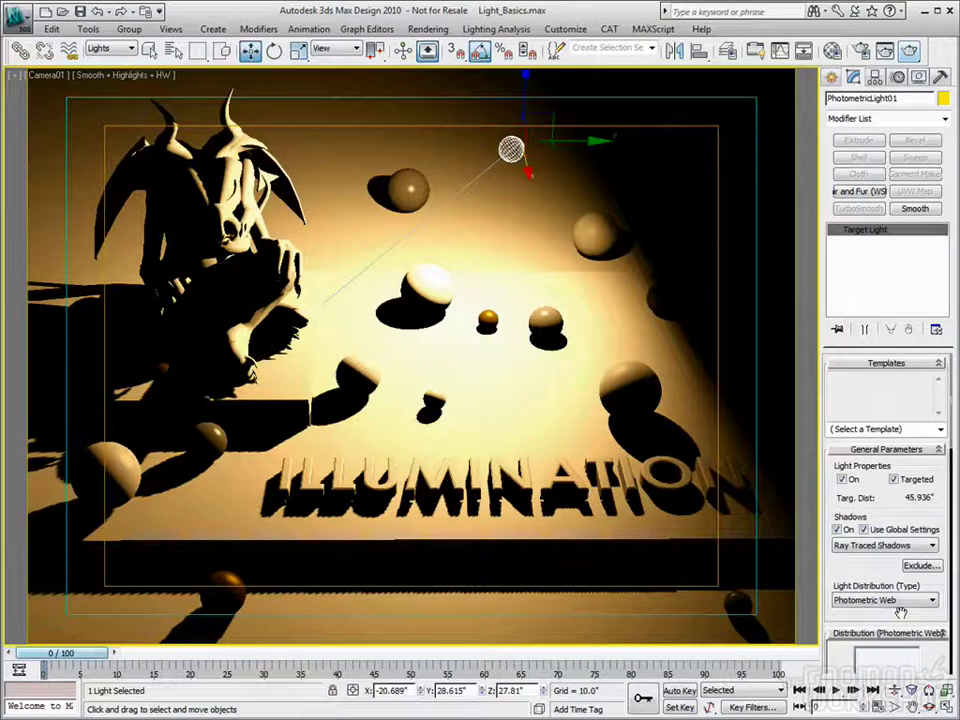
left_click_drag(914, 614, 914, 510)
scroll(914, 510, "down", 3)
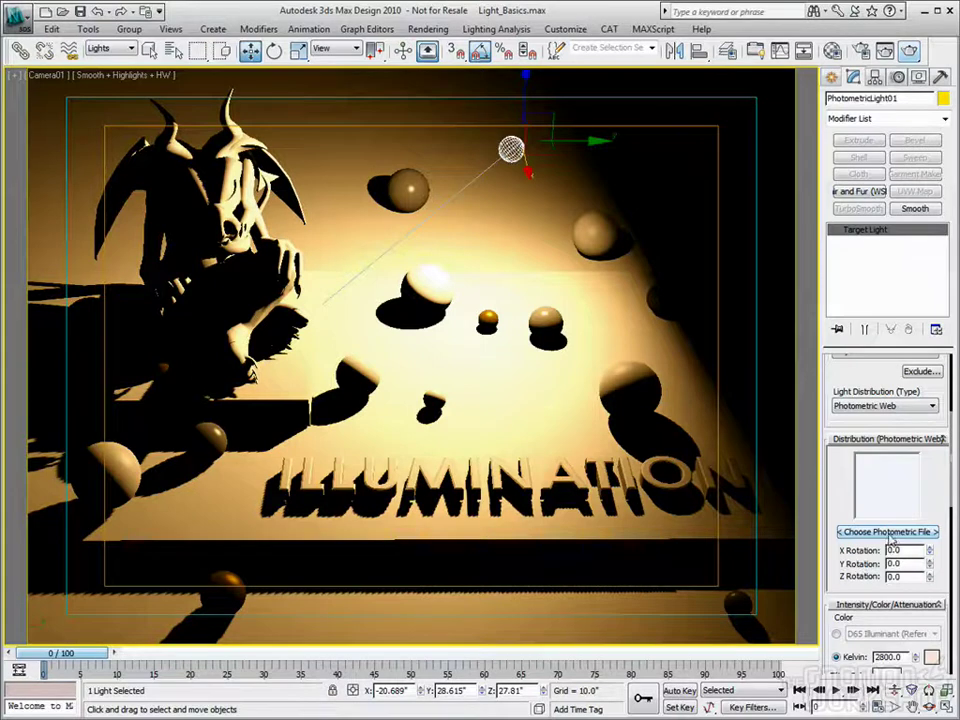
Step: Load 1.IES from 3dsmax > IES-files > Evermotion as the light's photometric web file
left_click(886, 533)
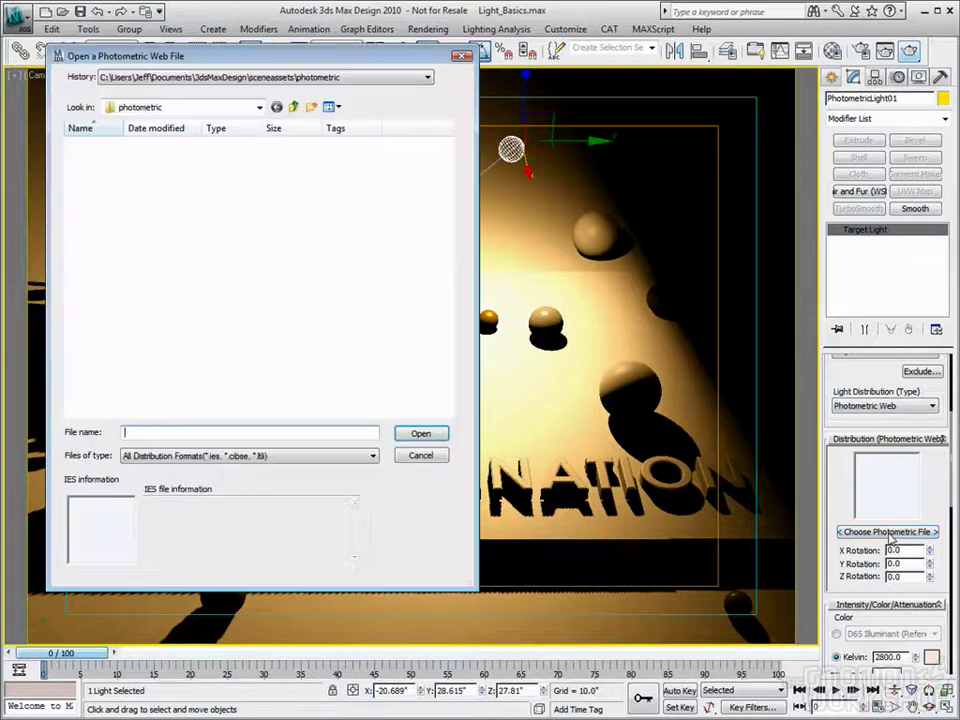
left_click(259, 107)
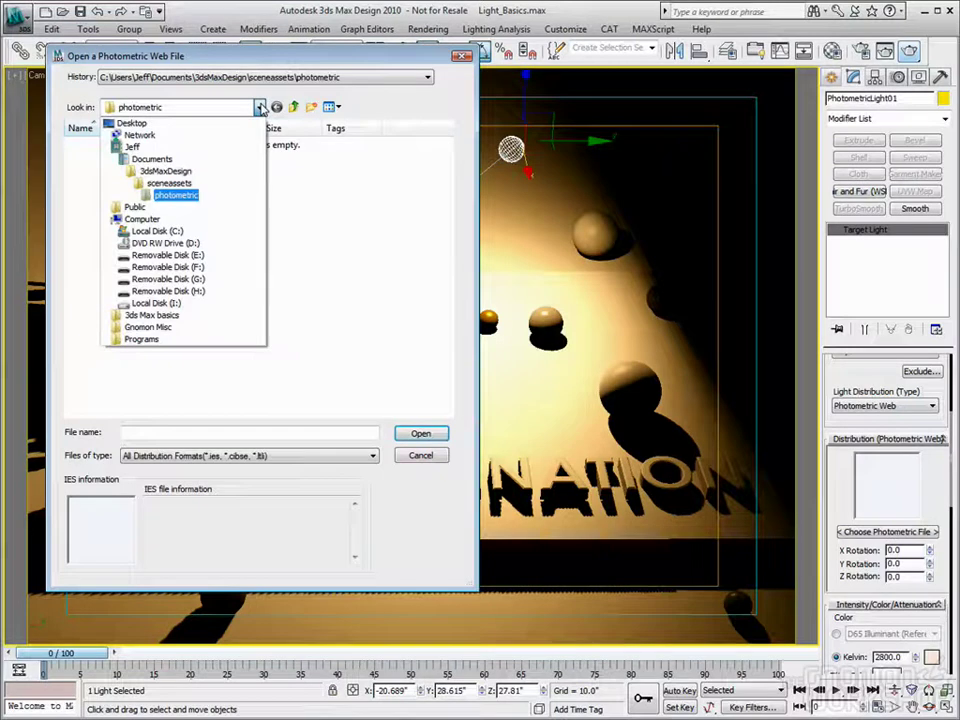
left_click(165, 171)
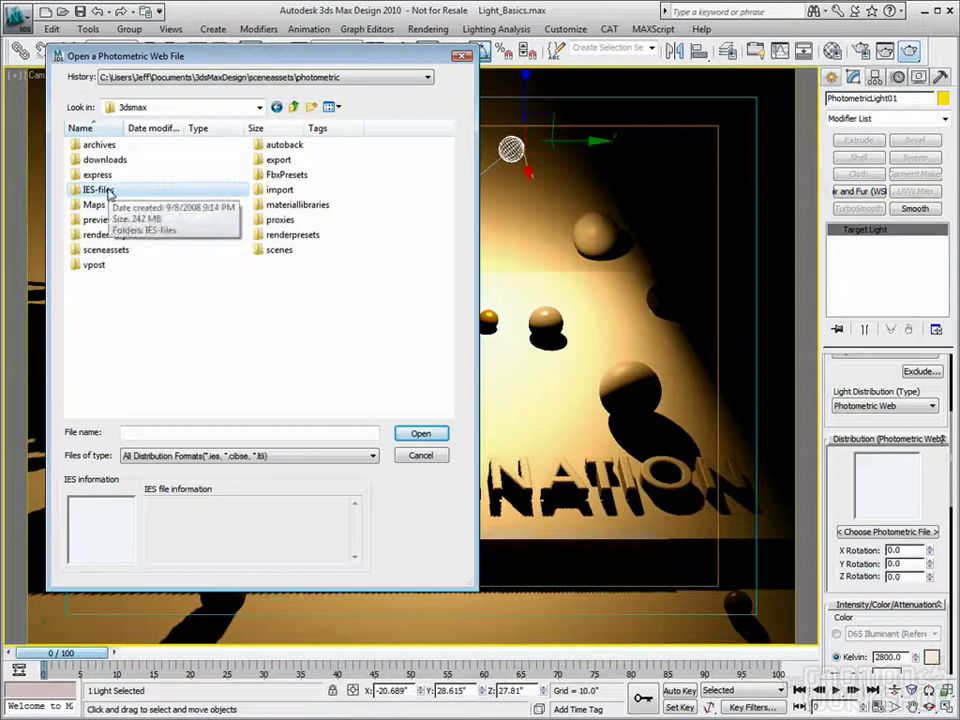
double_click(110, 192)
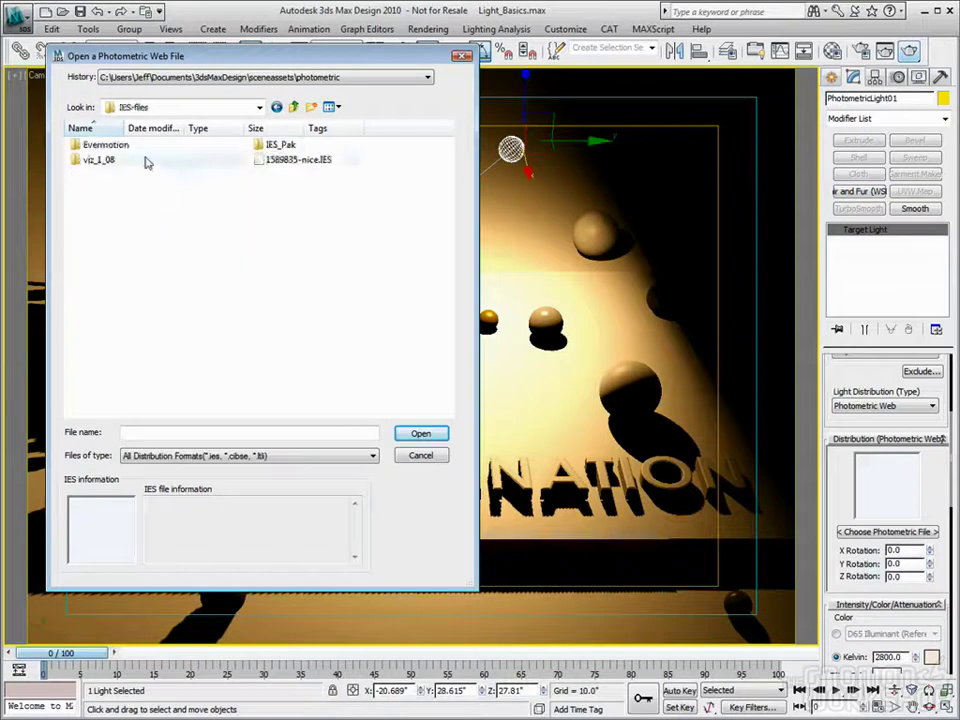
double_click(104, 146)
left_click(92, 145)
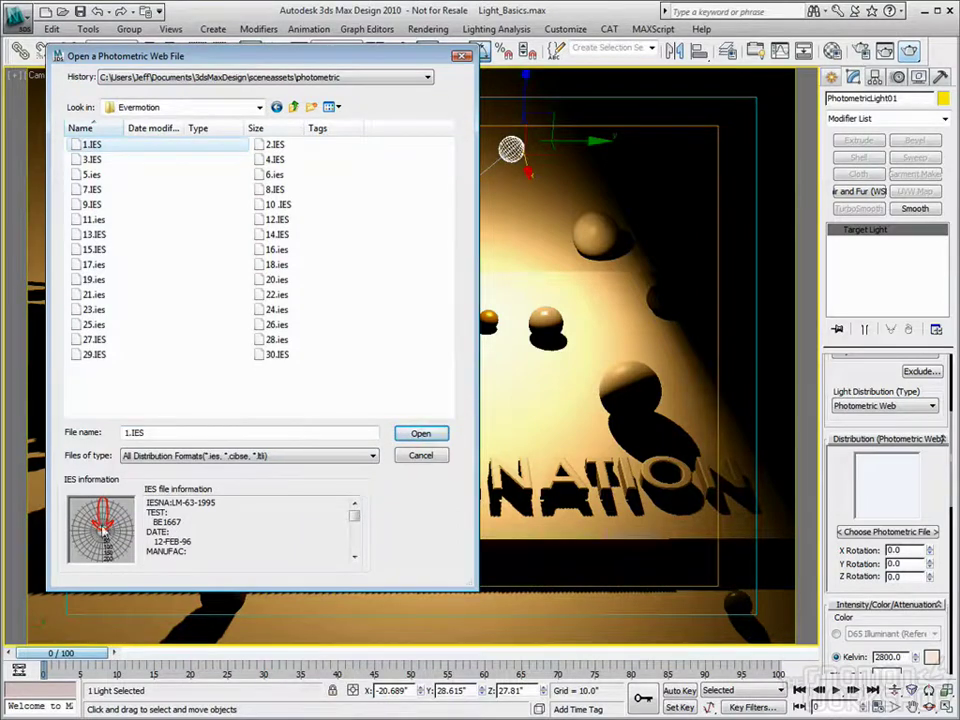
left_click(416, 436)
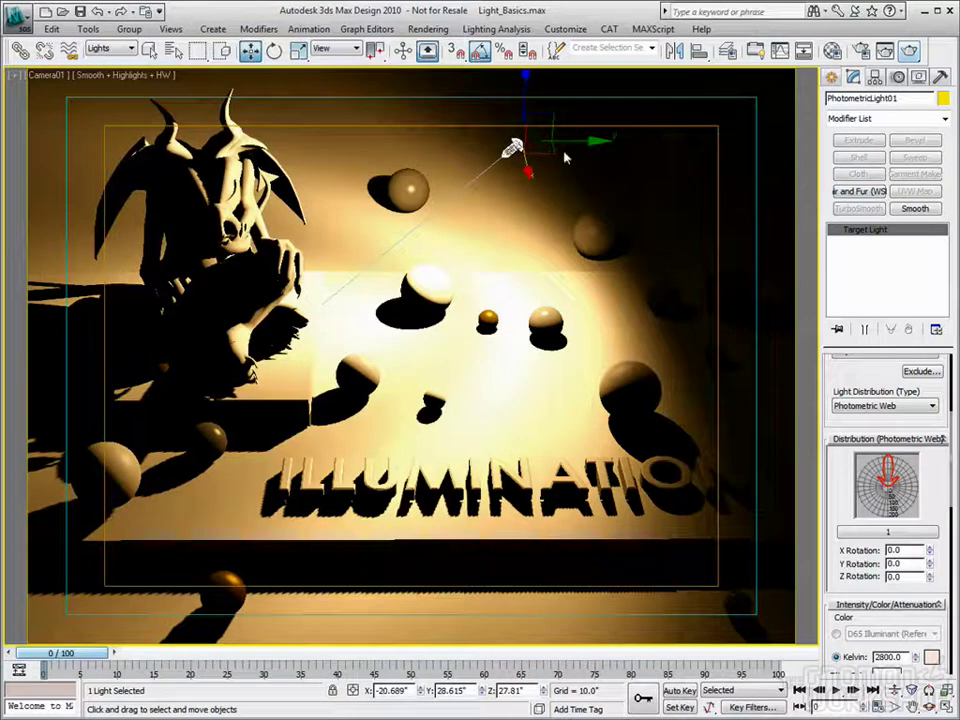
Step: Move the light up and right, swap its web file to 9.IES, and slide it sideways
left_click_drag(546, 129, 702, 126)
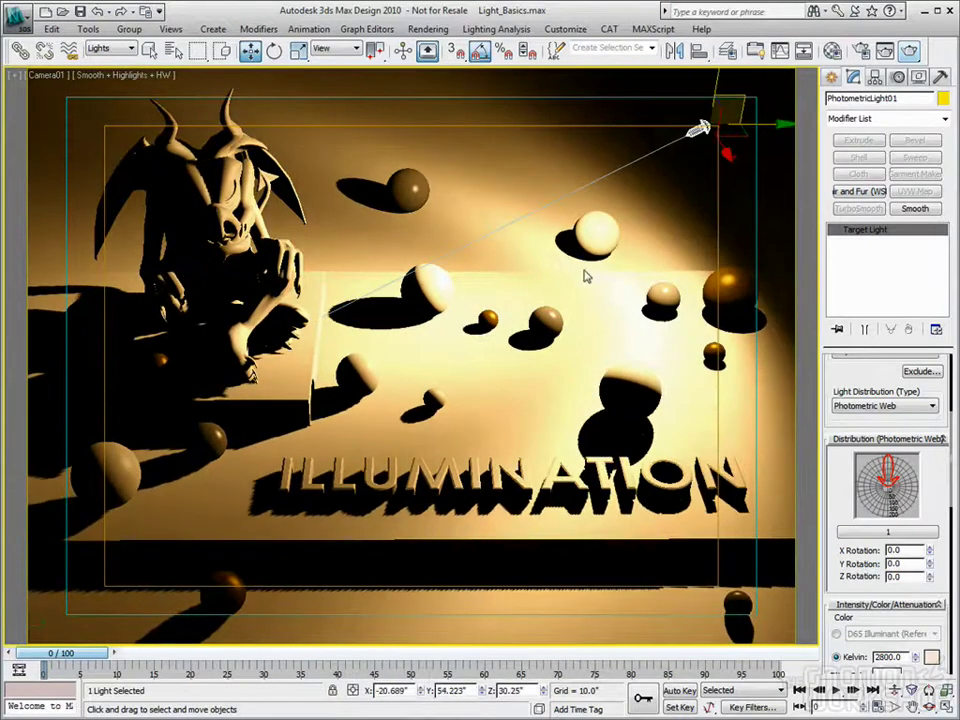
left_click(897, 513)
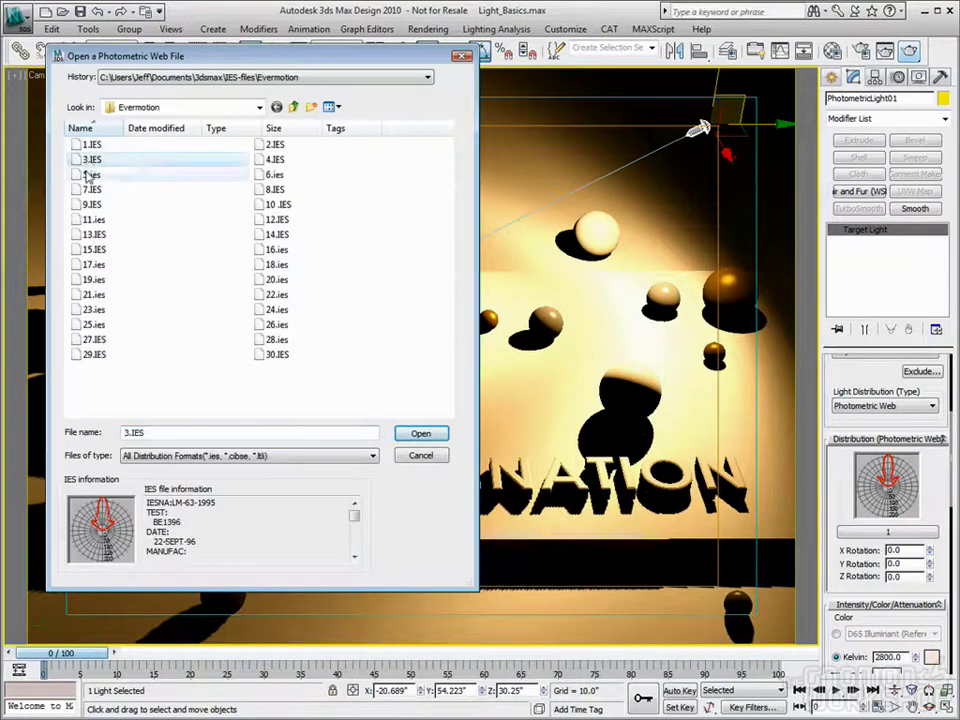
left_click(89, 175)
left_click(91, 204)
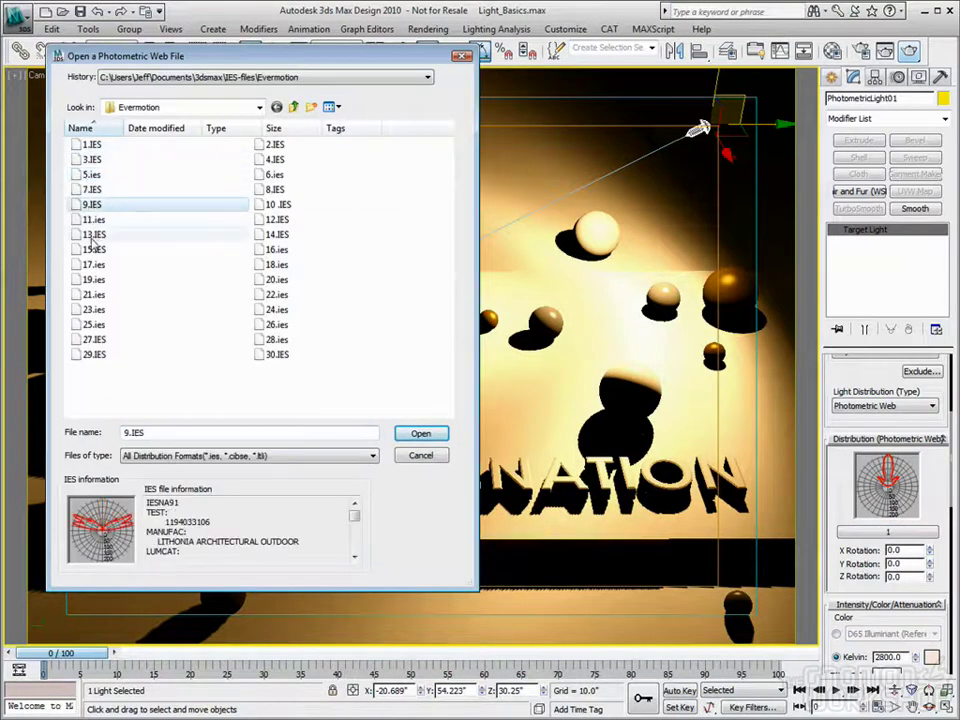
left_click(420, 436)
left_click_drag(692, 113, 782, 110)
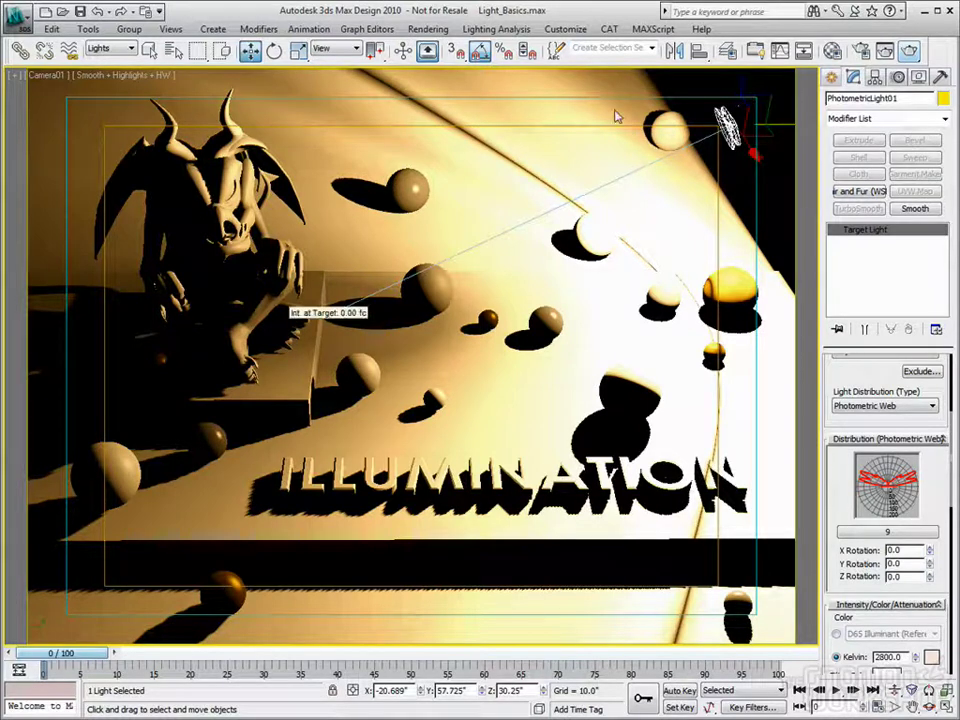
Step: Try X and Z web rotations (54, 70 and 33 degrees), then reset X, Y and Z to 0
left_click_drag(930, 550, 933, 579)
right_click(930, 563)
left_click(931, 577)
right_click(934, 579)
left_click(934, 578)
right_click(934, 578)
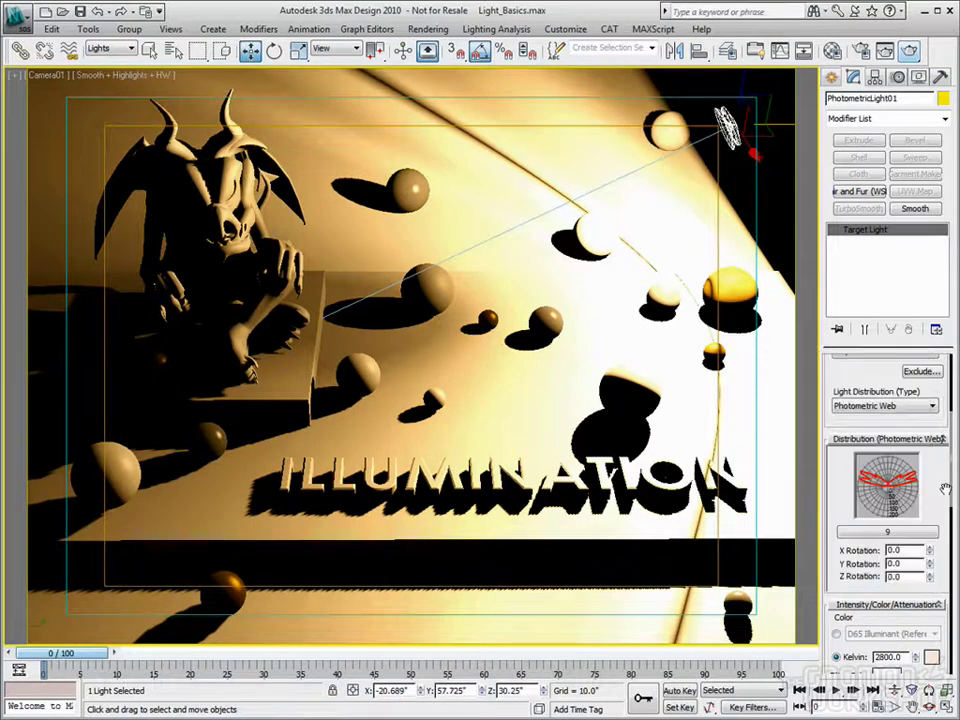
left_click_drag(931, 551, 931, 552)
left_click(912, 550)
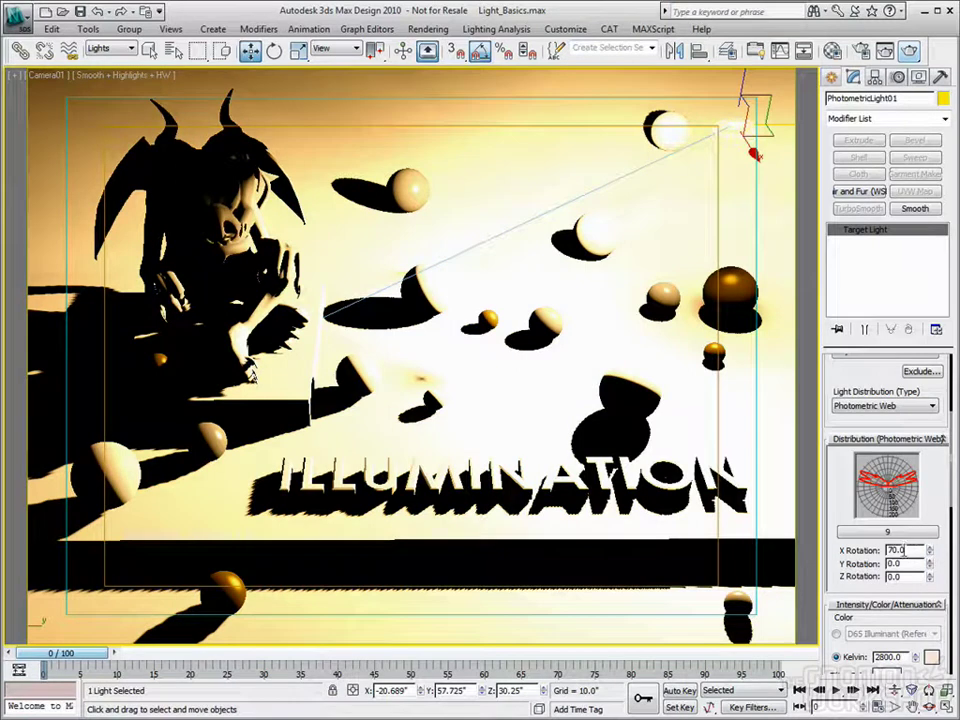
right_click(930, 558)
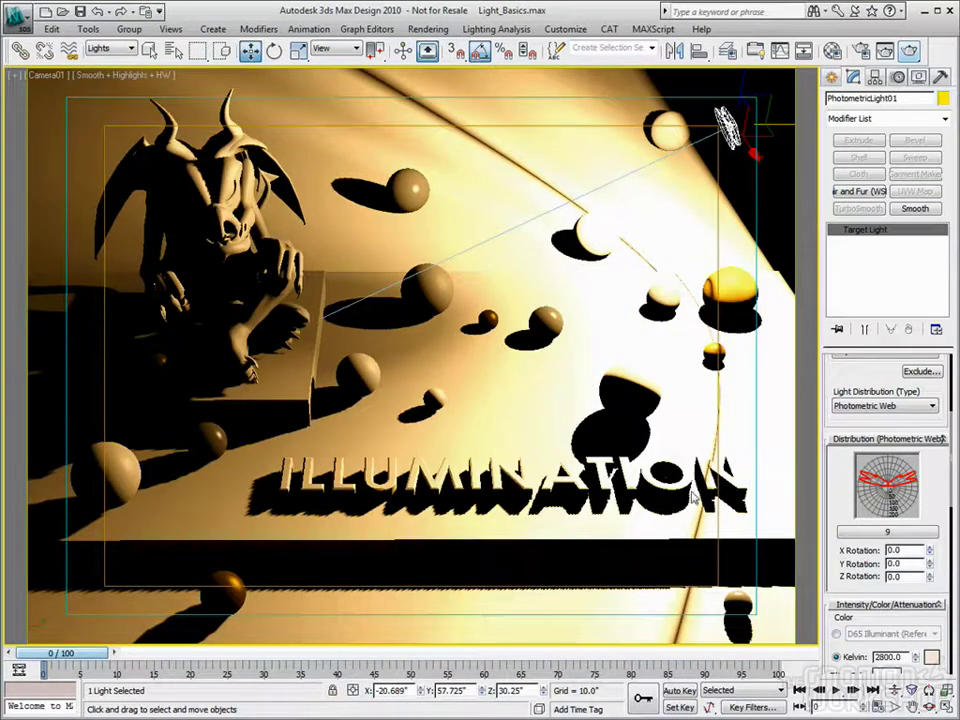
Step: Scroll the command panel down to the Intensity/Color/Attenuation rollout
scroll(930, 490, "up", 3)
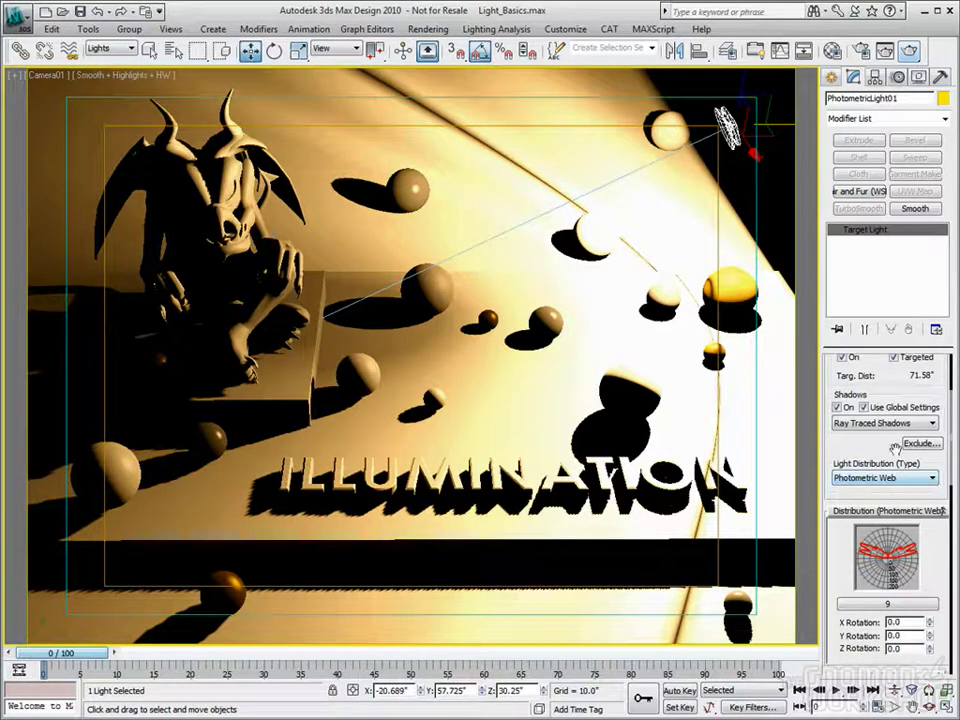
scroll(884, 504, "up", 3)
scroll(884, 504, "down", 2)
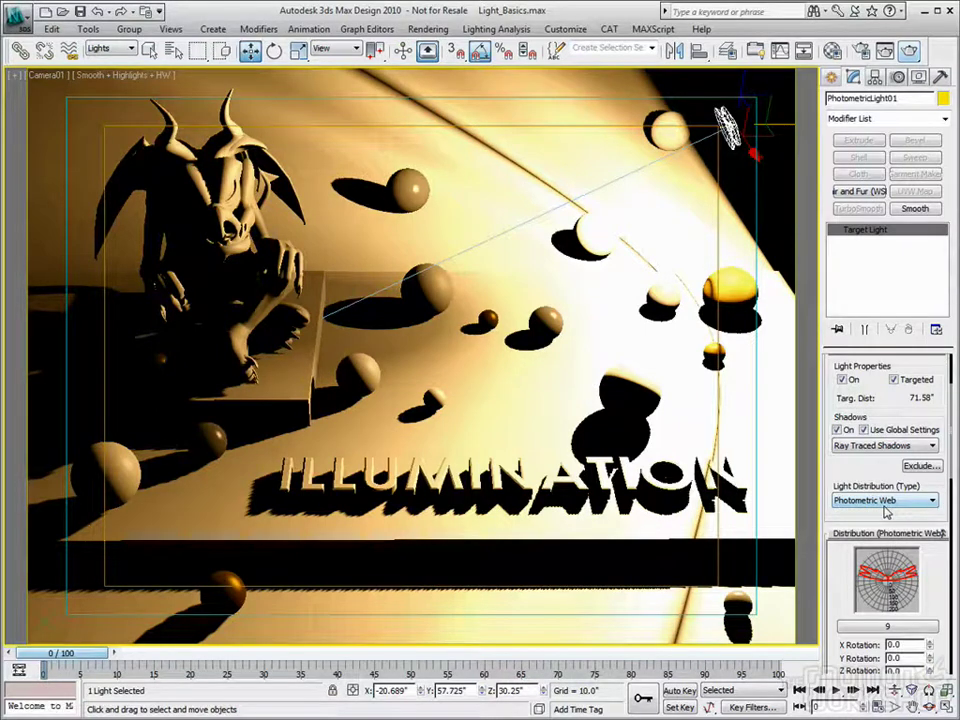
scroll(885, 512, "down", 1)
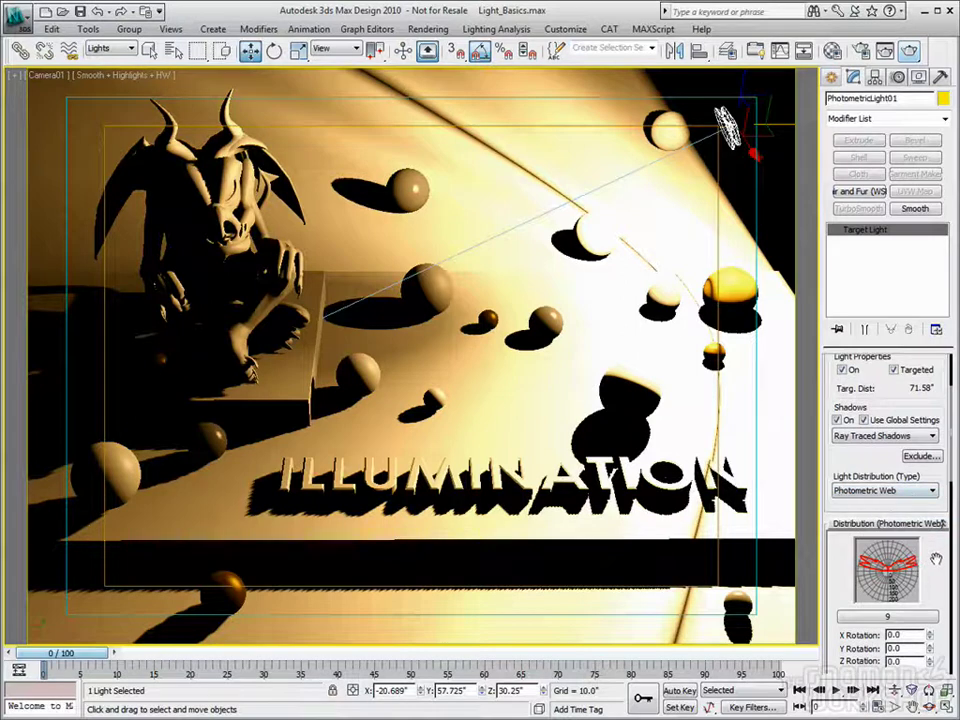
scroll(876, 510, "down", 3)
scroll(934, 466, "down", 2)
scroll(934, 466, "up", 4)
scroll(896, 516, "down", 2)
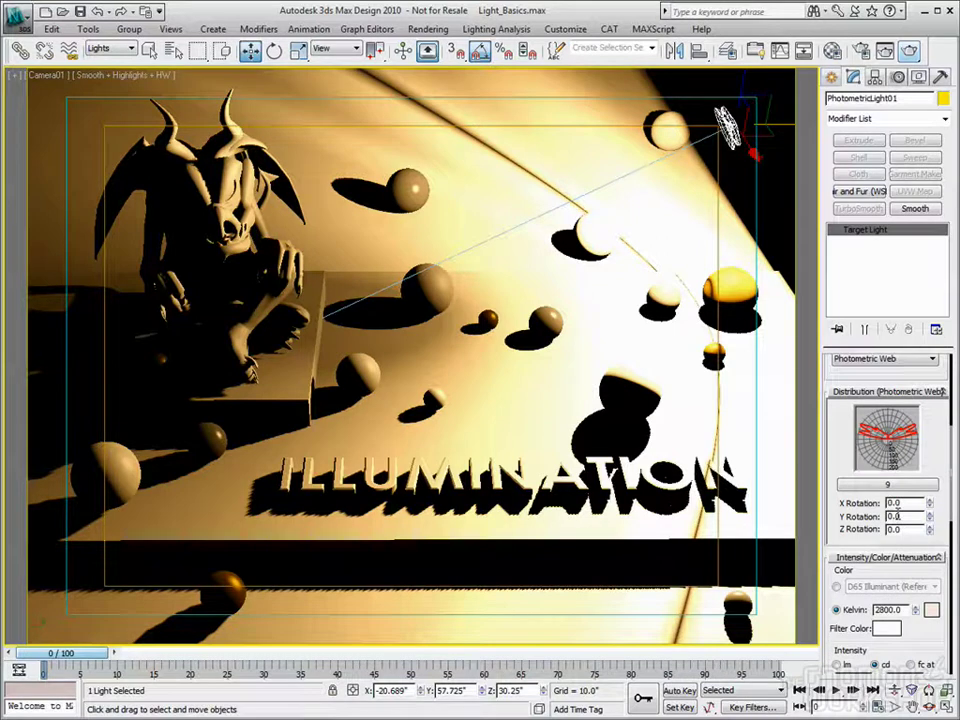
scroll(897, 512, "up", 2)
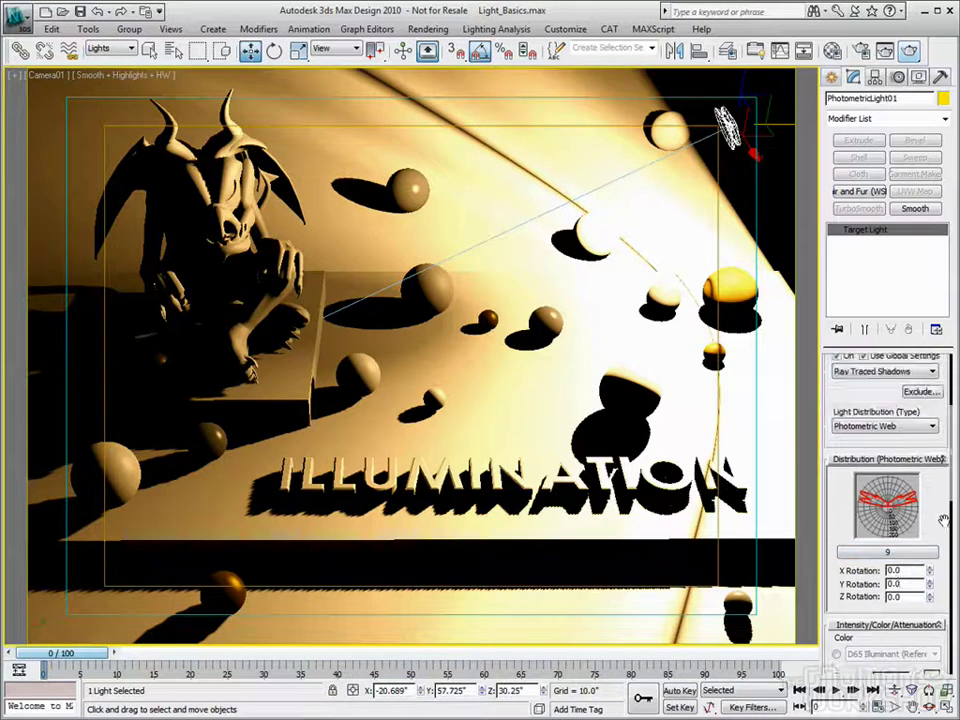
scroll(943, 520, "down", 4)
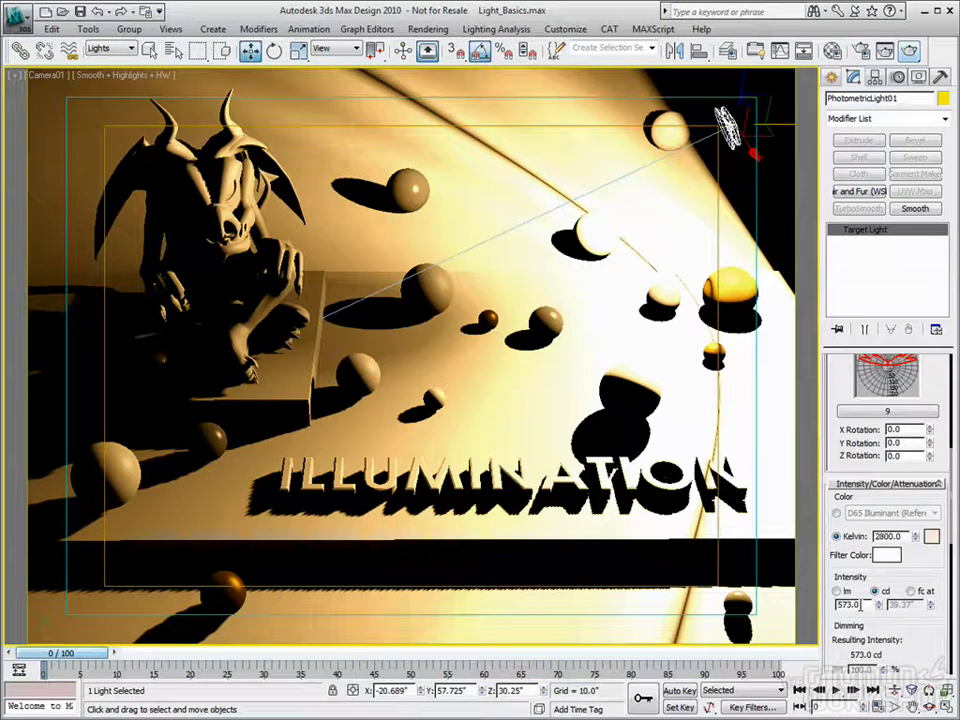
Step: Drop the colour temperature to 1000 Kelvin, then raise it toward cool white
double_click(862, 605)
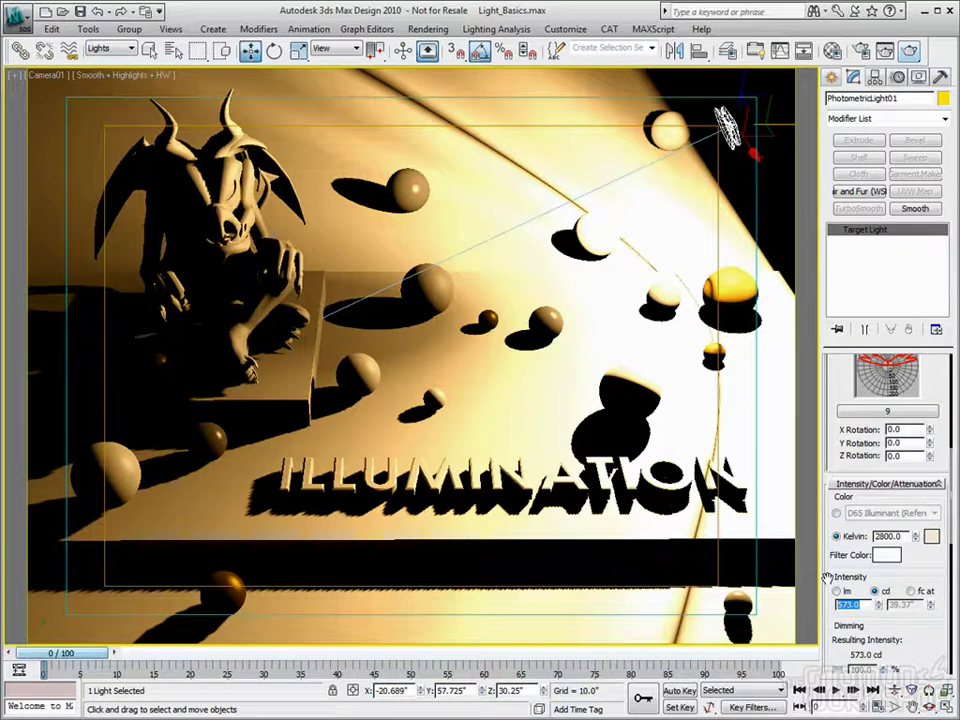
left_click_drag(936, 577, 928, 541)
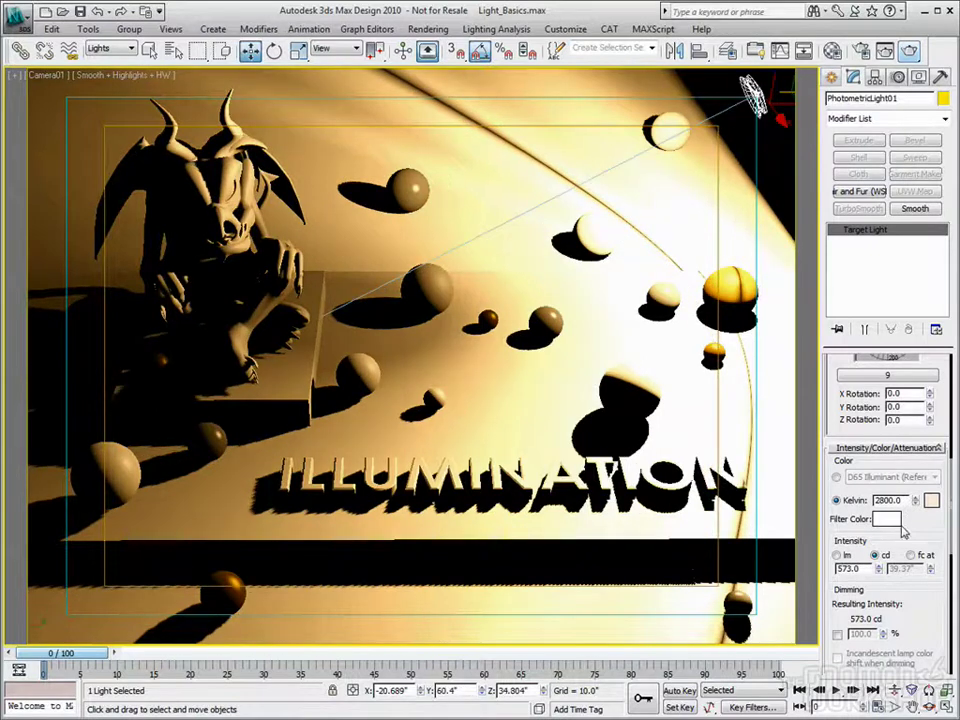
left_click_drag(931, 537, 931, 497)
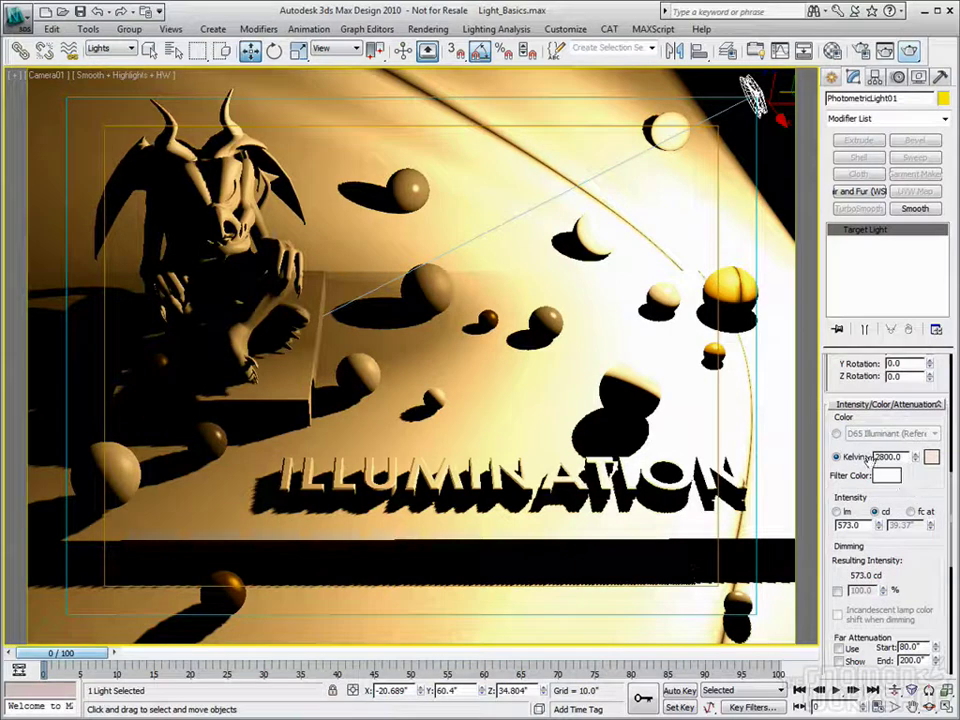
right_click(915, 460)
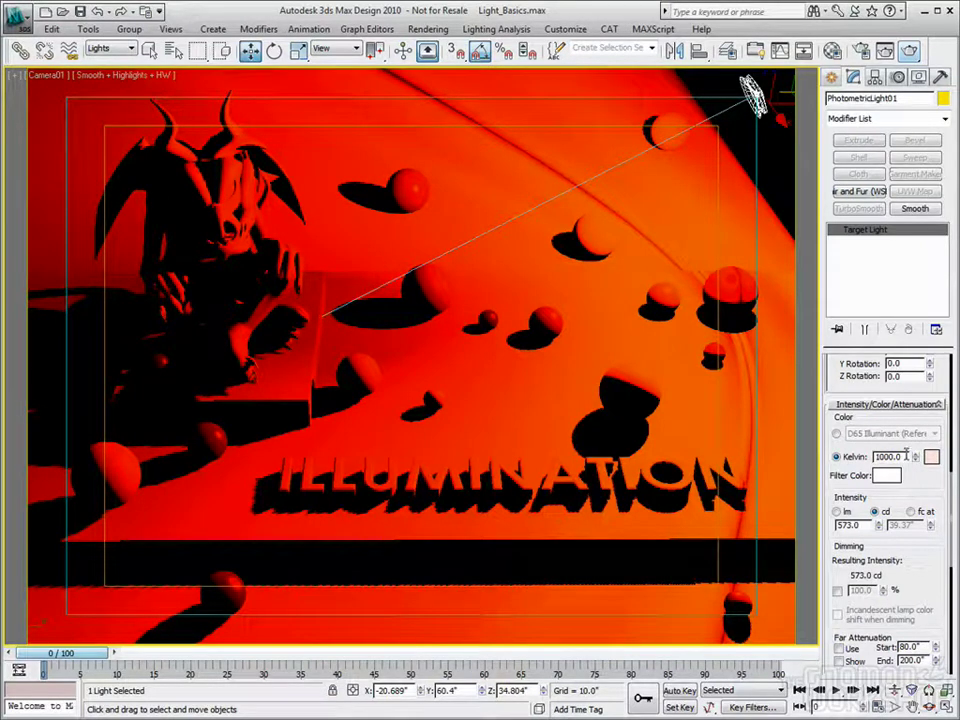
left_click_drag(916, 458, 893, 358)
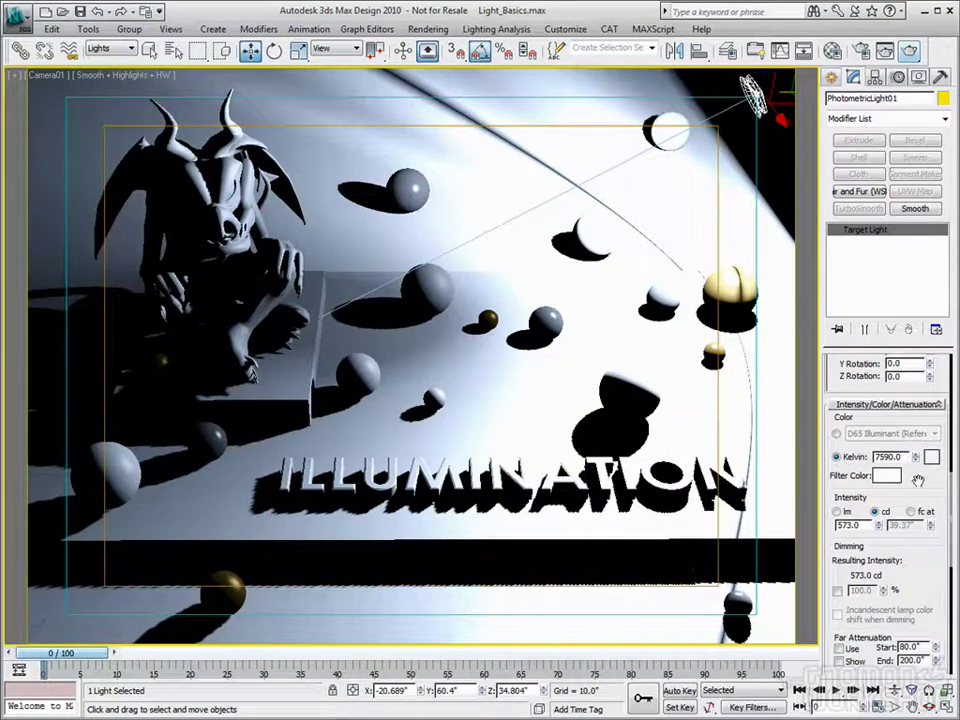
Step: Enter 2800 Kelvin, try 3200 Kelvin, then set it back to 2800 Kelvin
left_click_drag(903, 457, 861, 462)
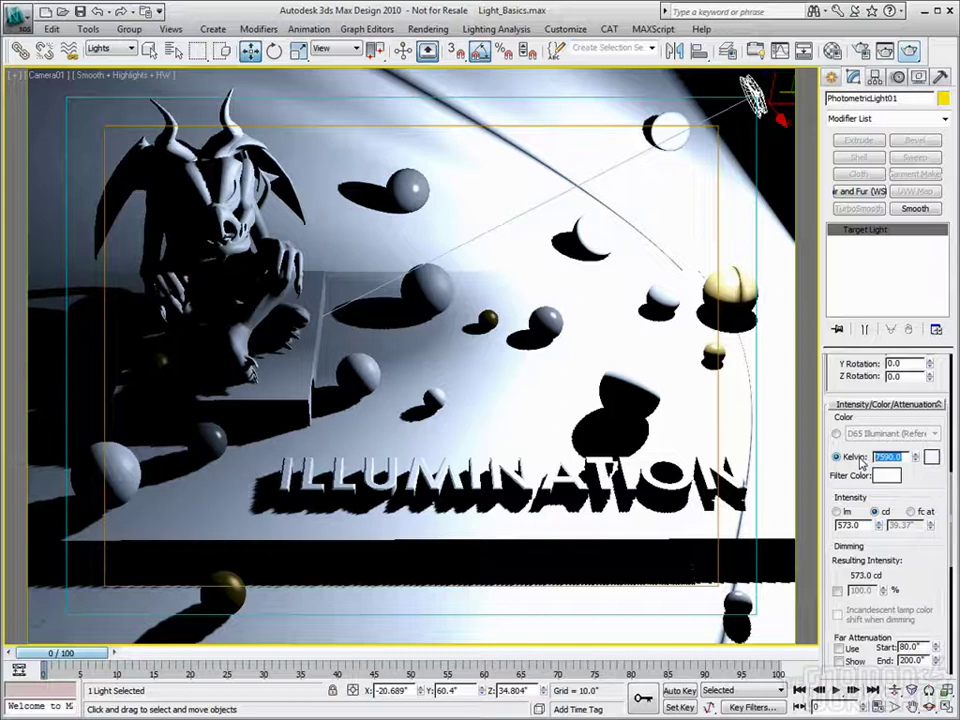
type("2800")
key("Return")
left_click_drag(901, 456, 830, 457)
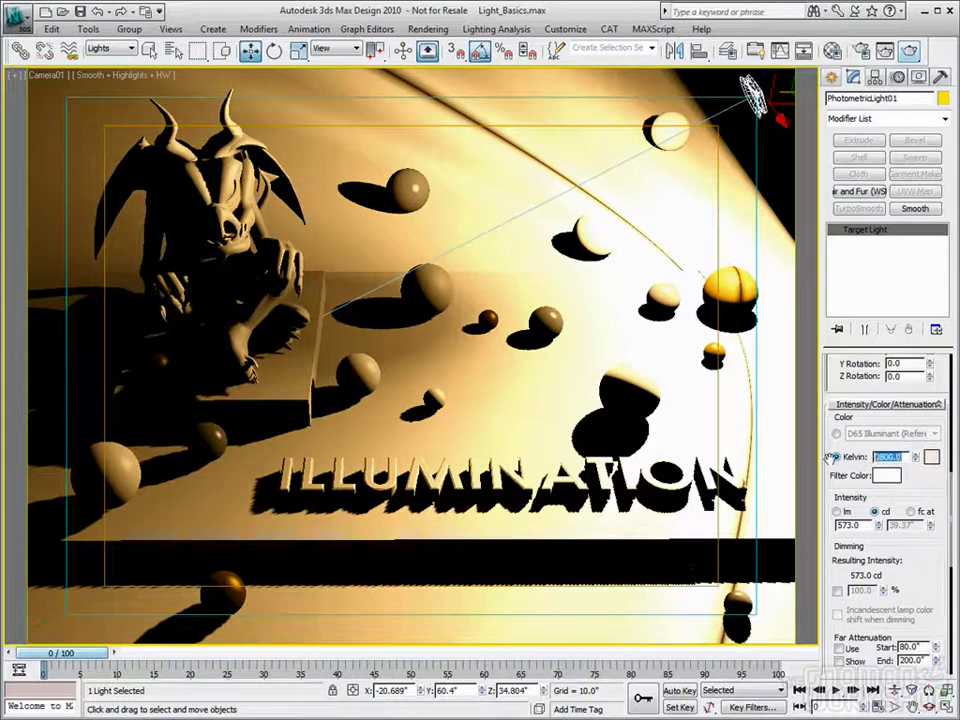
type("3200")
key("Return")
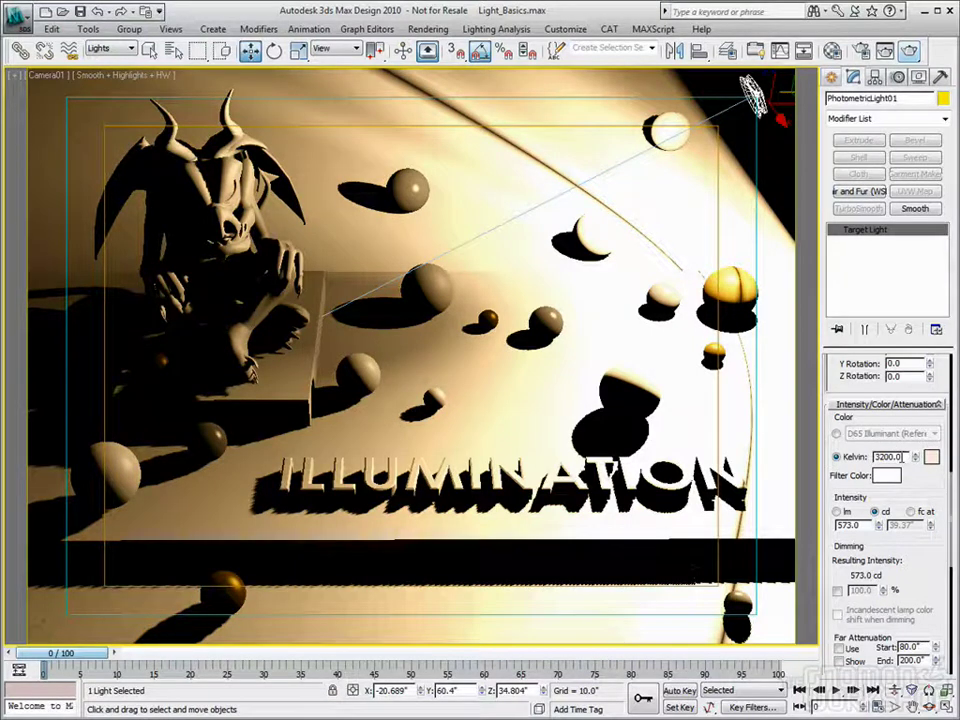
double_click(874, 456)
type("2800")
key("Return")
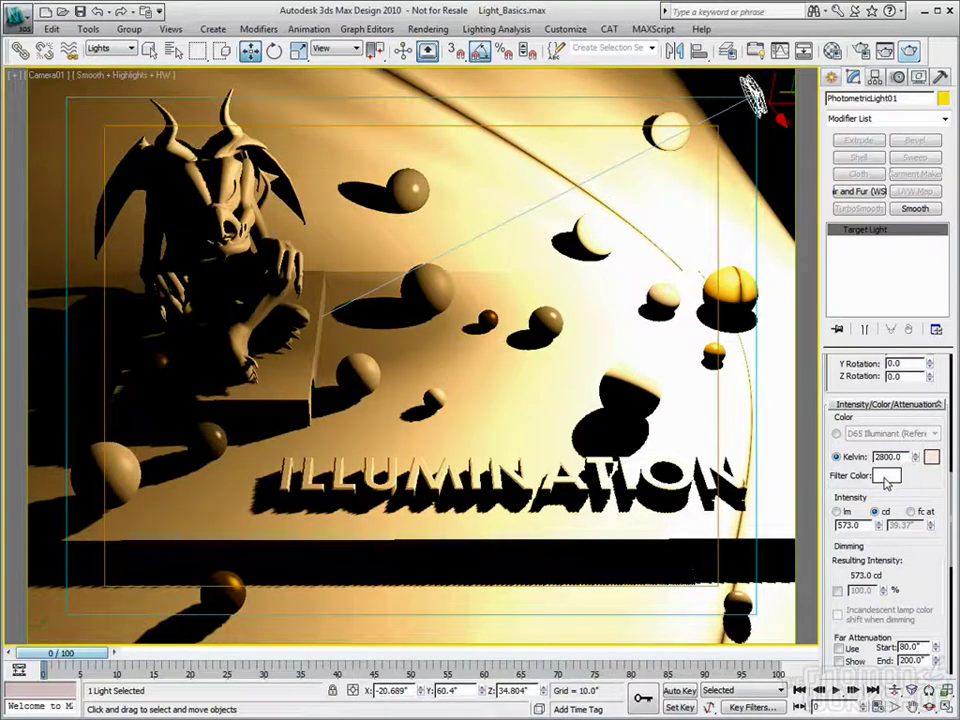
Step: Try a blue filter colour and Kelvin temperatures around 5152 K and 2708 K
left_click(886, 478)
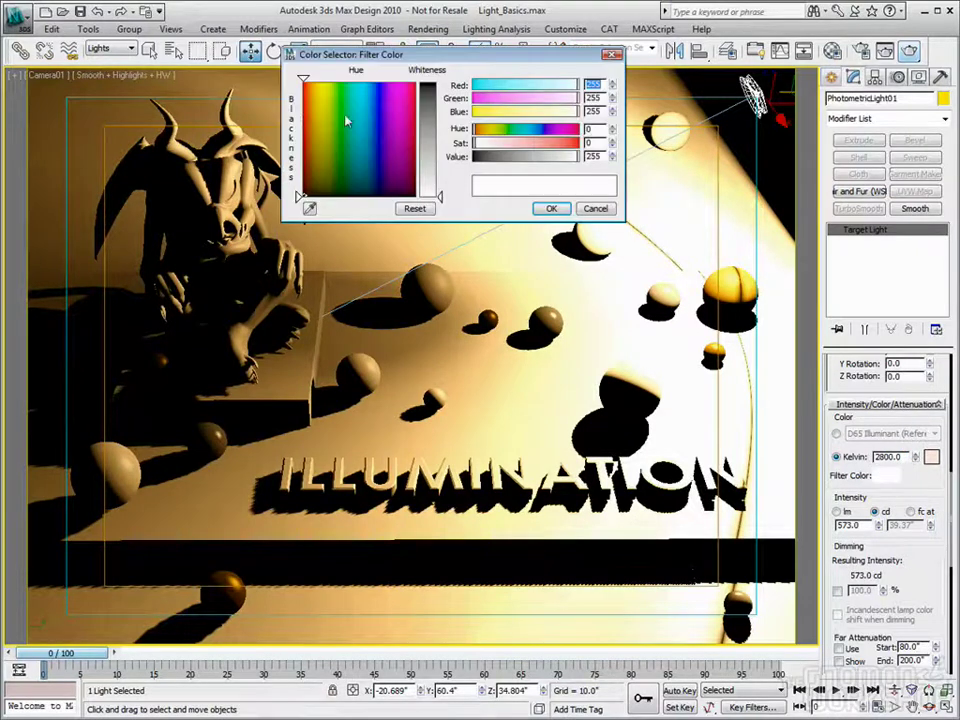
left_click_drag(435, 192, 437, 86)
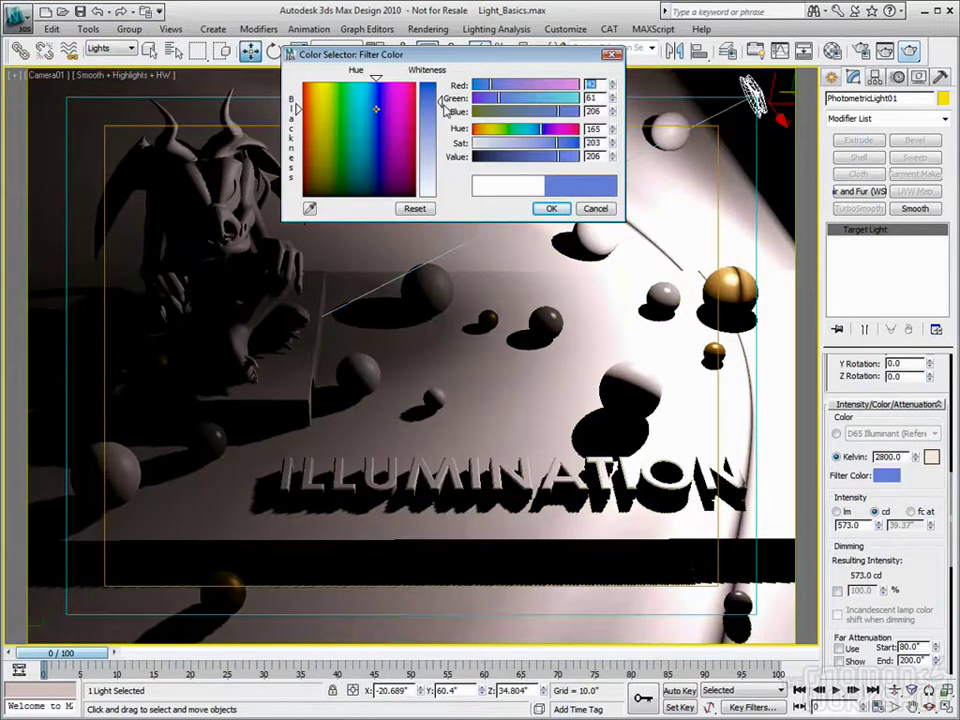
left_click(552, 208)
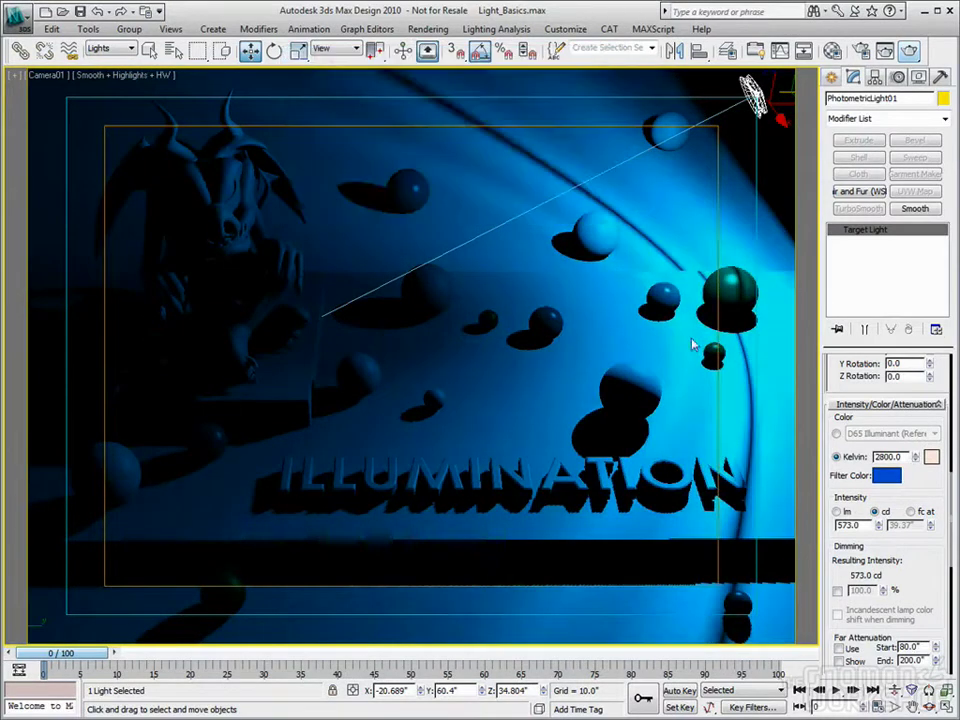
left_click(835, 457)
left_click_drag(915, 457, 919, 488)
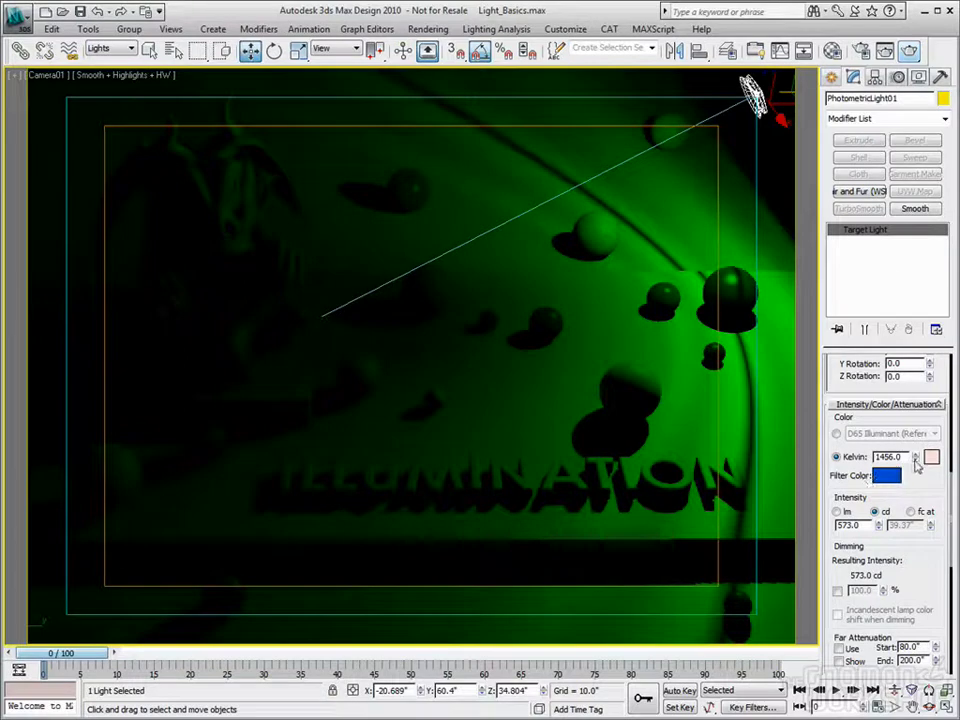
left_click_drag(918, 458, 906, 386)
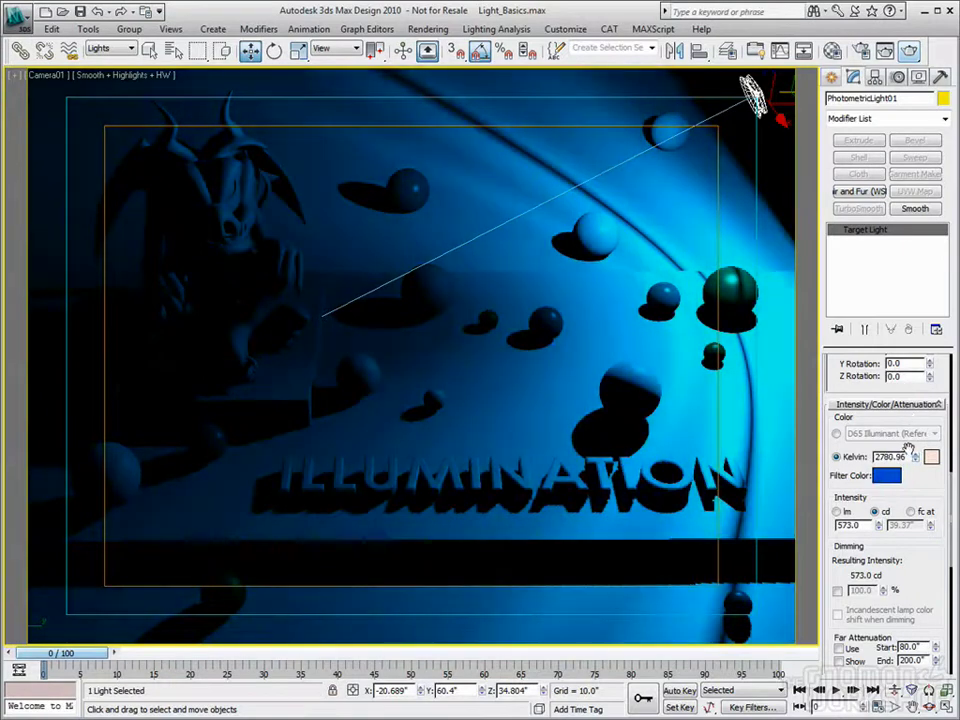
Step: Retype the Kelvin value as 2800 and set the filter colour back to white
double_click(890, 457)
type("280")
left_click(886, 475)
left_click_drag(441, 88, 441, 195)
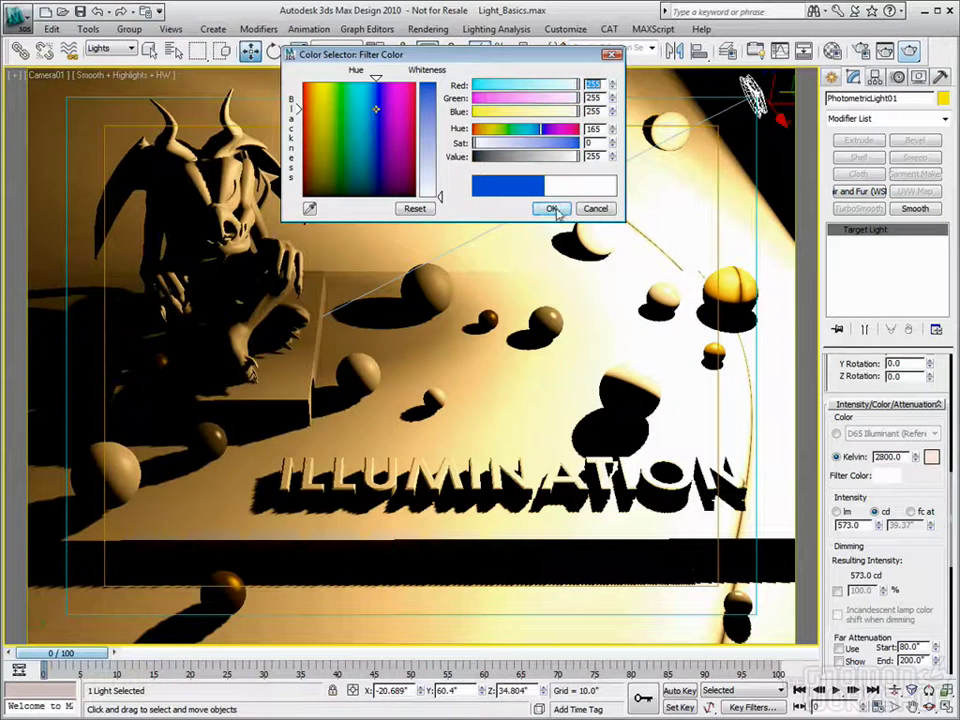
left_click(552, 208)
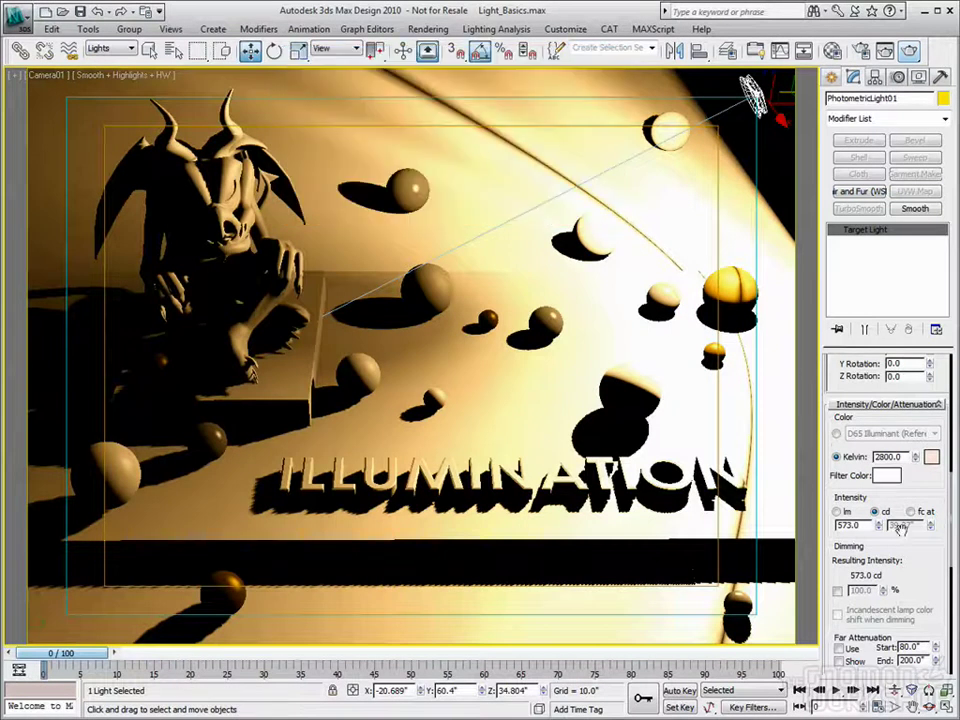
left_click_drag(931, 567, 931, 478)
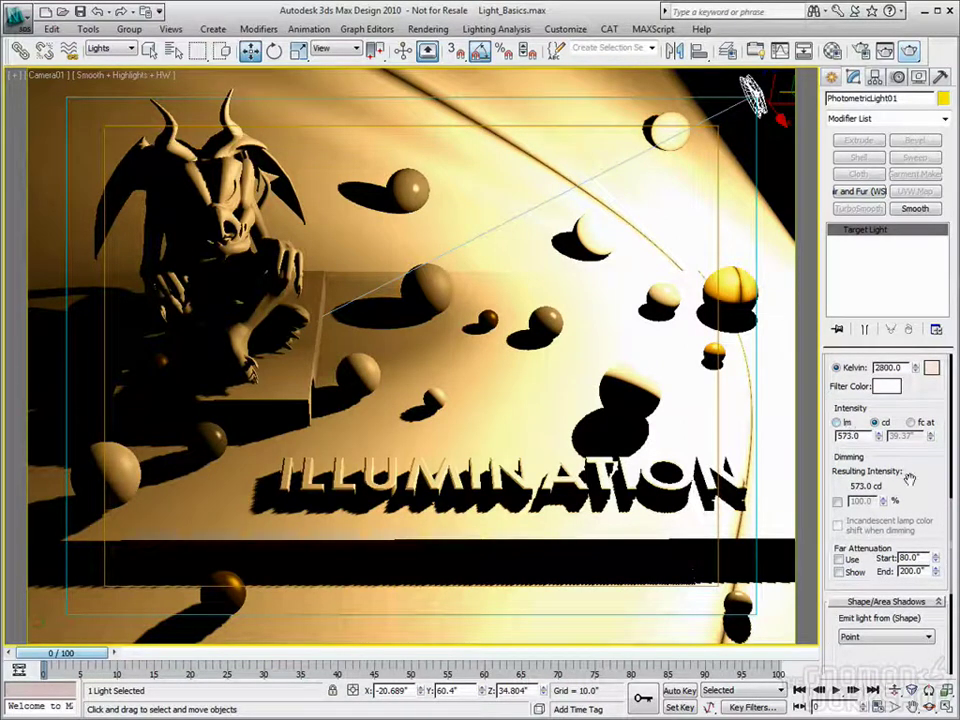
scroll(880, 456, "down", 2)
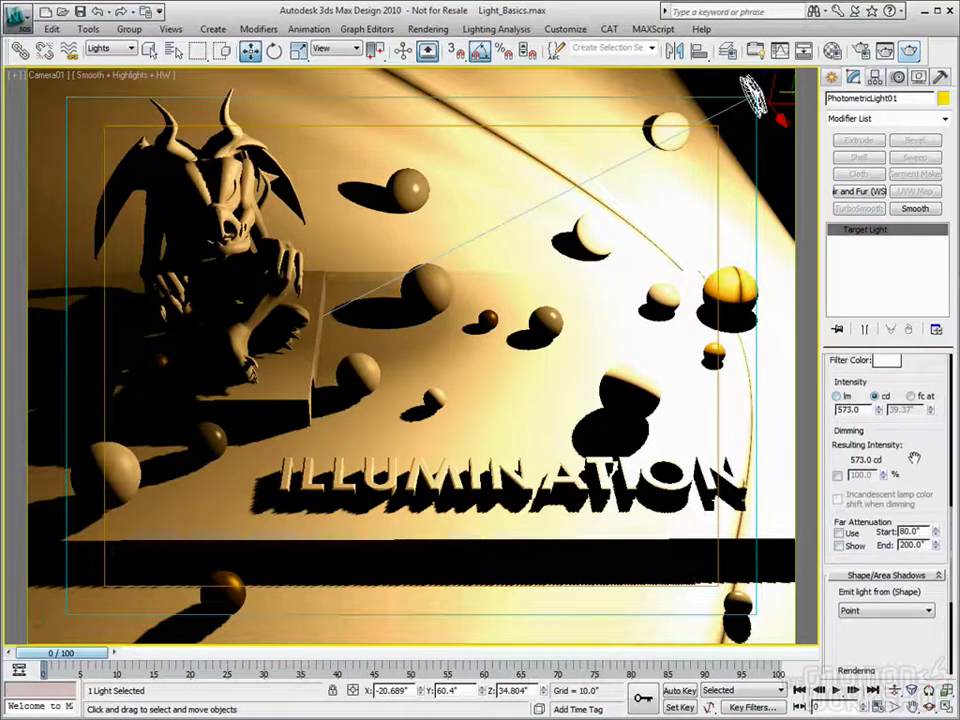
left_click(838, 474)
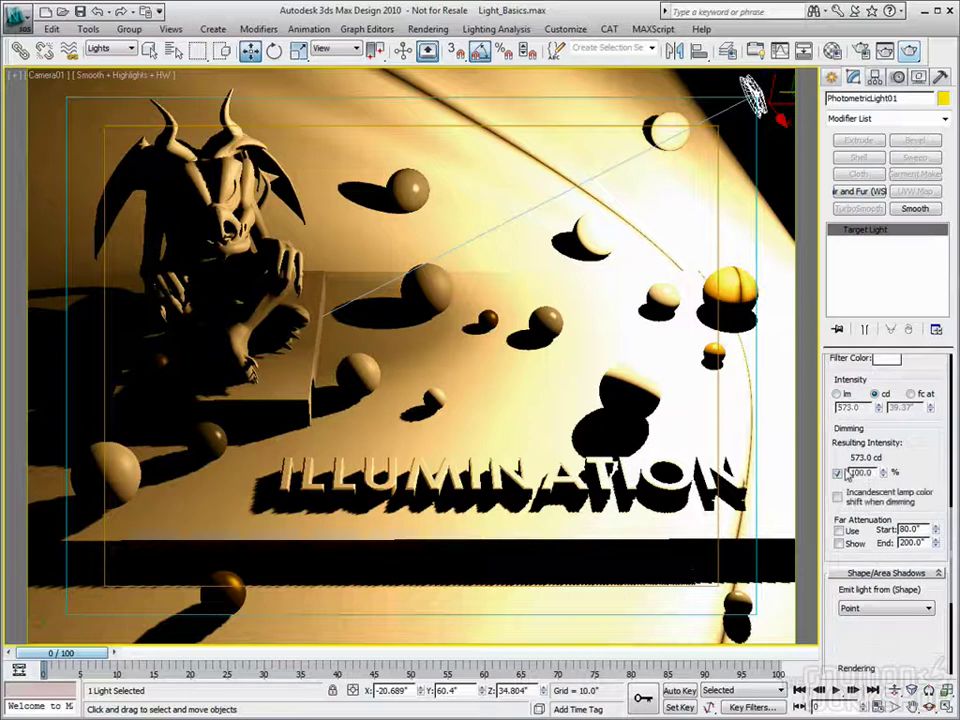
left_click_drag(884, 480, 897, 505)
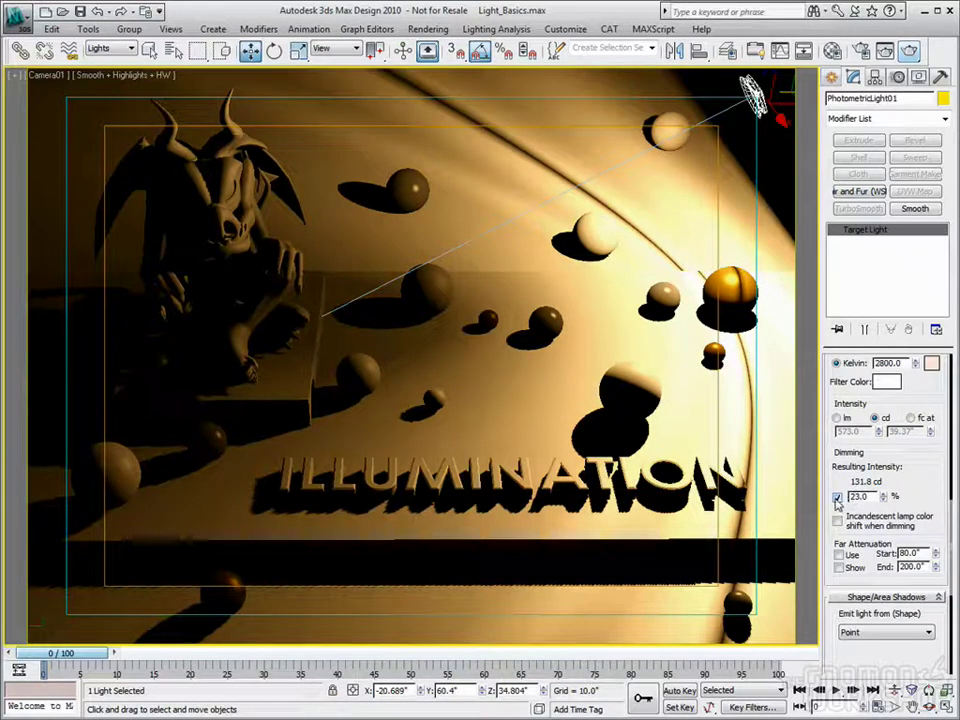
left_click(838, 498)
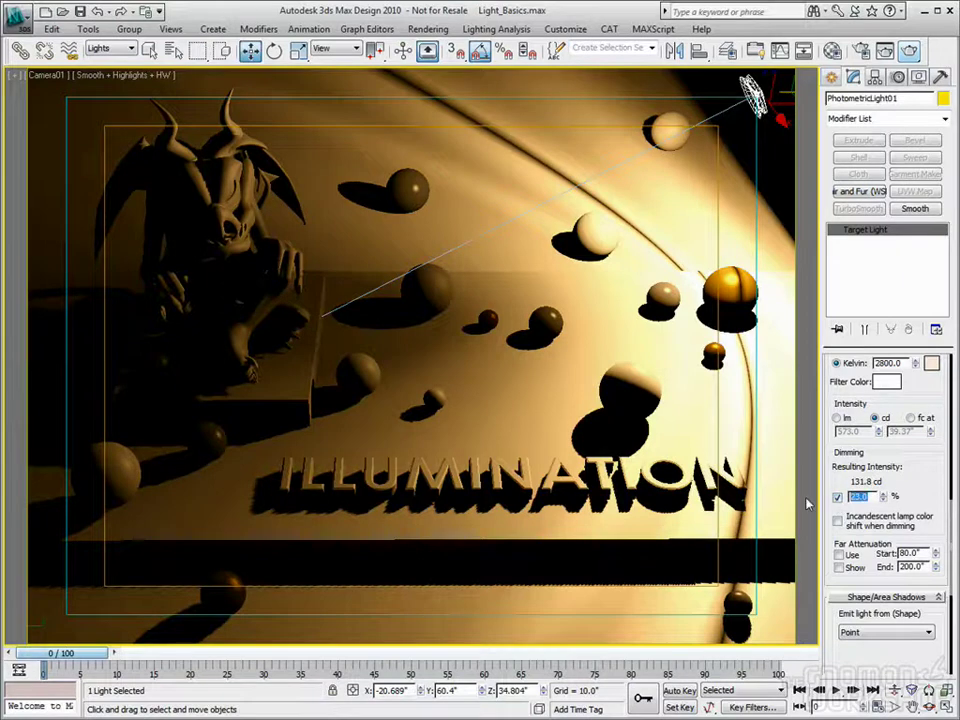
left_click(838, 497)
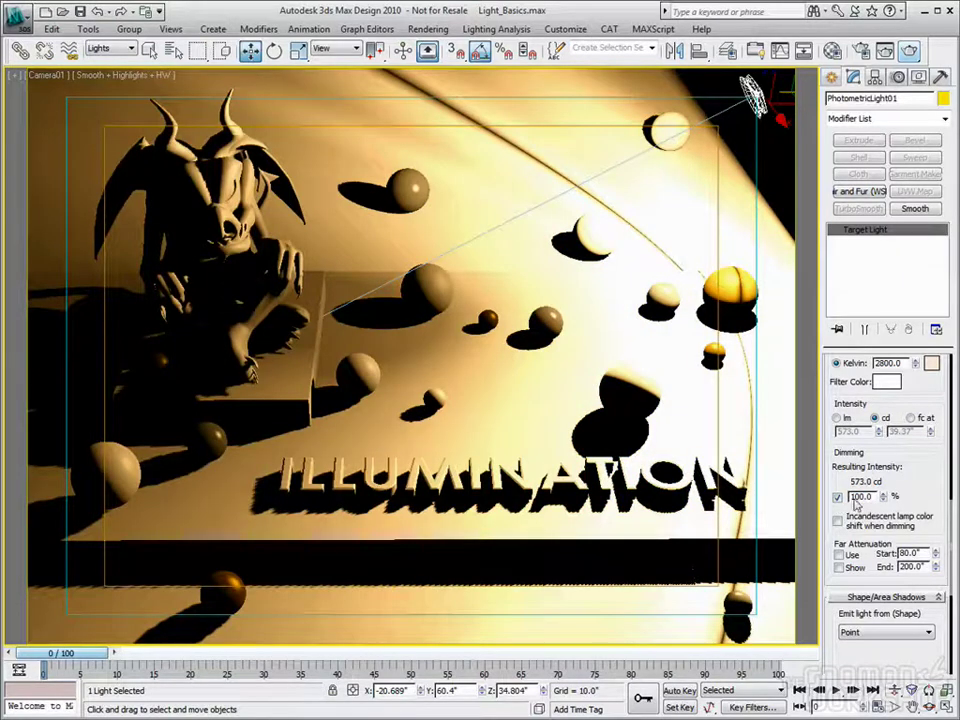
scroll(920, 437, "down", 3)
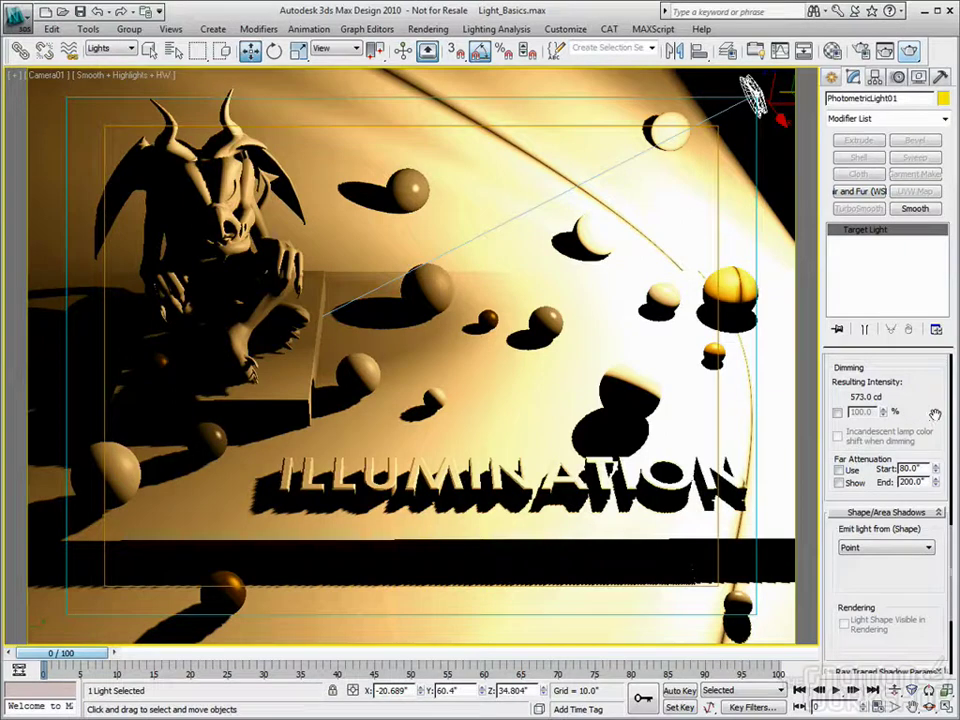
left_click_drag(933, 414, 932, 432)
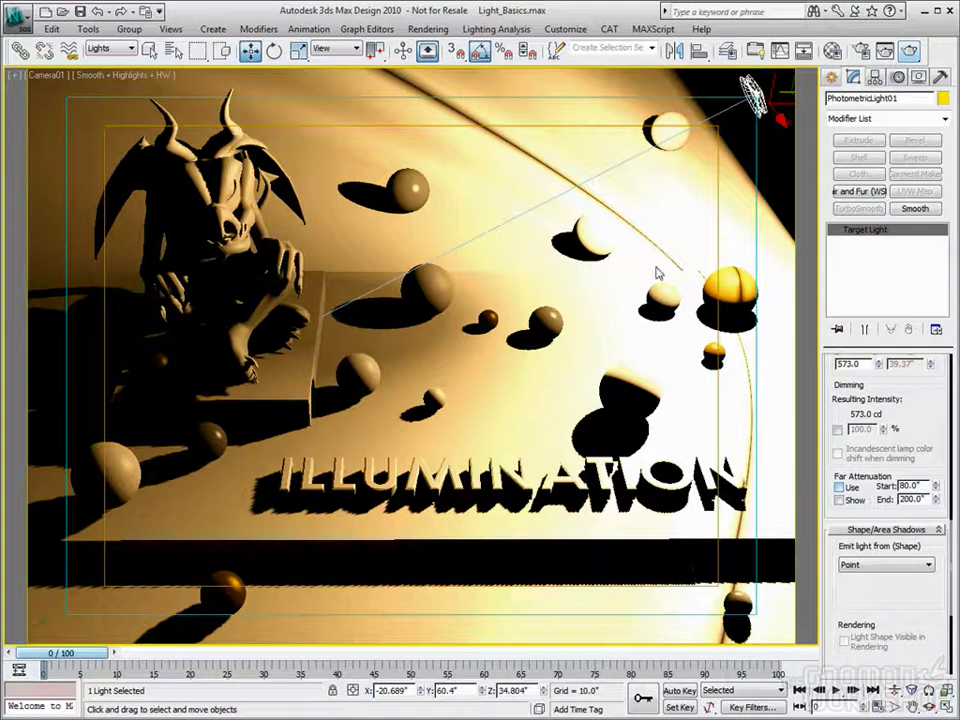
Step: Set far attenuation to start at 52.469" and end at 204.0", then switch it back off
mouse_move(300, 314)
left_click(846, 488)
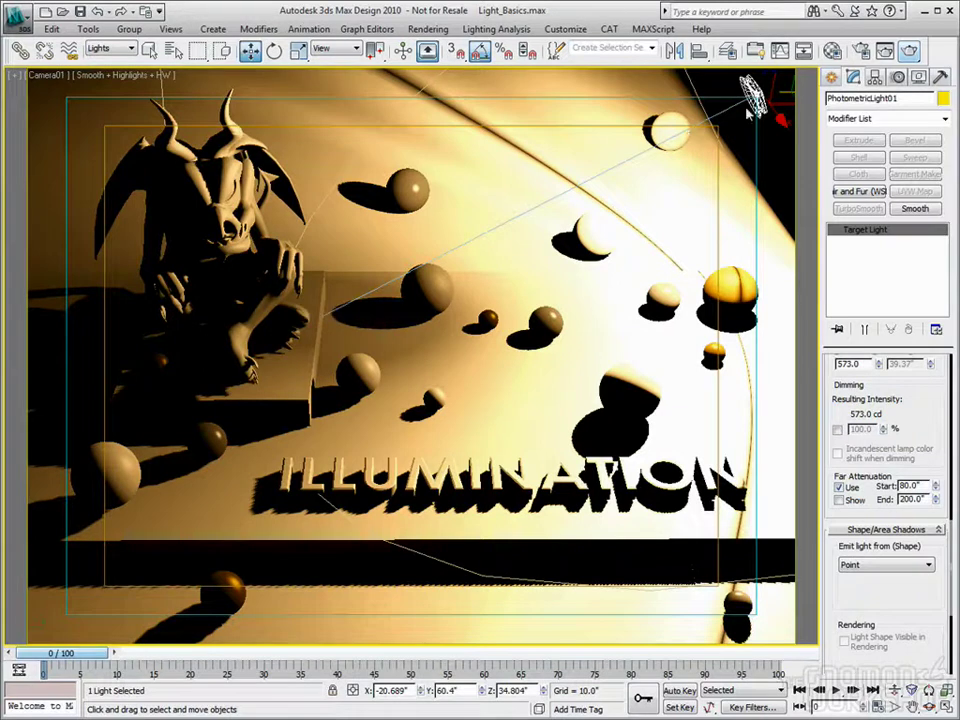
left_click(840, 488)
left_click(840, 488)
mouse_move(937, 492)
left_mouse_down()
mouse_move(940, 535)
mouse_move(926, 367)
mouse_move(945, 522)
mouse_move(937, 491)
mouse_move(954, 541)
mouse_move(937, 479)
left_mouse_up()
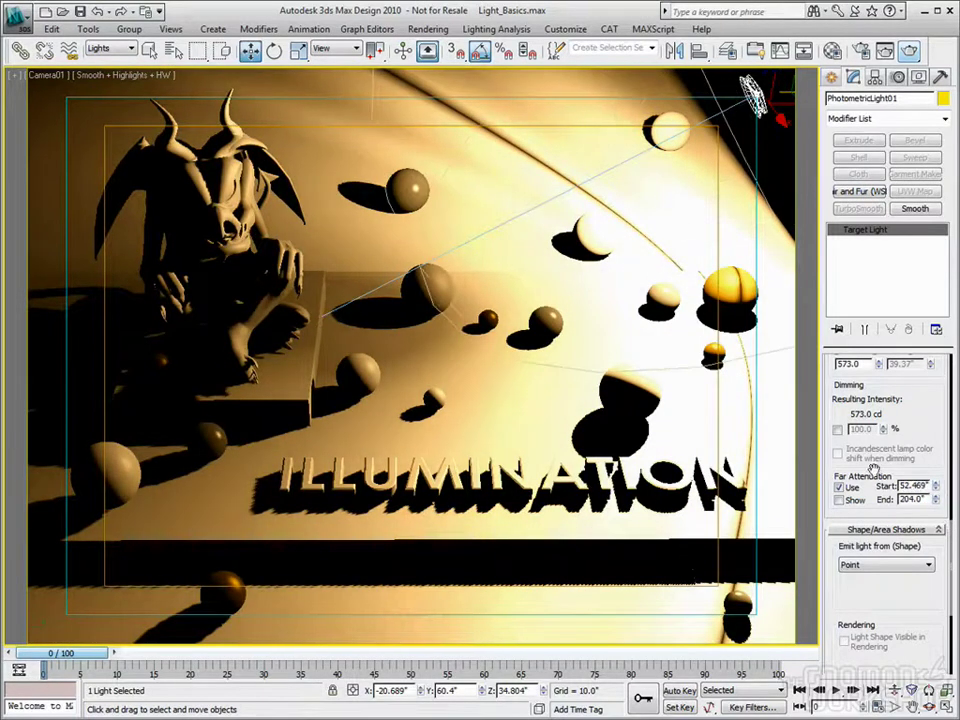
left_click(841, 488)
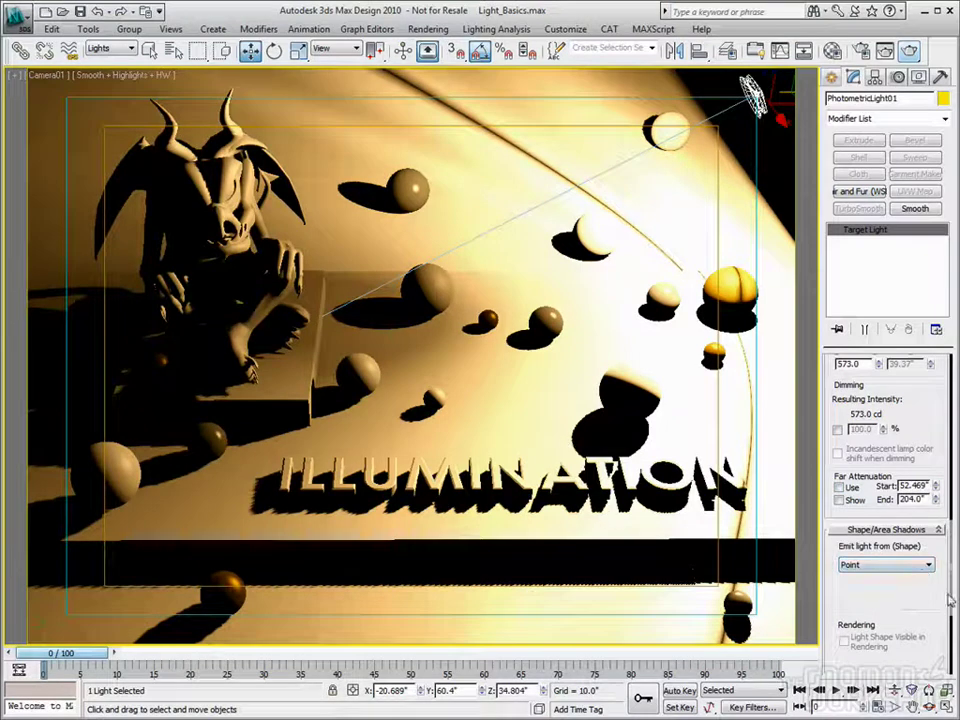
left_click(928, 566)
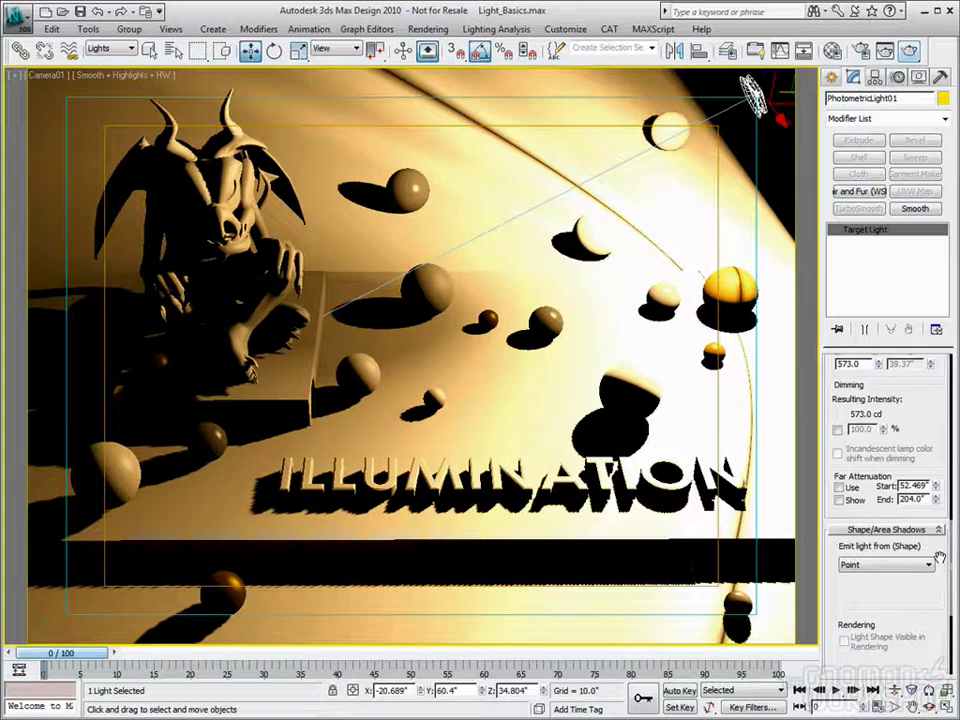
Step: Keep Point as the emission shape and do a test render of the camera view
left_click(928, 565)
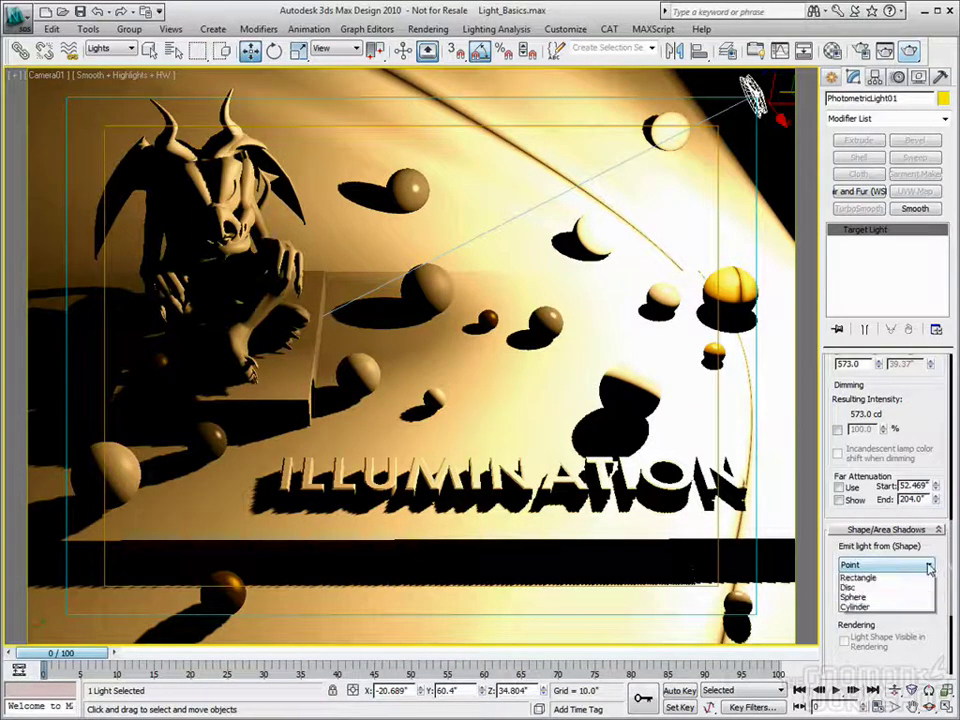
left_click(928, 565)
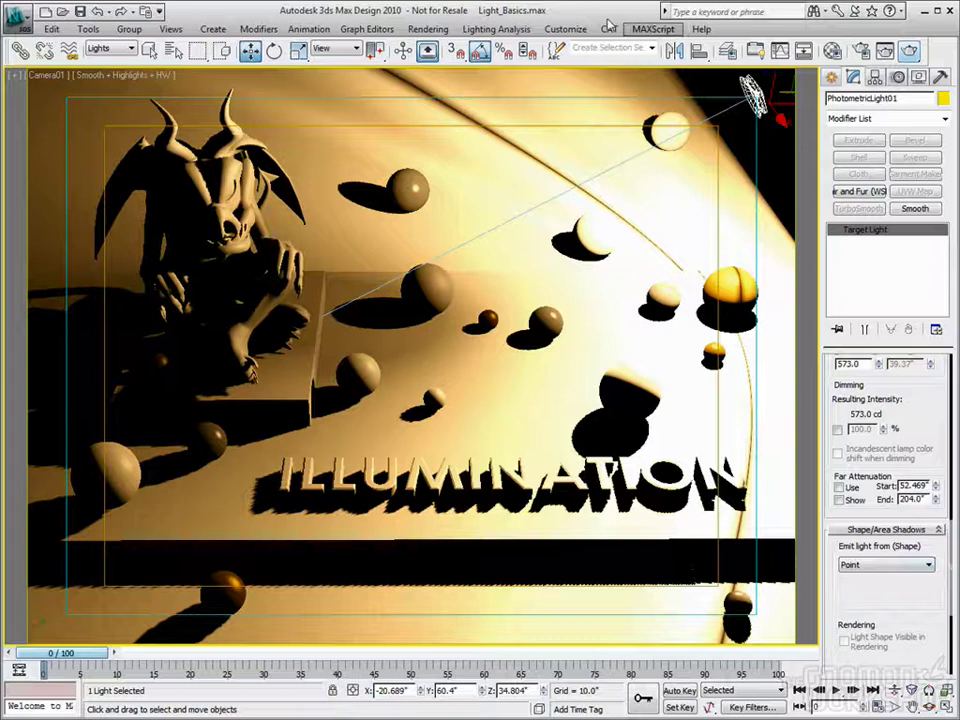
left_click(908, 50)
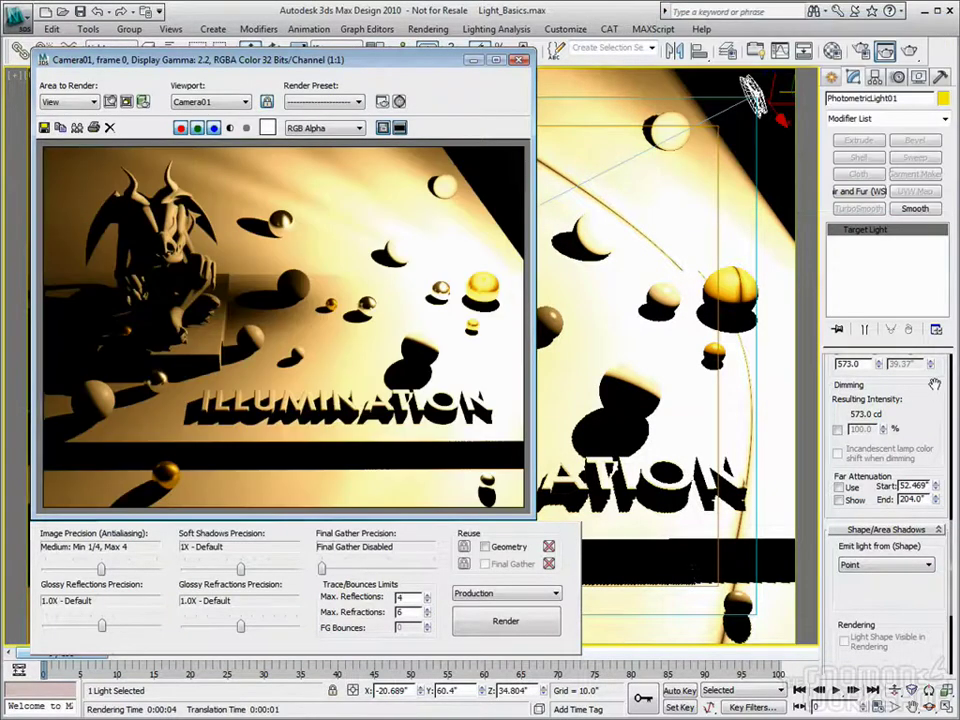
scroll(934, 384, "up", 10)
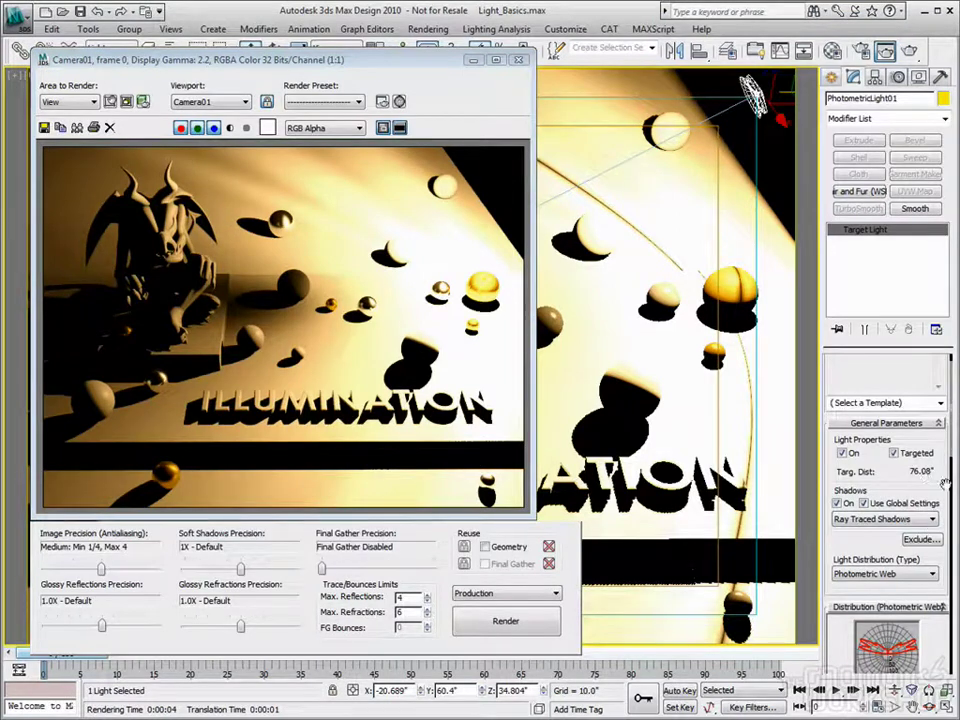
scroll(928, 471, "down", 1)
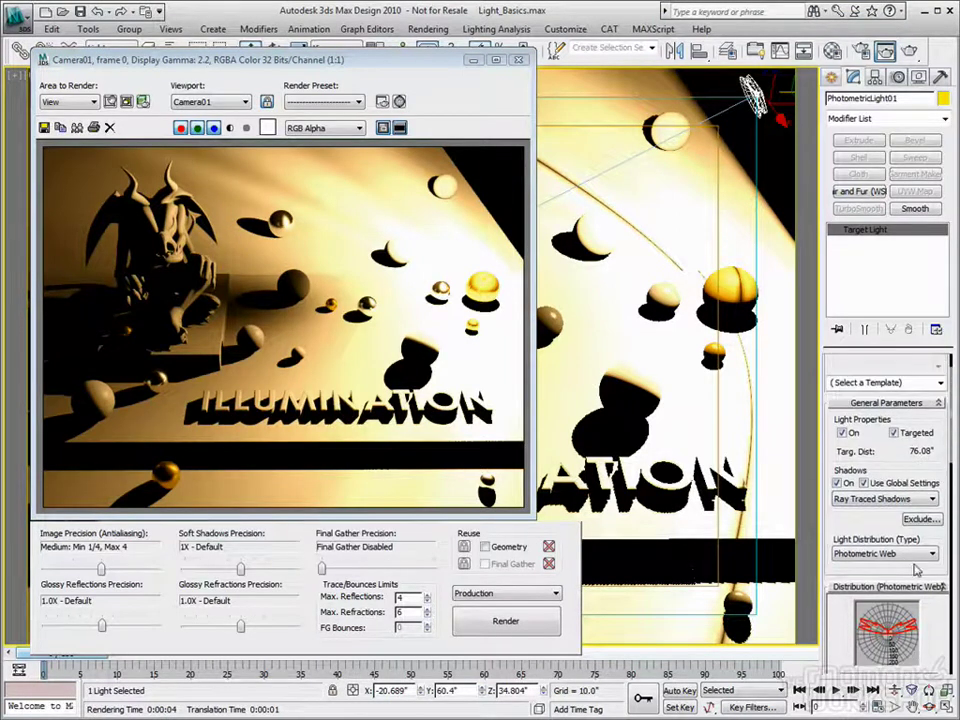
Step: Set the light distribution to Uniform Diffuse and close the rendered frame window
left_click(905, 553)
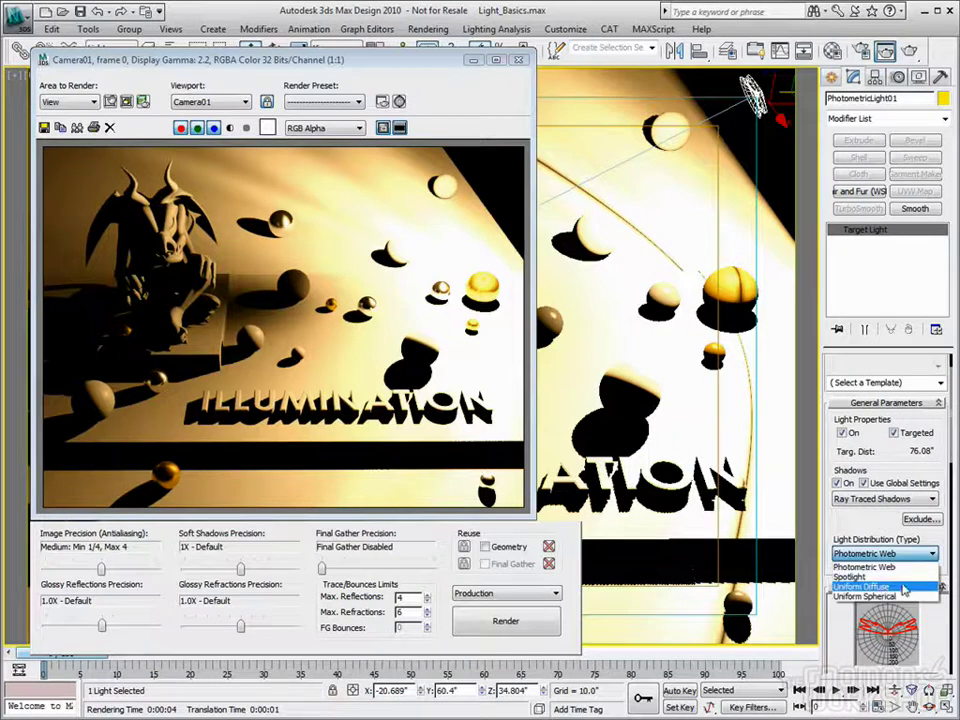
left_click(902, 587)
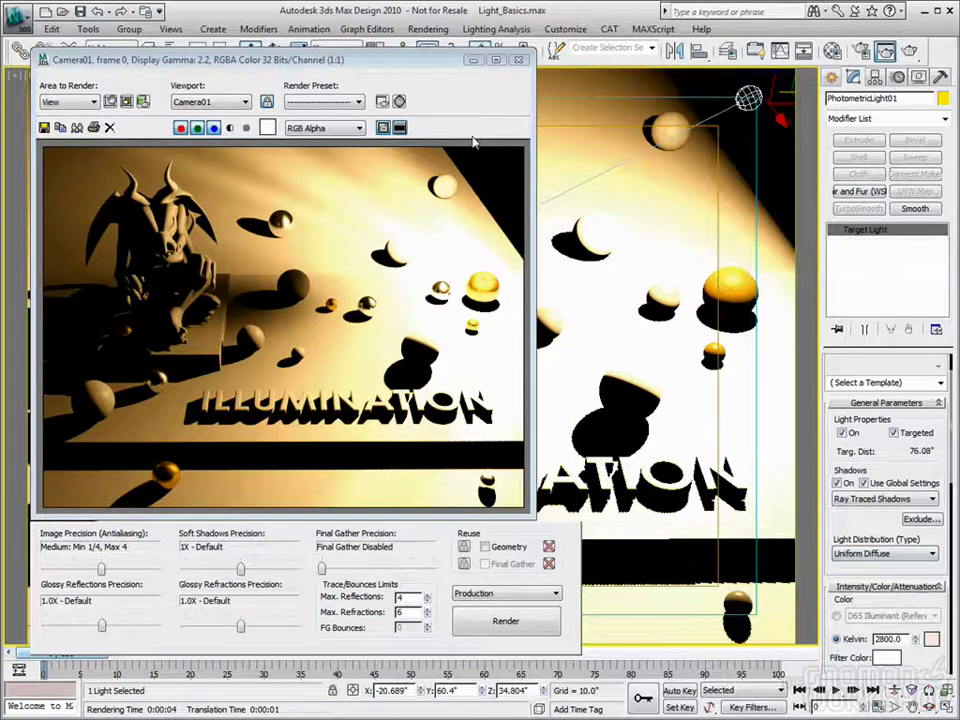
left_click(524, 61)
left_click(660, 339)
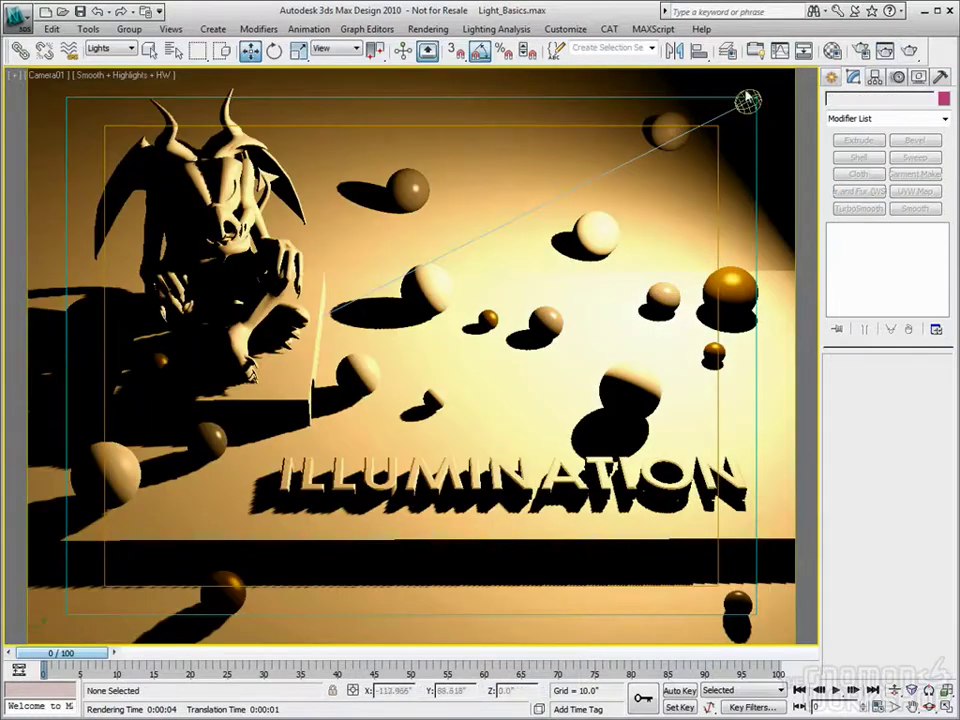
Step: Reselect PhotometricLight01 and render the camera view again
left_click(747, 100)
scroll(895, 420, "down", 5)
scroll(895, 420, "down", 4)
scroll(890, 460, "up", 3)
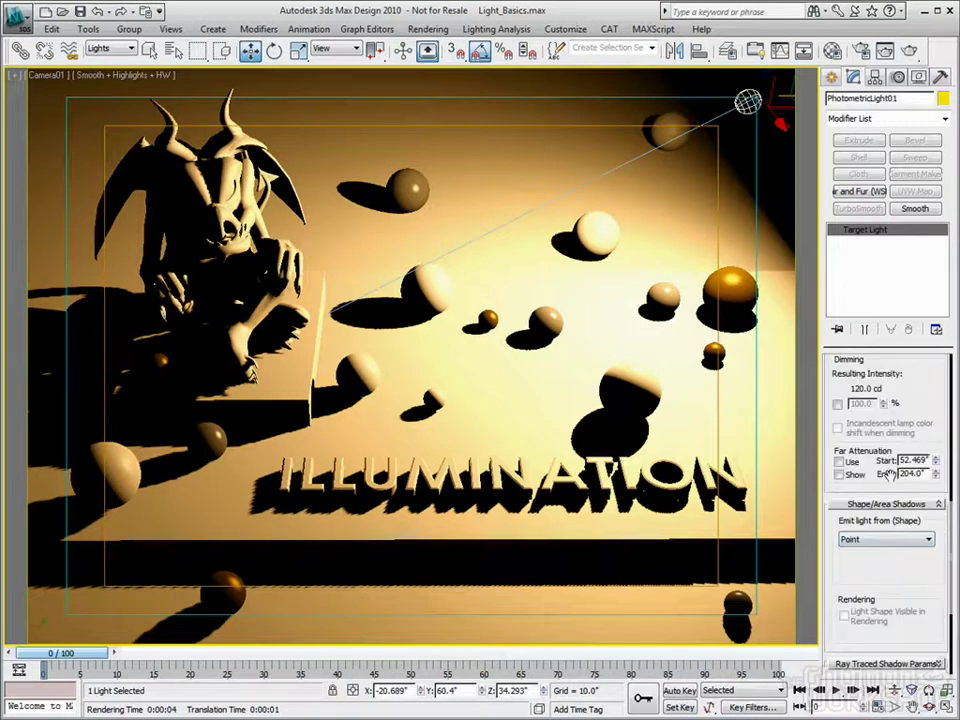
scroll(888, 475, "down", 1)
left_click(909, 51)
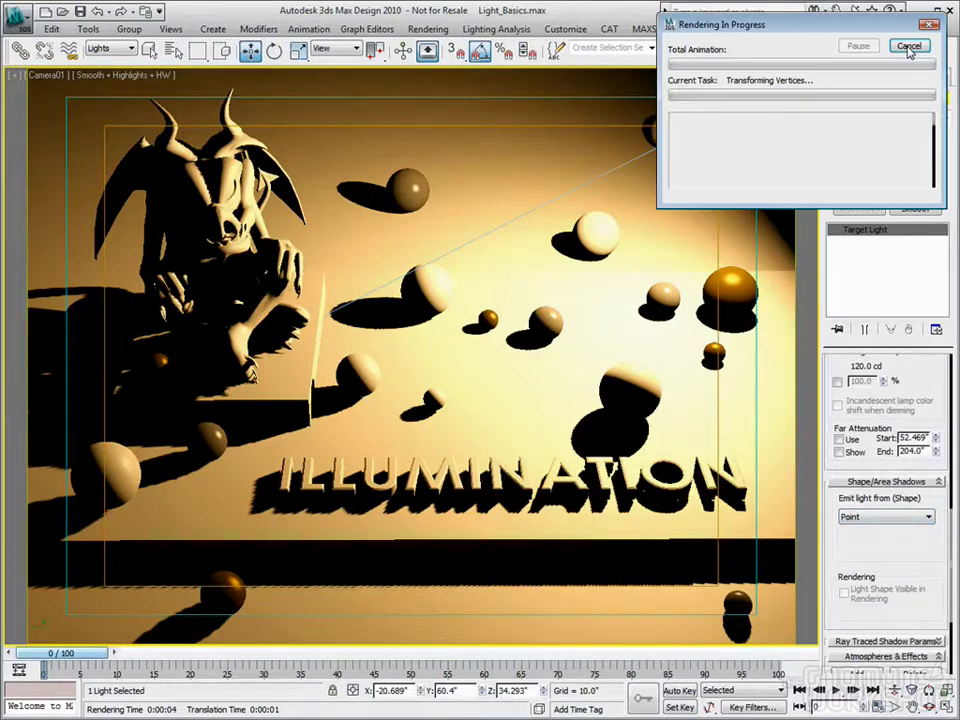
Step: Load the previous and current renders into the RAM Player for comparison
left_click(426, 29)
left_click(455, 474)
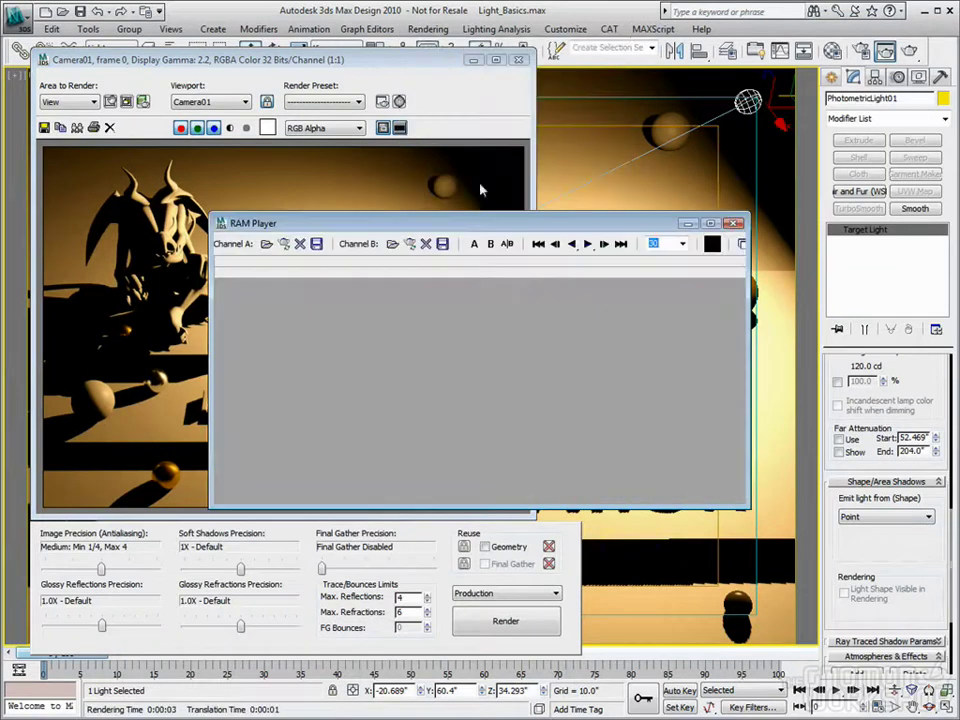
left_click(409, 244)
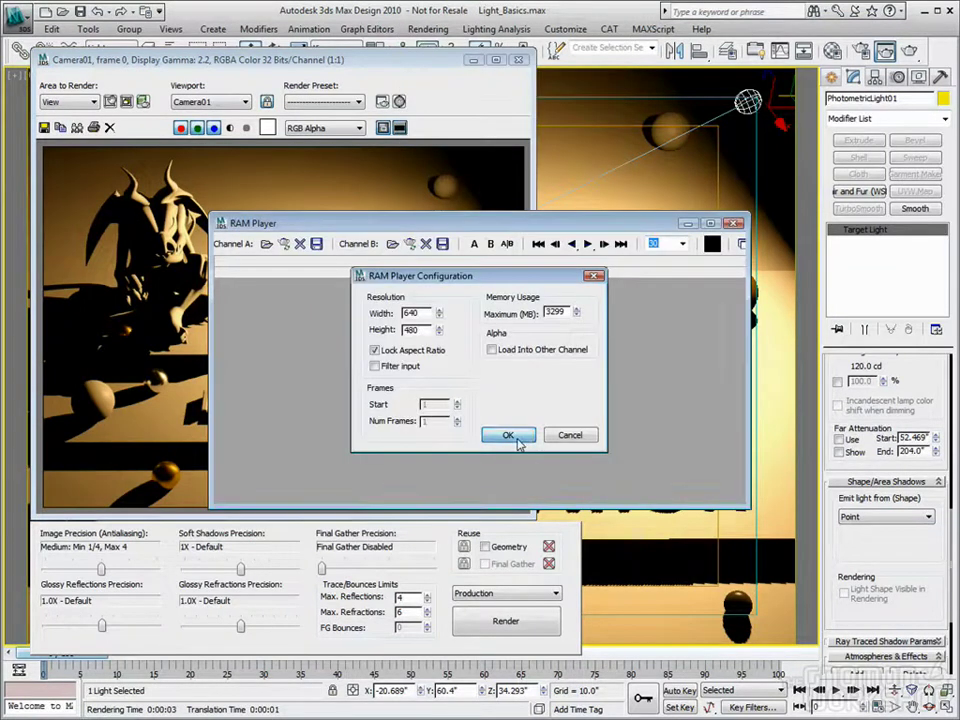
left_click(517, 442)
left_click(408, 76)
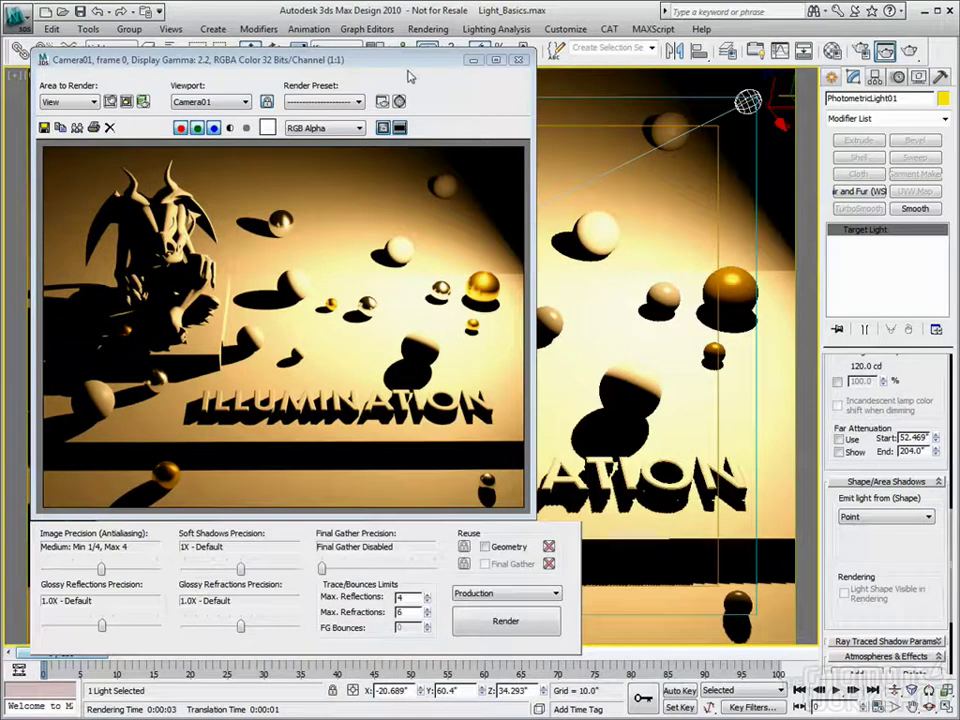
Step: Switch the emission shape to Disc and render the camera view with Shift+Q
left_click(886, 517)
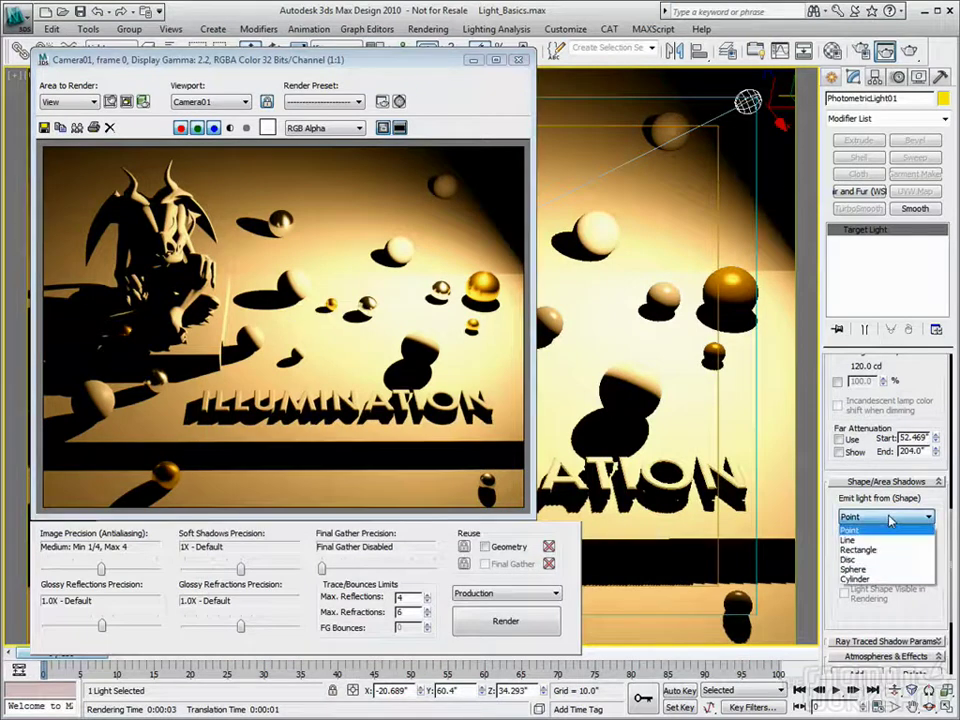
left_click(876, 569)
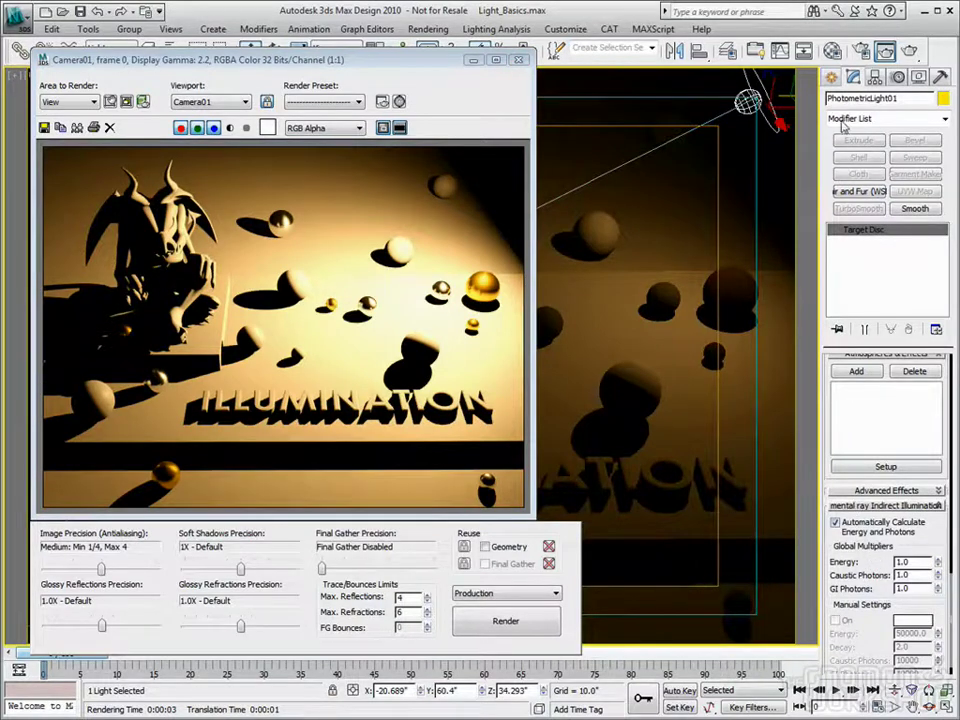
key("shift+q")
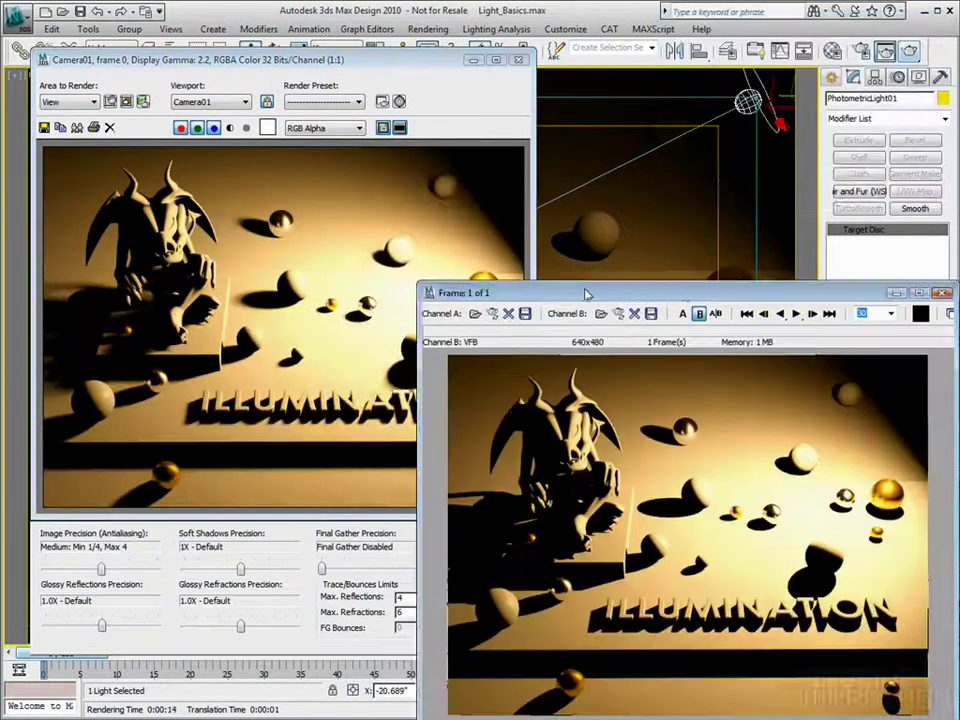
Step: Load the disc-light render into RAM Player channel A and slide the A/B split rightward
left_click_drag(585, 287, 522, 175)
left_click(428, 193)
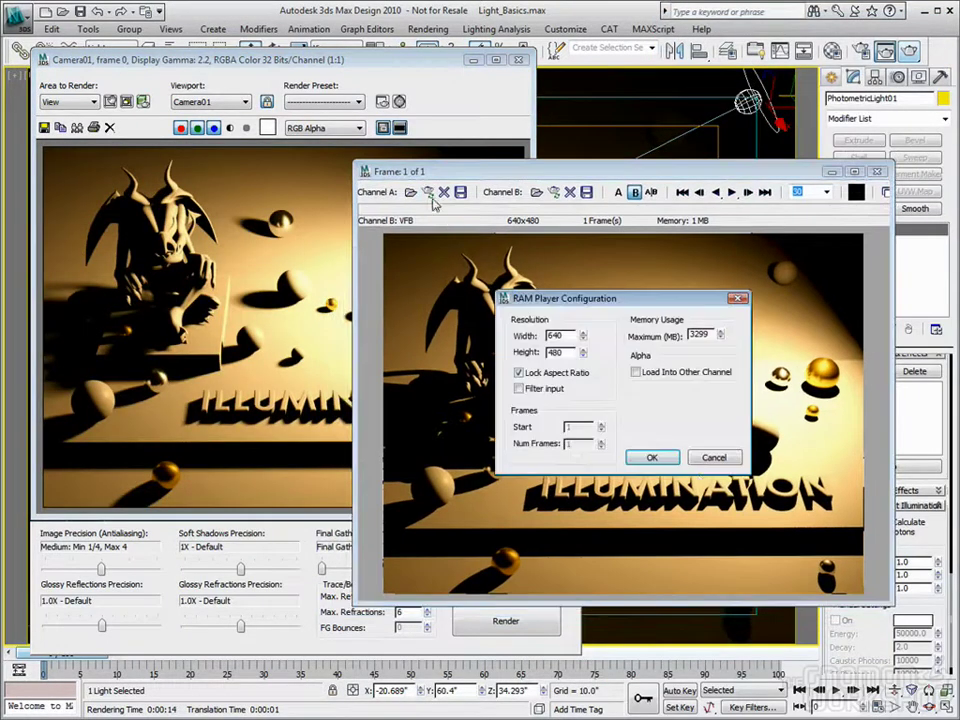
left_click(652, 457)
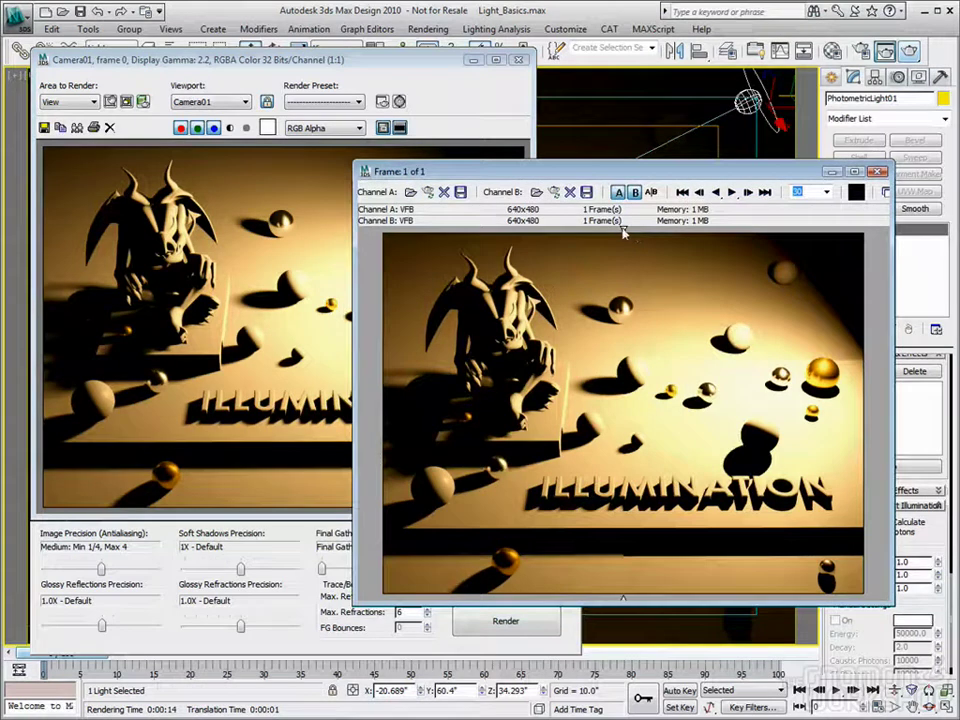
left_click_drag(557, 238, 658, 240)
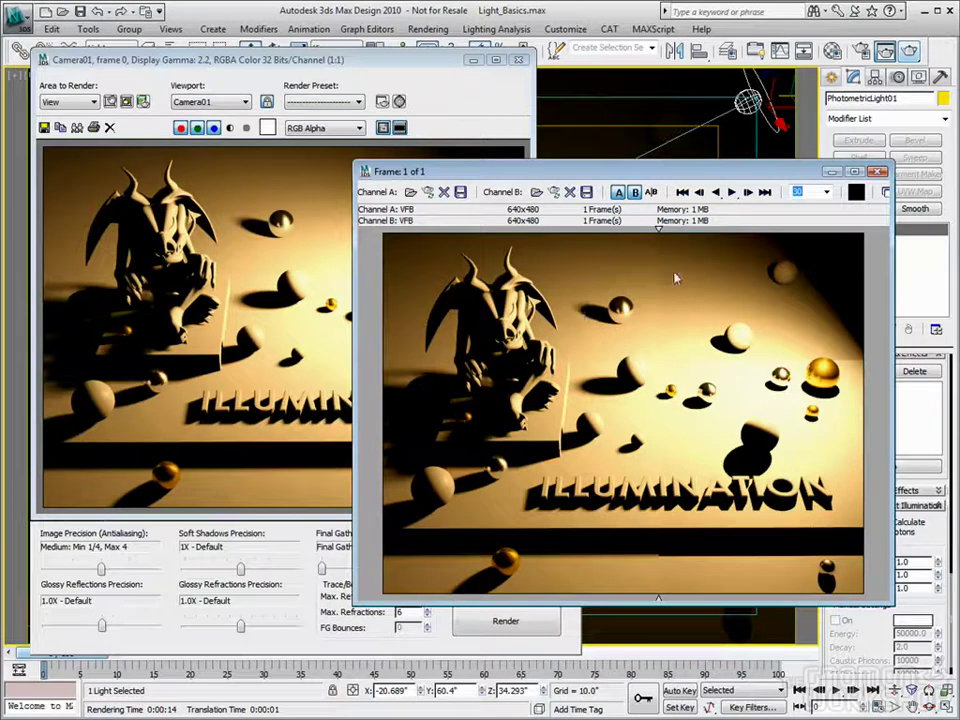
mouse_move(660, 232)
left_mouse_down()
mouse_move(520, 232)
mouse_move(752, 234)
left_mouse_up()
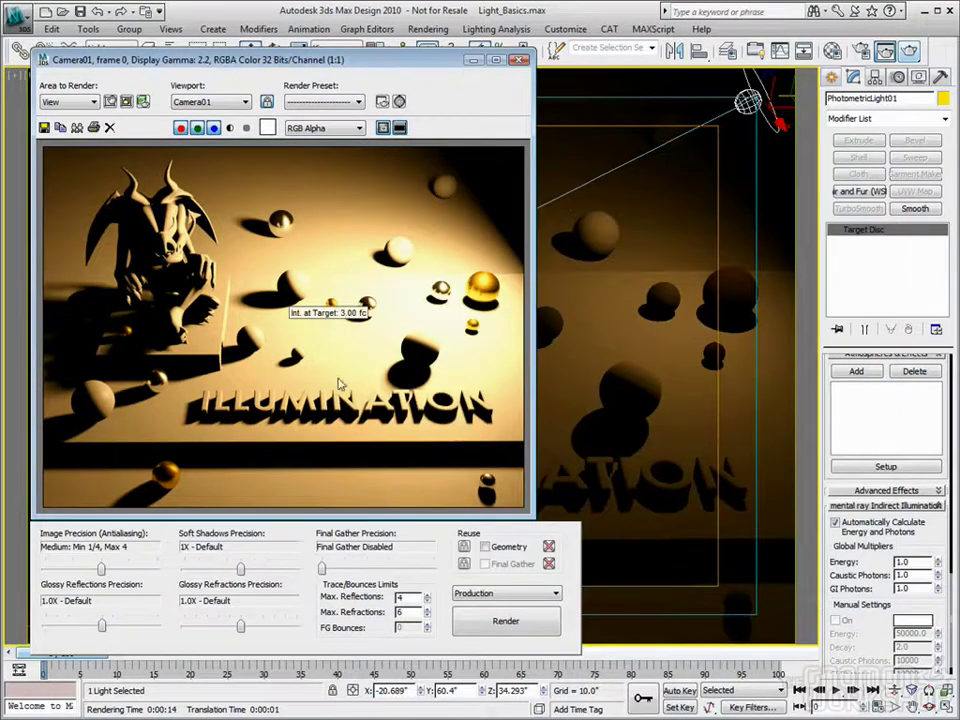
Step: Enlarge the disc radius to about 16.8" and render the camera view
left_click(519, 60)
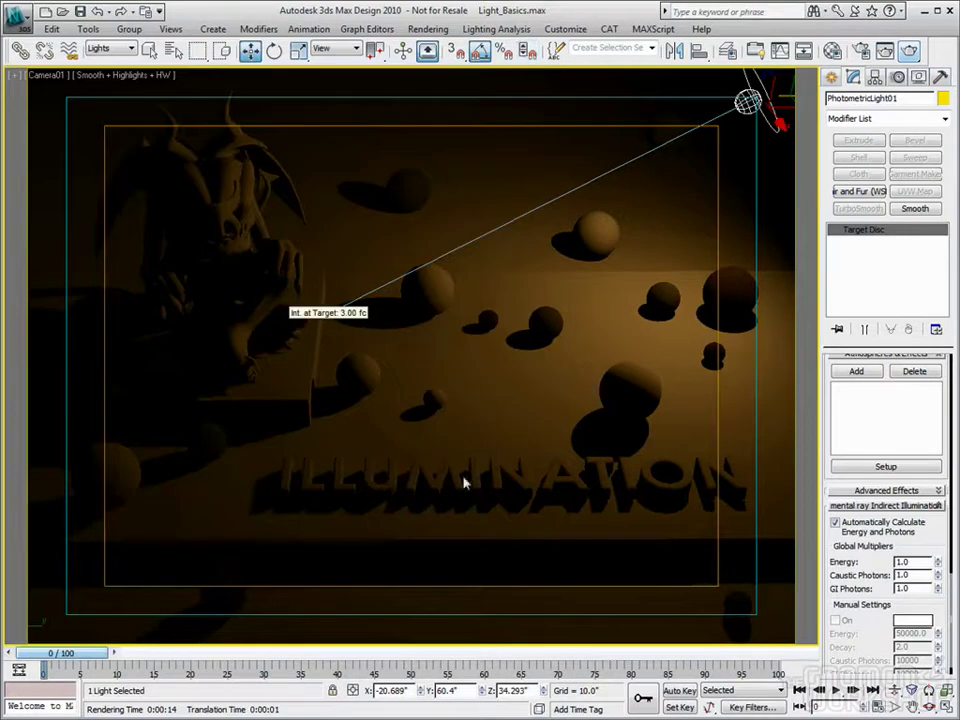
scroll(916, 482, "up", 5)
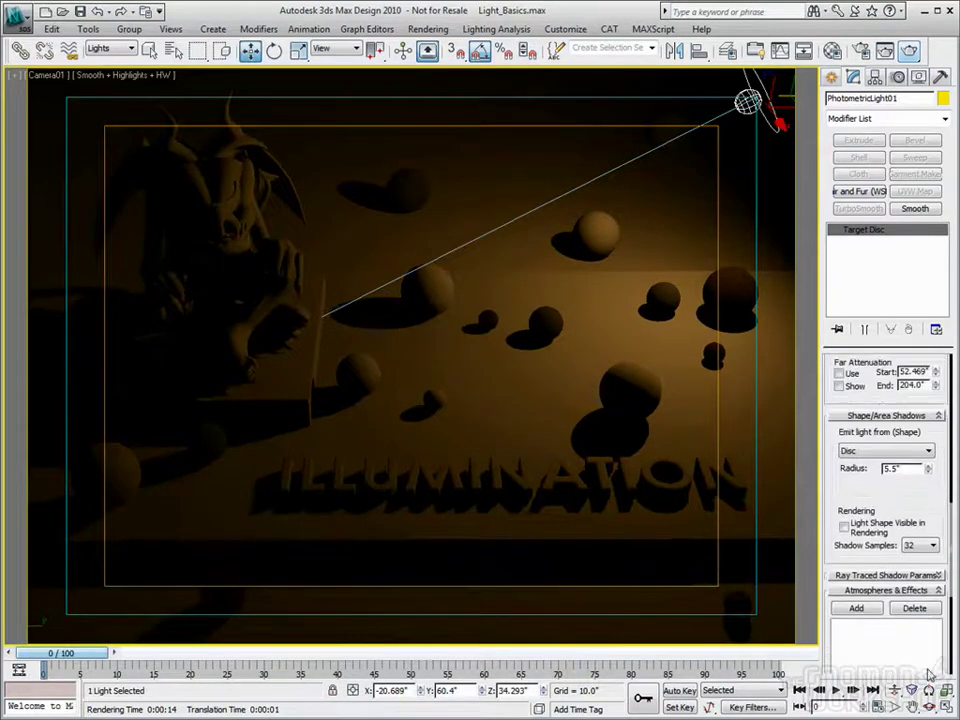
left_click_drag(928, 468, 906, 312)
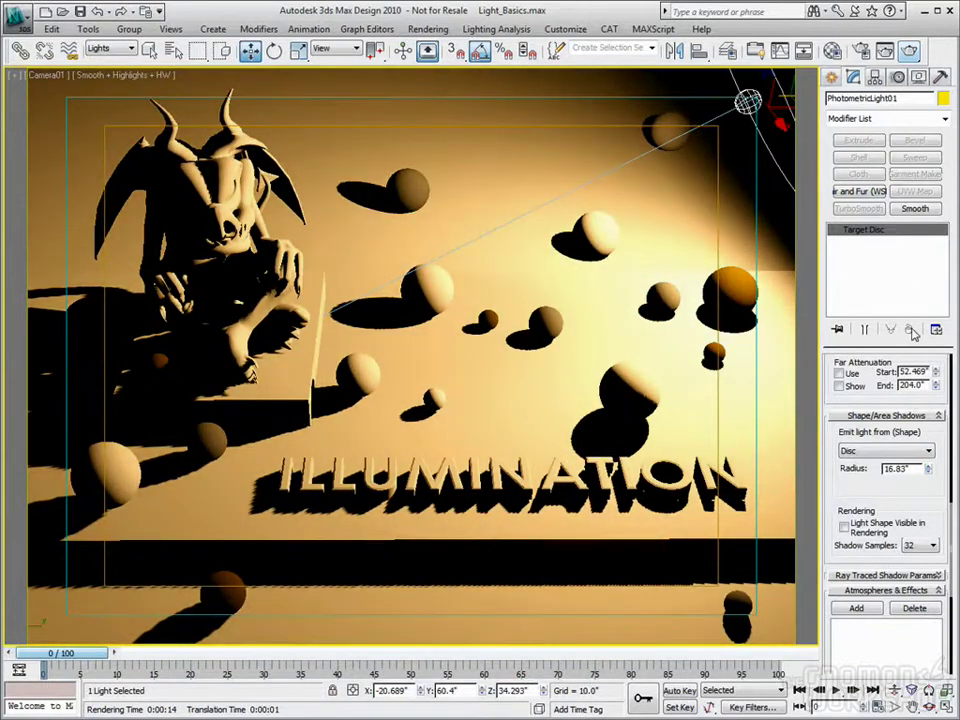
left_click(912, 47)
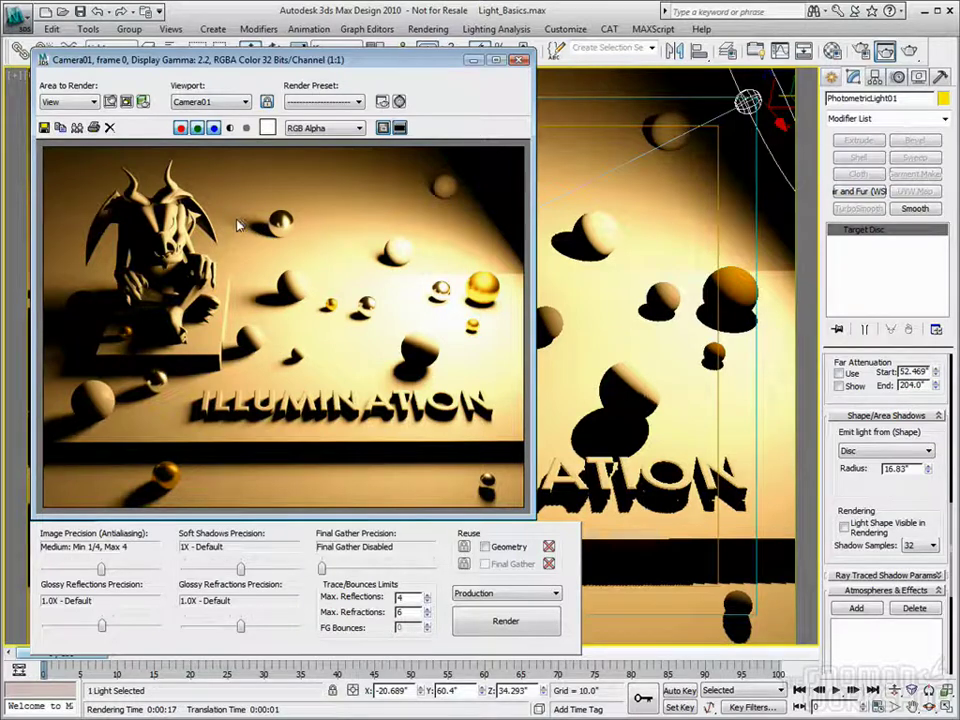
Step: Set the disc radius to 6.0", enable Light Shape Visible in Rendering, and close the render
double_click(900, 468)
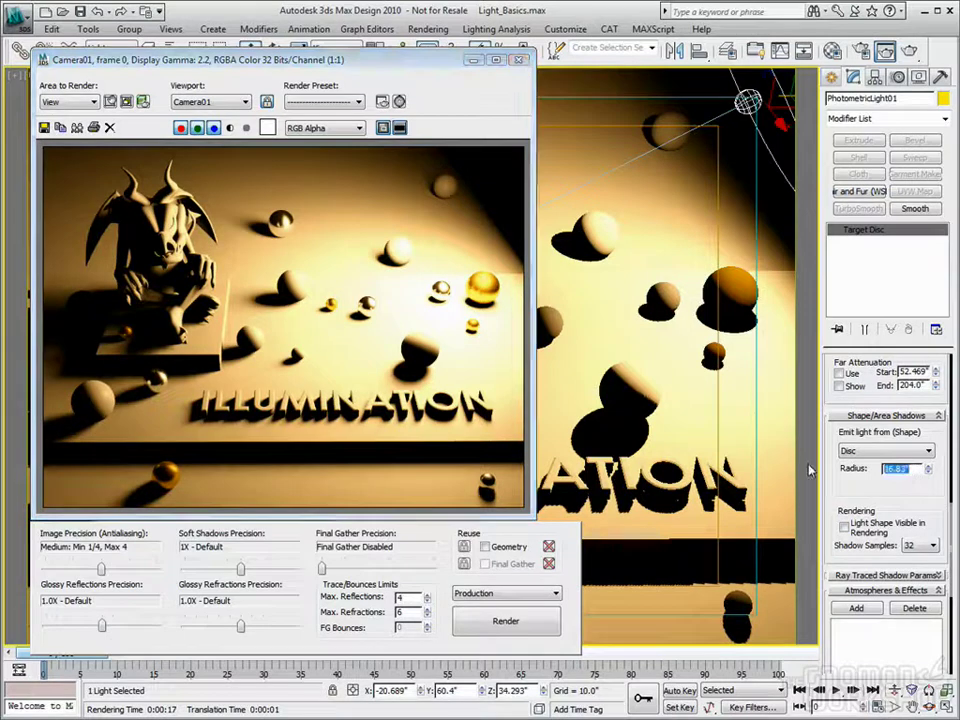
type("6")
key("Return")
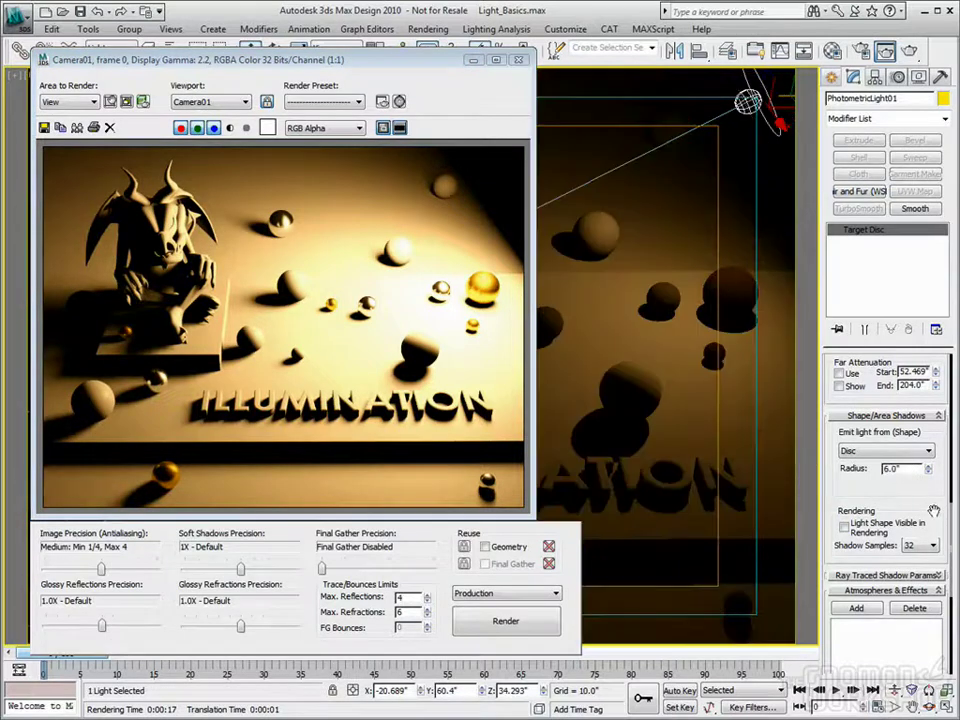
left_click_drag(931, 510, 931, 490)
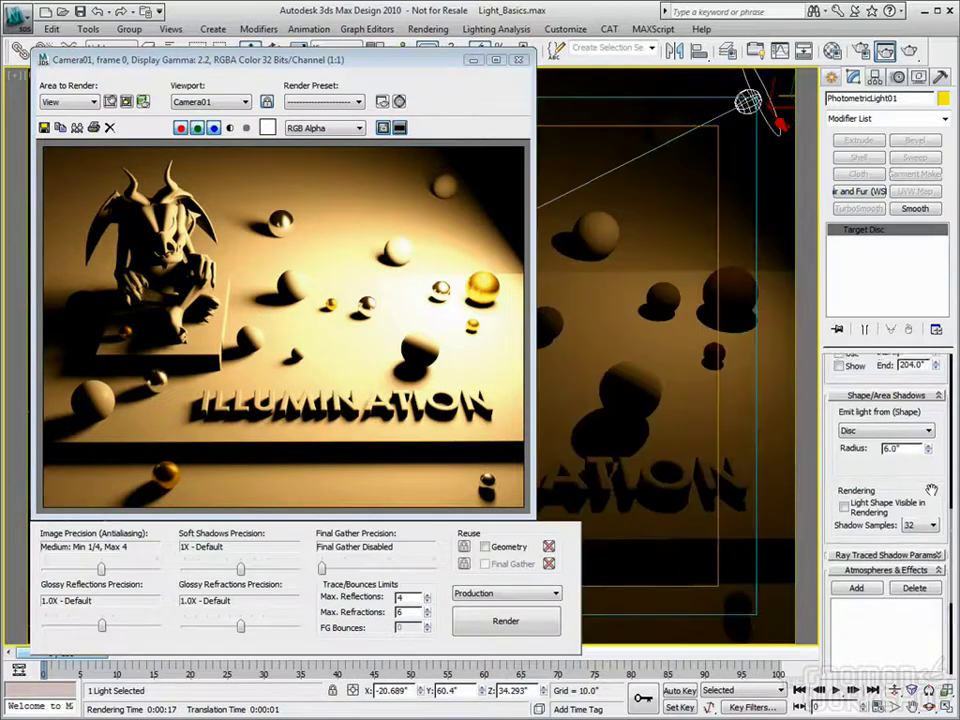
left_click(844, 507)
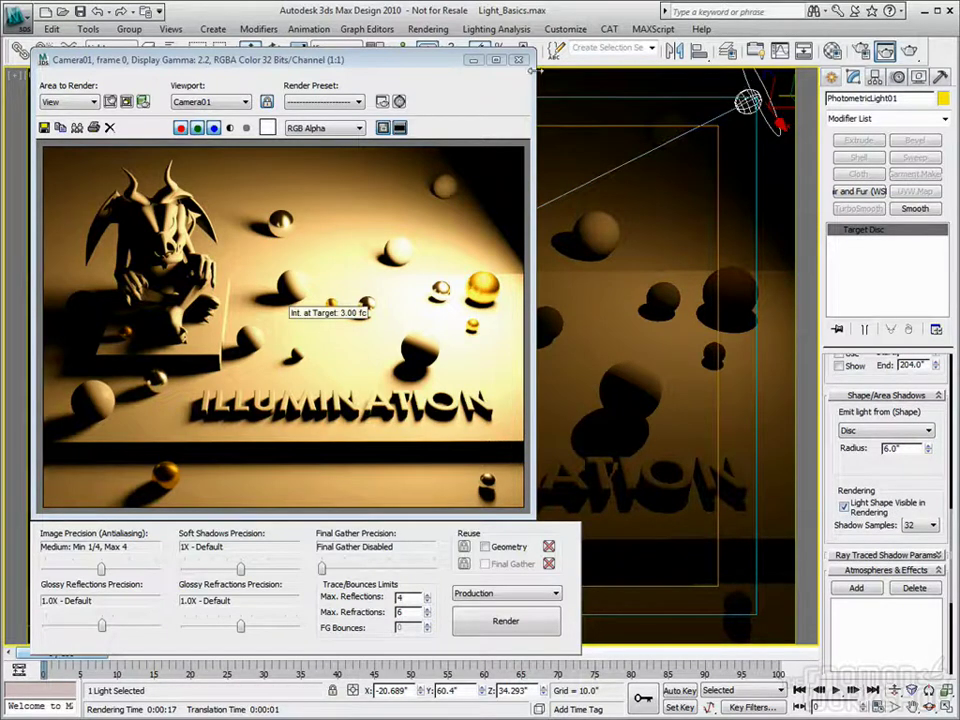
left_click(518, 60)
Step: Switch to the Perspective view and orbit to see the light from the side
key("p")
key("ctrl+r")
left_click_drag(583, 469, 525, 343)
left_click_drag(427, 385, 471, 389)
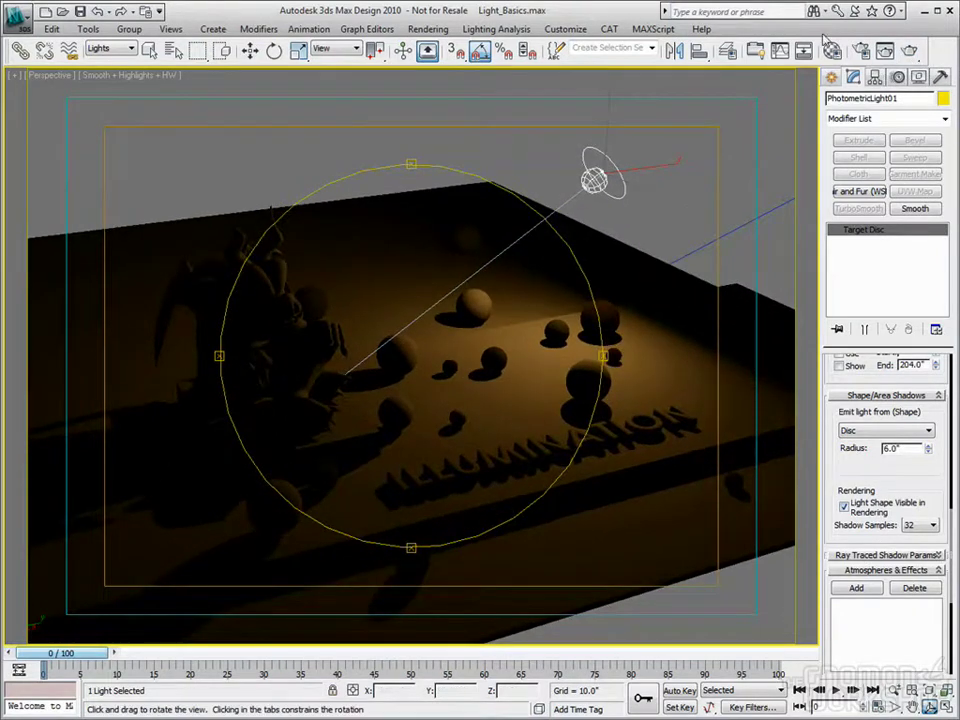
Step: Render the Perspective view, recall the last render, and open the Shadow Samples list
left_click(909, 50)
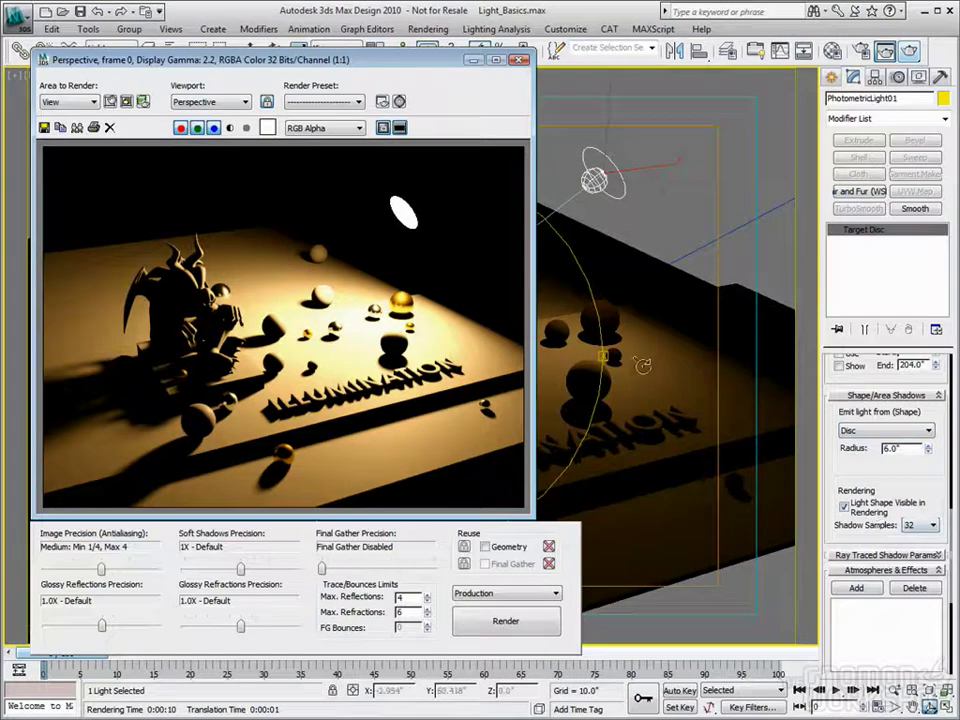
left_click(519, 60)
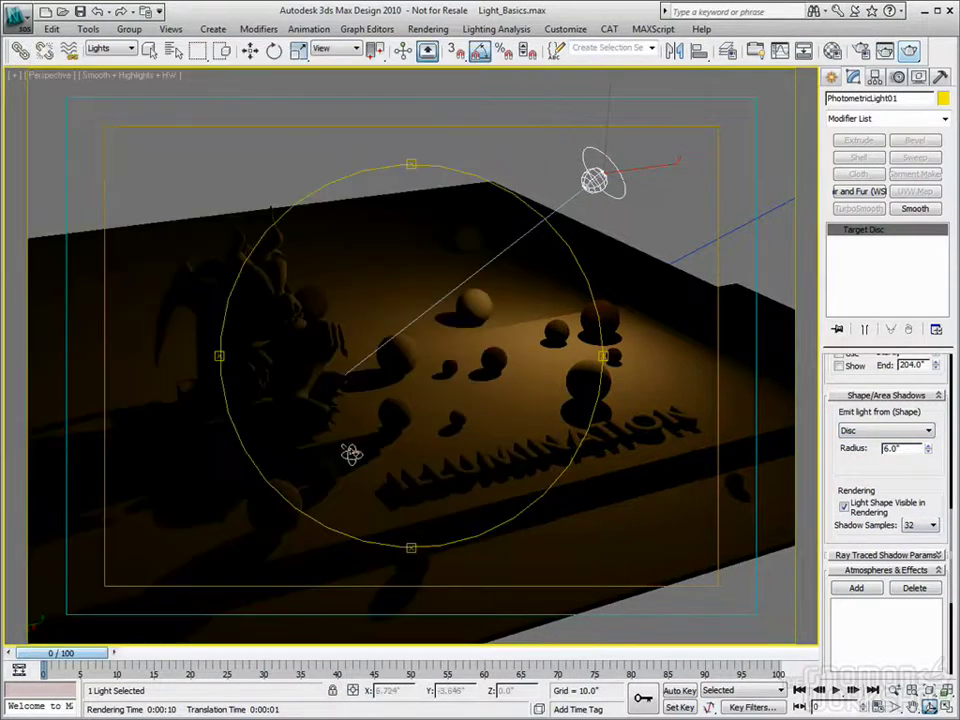
key("ctrl+i")
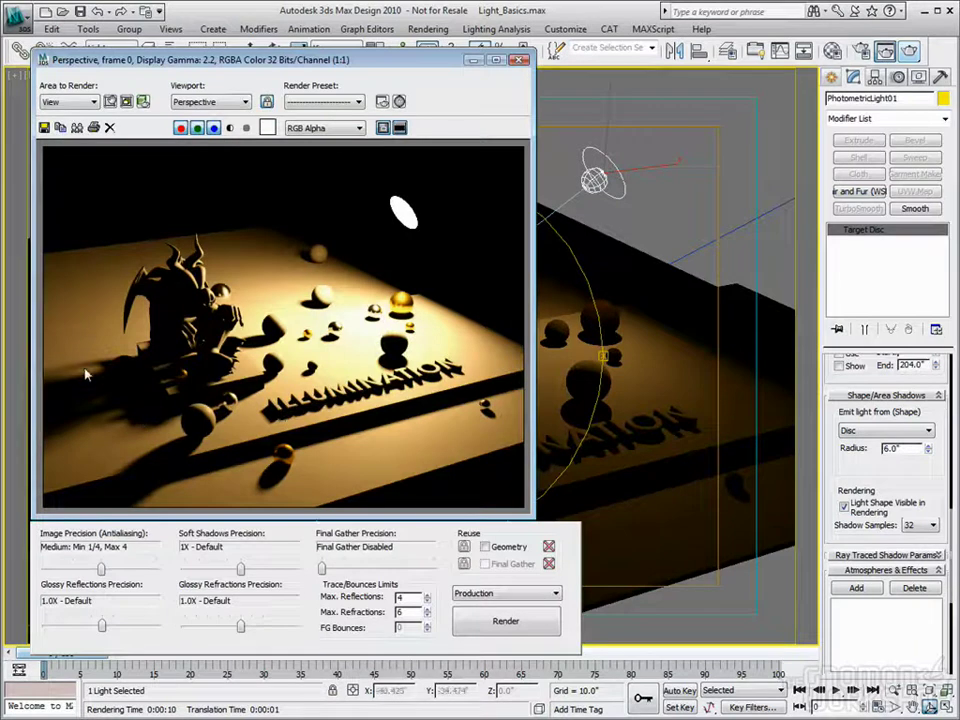
left_click(924, 525)
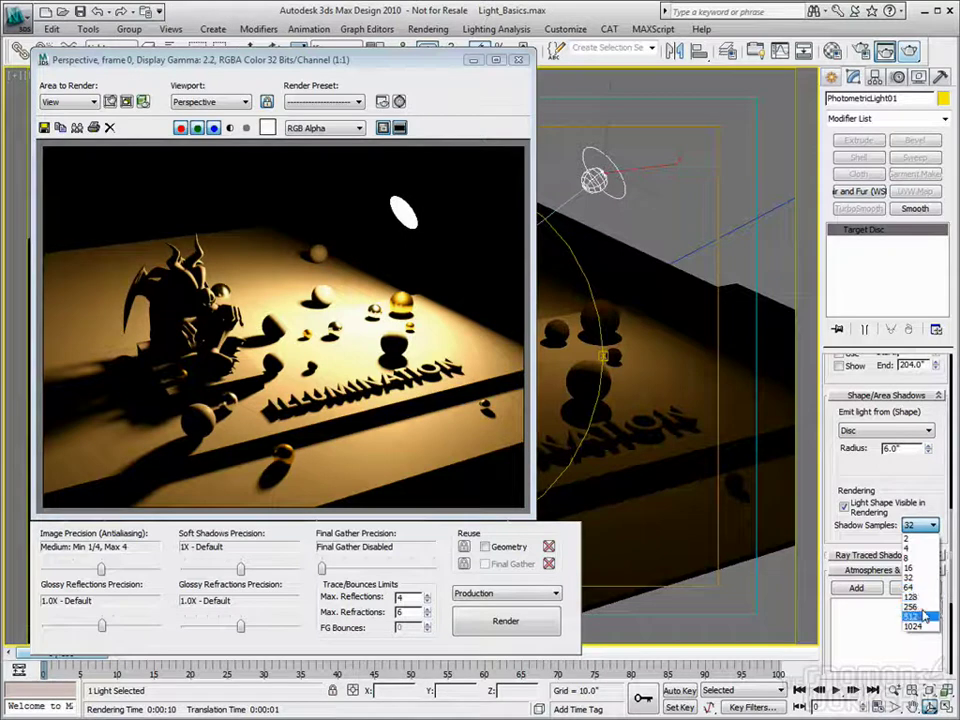
Step: Keep 32 shadow samples, close the render, and set the emission shape to Line
left_click(921, 477)
left_click(518, 60)
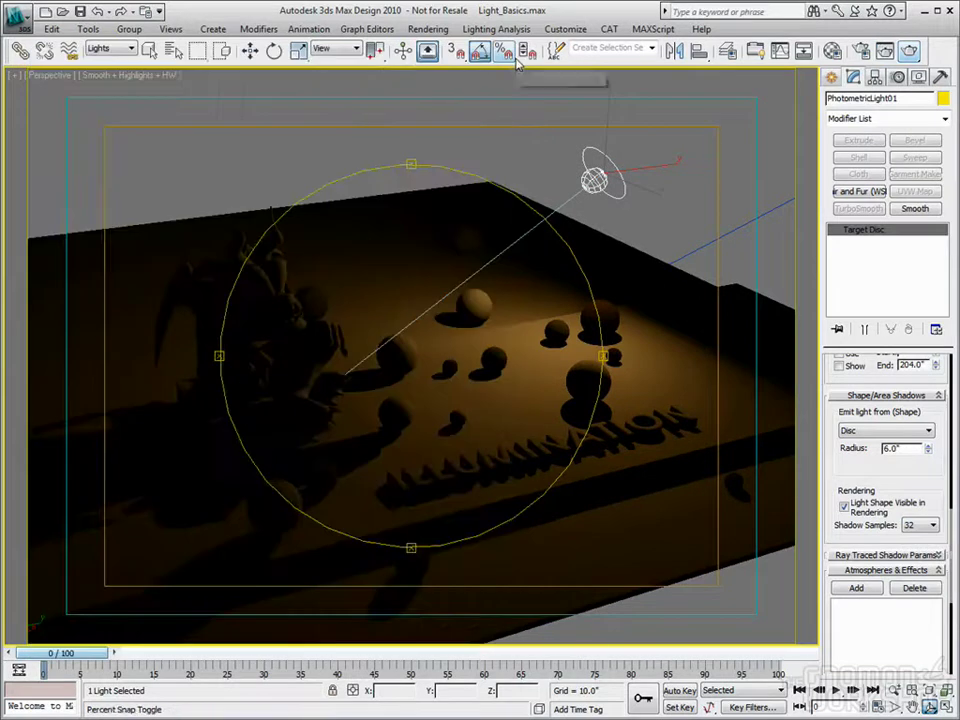
left_click(884, 432)
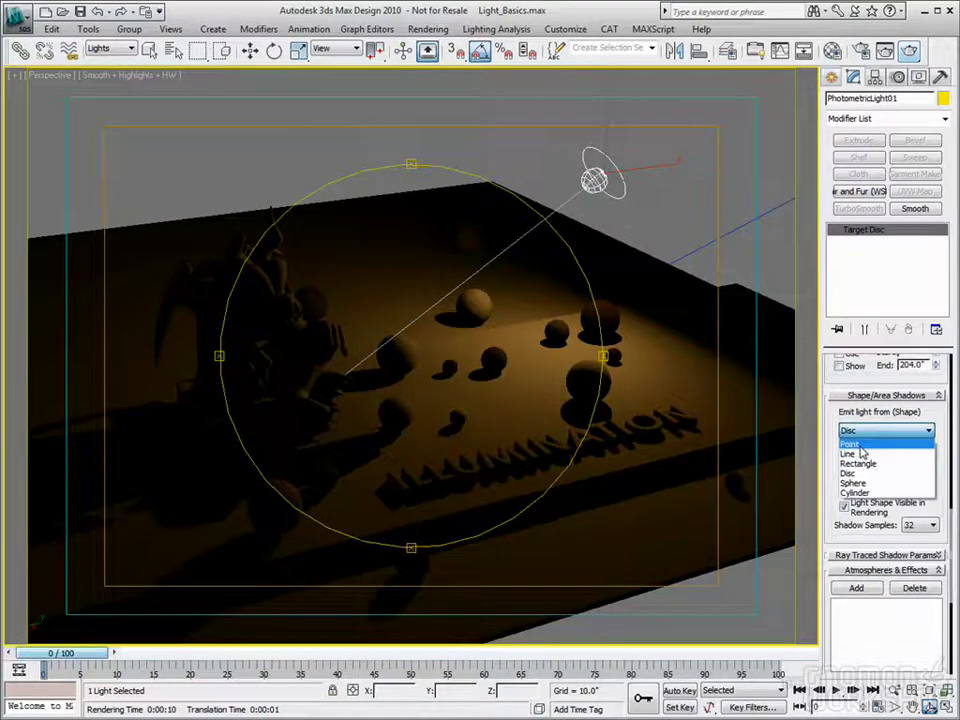
left_click(861, 453)
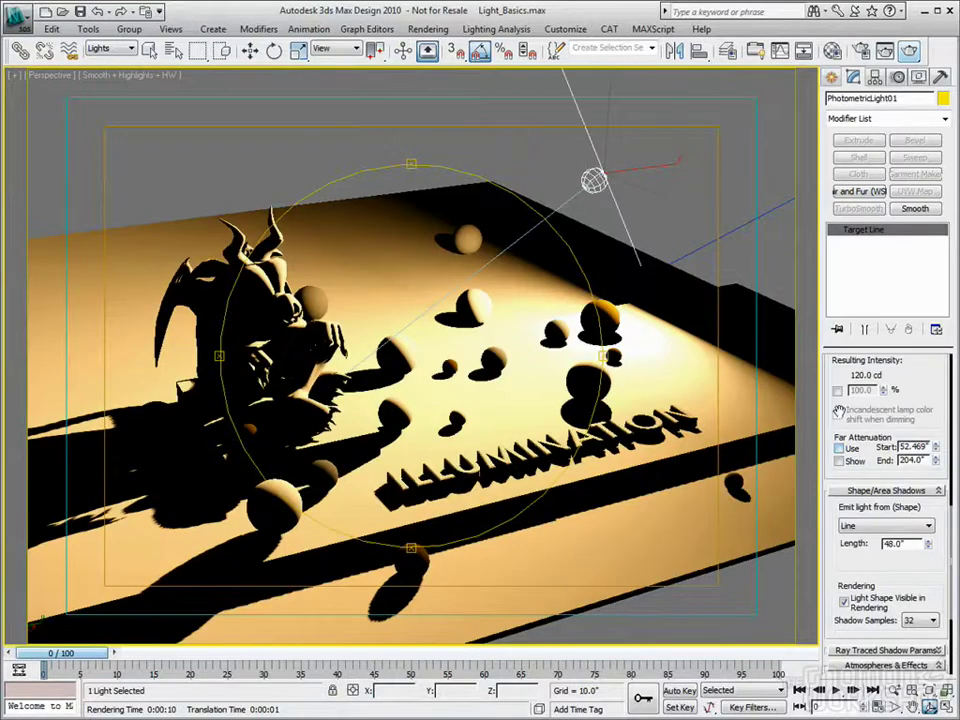
Step: Cycle the emission shape through Rectangle, Disc, Sphere, and finally Cylinder
left_click(250, 50)
left_click(922, 530)
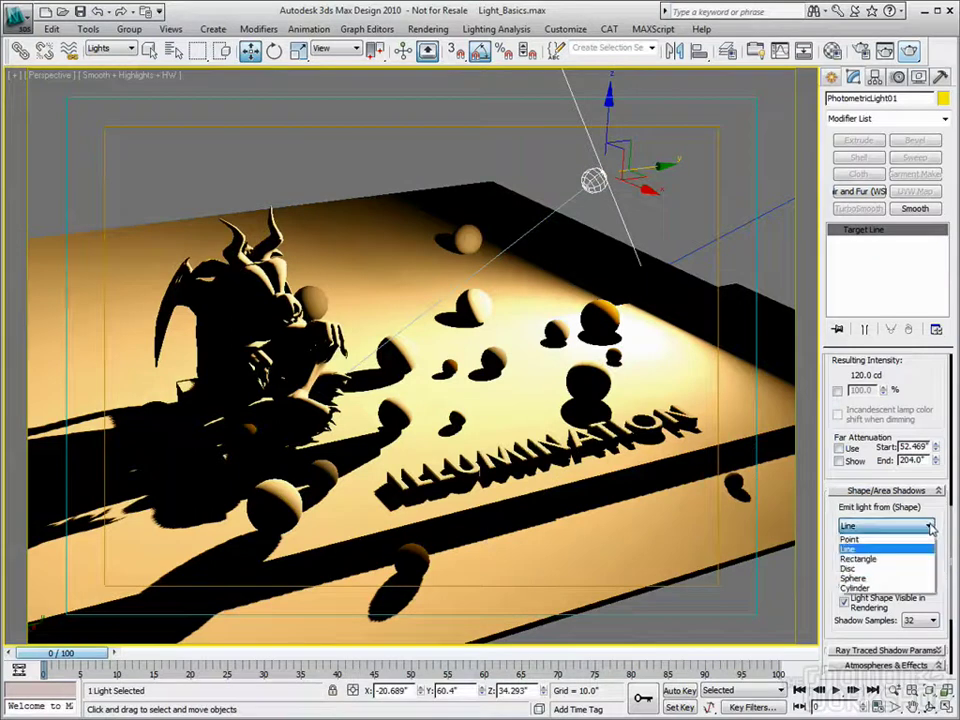
left_click(886, 561)
left_click(925, 540)
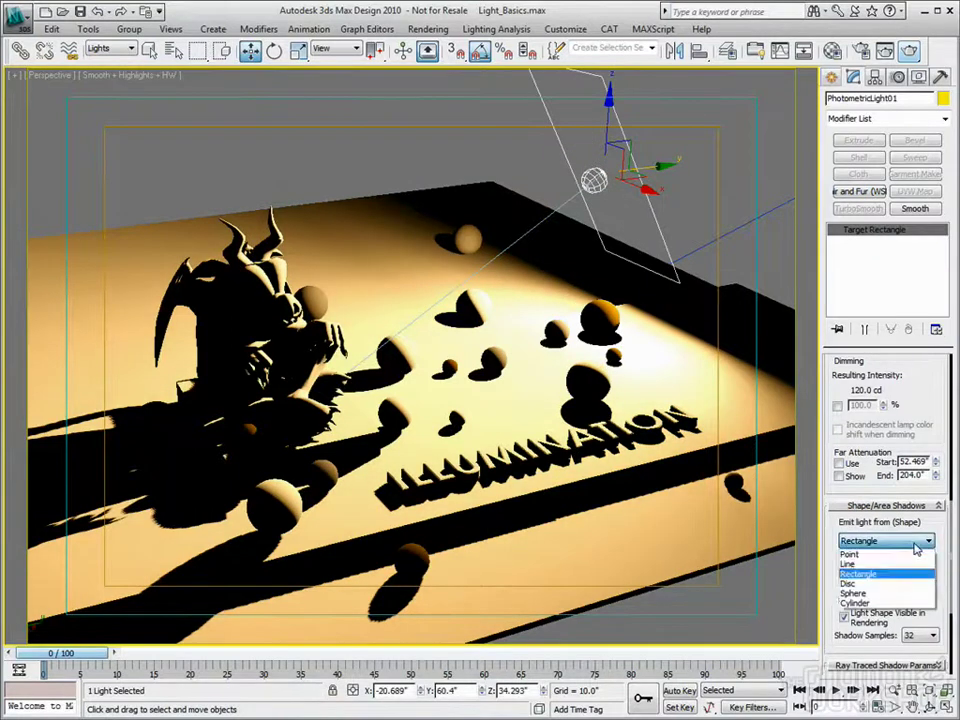
left_click(887, 587)
left_click(905, 541)
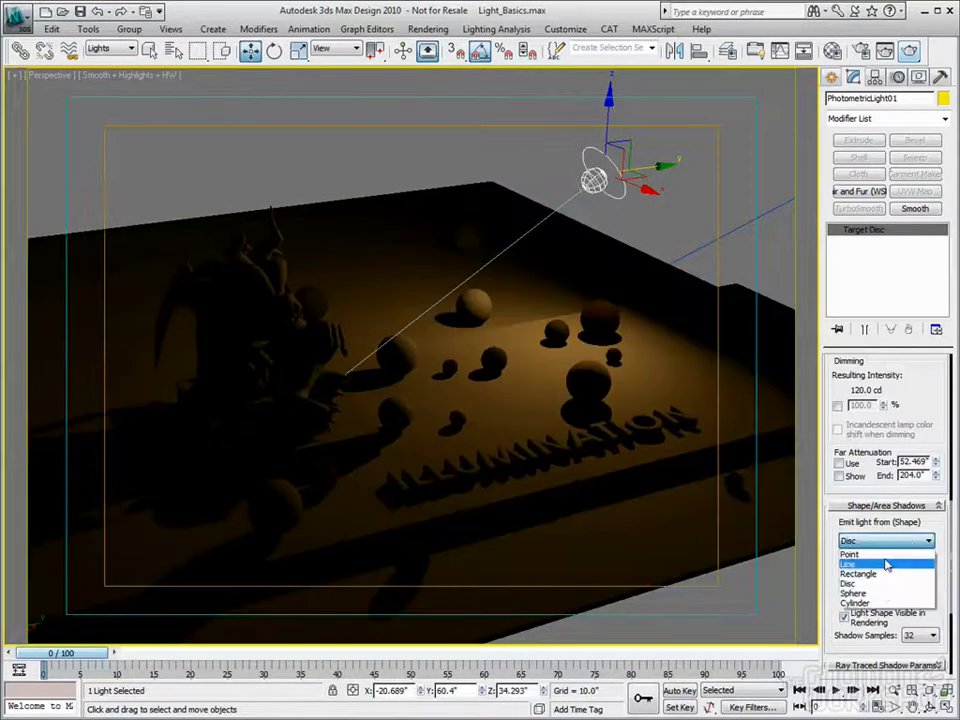
left_click(887, 596)
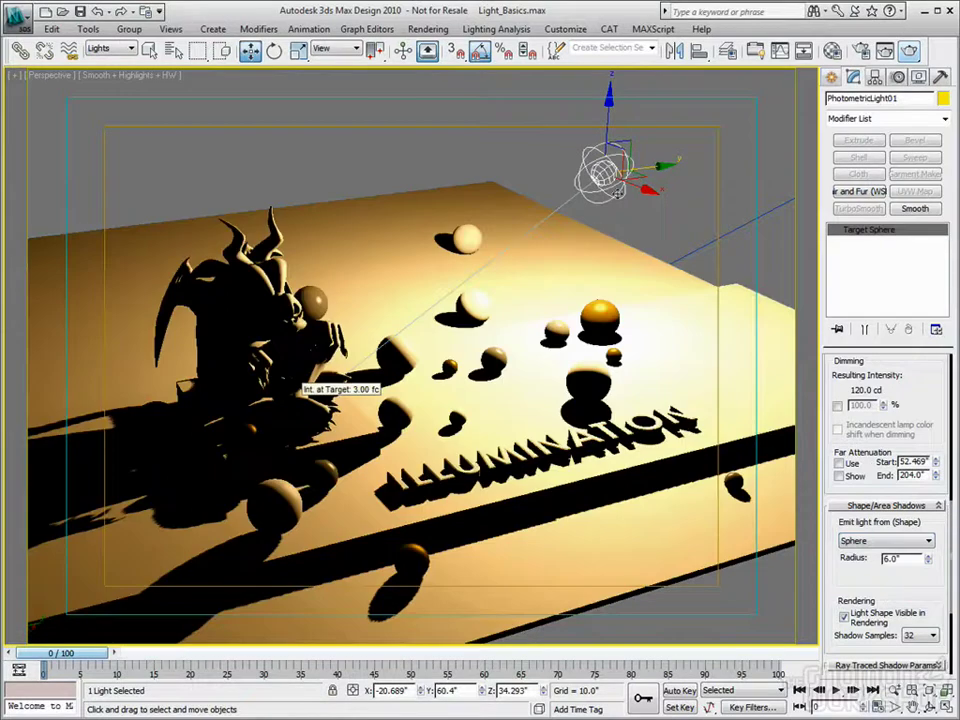
left_click(905, 541)
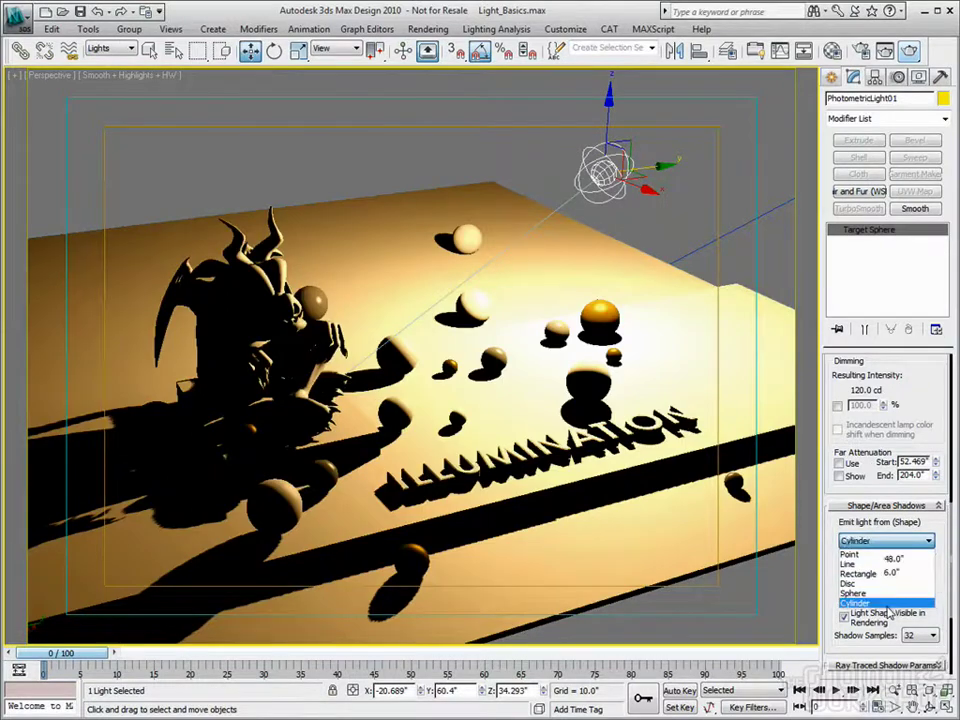
left_click(886, 603)
Step: Thin the cylinder light to a 1.14" radius and render the Perspective view
left_click_drag(930, 582, 924, 504)
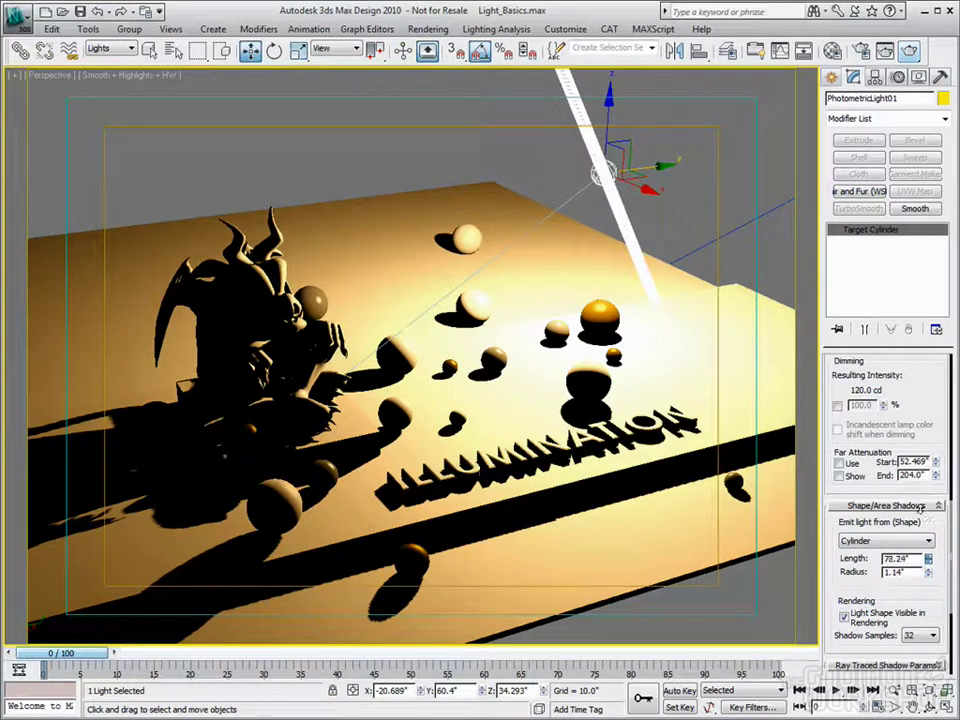
mouse_move(301, 386)
left_click(910, 50)
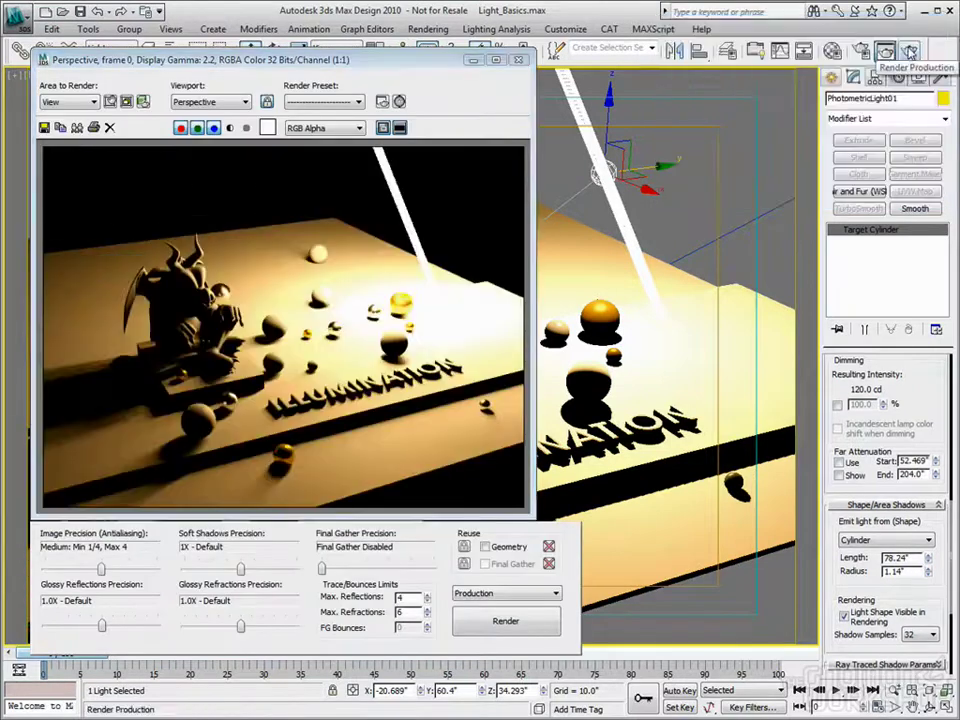
Step: Change the emission shape back to Point and expand the ray-traced shadow settings
left_click(897, 541)
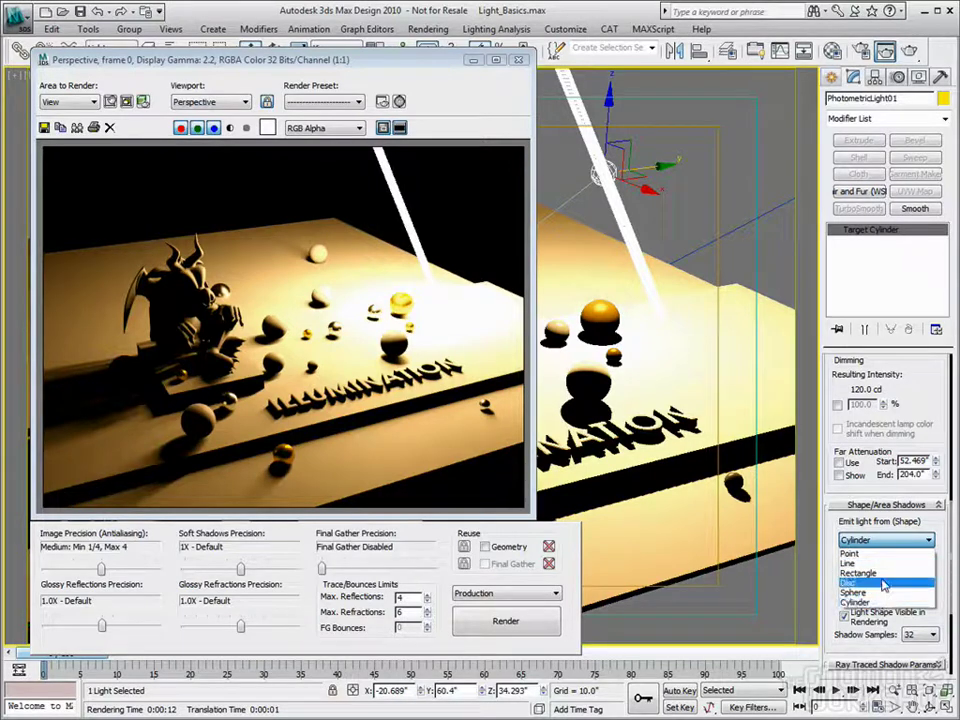
left_click(927, 541)
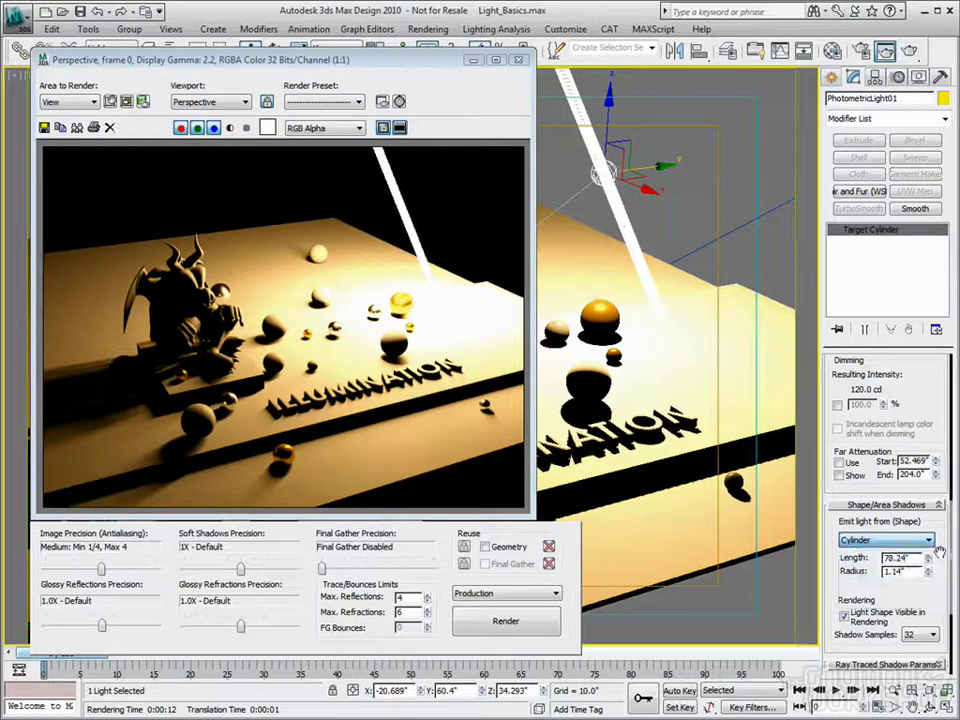
left_click(927, 541)
left_click(880, 553)
scroll(921, 515, "down", 2)
left_click(888, 603)
scroll(915, 521, "down", 2)
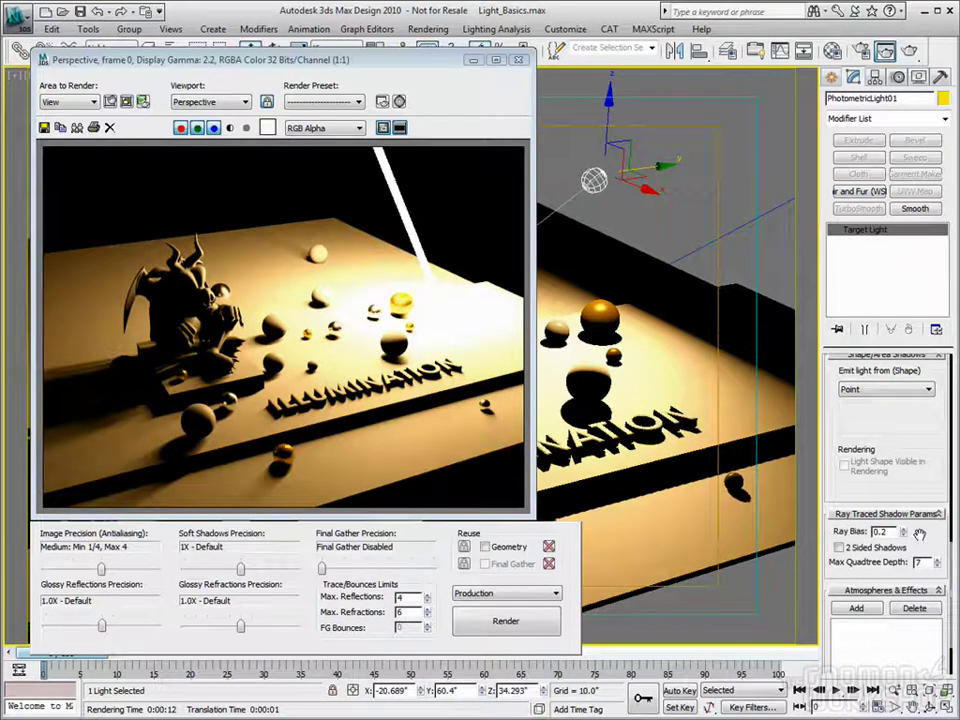
Step: Review the Atmospheres & Effects, Advanced Effects and mental ray Indirect Illumination rollouts
scroll(927, 539, "down", 2)
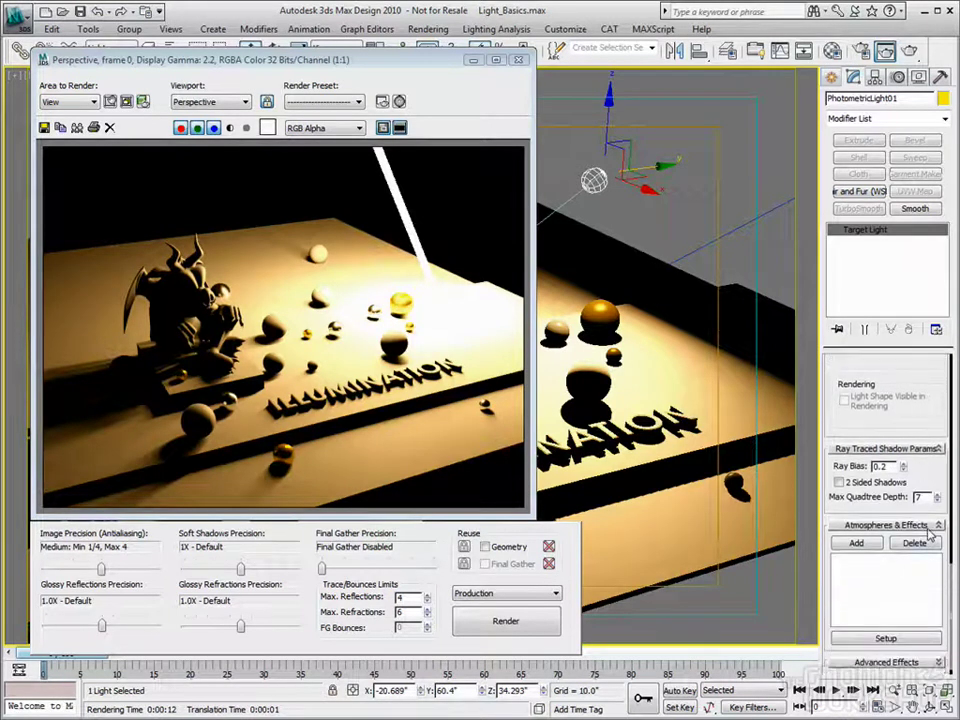
left_click(937, 451)
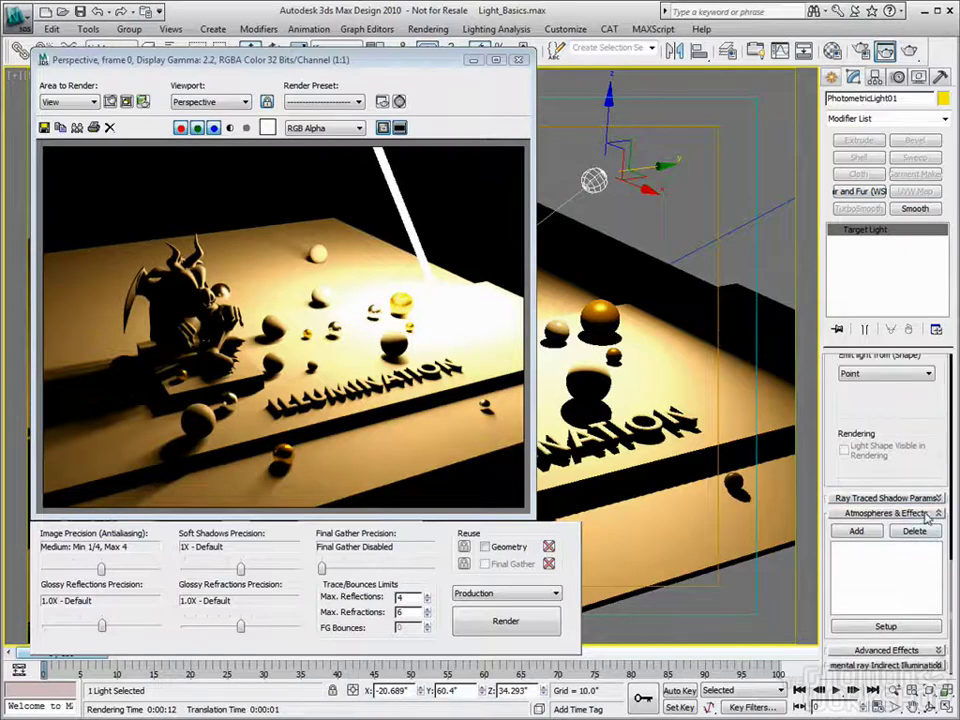
left_click(856, 531)
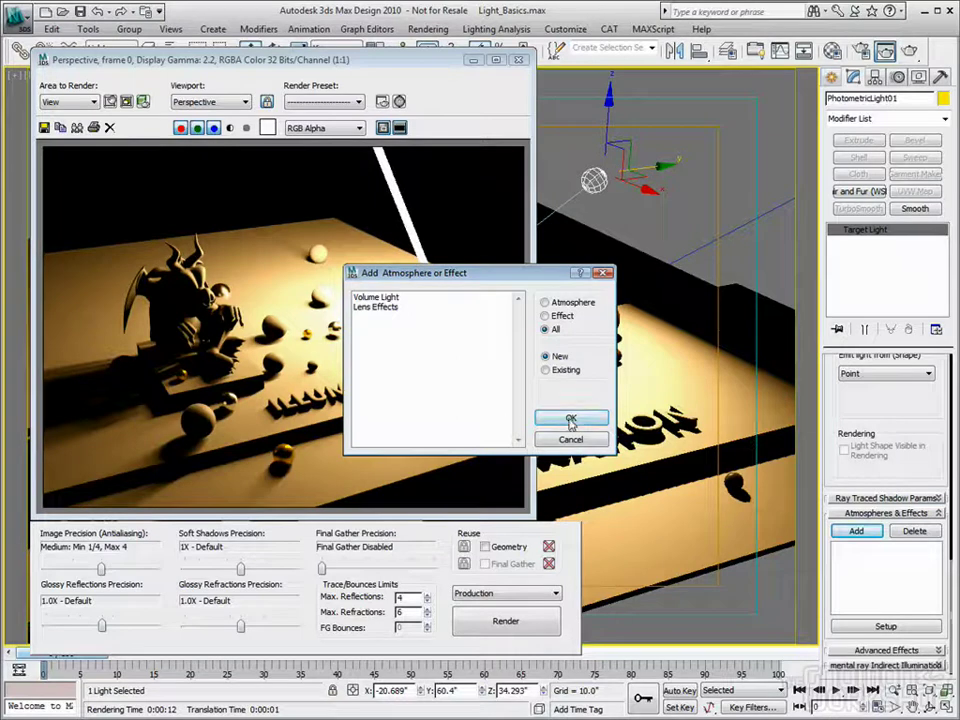
left_click(571, 422)
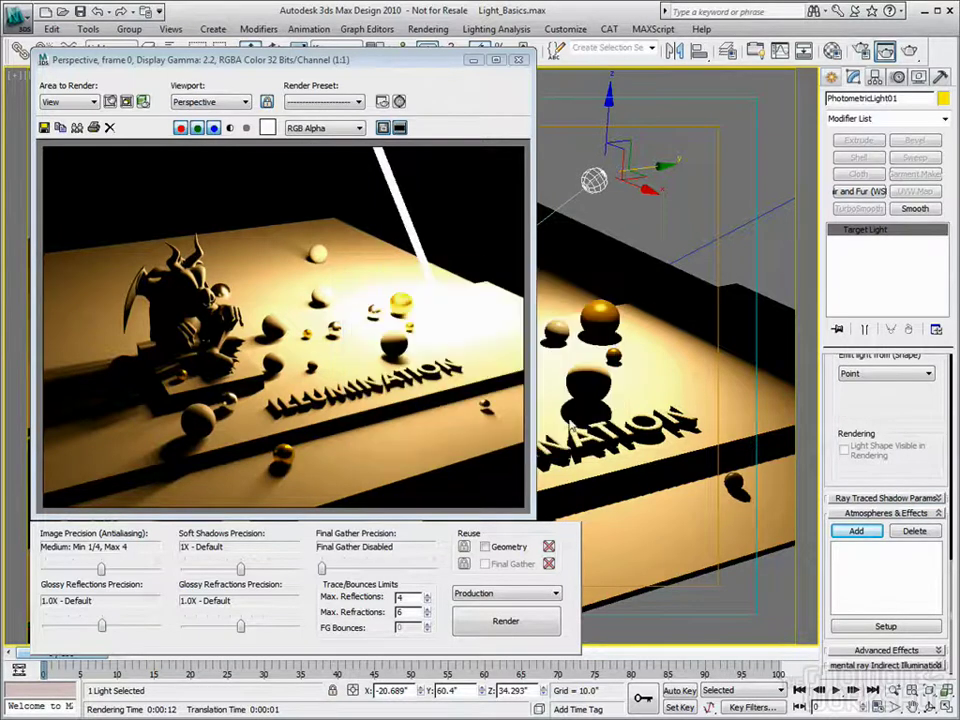
left_click(905, 513)
left_click(928, 652)
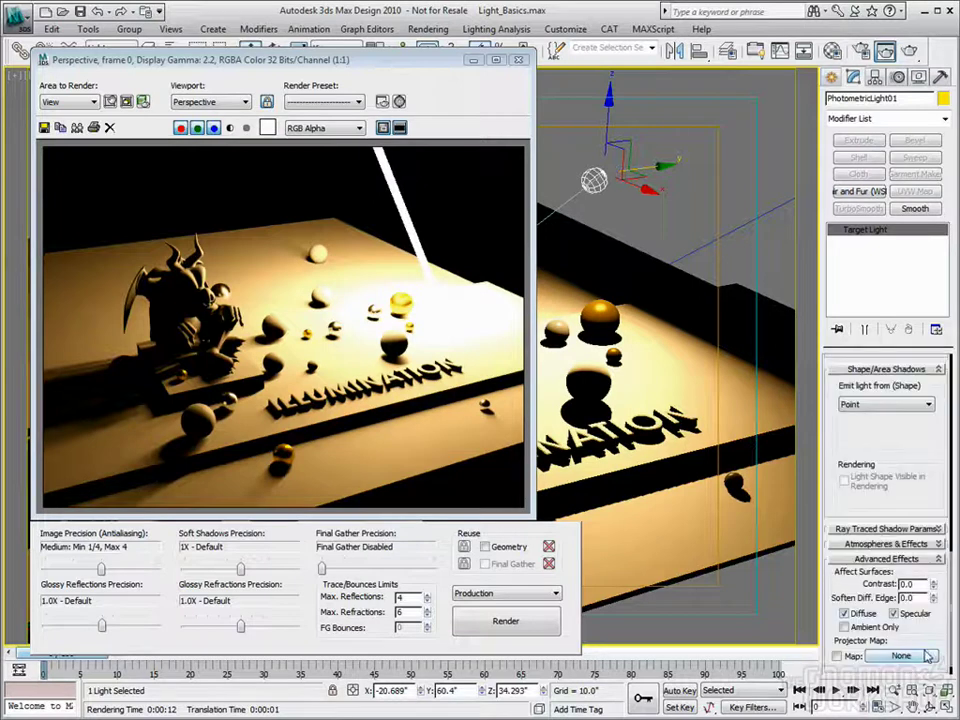
left_click_drag(928, 655, 931, 551)
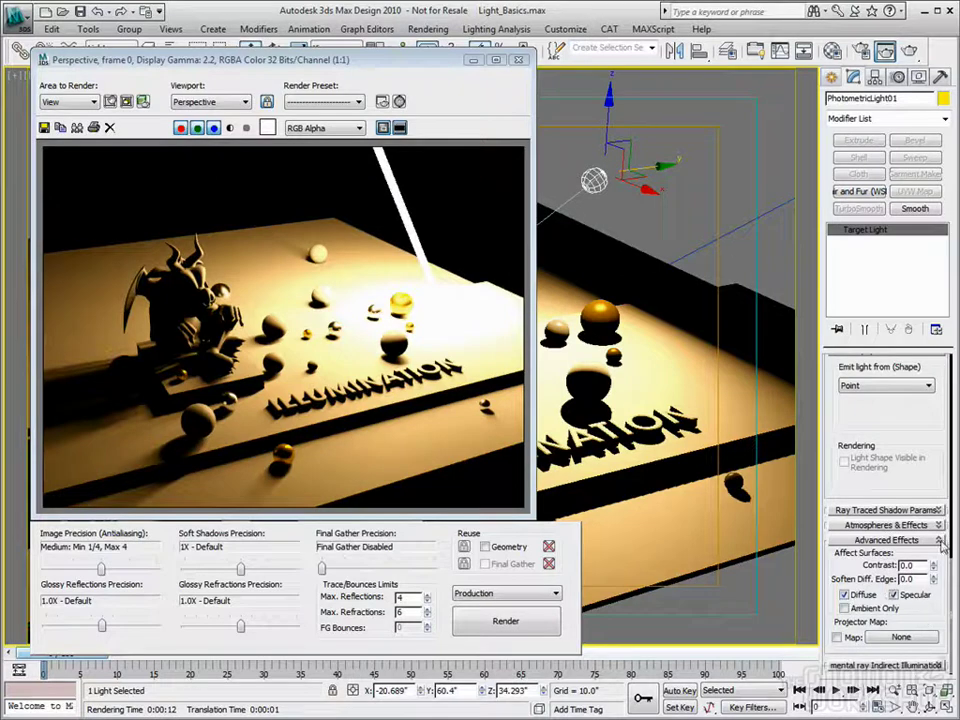
left_click(940, 541)
left_click(885, 690)
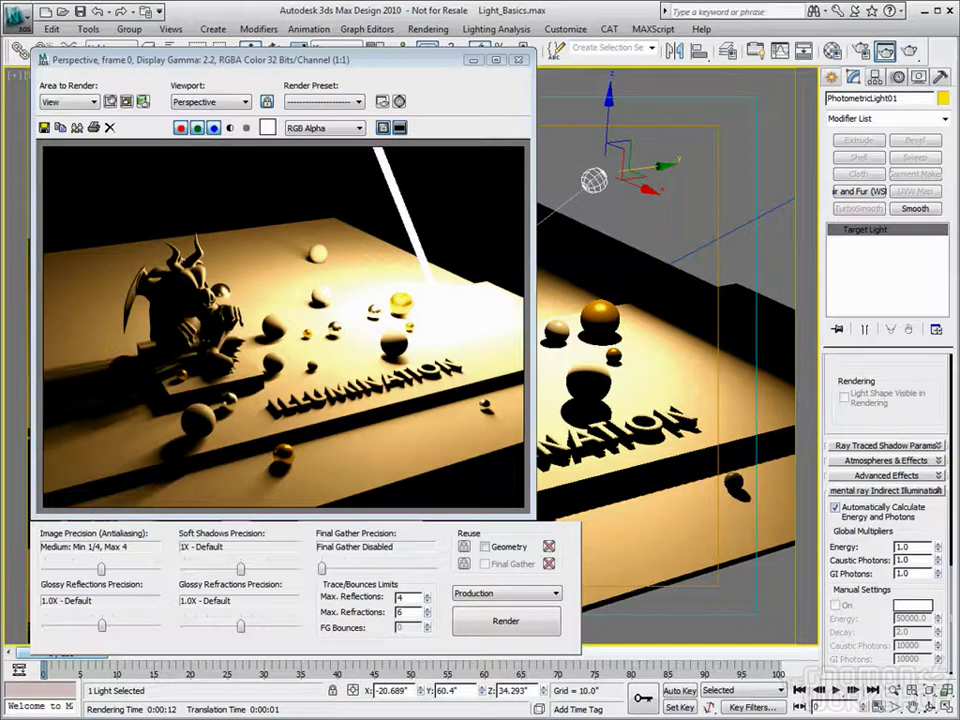
scroll(941, 500, "up", 5)
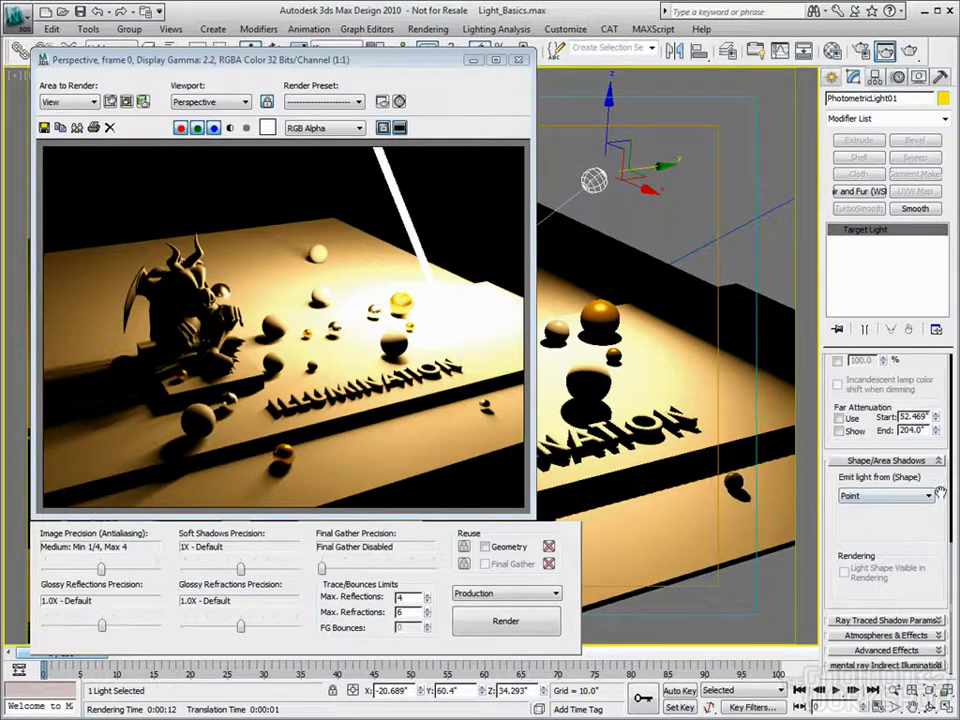
Step: Close the rendered frame window, deselect the light, and show all four viewports
left_click(518, 60)
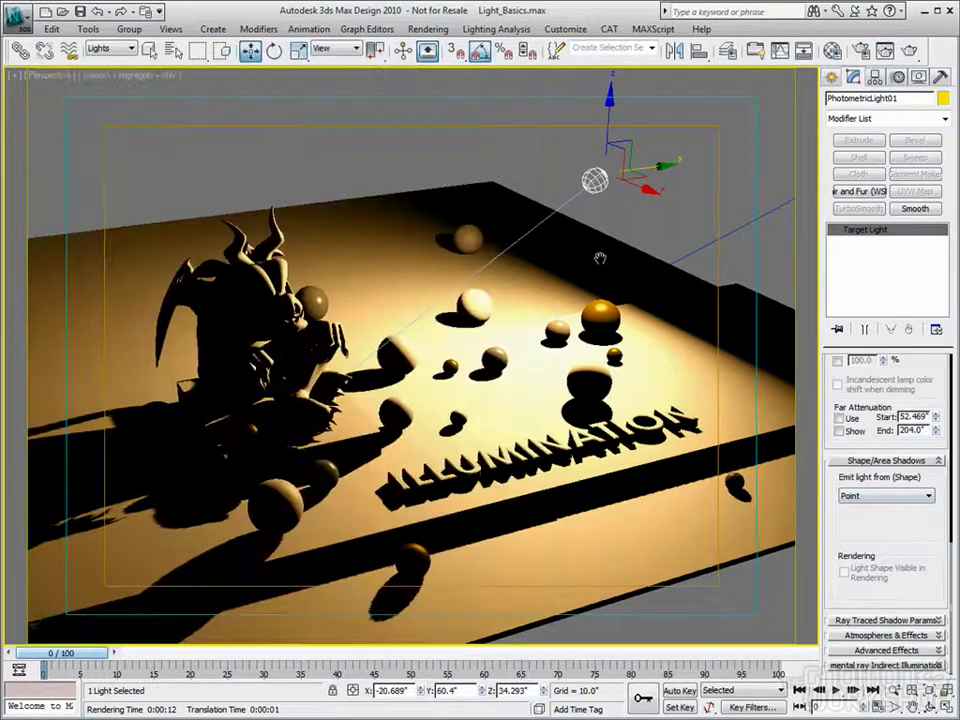
left_click(595, 287)
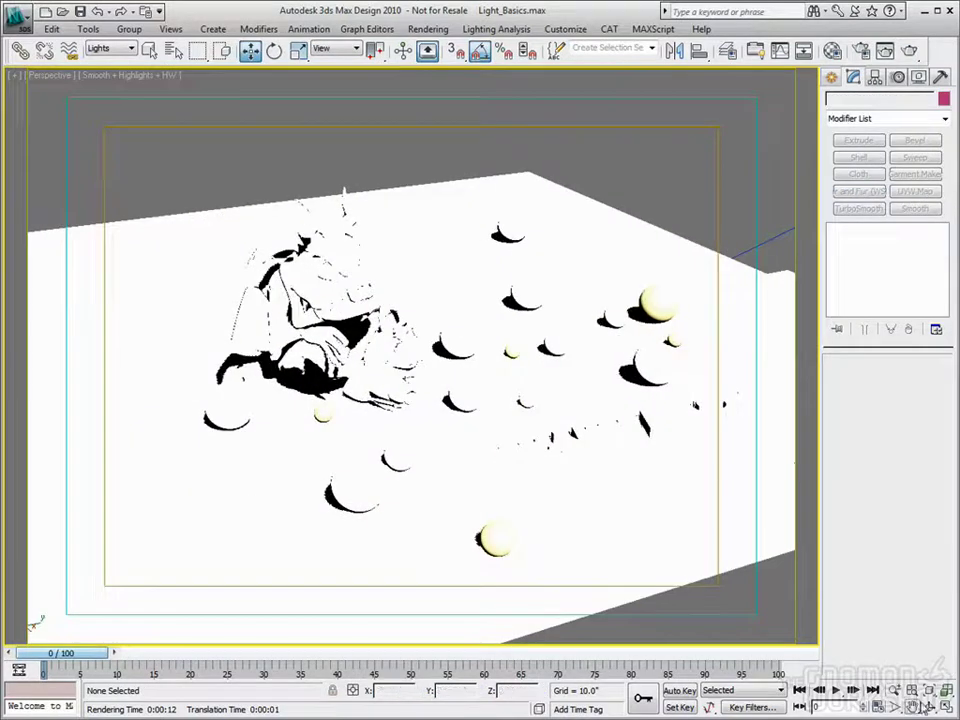
key("alt+w")
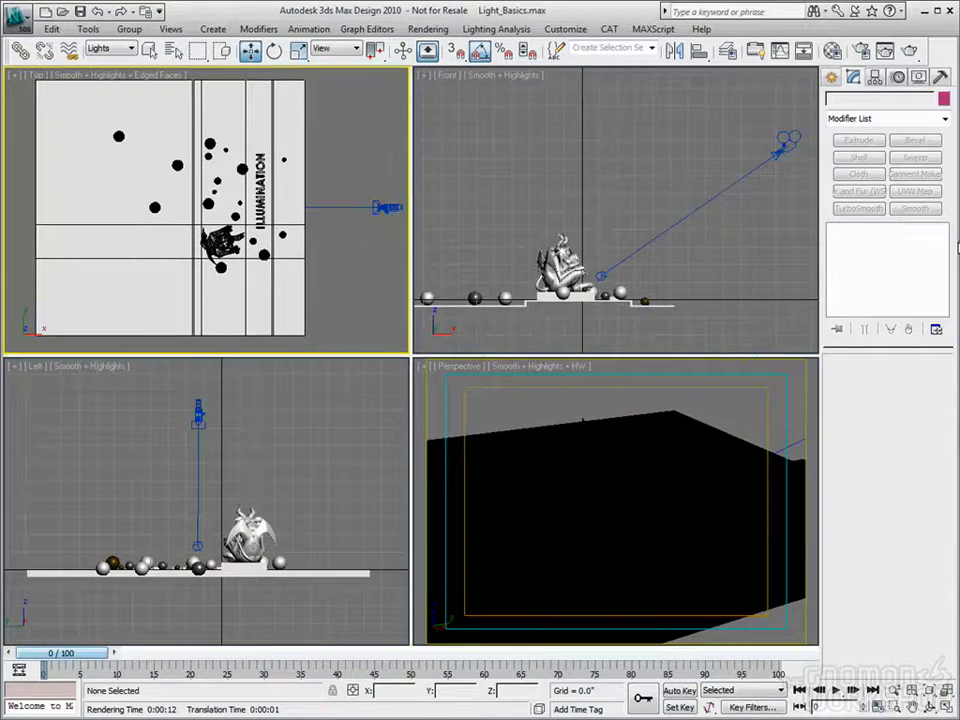
Step: Create a roughly 69 by 44 inch mr Sky Portal over the gargoyle and raise it
left_click(831, 78)
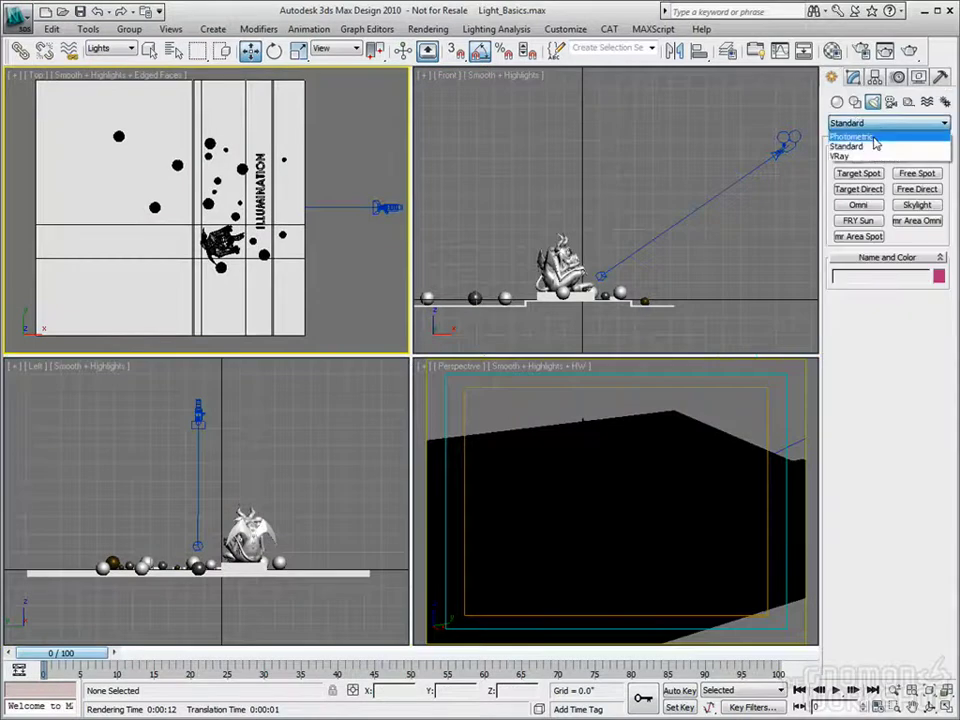
left_click(887, 133)
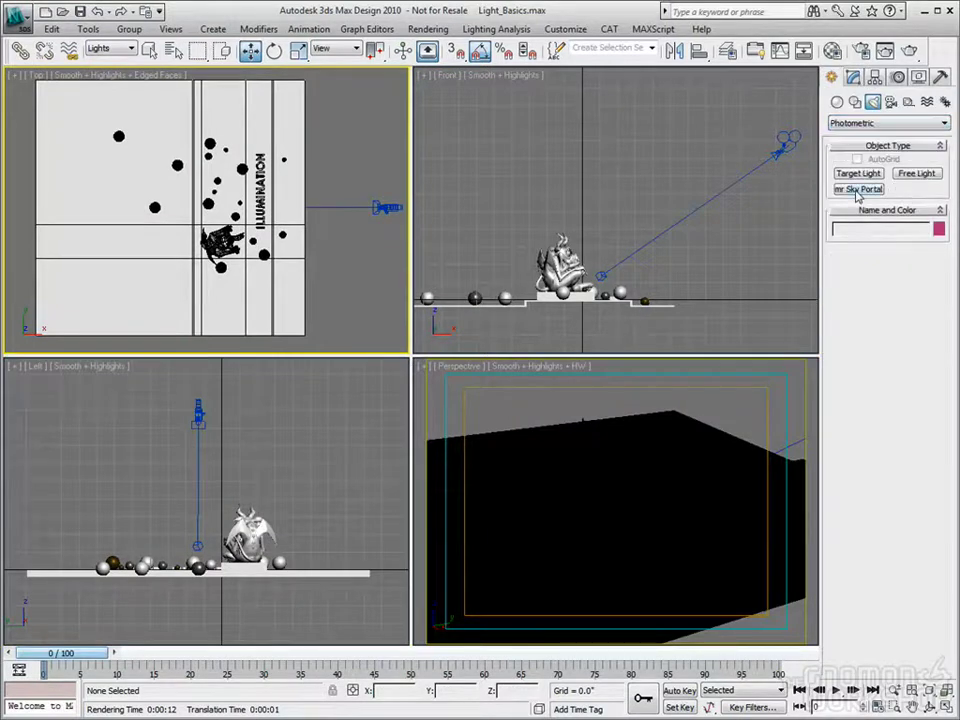
left_click(857, 192)
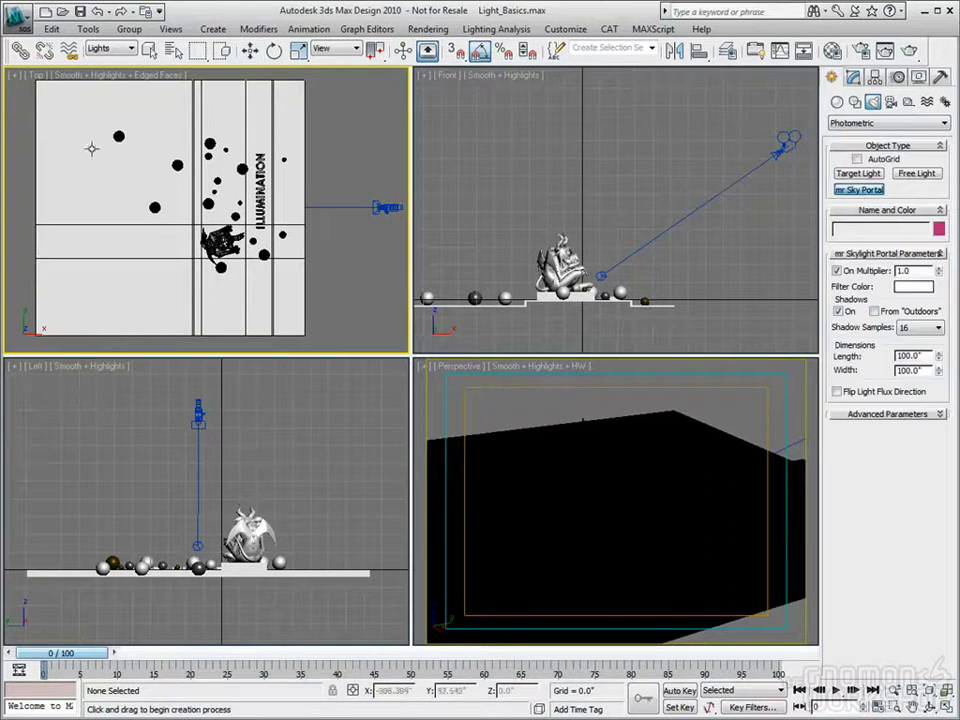
left_click_drag(199, 148, 245, 232)
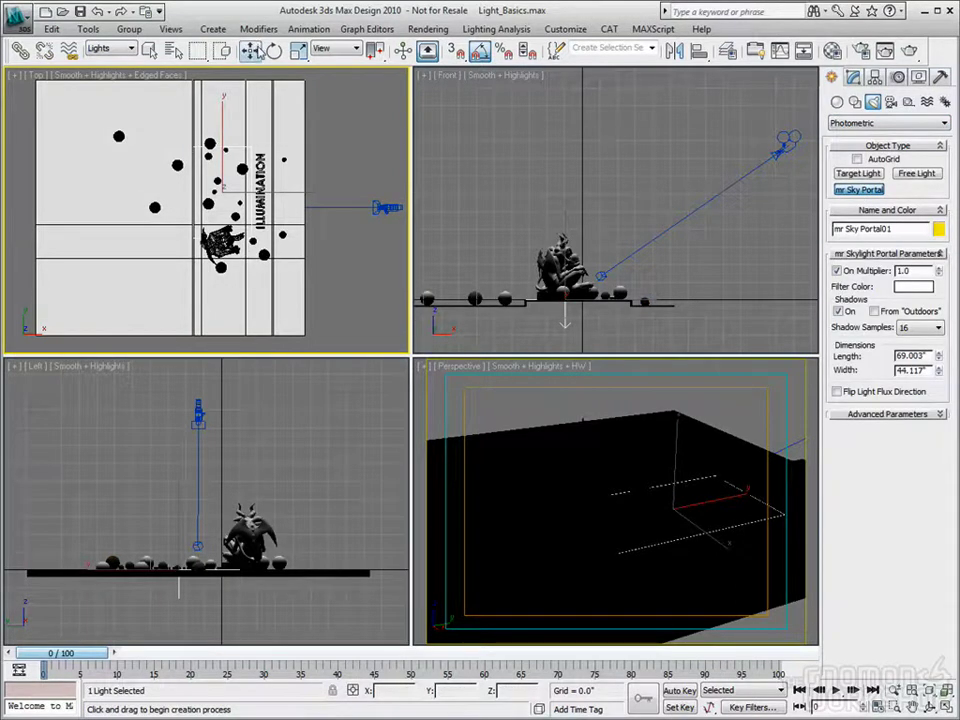
right_click(557, 224)
key("w")
left_click_drag(565, 238, 565, 133)
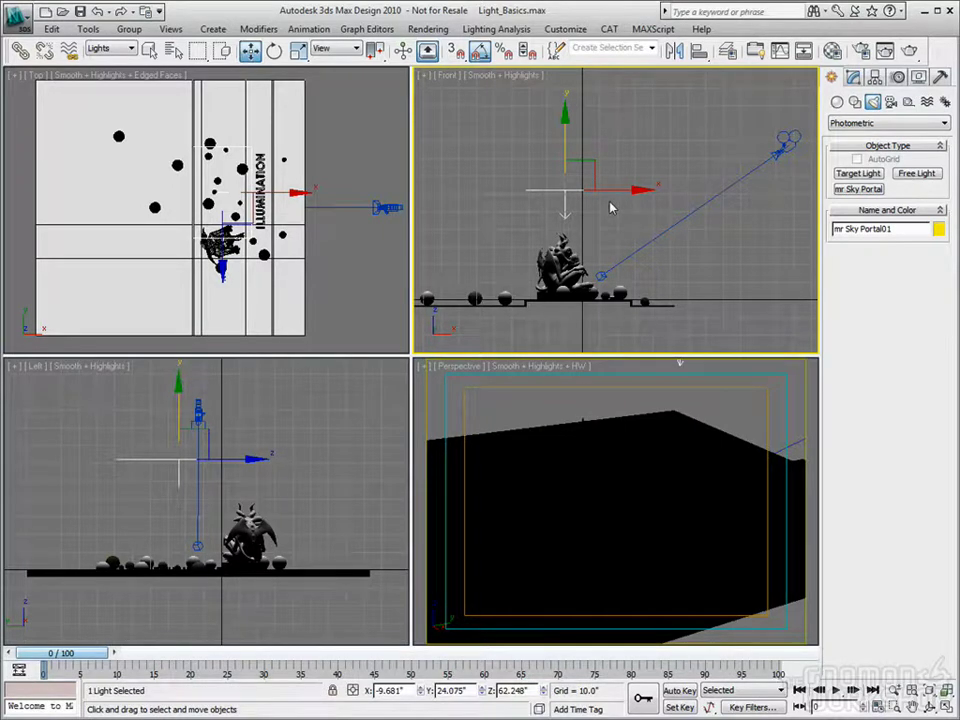
Step: Lift mr Sky Portal01 to about Z 71.081" and bring up its parameters in the Modify panel
left_click_drag(565, 152, 571, 134)
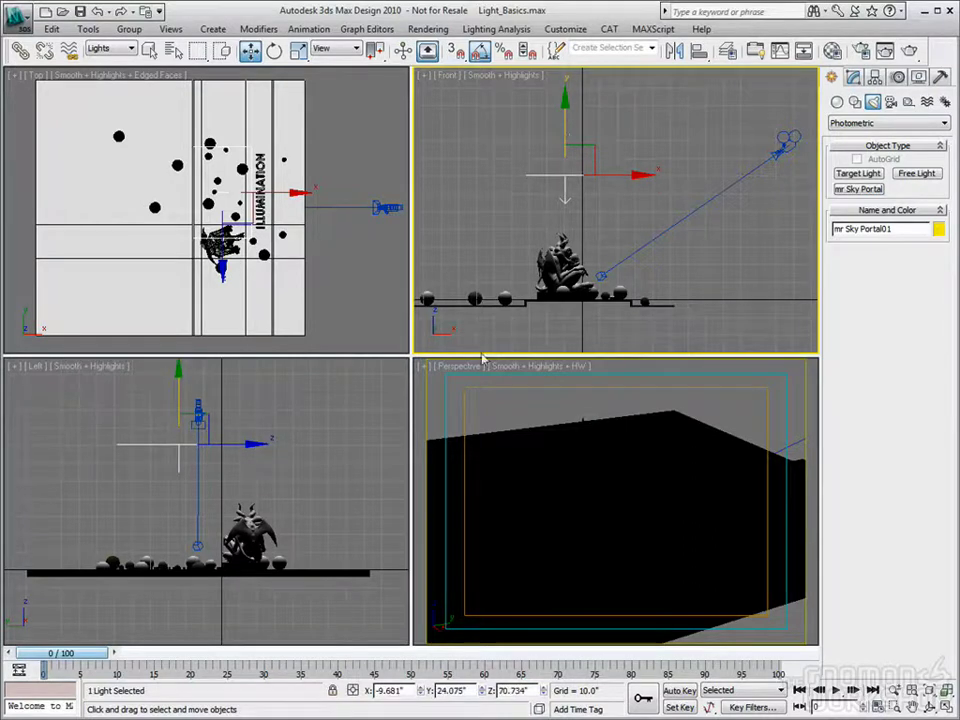
left_click(213, 421)
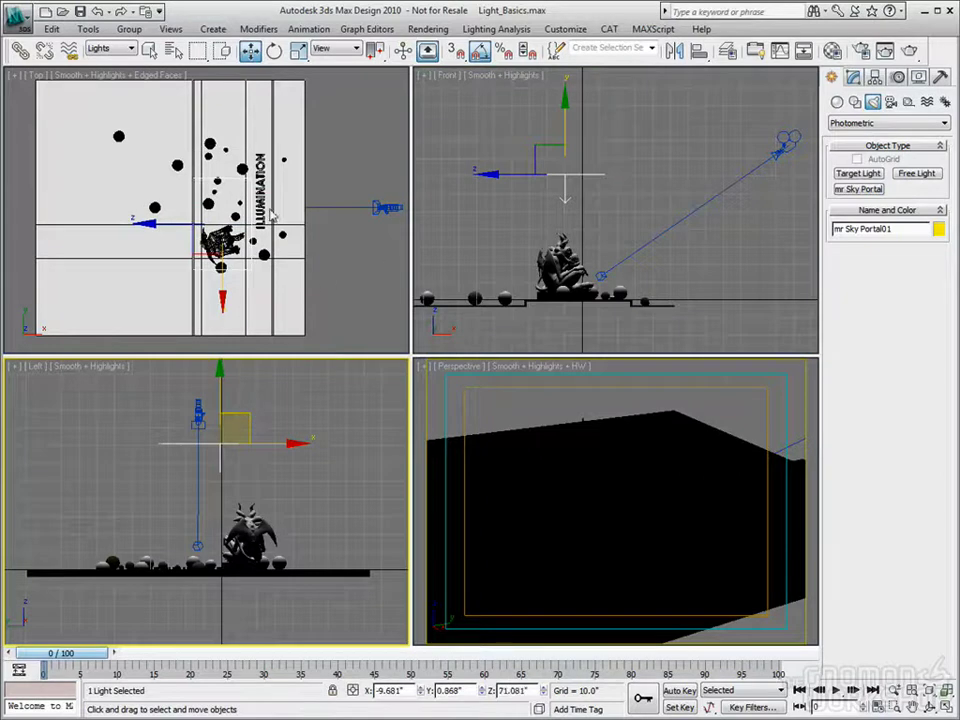
left_click(700, 398)
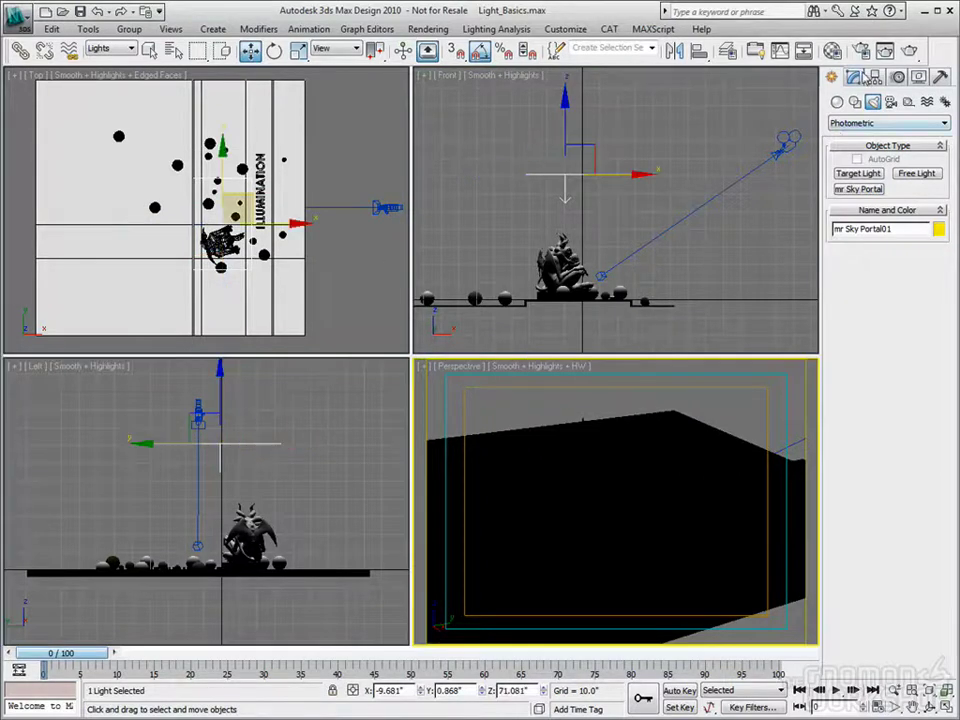
left_click(853, 77)
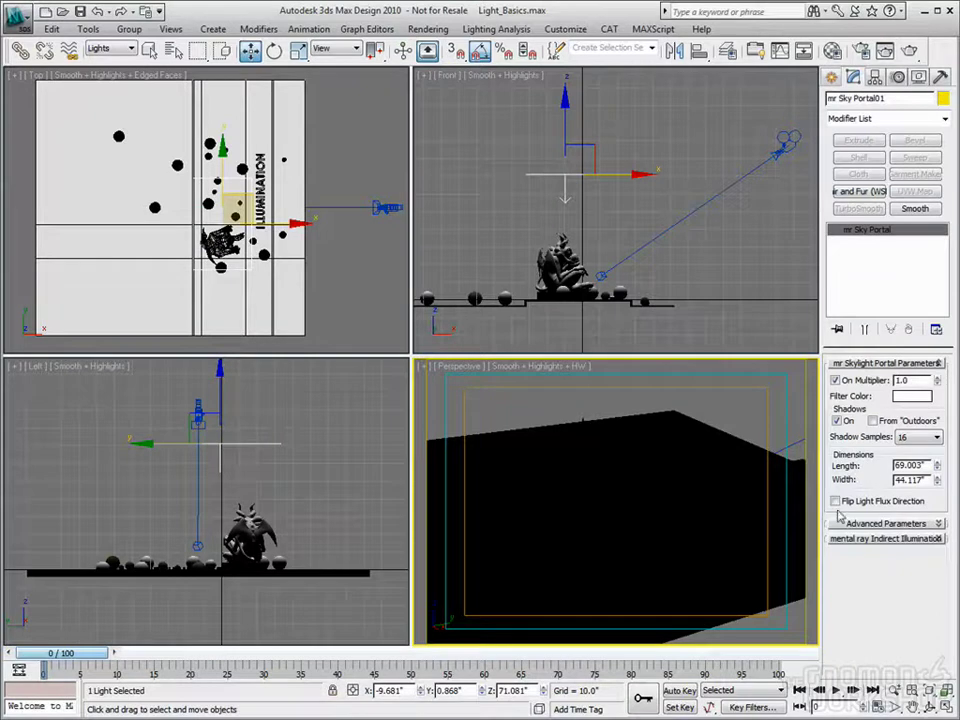
Step: Lengthen the sky portal to 75.214", toggling Flip Light Flux on and back off
left_click(845, 525)
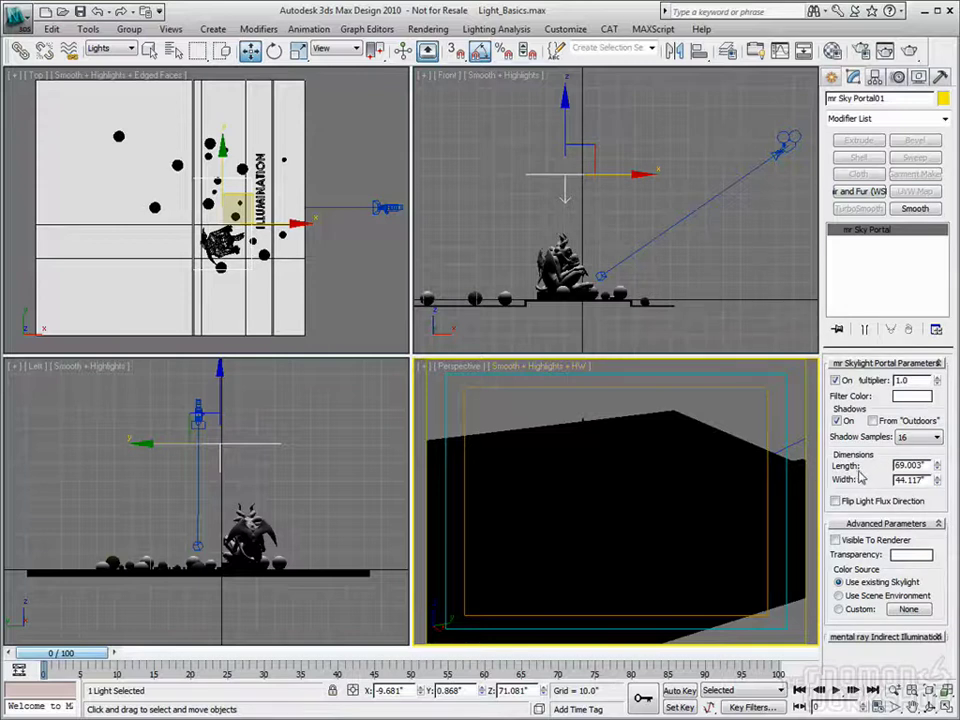
mouse_move(937, 465)
left_mouse_down()
mouse_move(934, 440)
mouse_move(935, 470)
left_mouse_up()
left_click(836, 501)
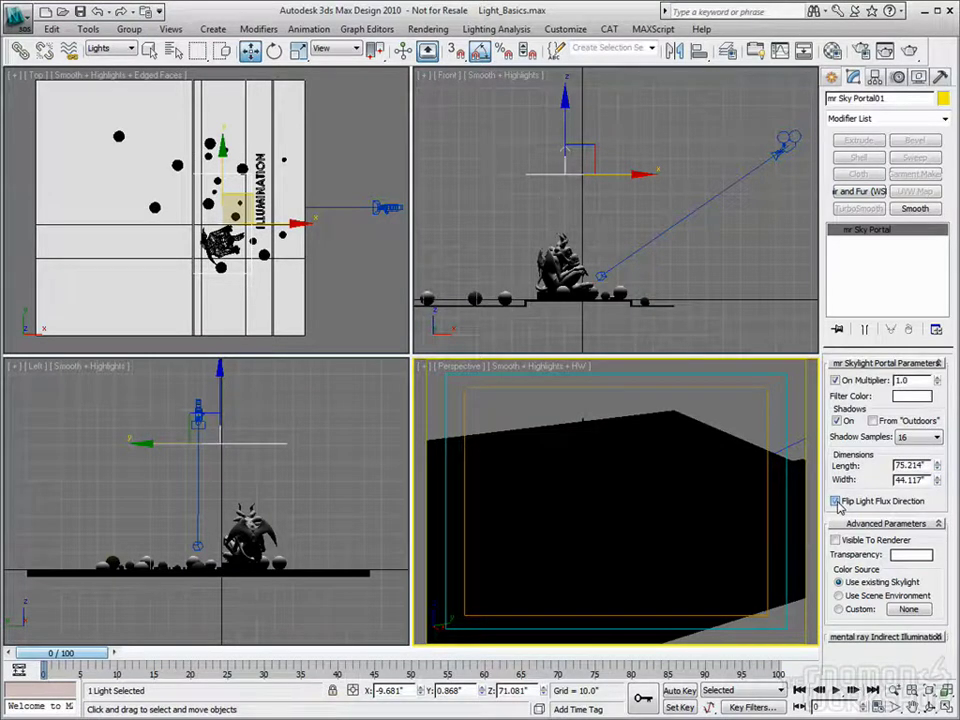
left_click(836, 501)
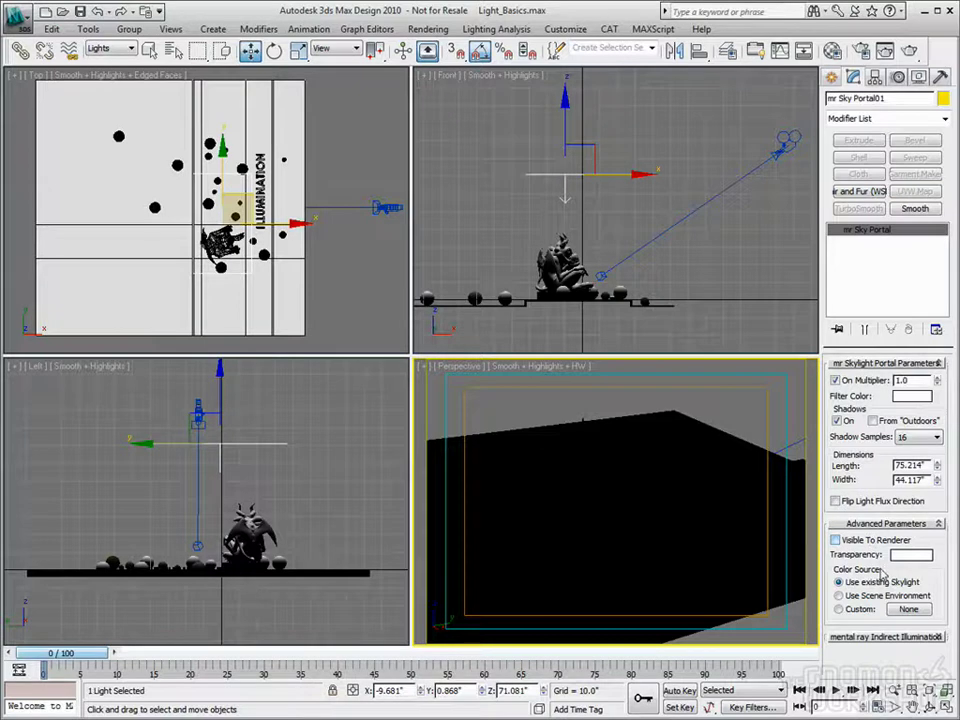
Step: Make the portal visible to the renderer with a Custom colour source and render
left_click(836, 540)
left_click(838, 610)
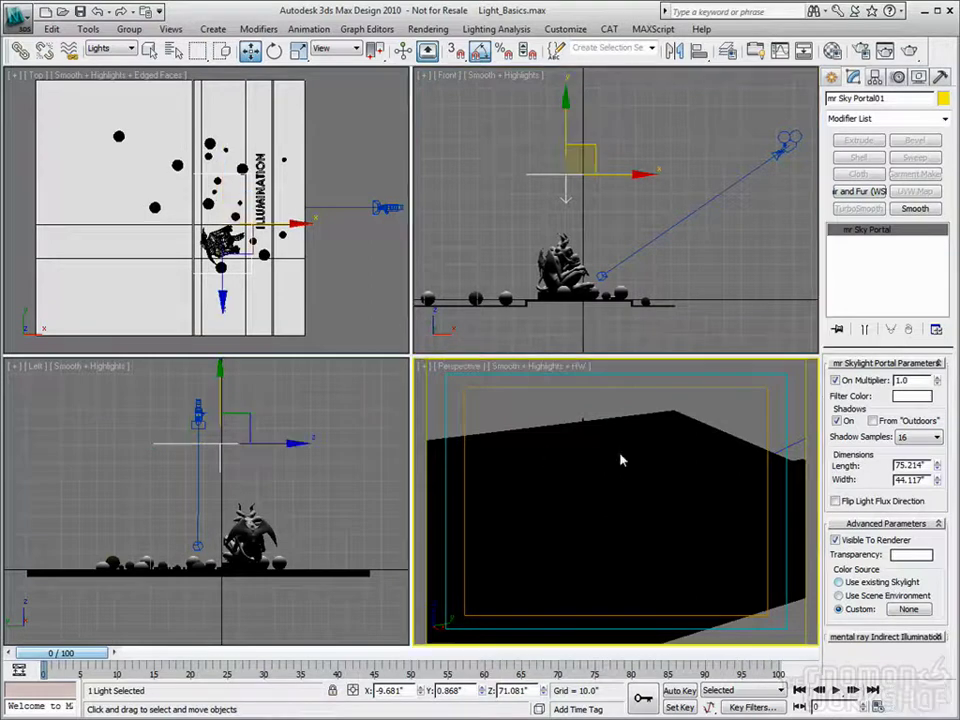
left_click(909, 50)
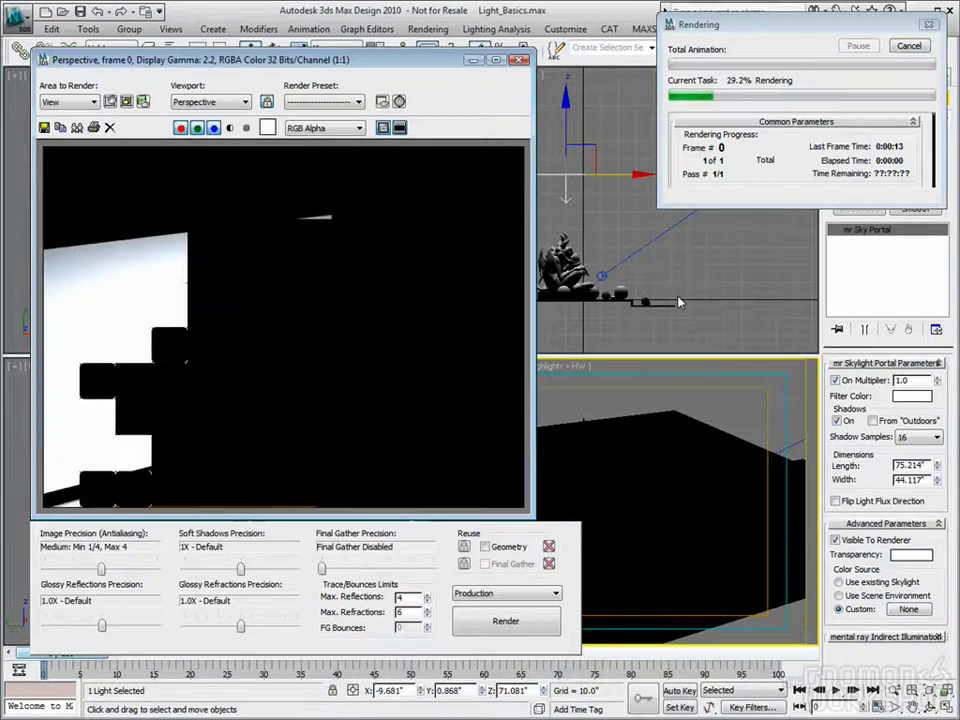
Step: Cancel the unfinished sky-portal render and close the partial rendered frame window
key("Escape")
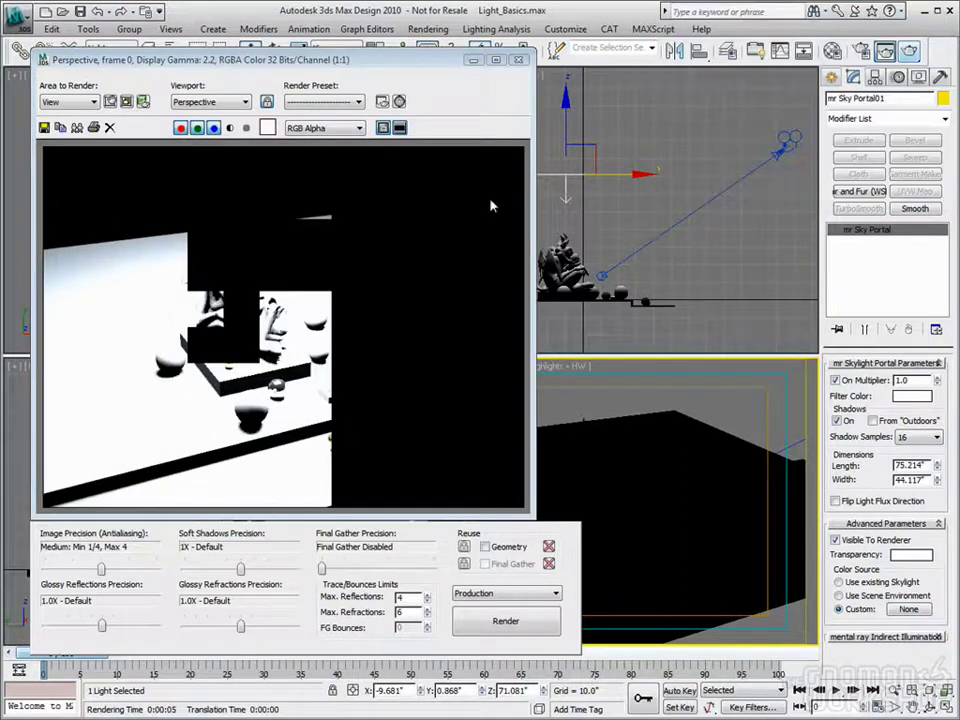
left_click(517, 61)
left_click(746, 161)
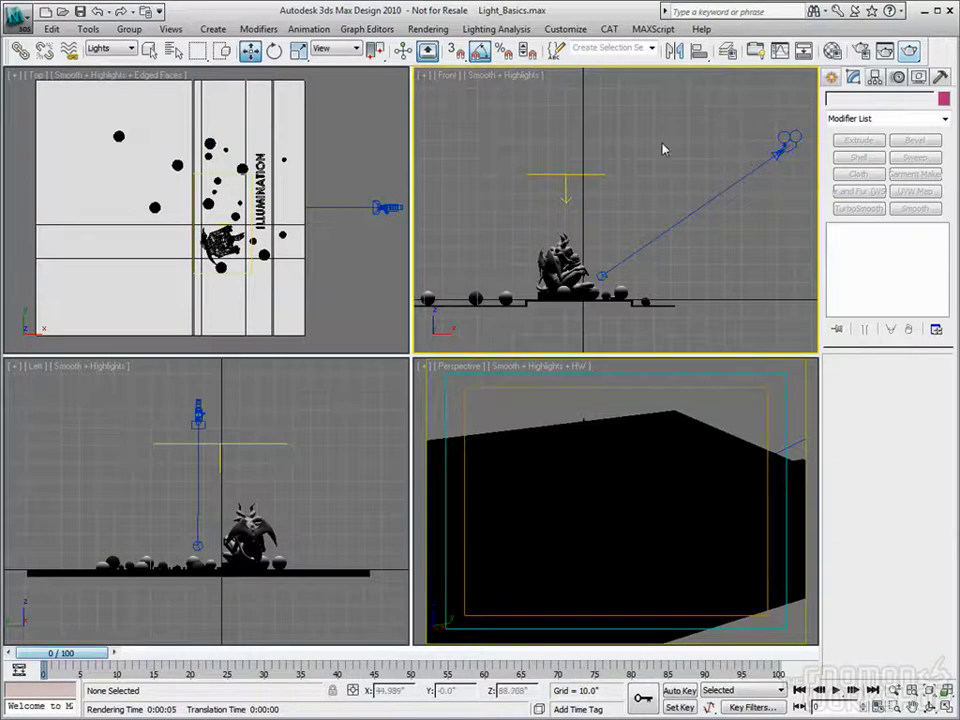
key("8")
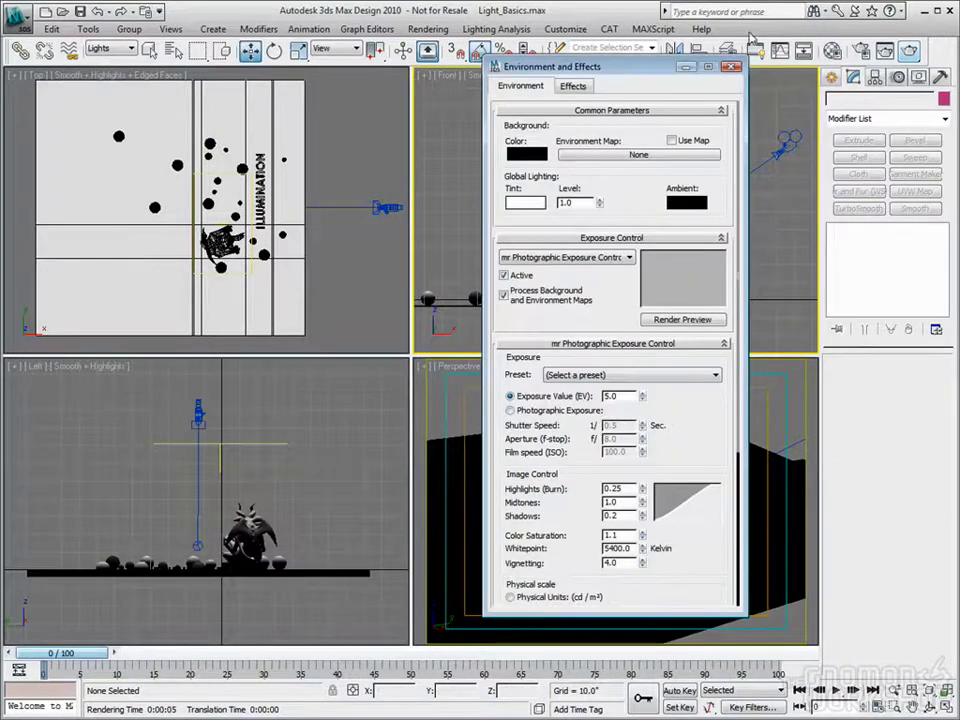
Step: Close Environment and Effects, then fully render the sky-portal-lit Perspective view and close the result
left_click(731, 66)
left_click(704, 523)
key("shift+q")
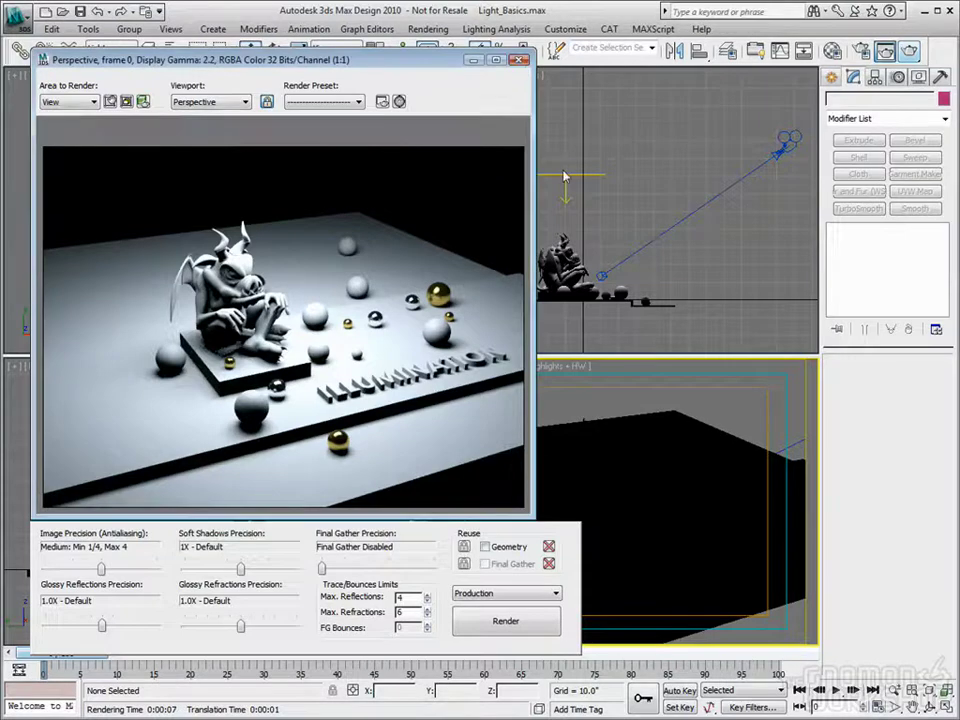
left_click(518, 60)
left_click(567, 182)
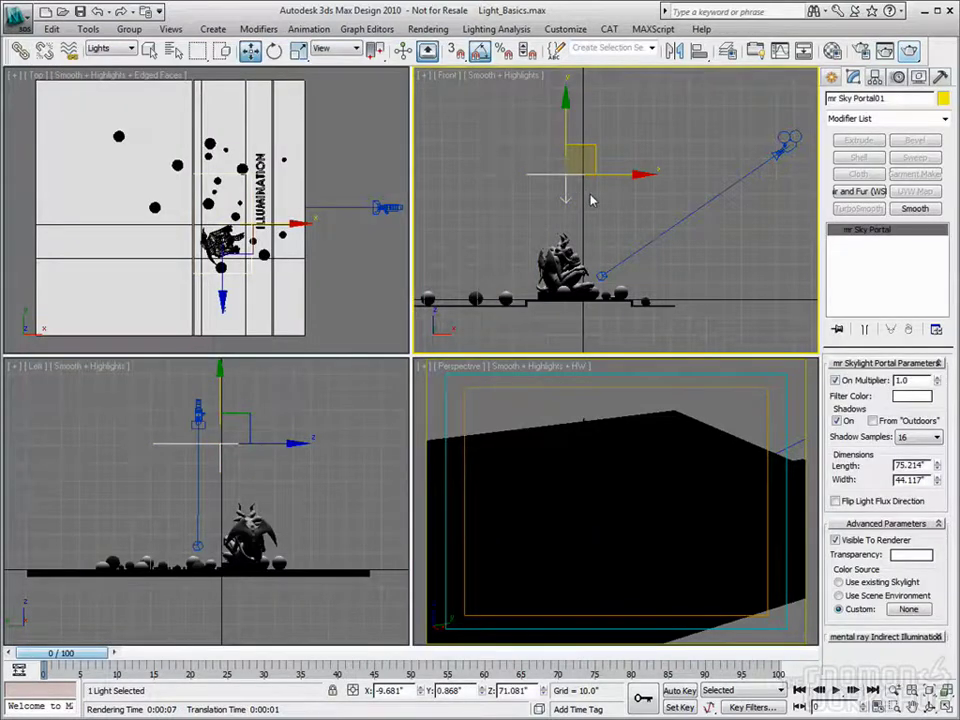
Step: Deselect the sky portal, activate the Top view, and switch the light category to Standard
left_click(590, 200)
left_click(137, 257)
scroll(137, 257, "down", 5)
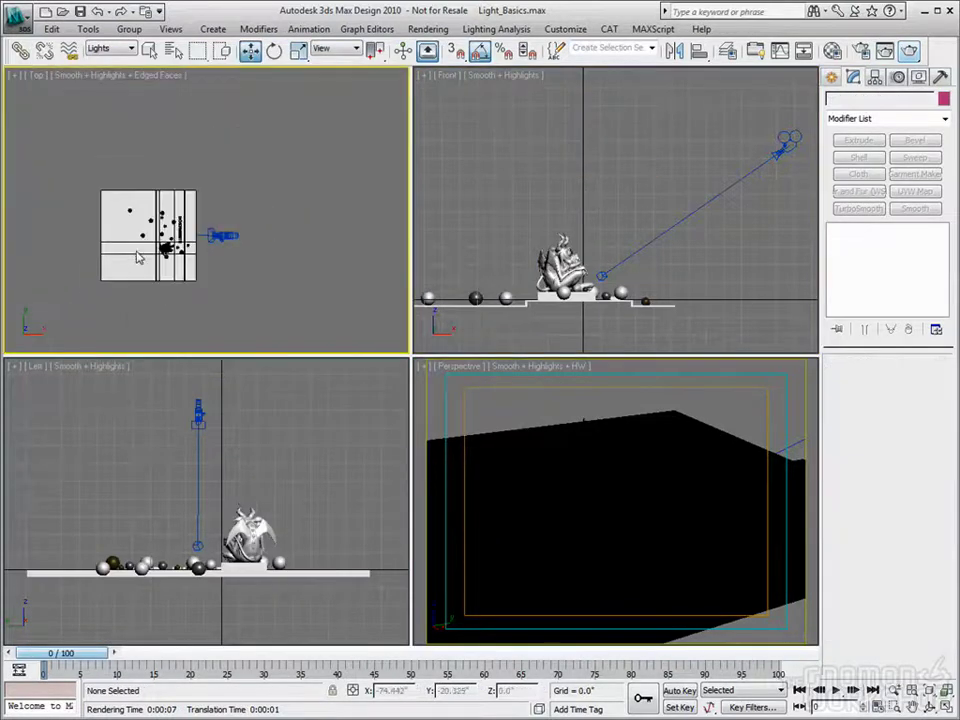
left_click(832, 77)
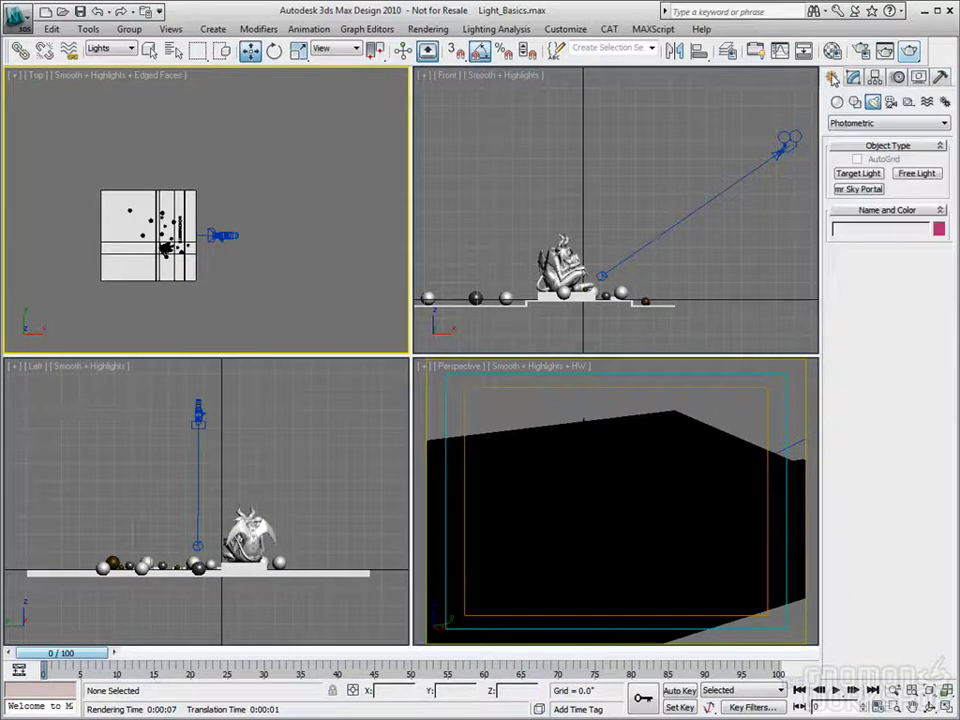
left_click(878, 124)
left_click(873, 144)
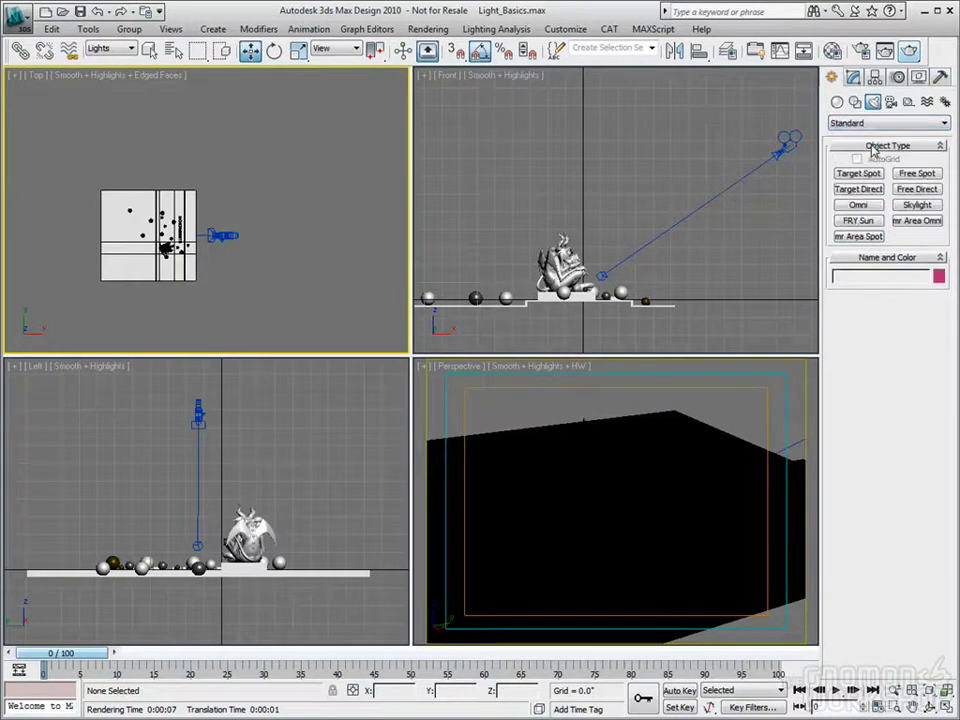
Step: Create a Daylight system, accept the prompt, and drag its compass out in the Top view
left_click(944, 101)
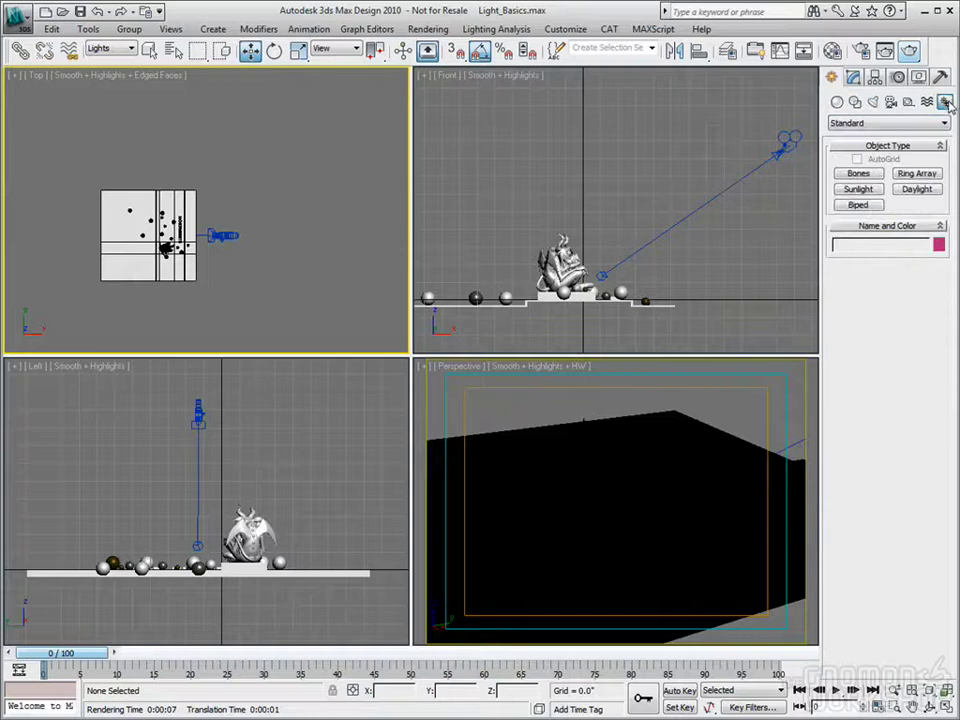
left_click(916, 190)
left_click(443, 394)
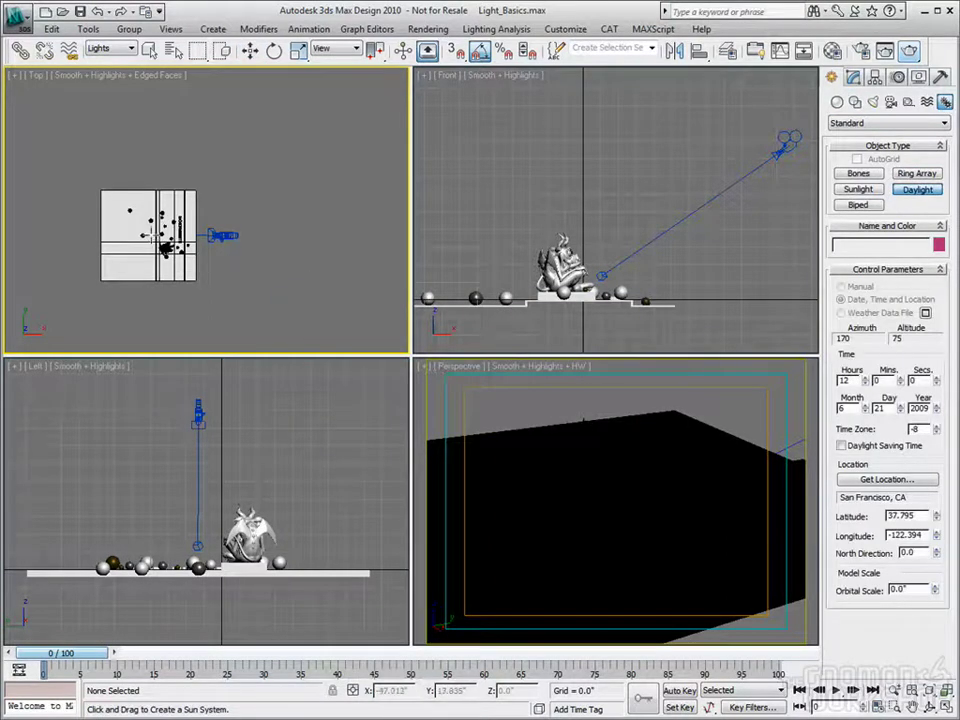
left_click_drag(148, 215, 135, 72)
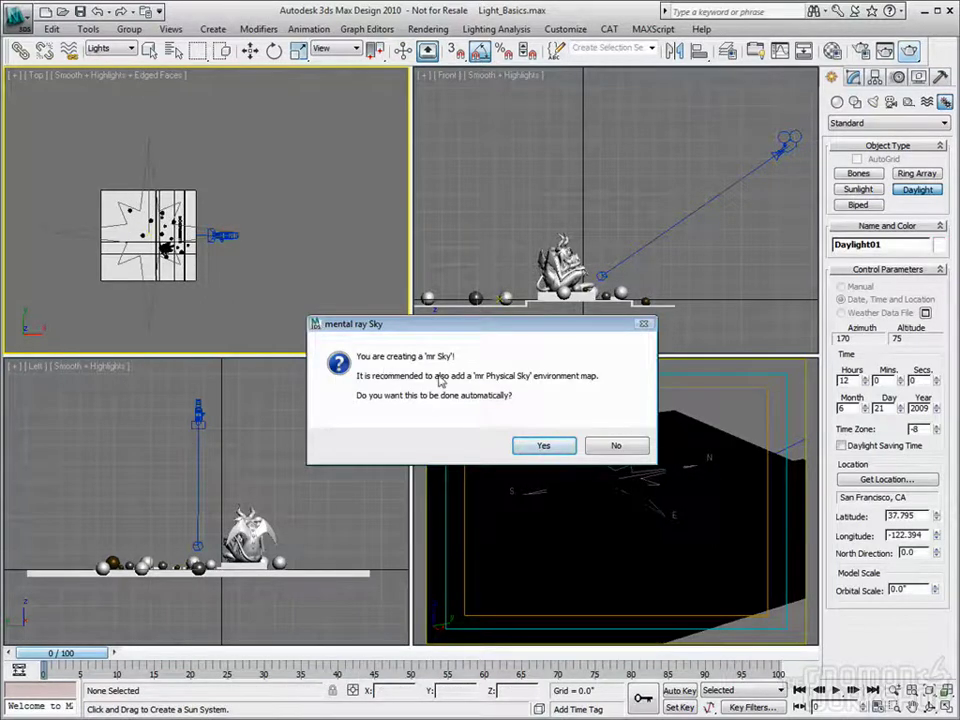
Step: Accept mr Physical Sky, set orbital scale about 475, and render the maximized Perspective view
left_click(541, 445)
left_click_drag(158, 288, 166, 292)
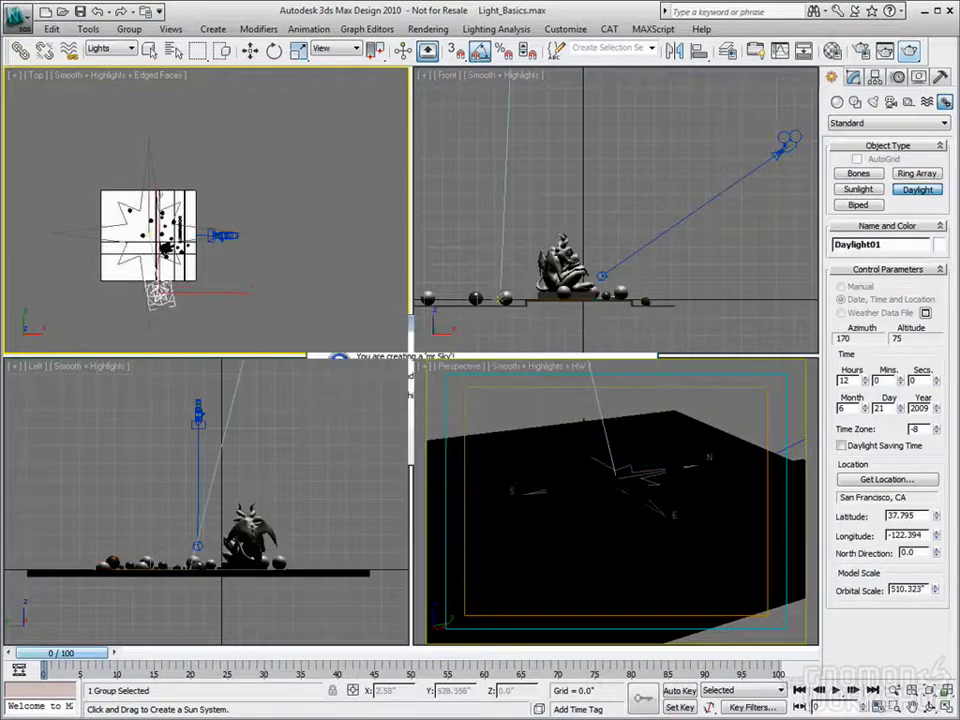
left_click(250, 52)
left_click(853, 77)
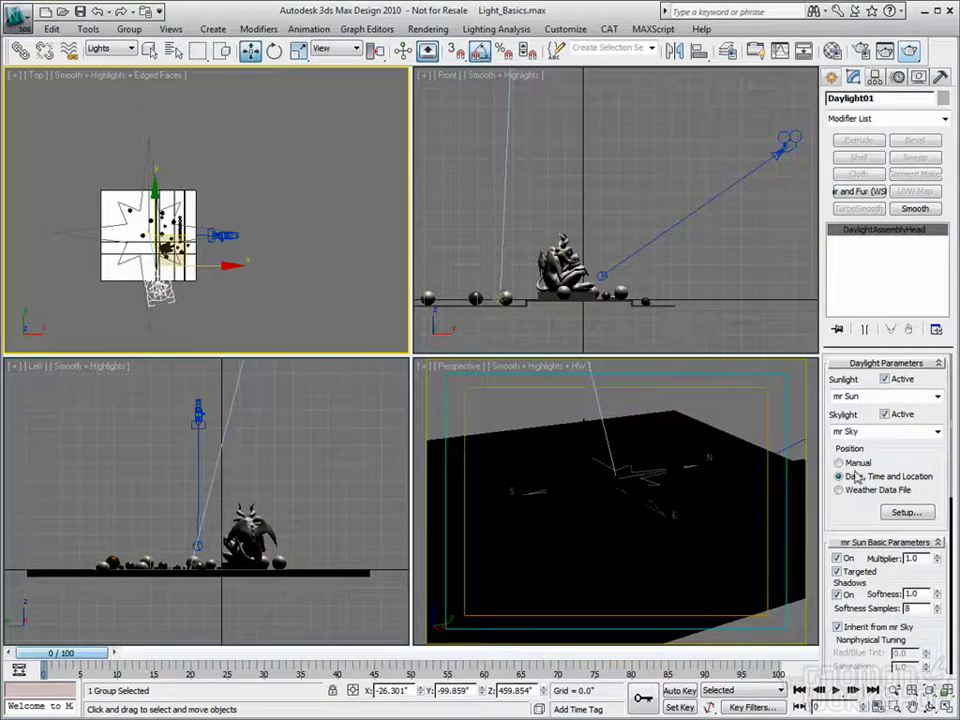
right_click(650, 502)
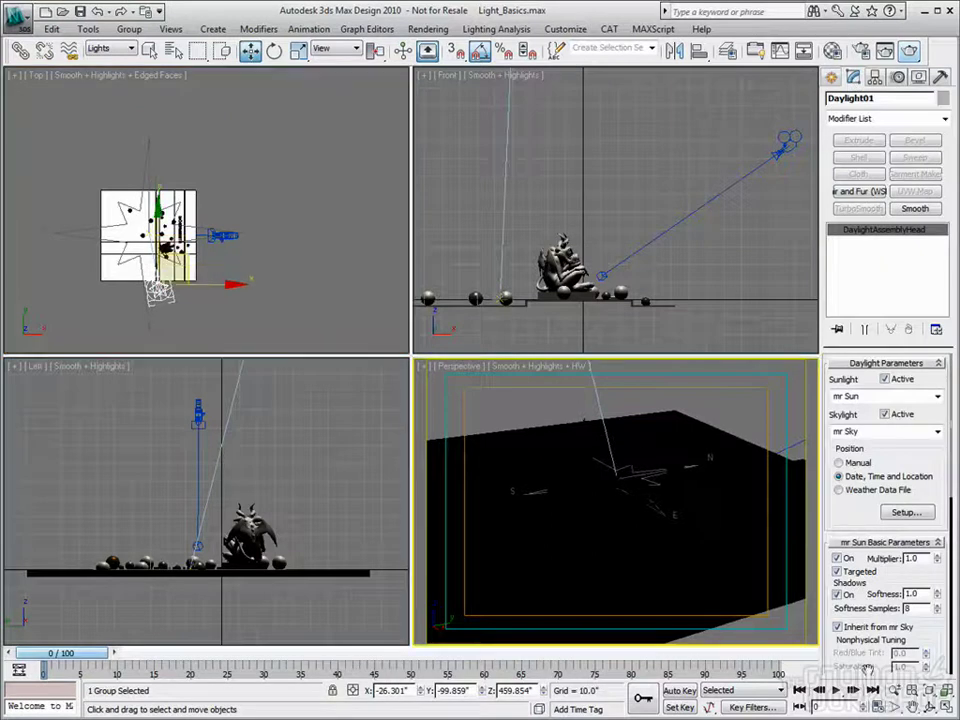
left_click(945, 705)
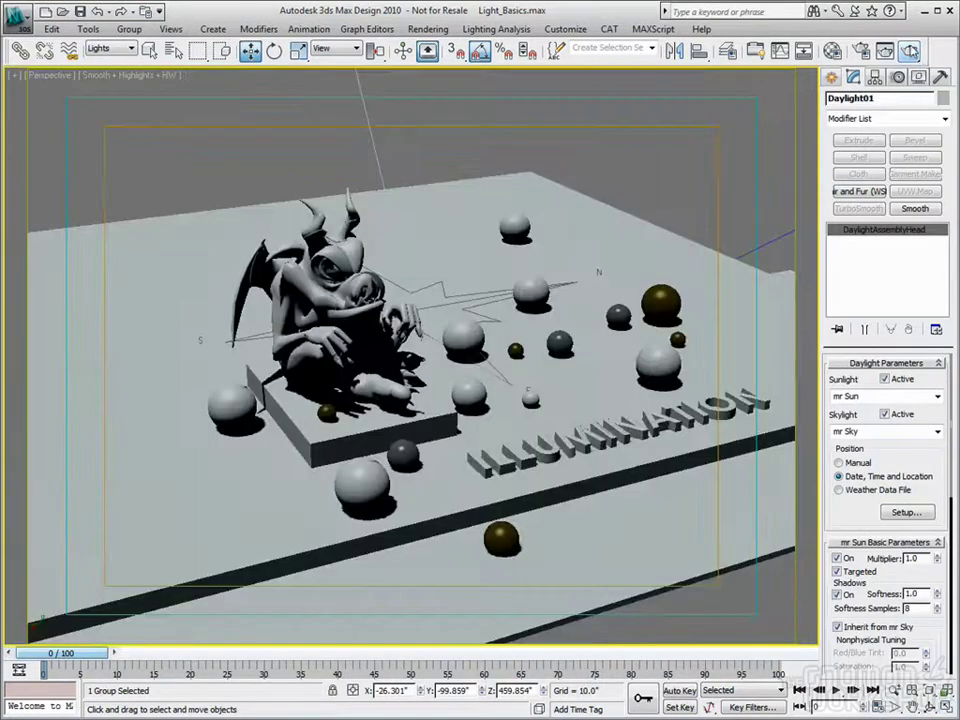
left_click(909, 51)
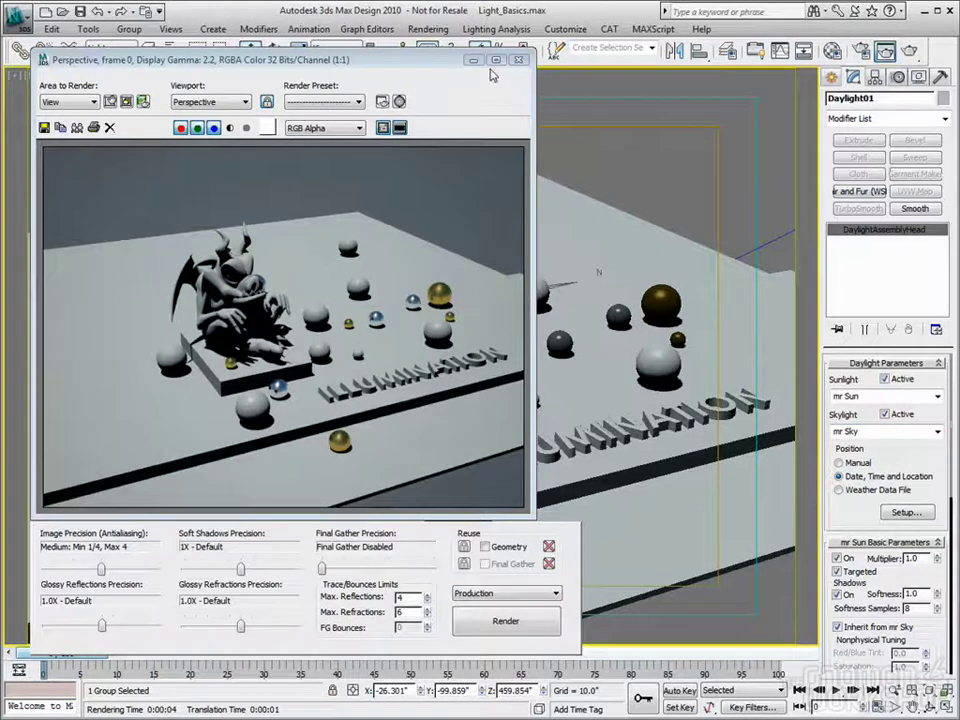
Step: Close the render and place a Standard Skylight, Sky01, above the back of the ground plane
left_click(518, 60)
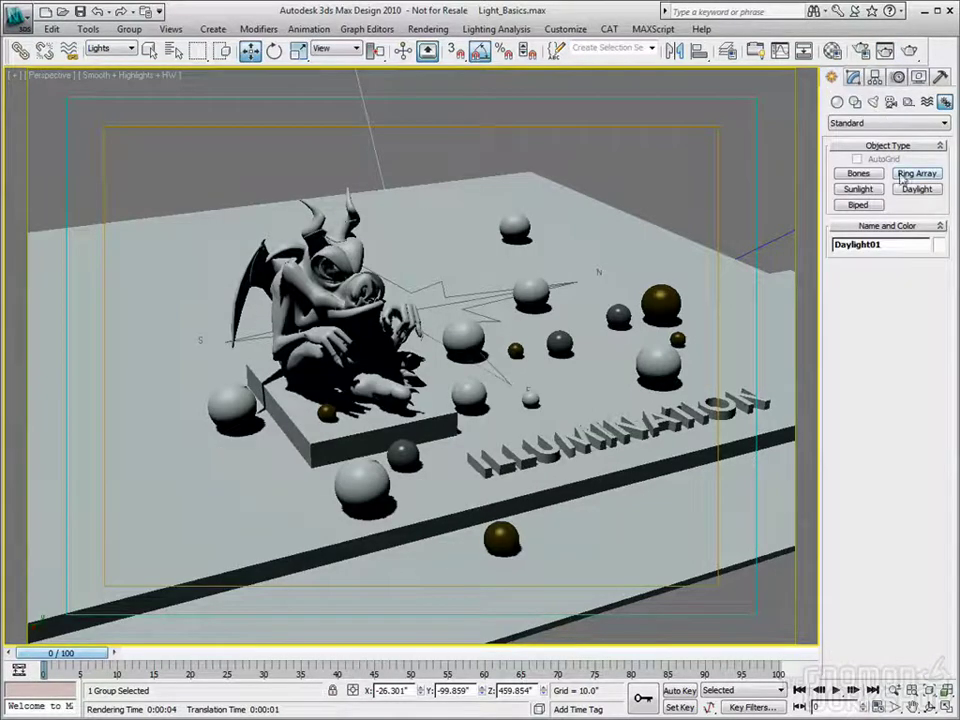
left_click(874, 104)
left_click(880, 123)
left_click(879, 133)
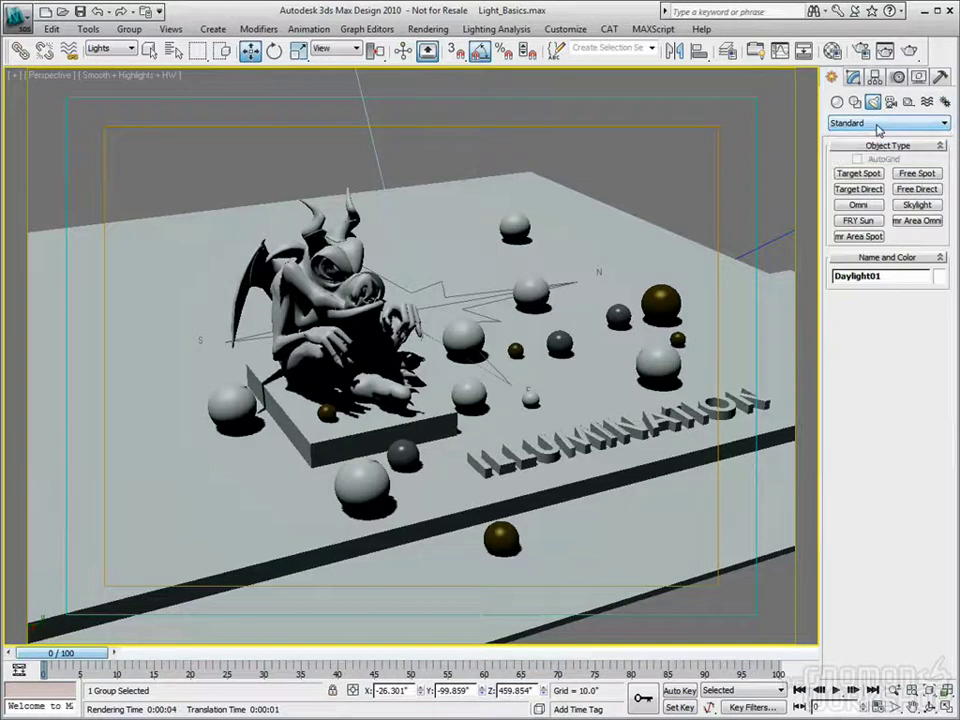
left_click(916, 205)
left_click(620, 182)
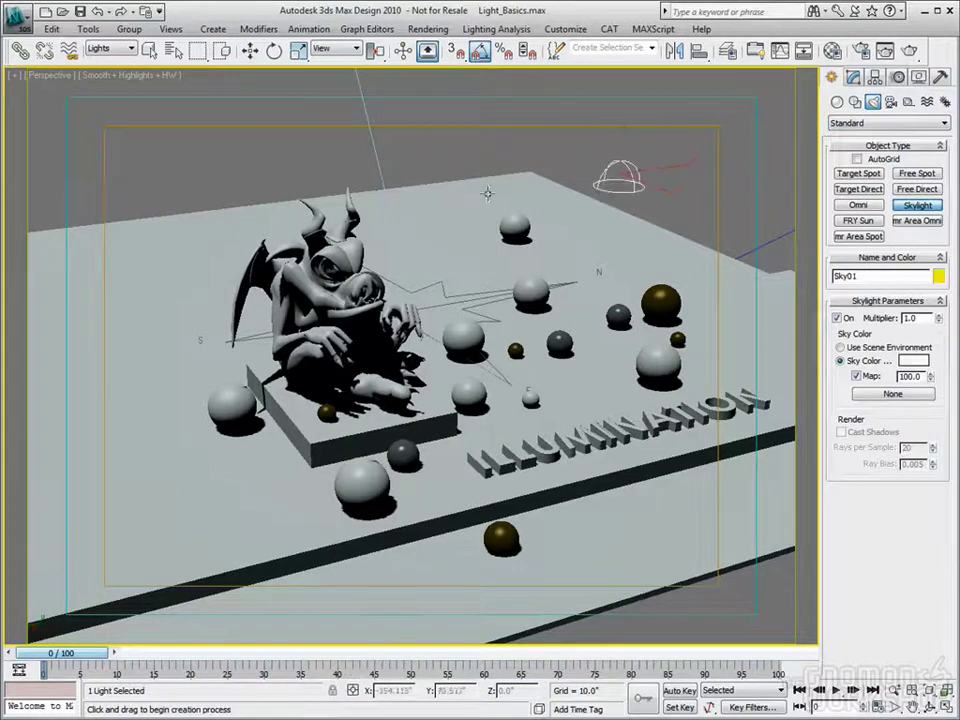
Step: Review the Sky01 skylight's parameters, then delete it from the scene
left_click(250, 50)
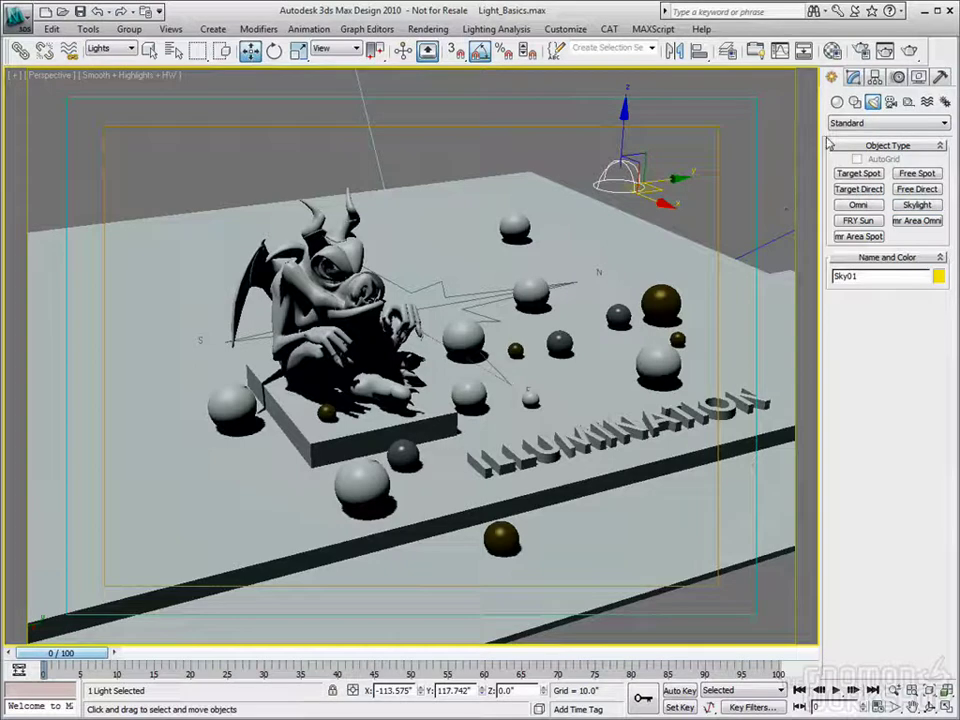
left_click(853, 78)
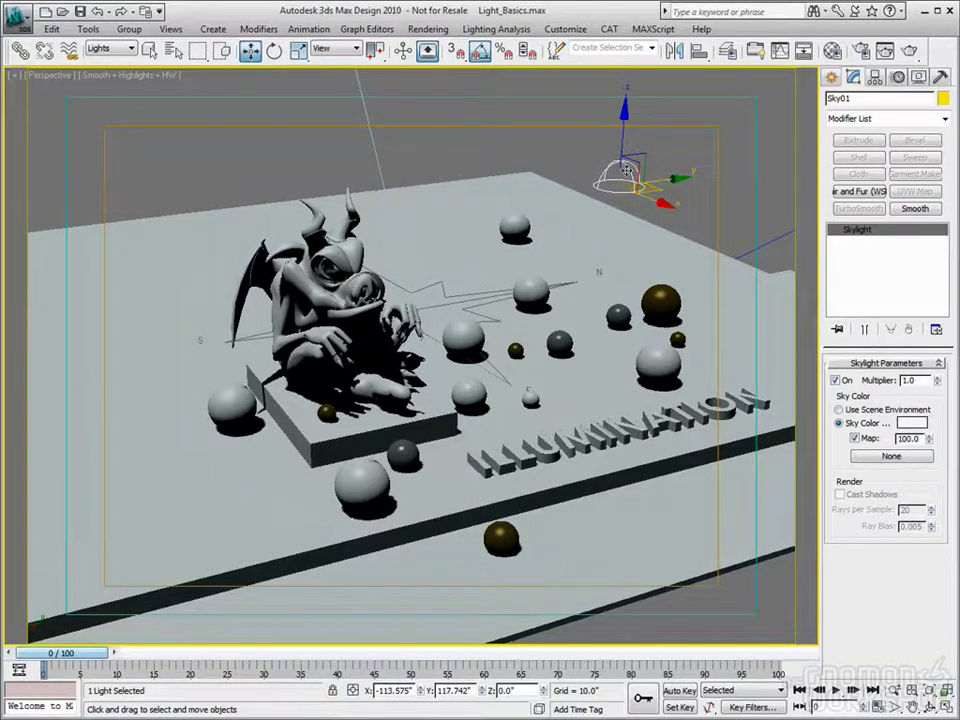
key("Delete")
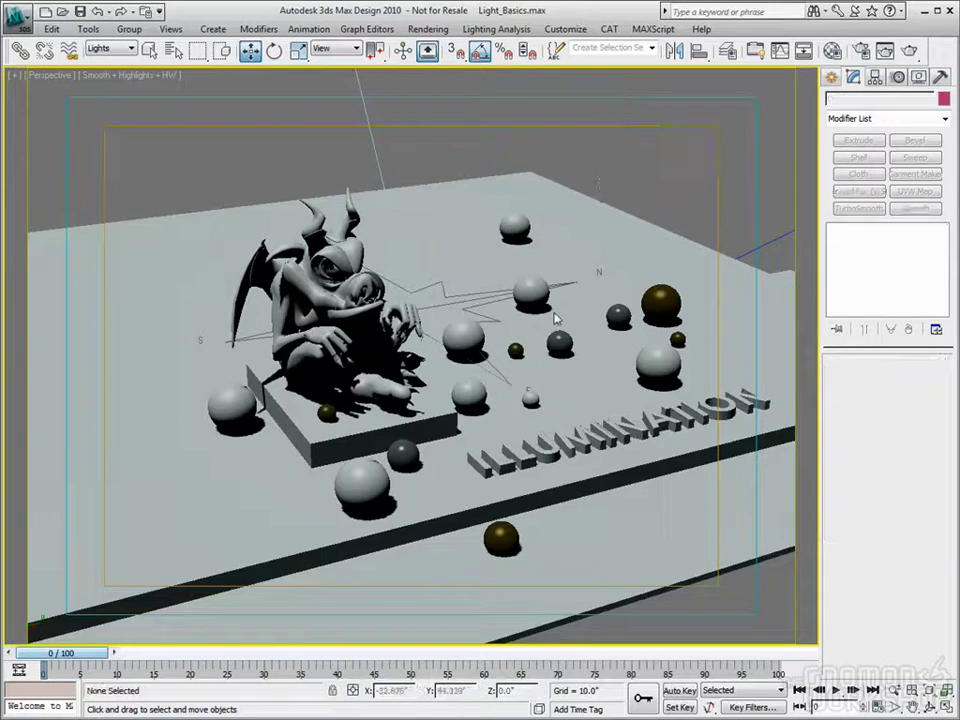